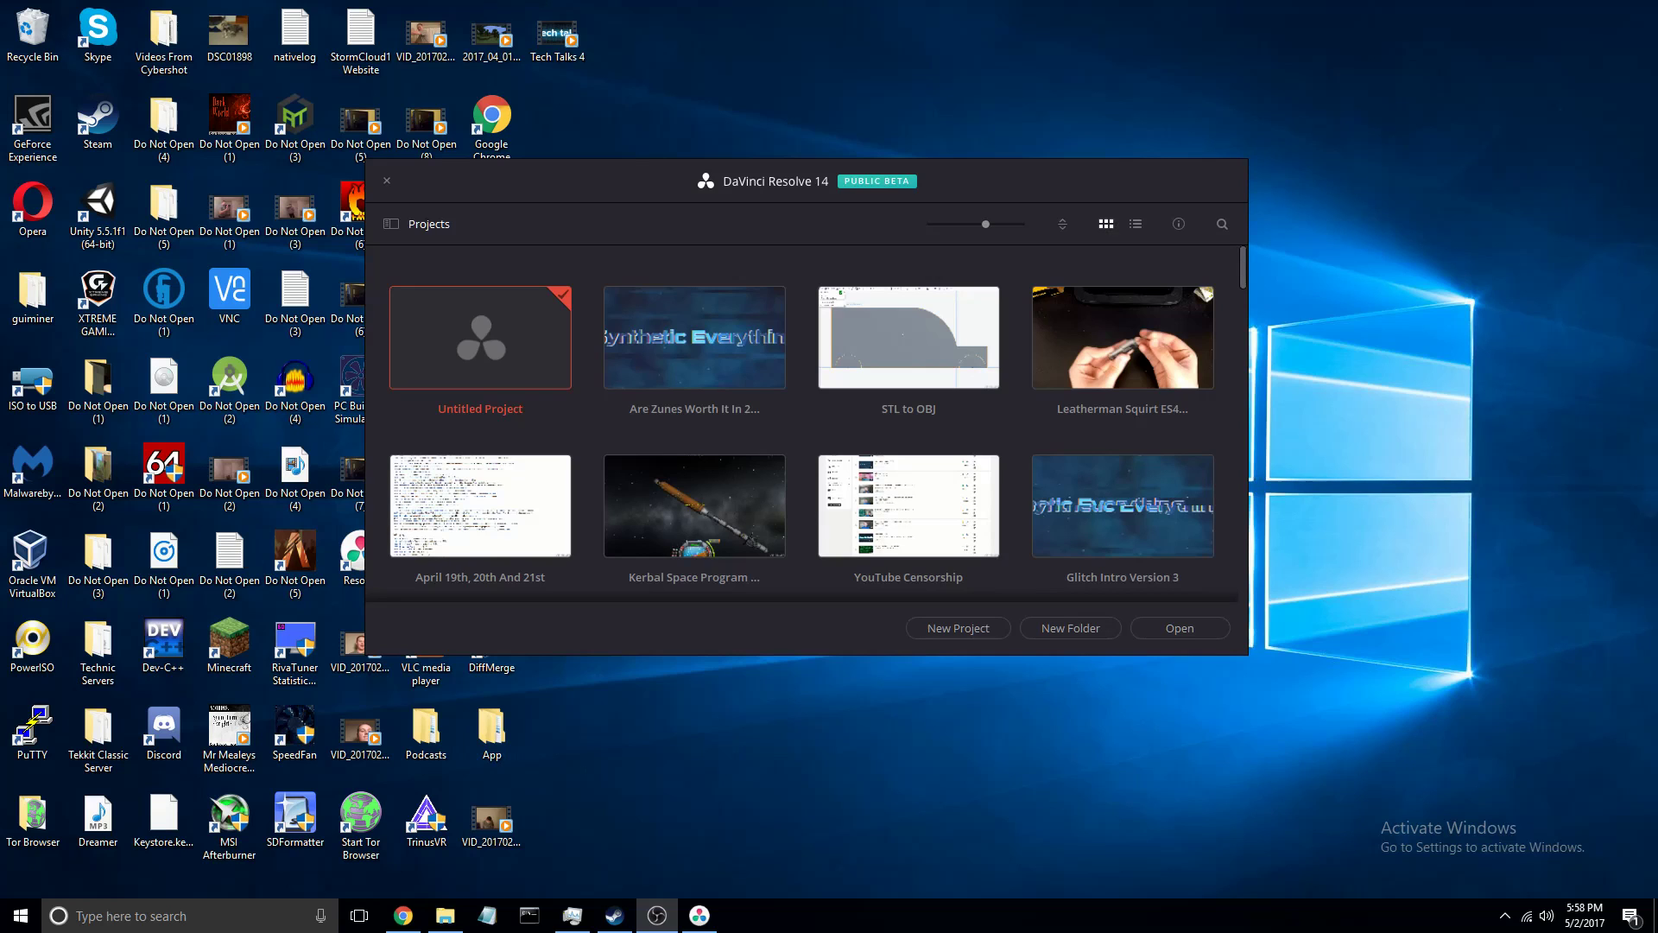
- Create a new project named 'TEST OF DOOM n STUFF'
left_click(968, 631)
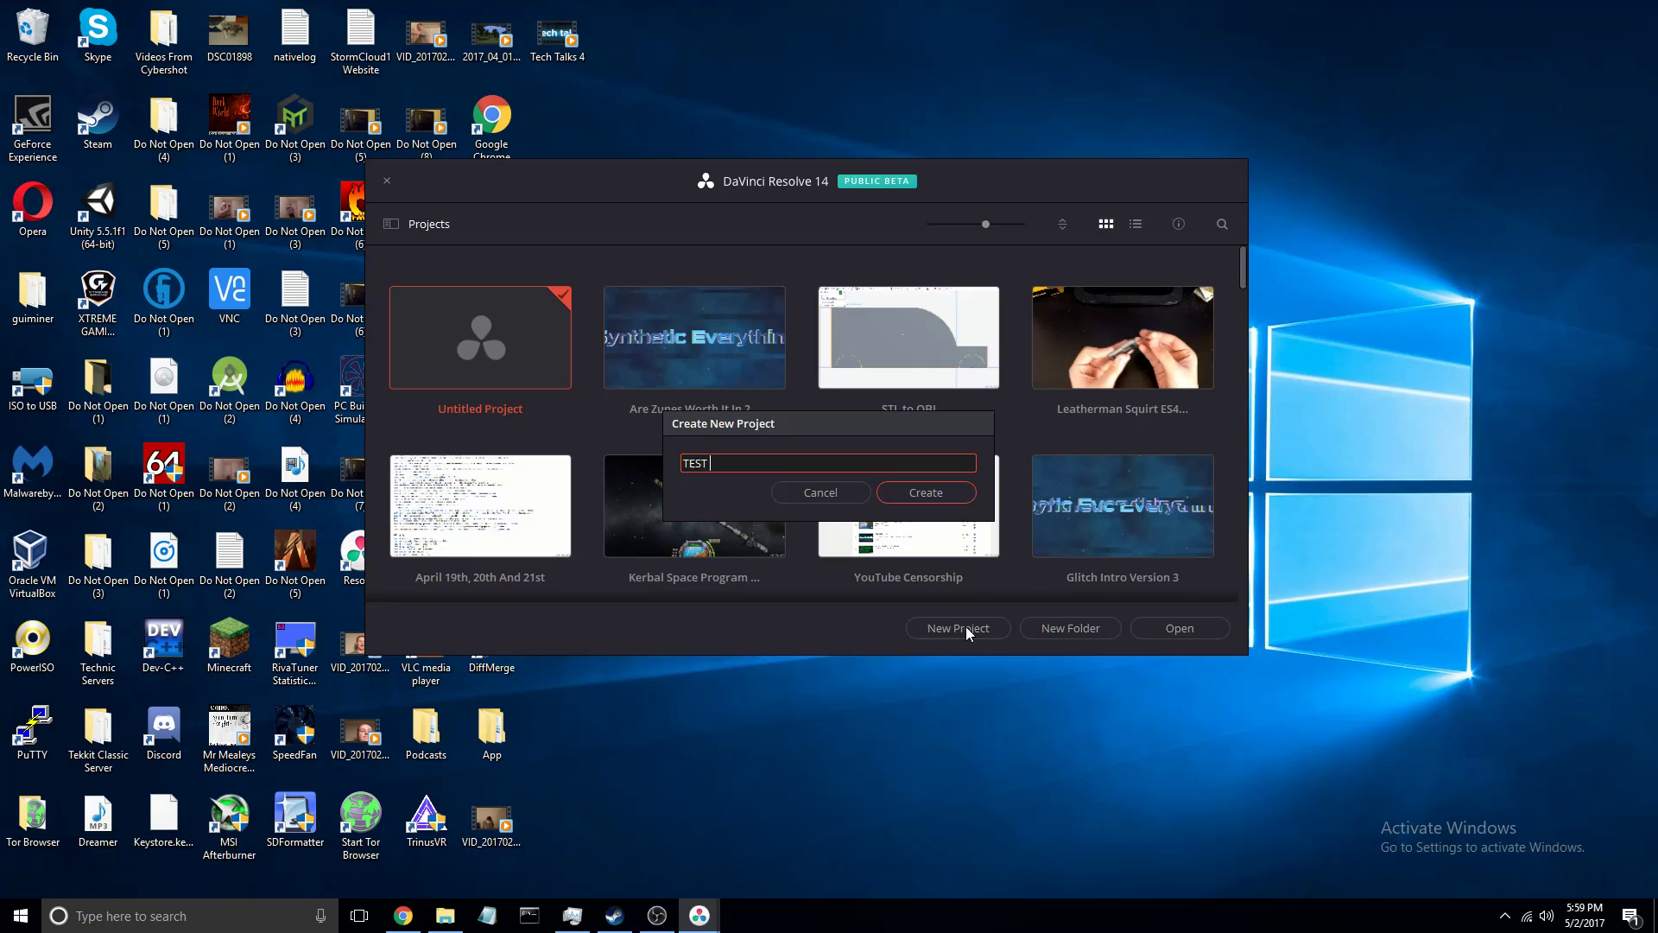
type("TEST OF DOOM n STUUF")
key("Return")
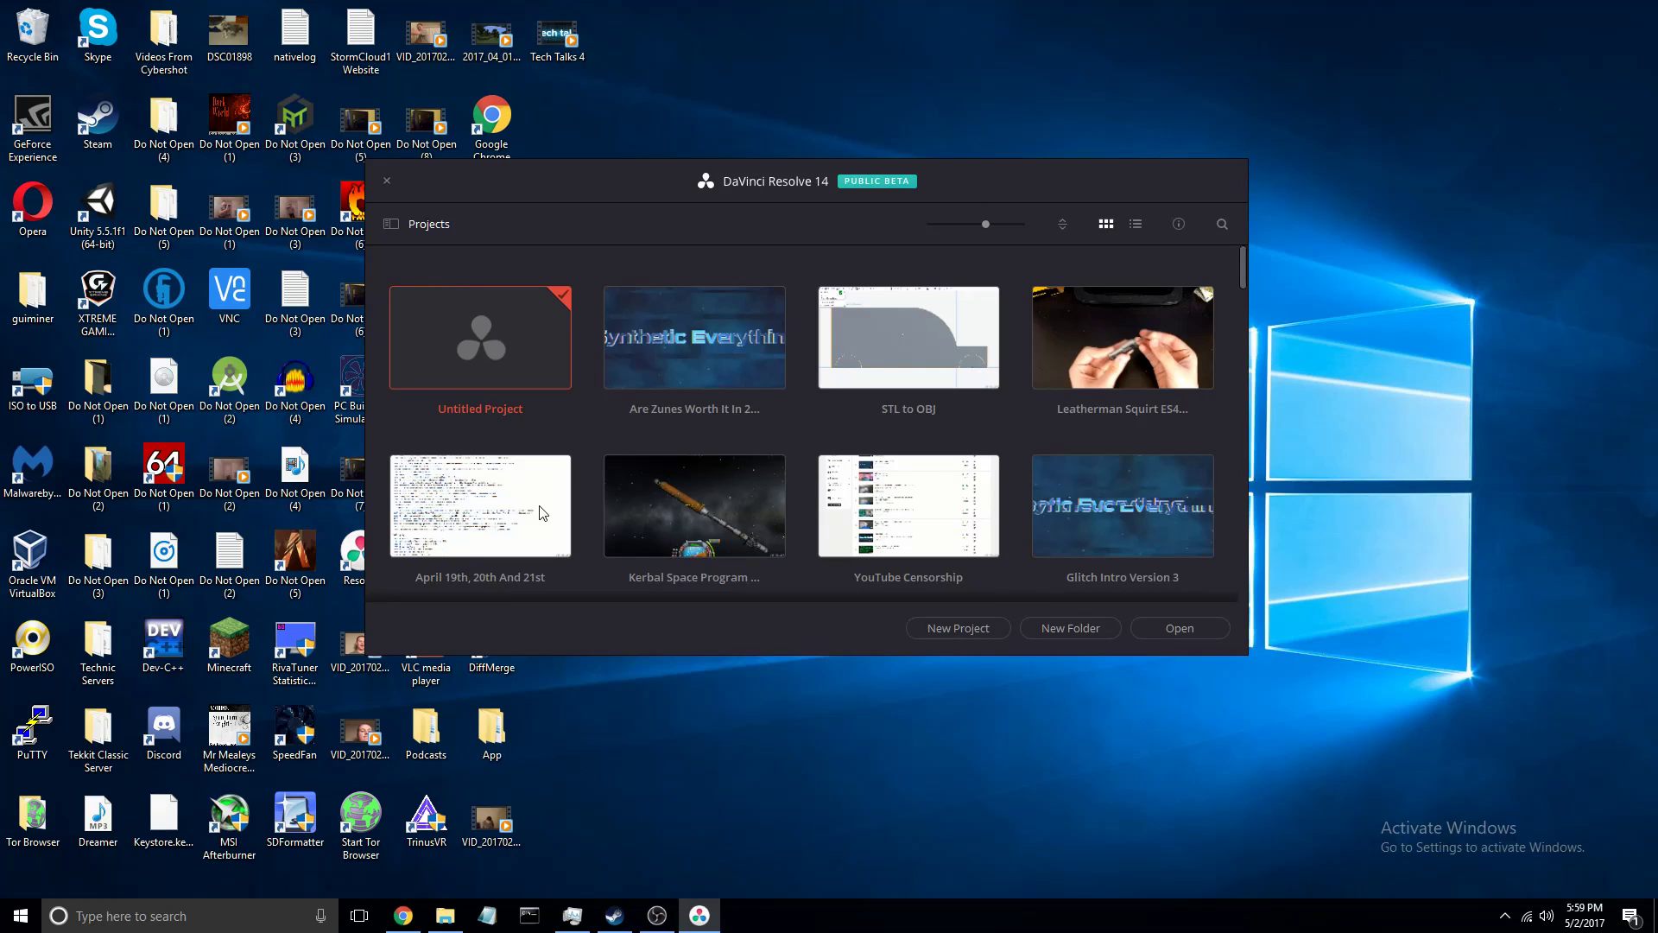
- Show and then hide the resolution and modified details in the project list
scroll(961, 415, "down", 1)
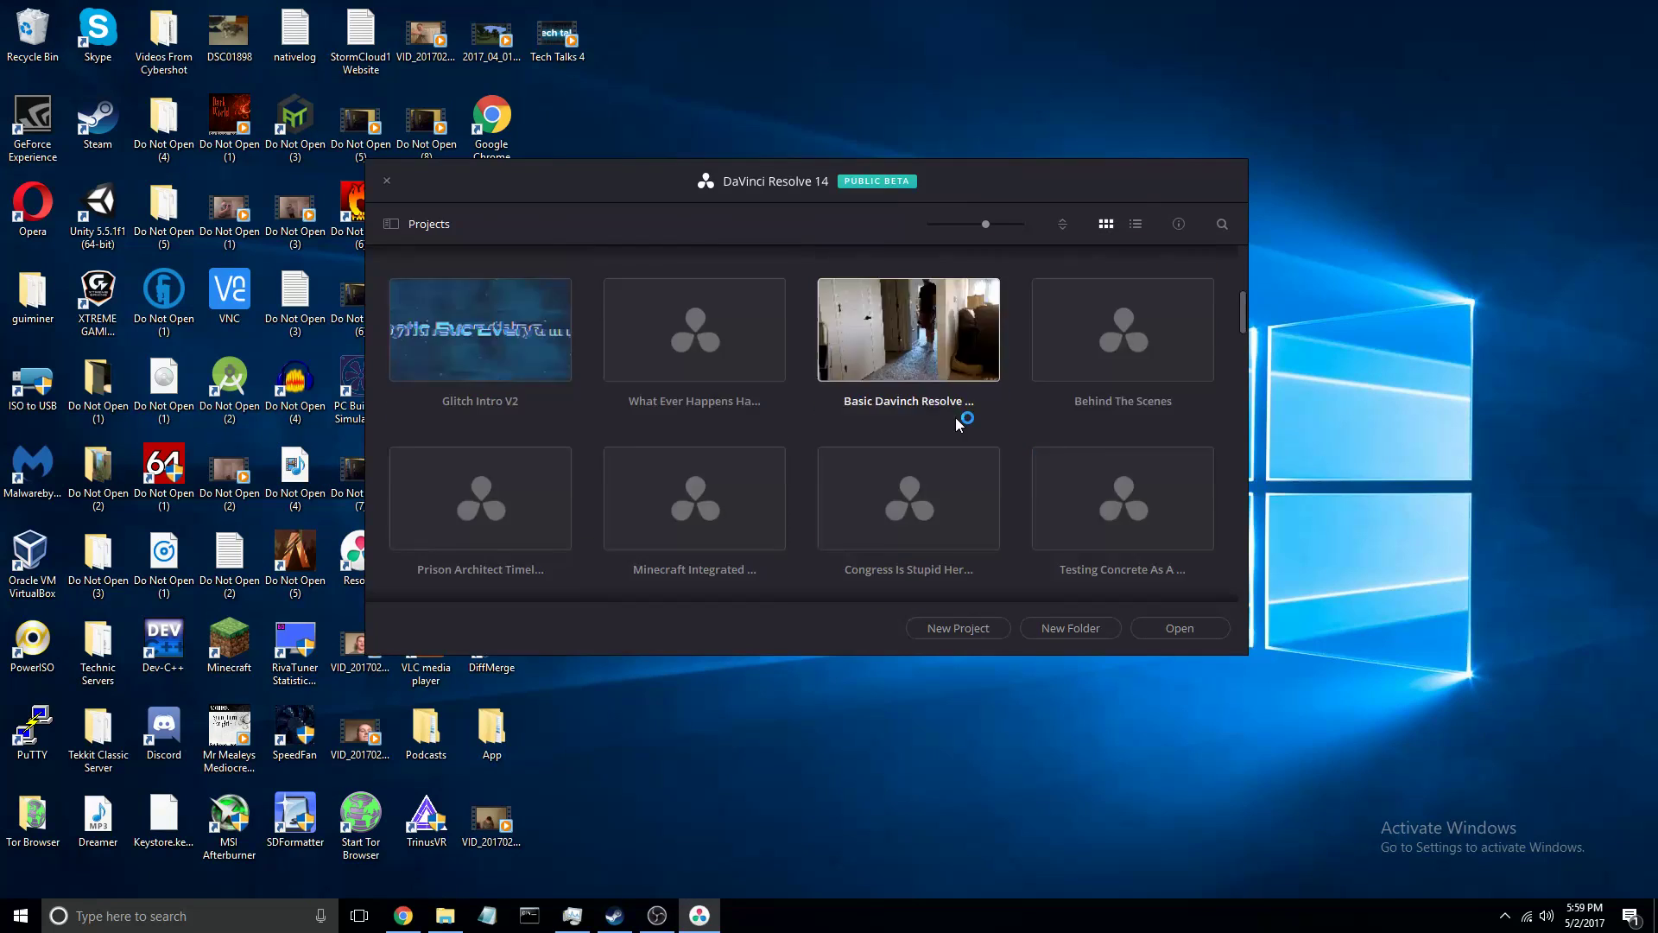
left_click(1179, 229)
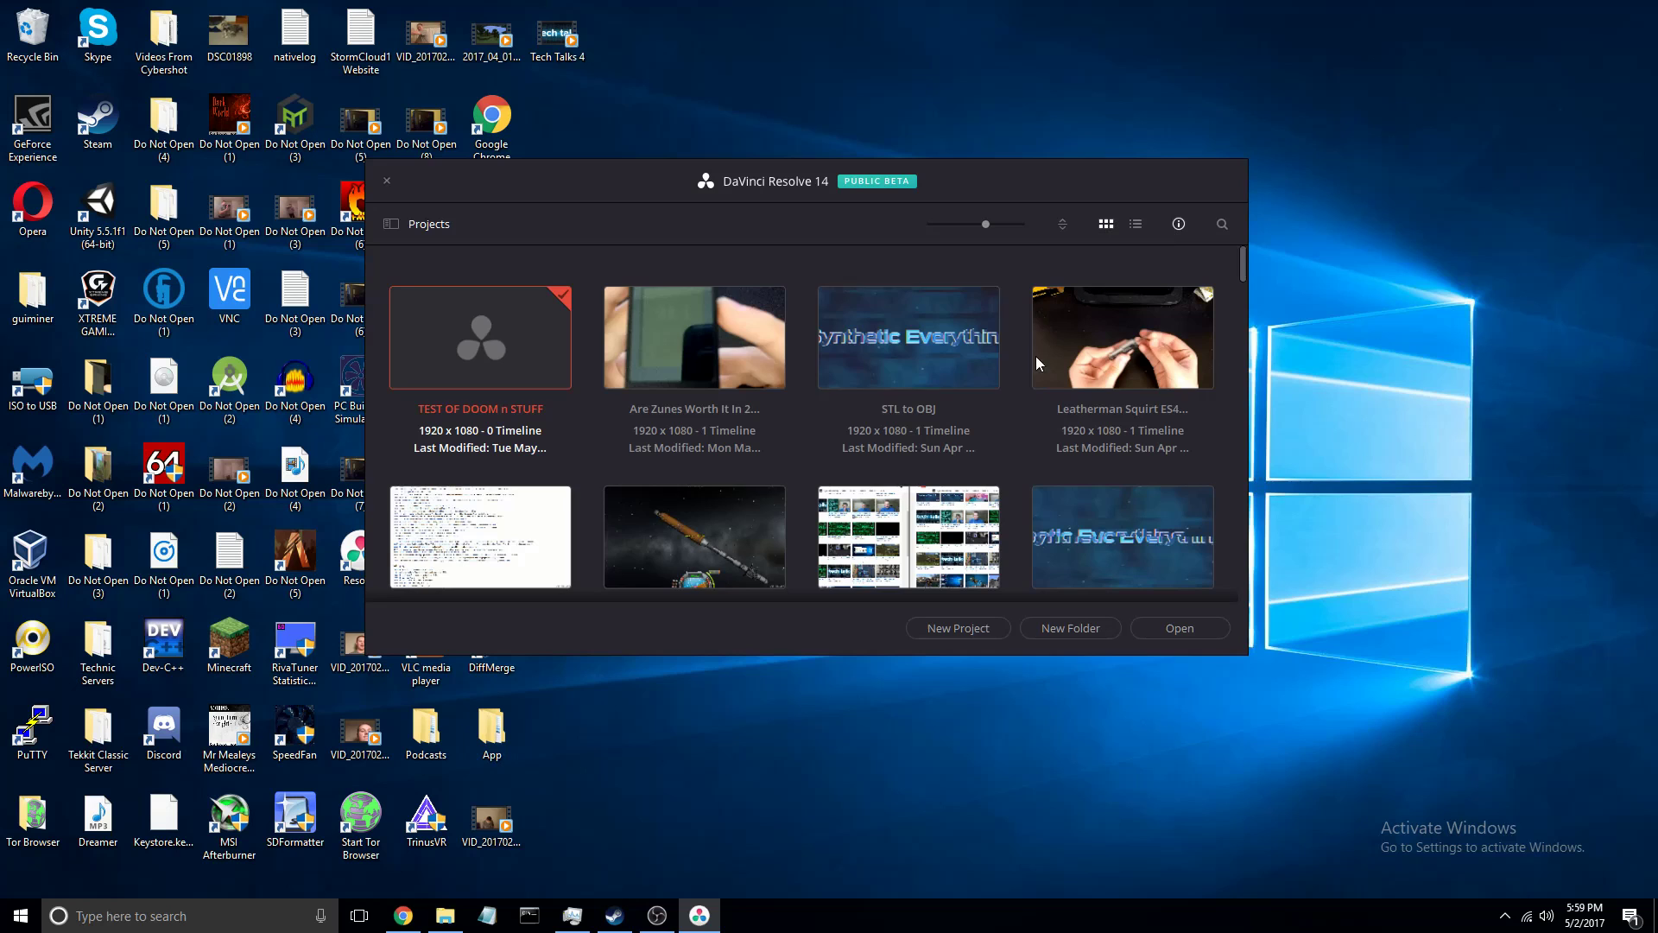
left_click(1178, 224)
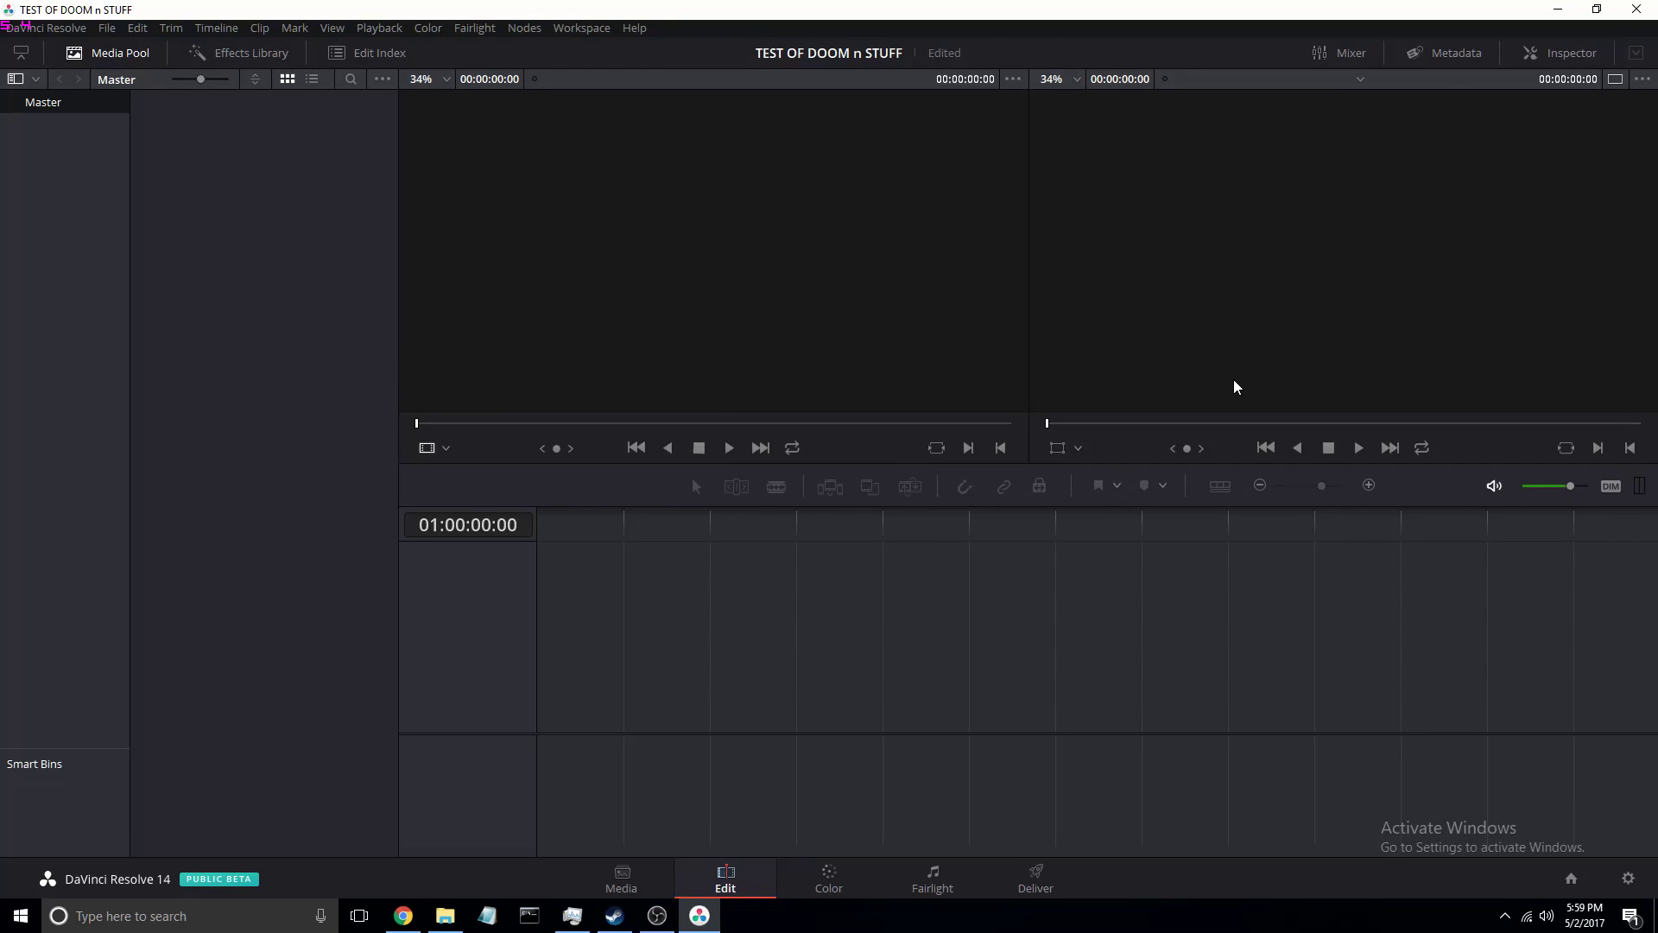
- Browse File Explorer to Videos > YouTube > Unedited > Zune Review In 2017
left_click(444, 916)
key("alt+Left")
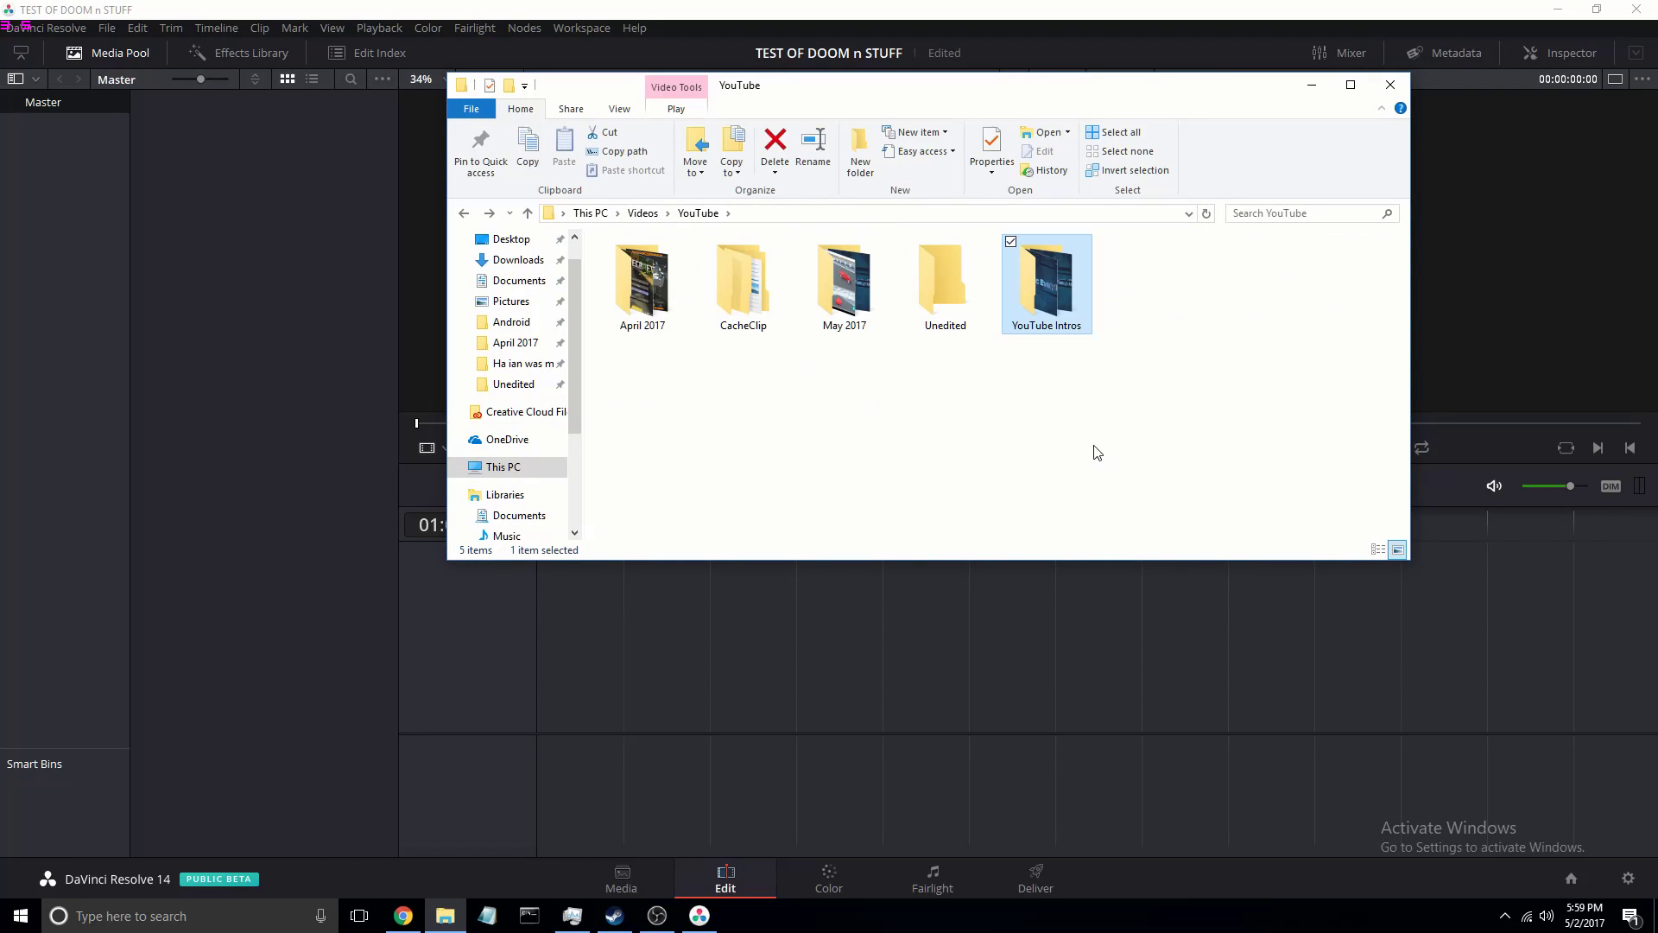
double_click(938, 293)
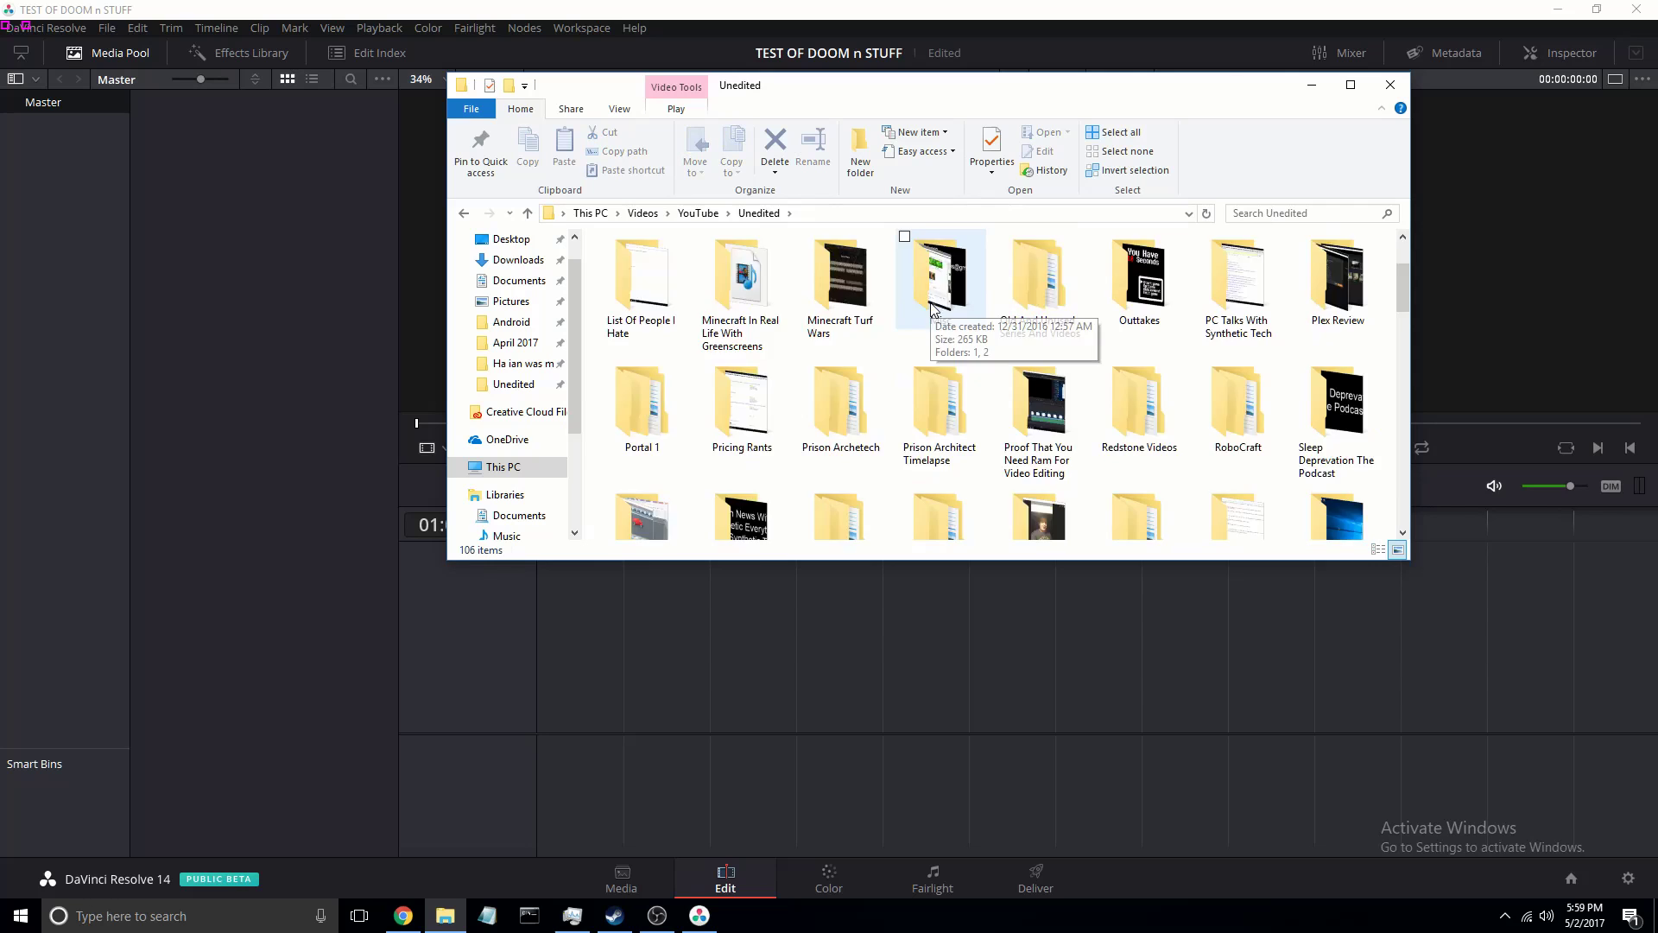
scroll(924, 304, "down", 5)
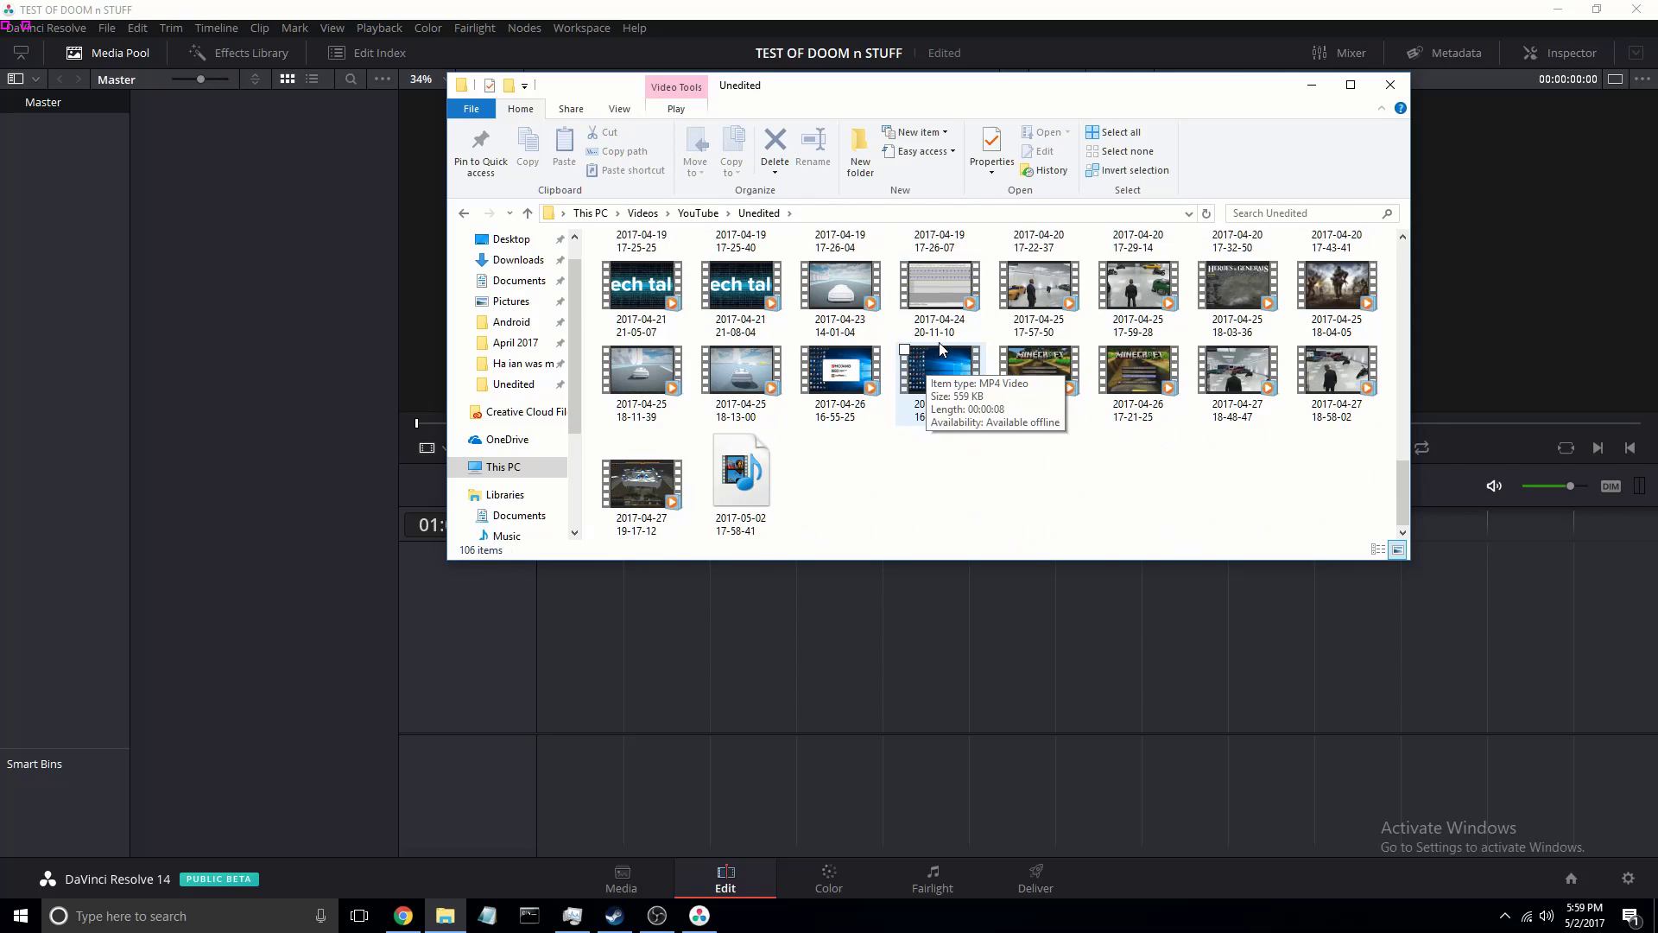
scroll(940, 342, "up", 3)
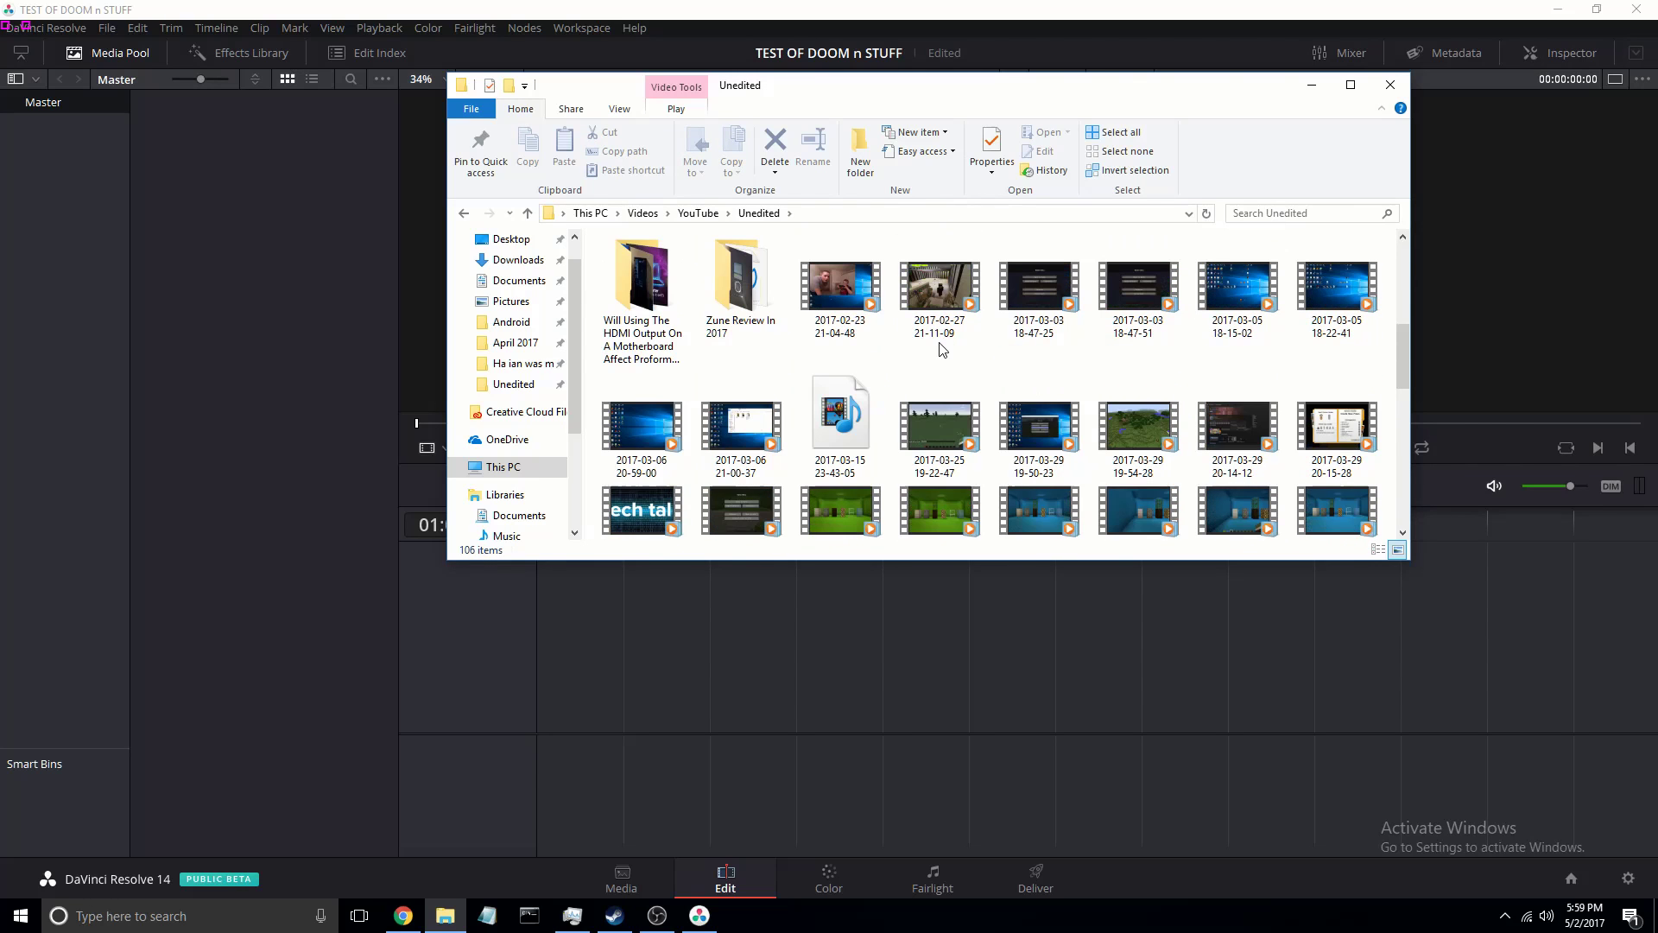
double_click(777, 287)
- Drag VID_20170501_181548 and Audio From Mic into the Media Pool, answering the frame-rate prompt
left_click_drag(950, 354, 273, 382)
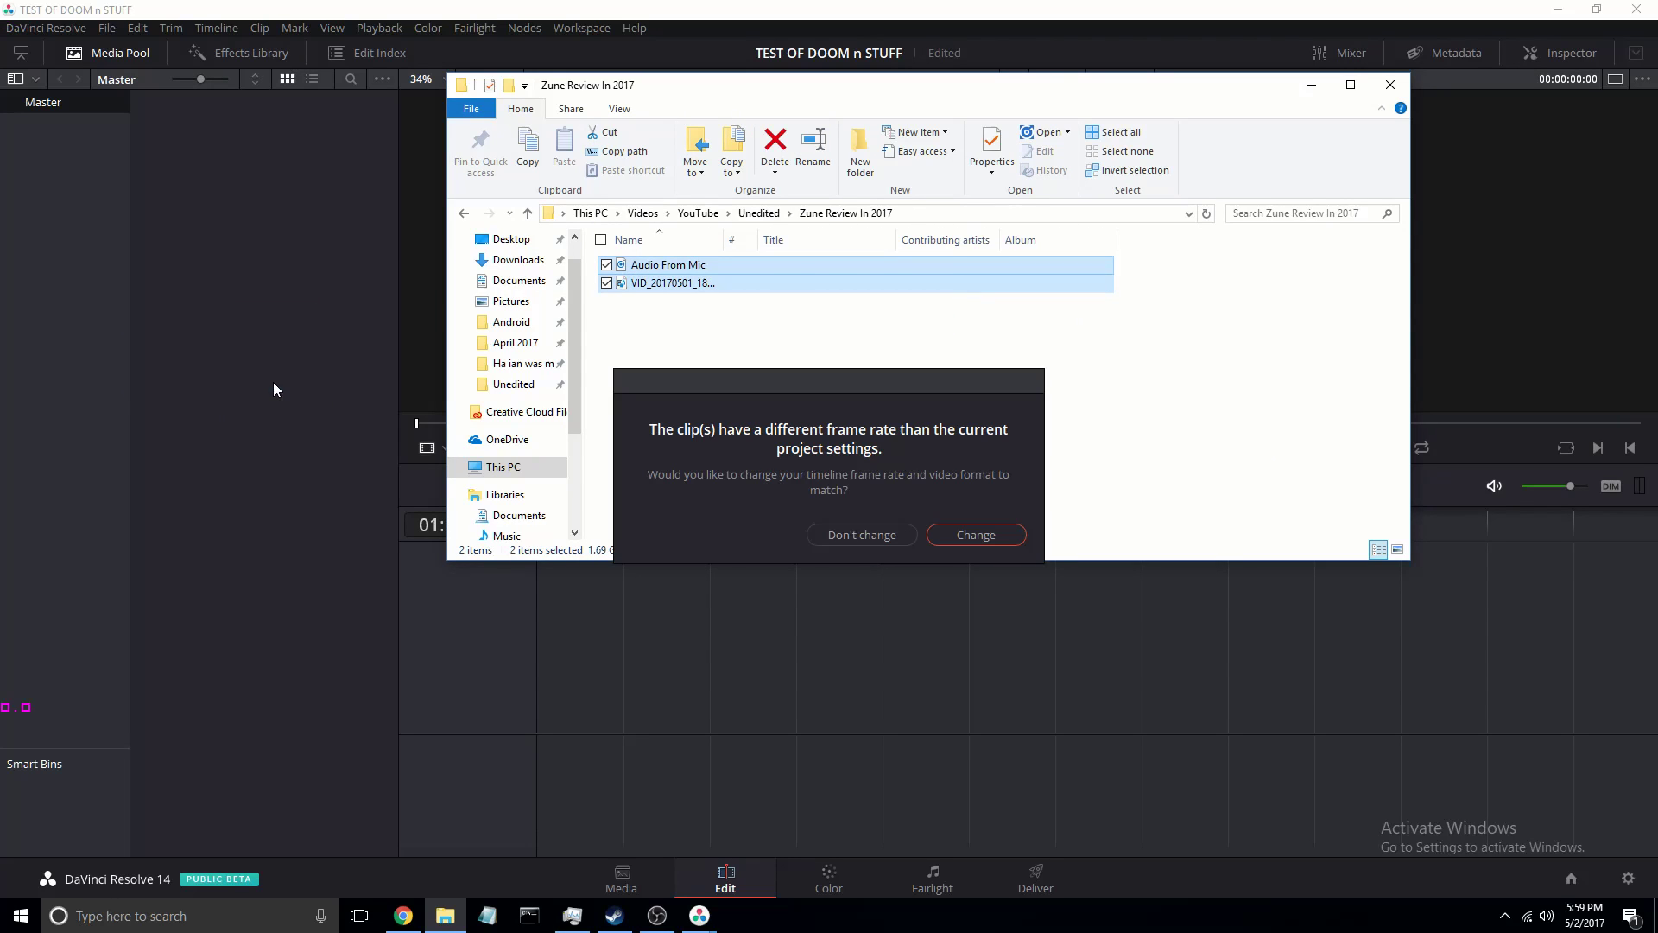
left_click(953, 531)
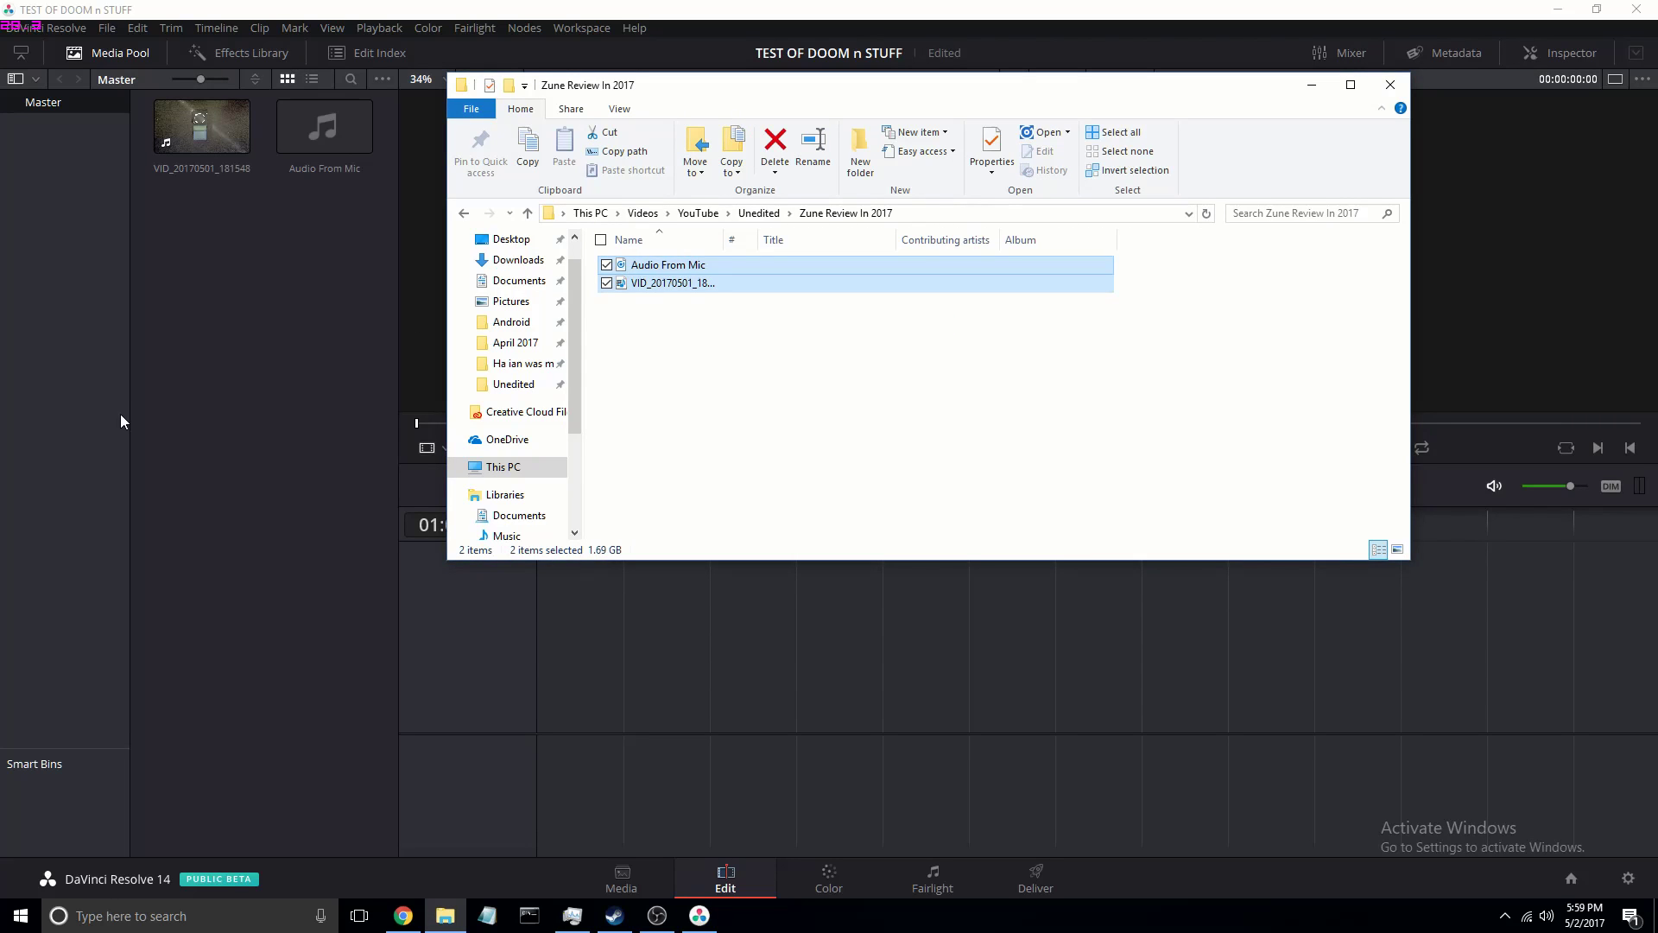
left_click(892, 326)
left_click_drag(937, 423, 668, 268)
left_click_drag(689, 386, 847, 455)
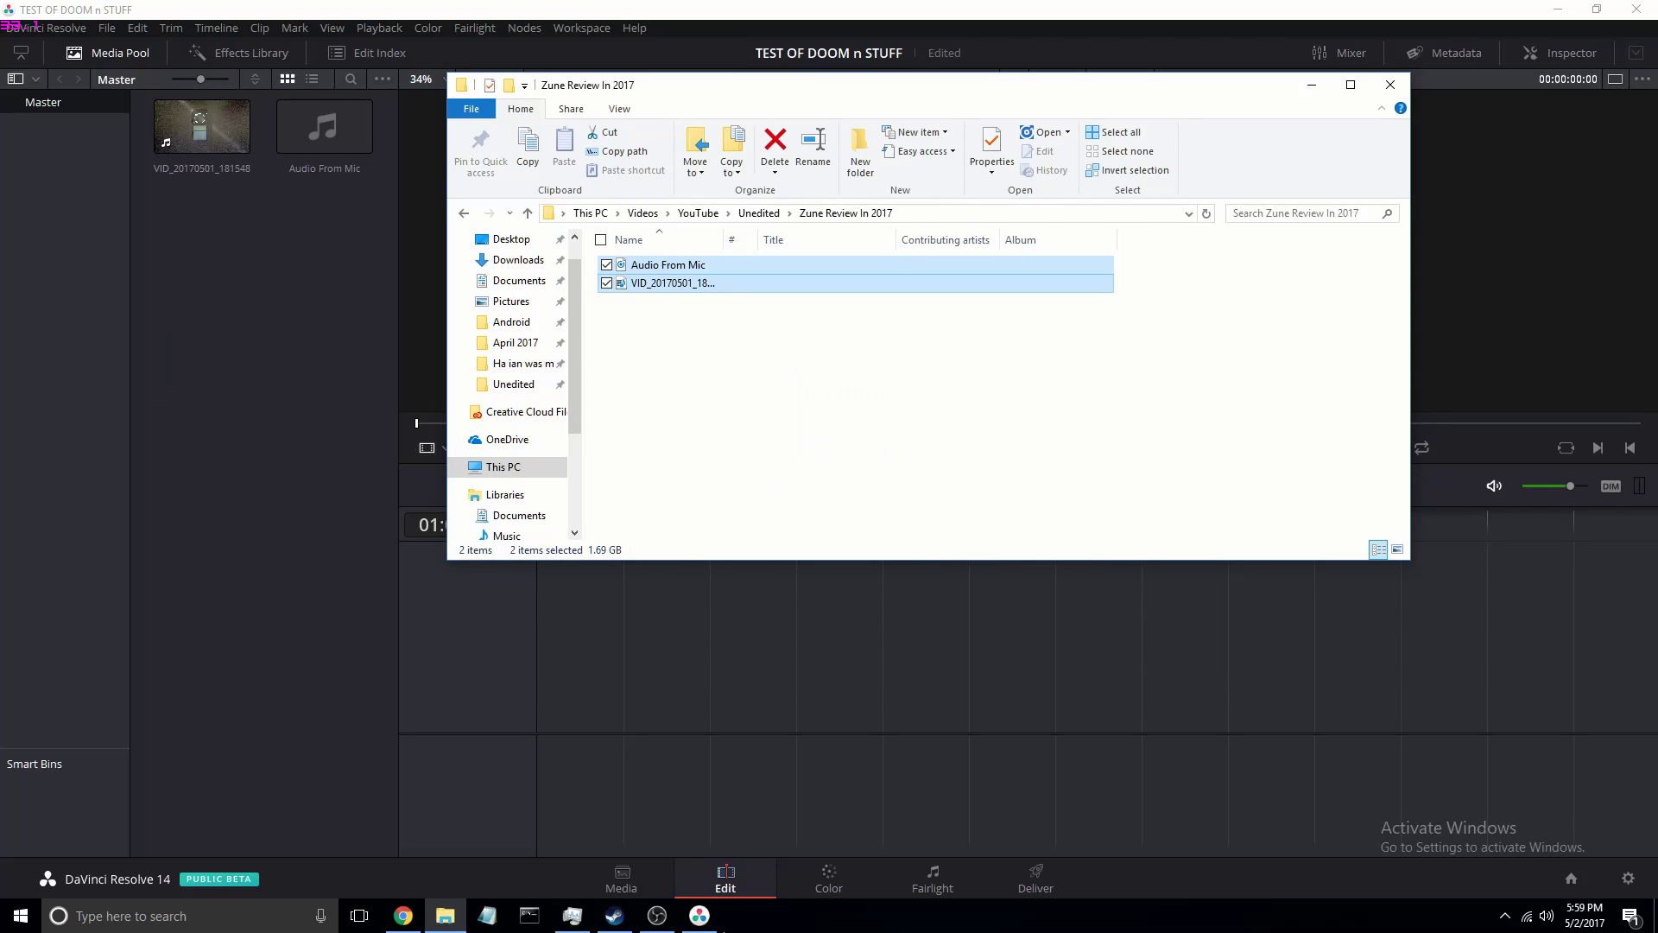
- On the Media page, switch the audio panel between waveform and level meters
left_click(603, 884)
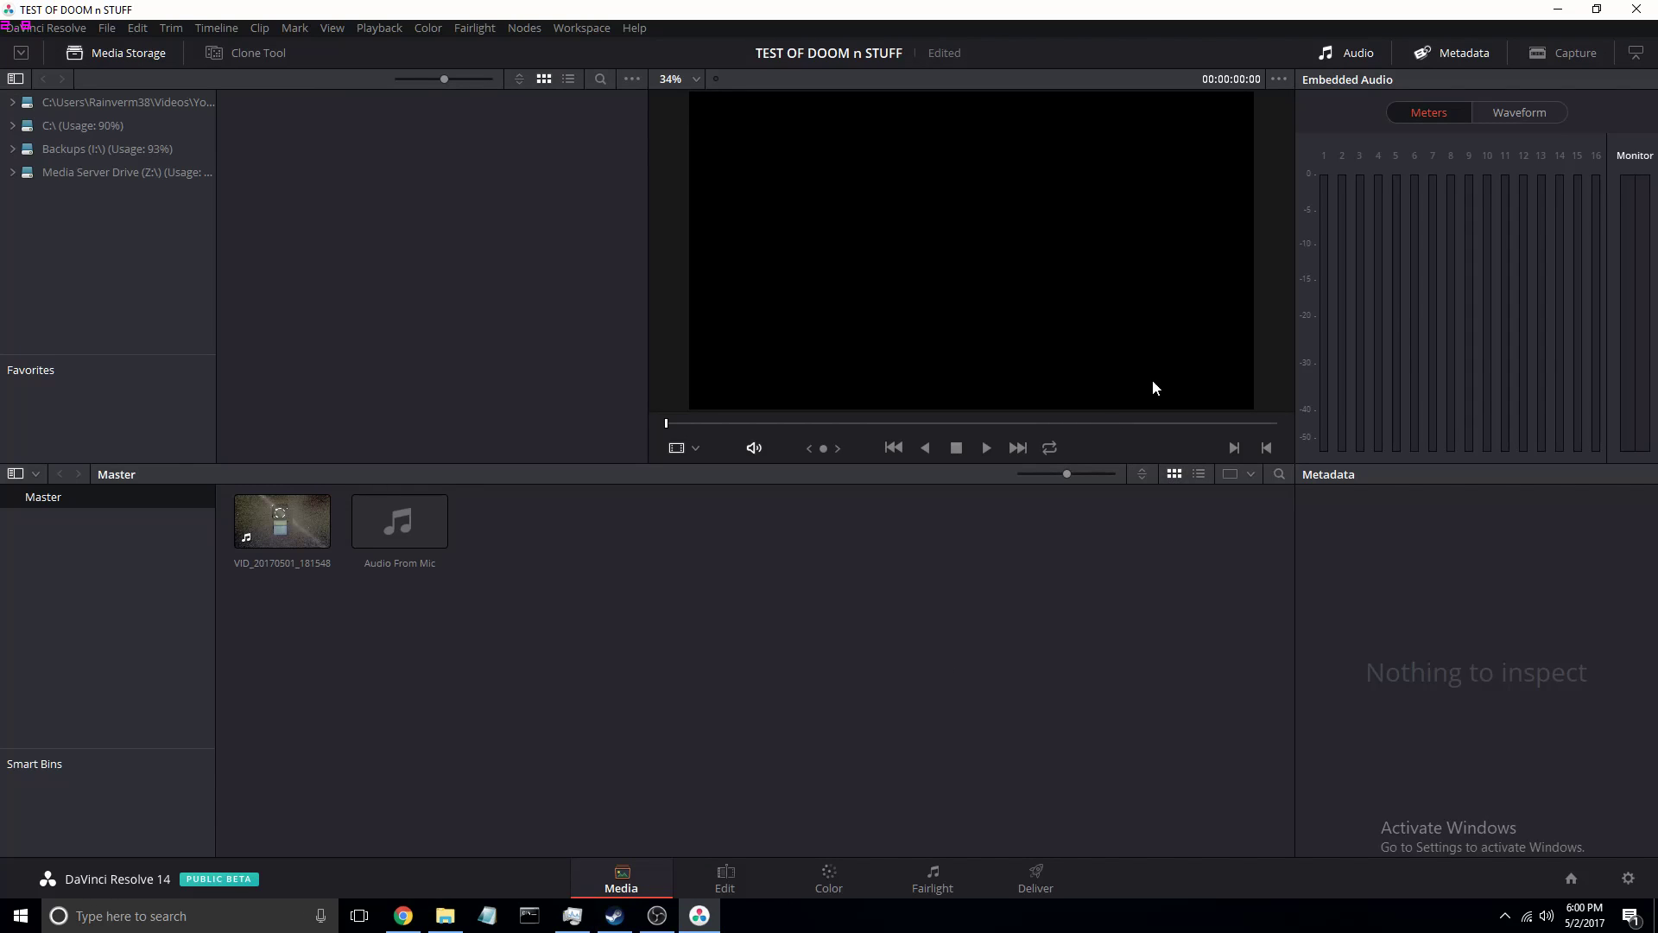
left_click(1516, 112)
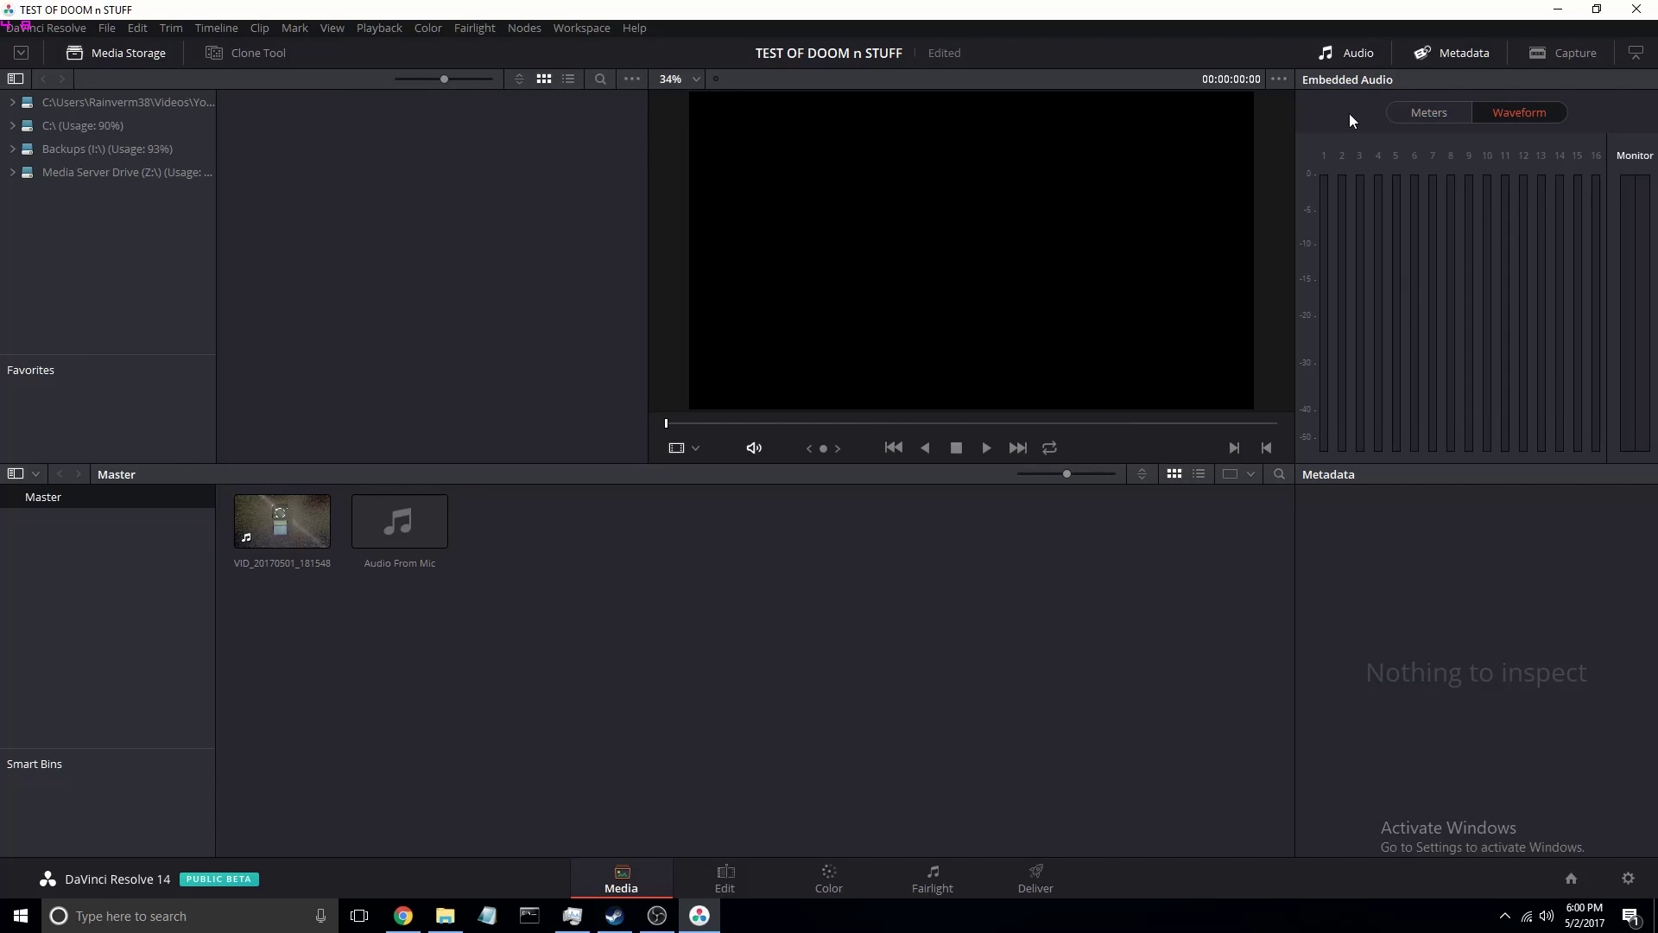
left_click(1429, 112)
left_click(1489, 110)
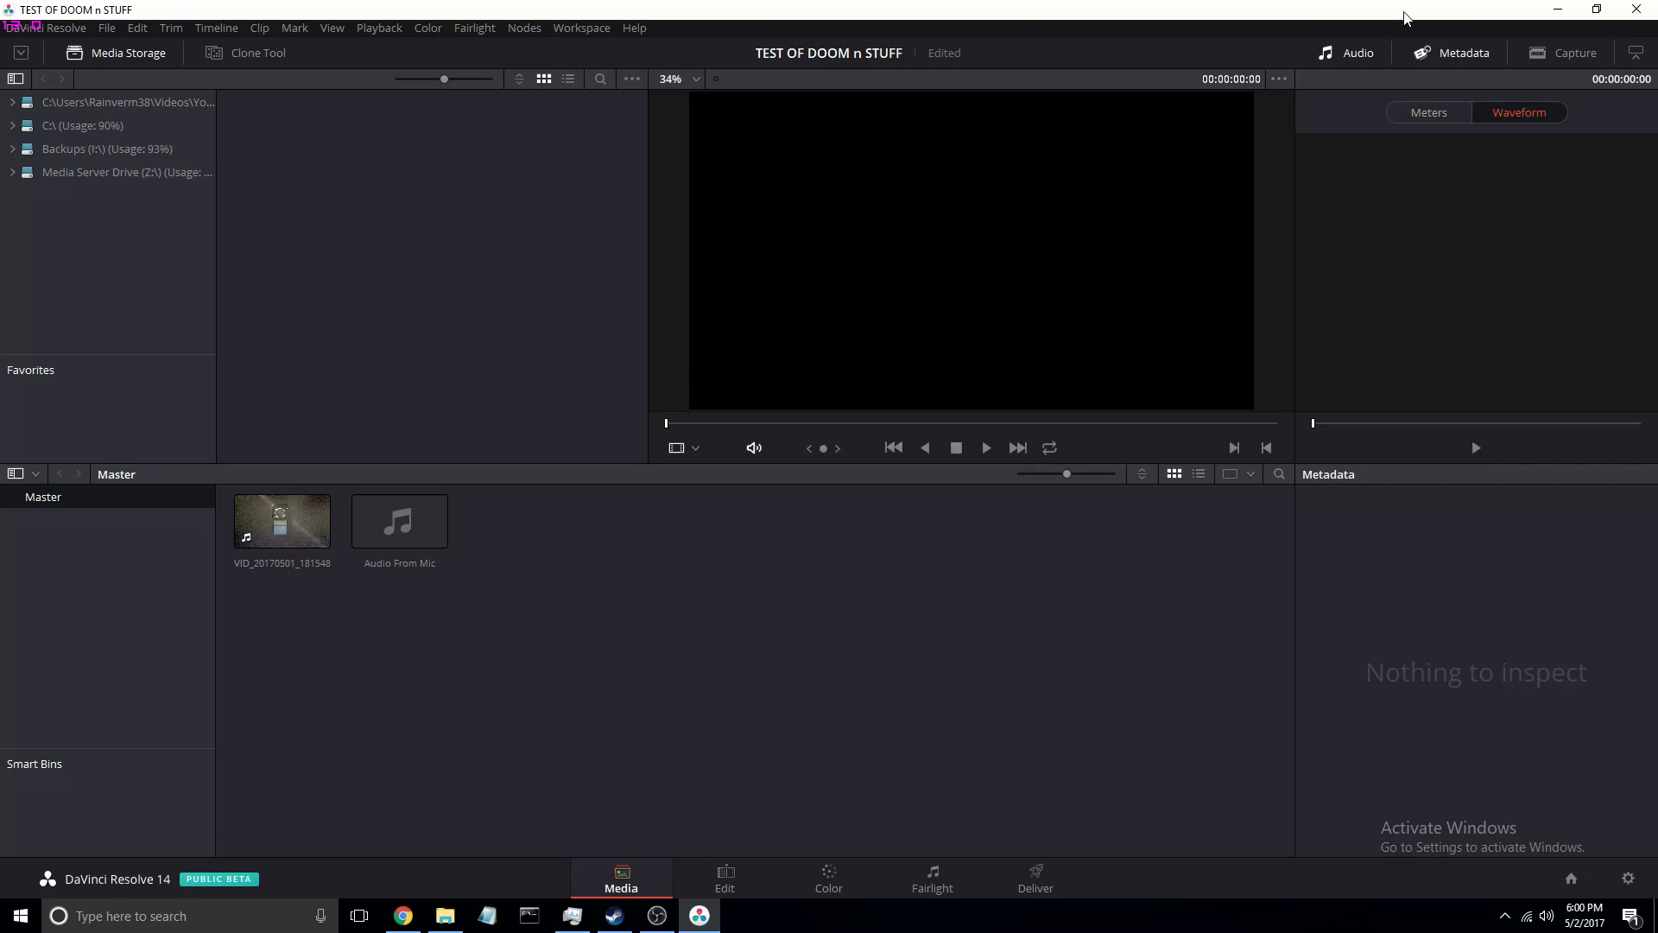
- Preview the Audio From Mic and VID_20170501_181548 clips, then go back to the Edit page
left_click(411, 528)
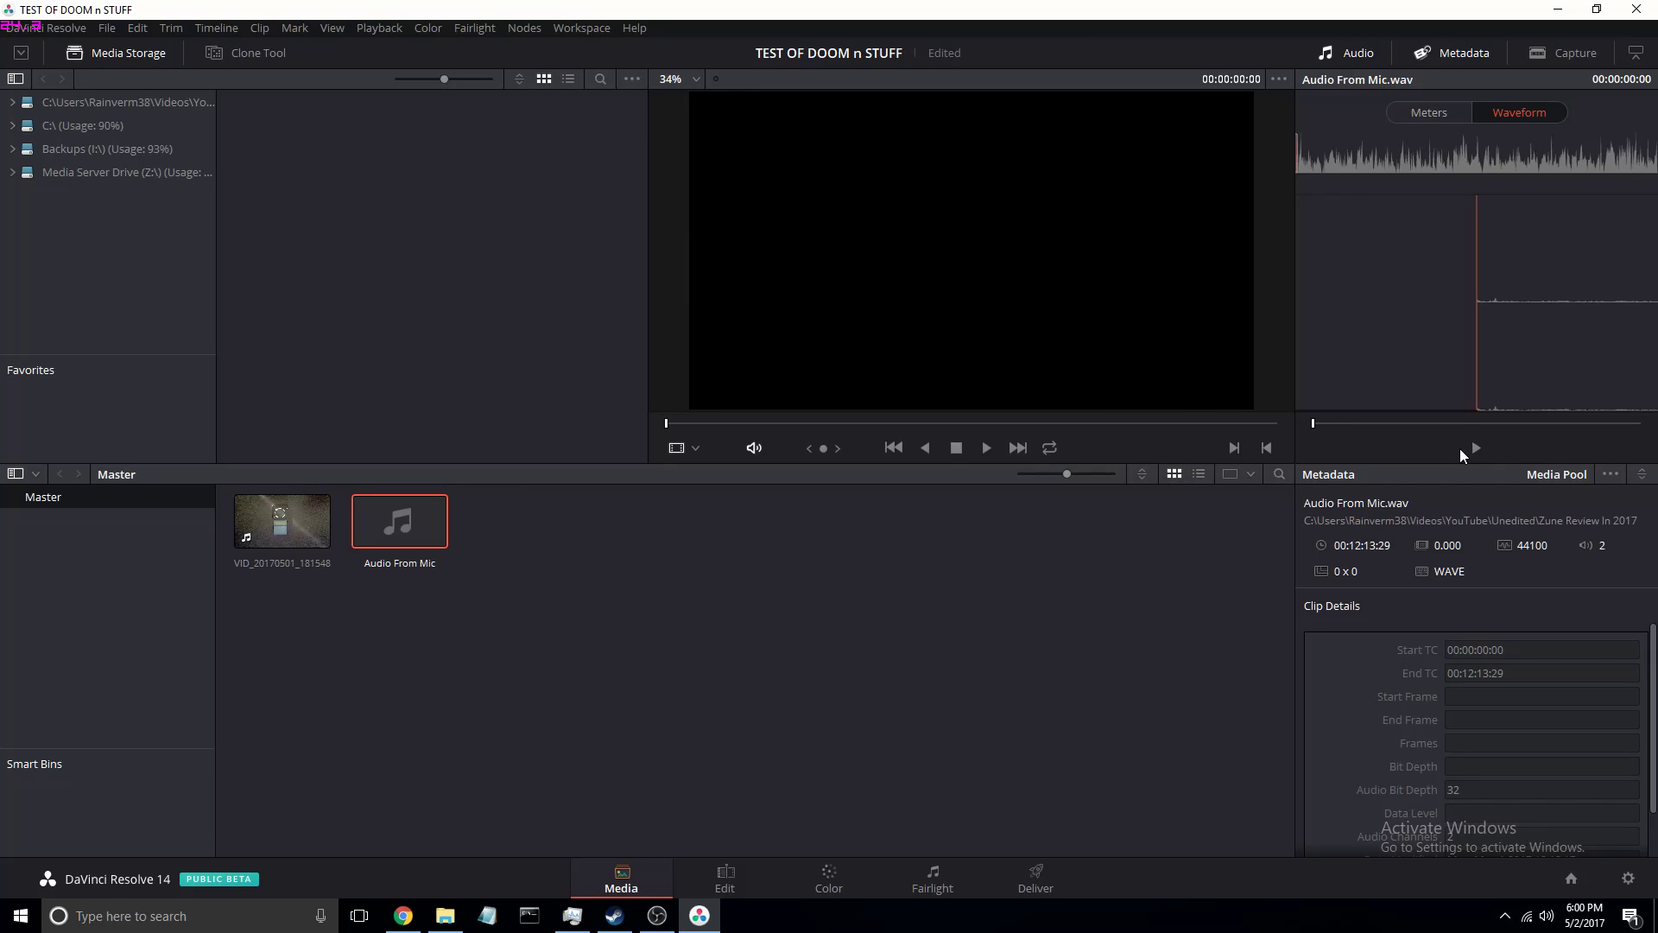
left_click(1417, 115)
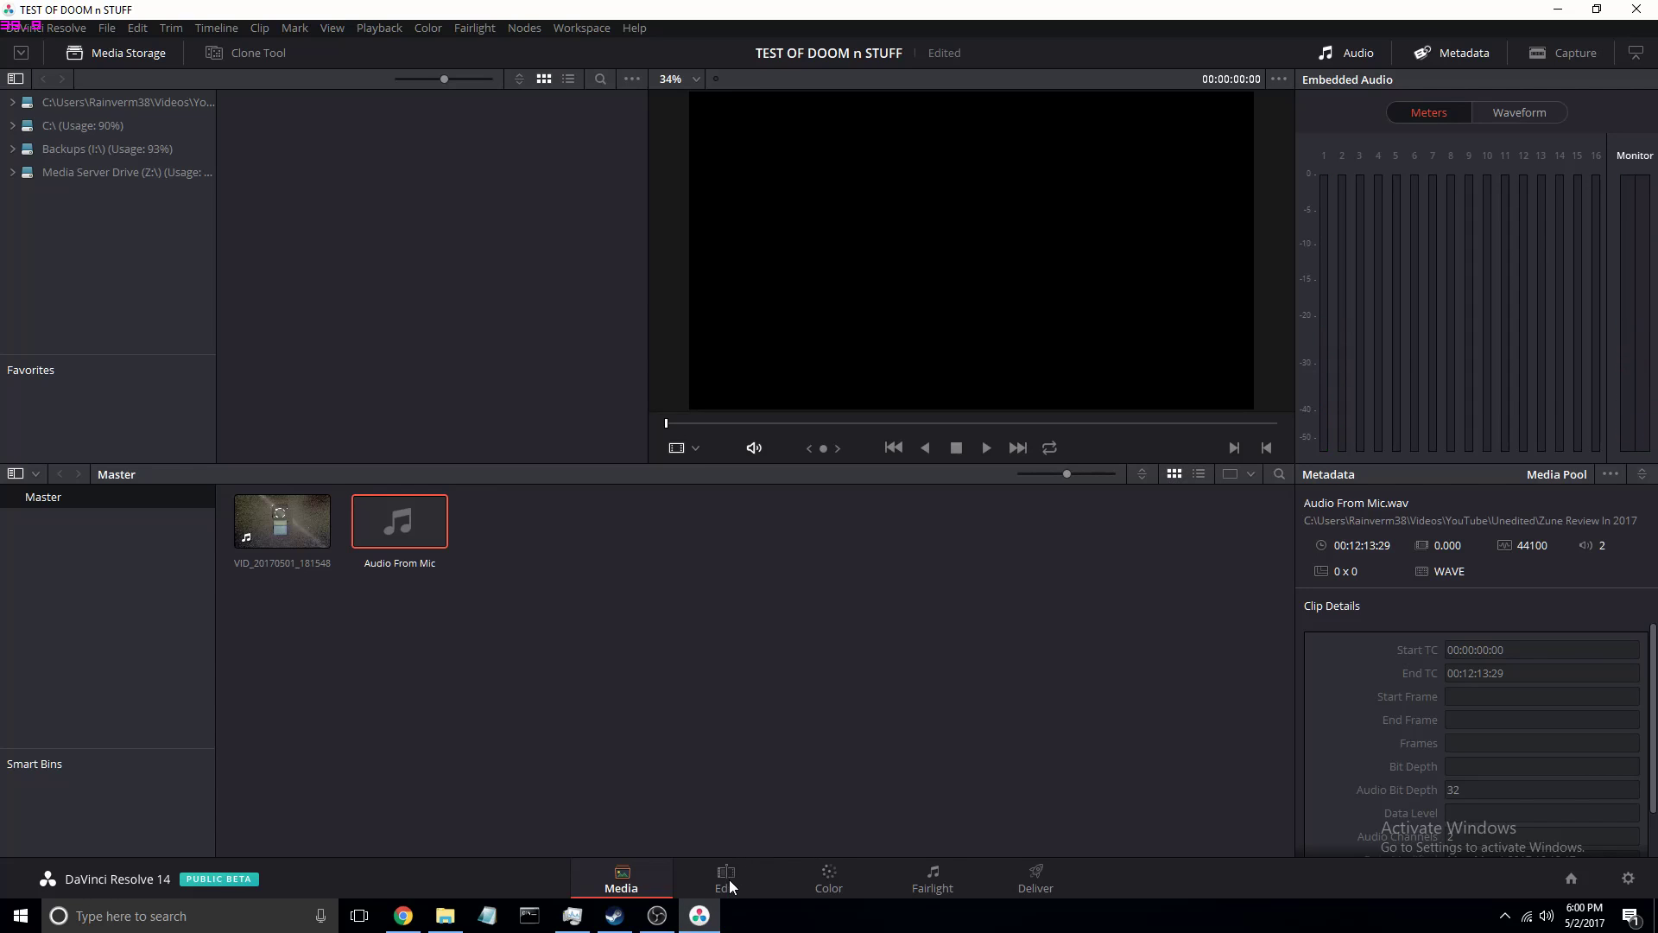
left_click(316, 535)
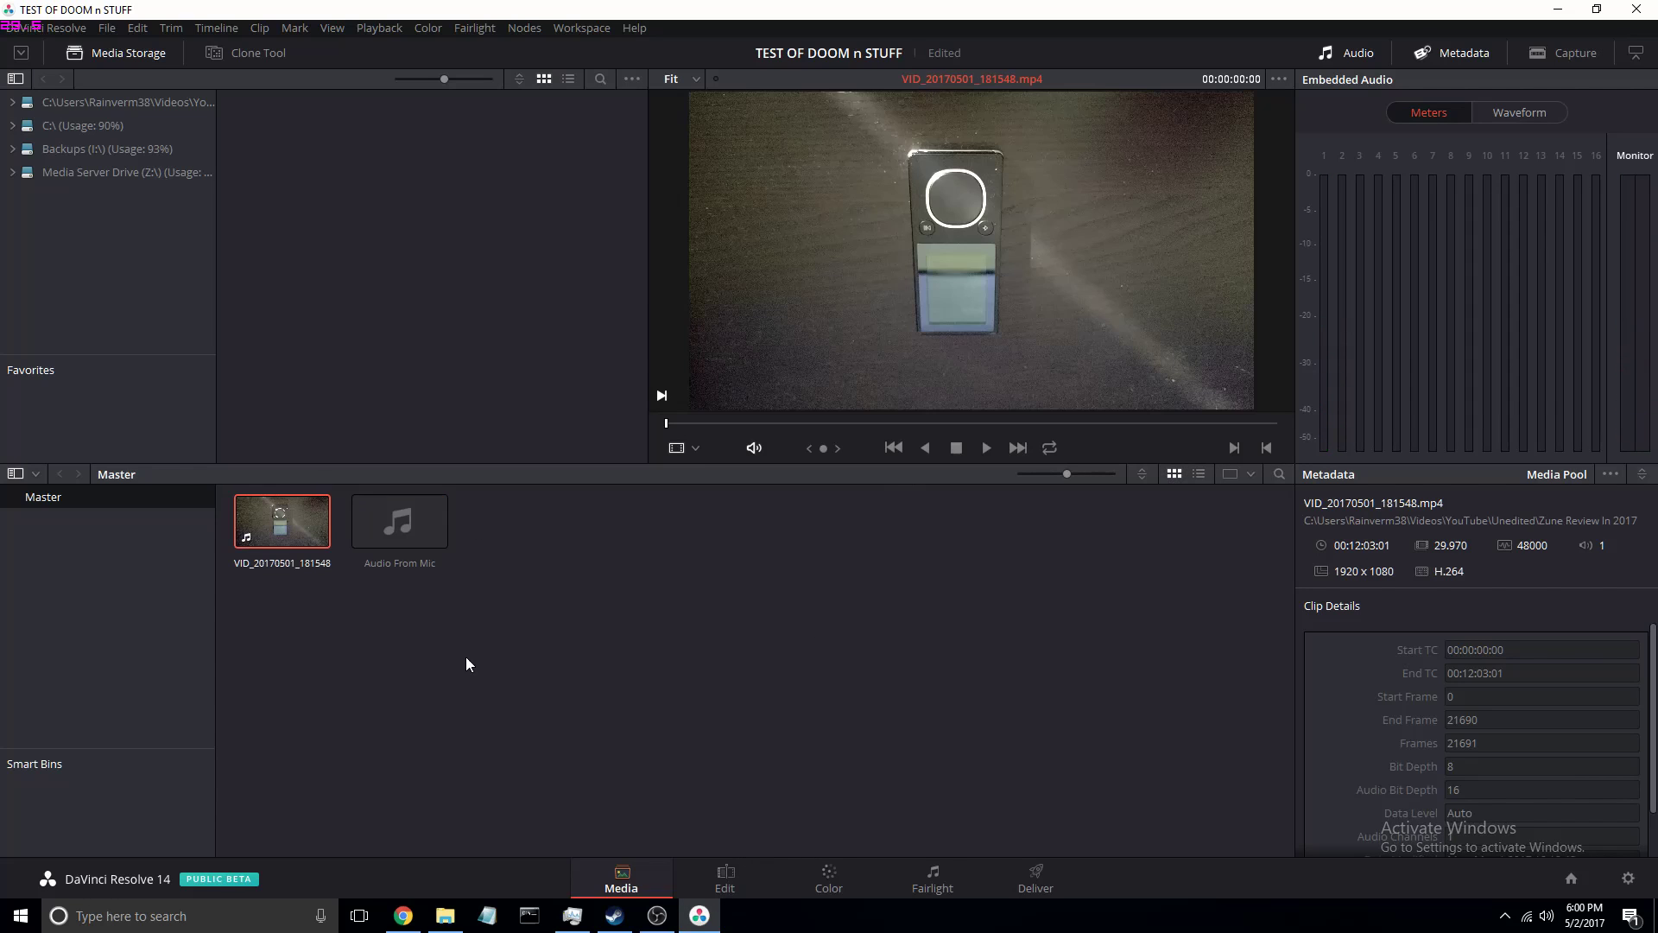
left_click(724, 879)
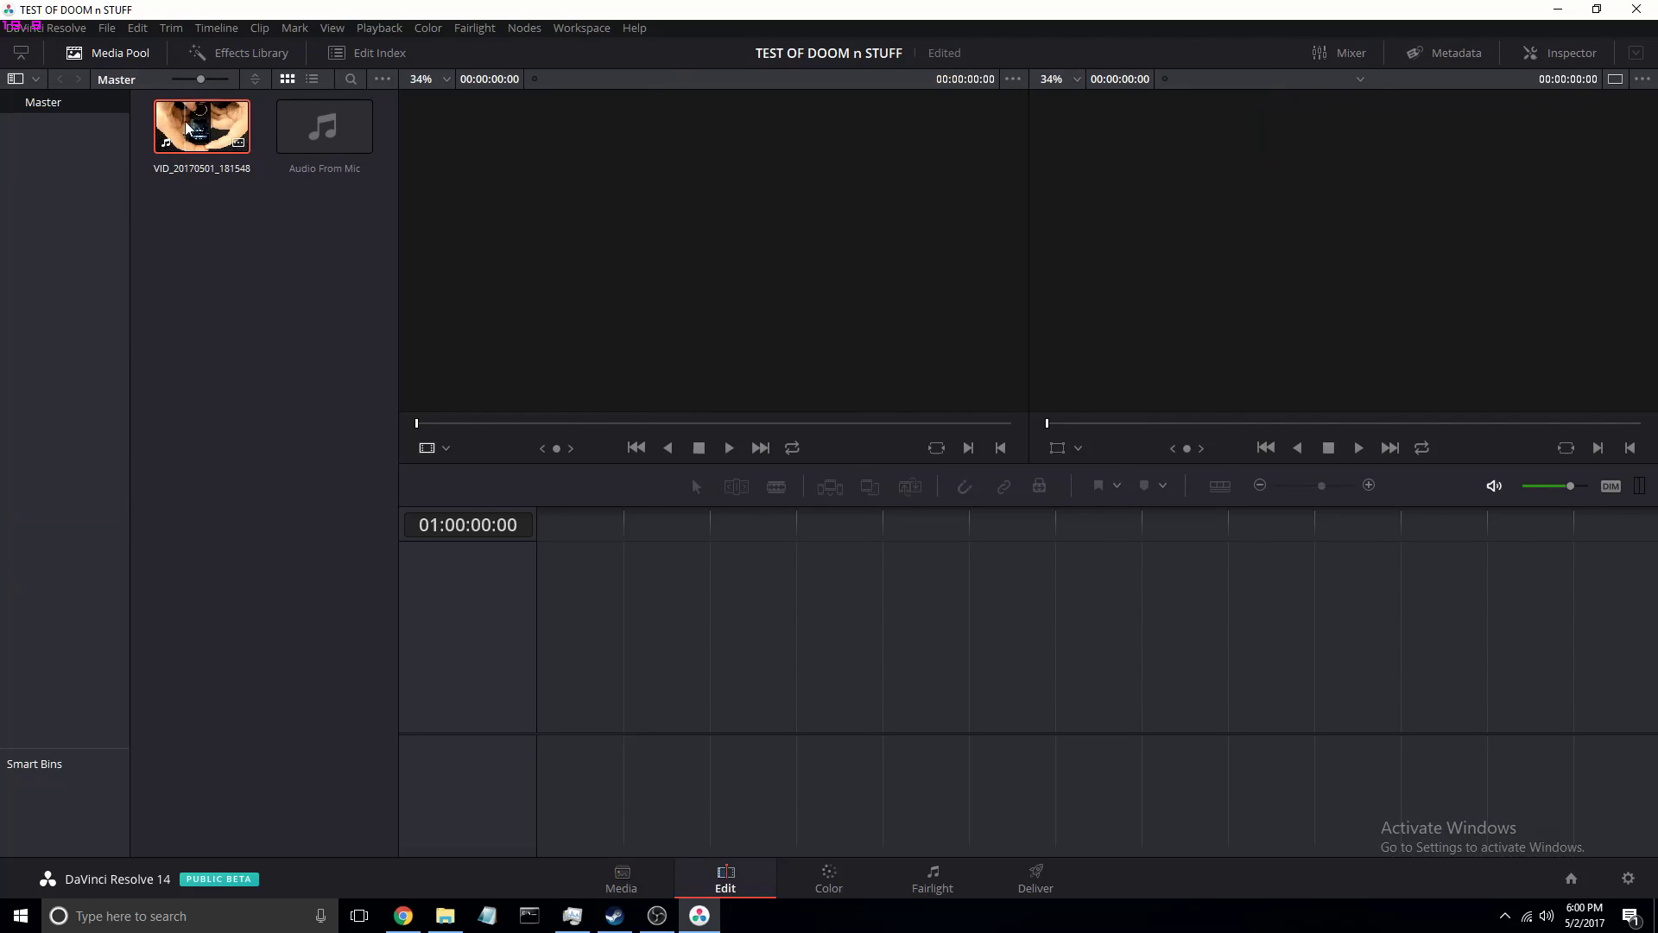
- Drop VID_20170501_181548 into a new timeline and Audio From Mic onto track A2
left_click_drag(195, 128, 609, 666)
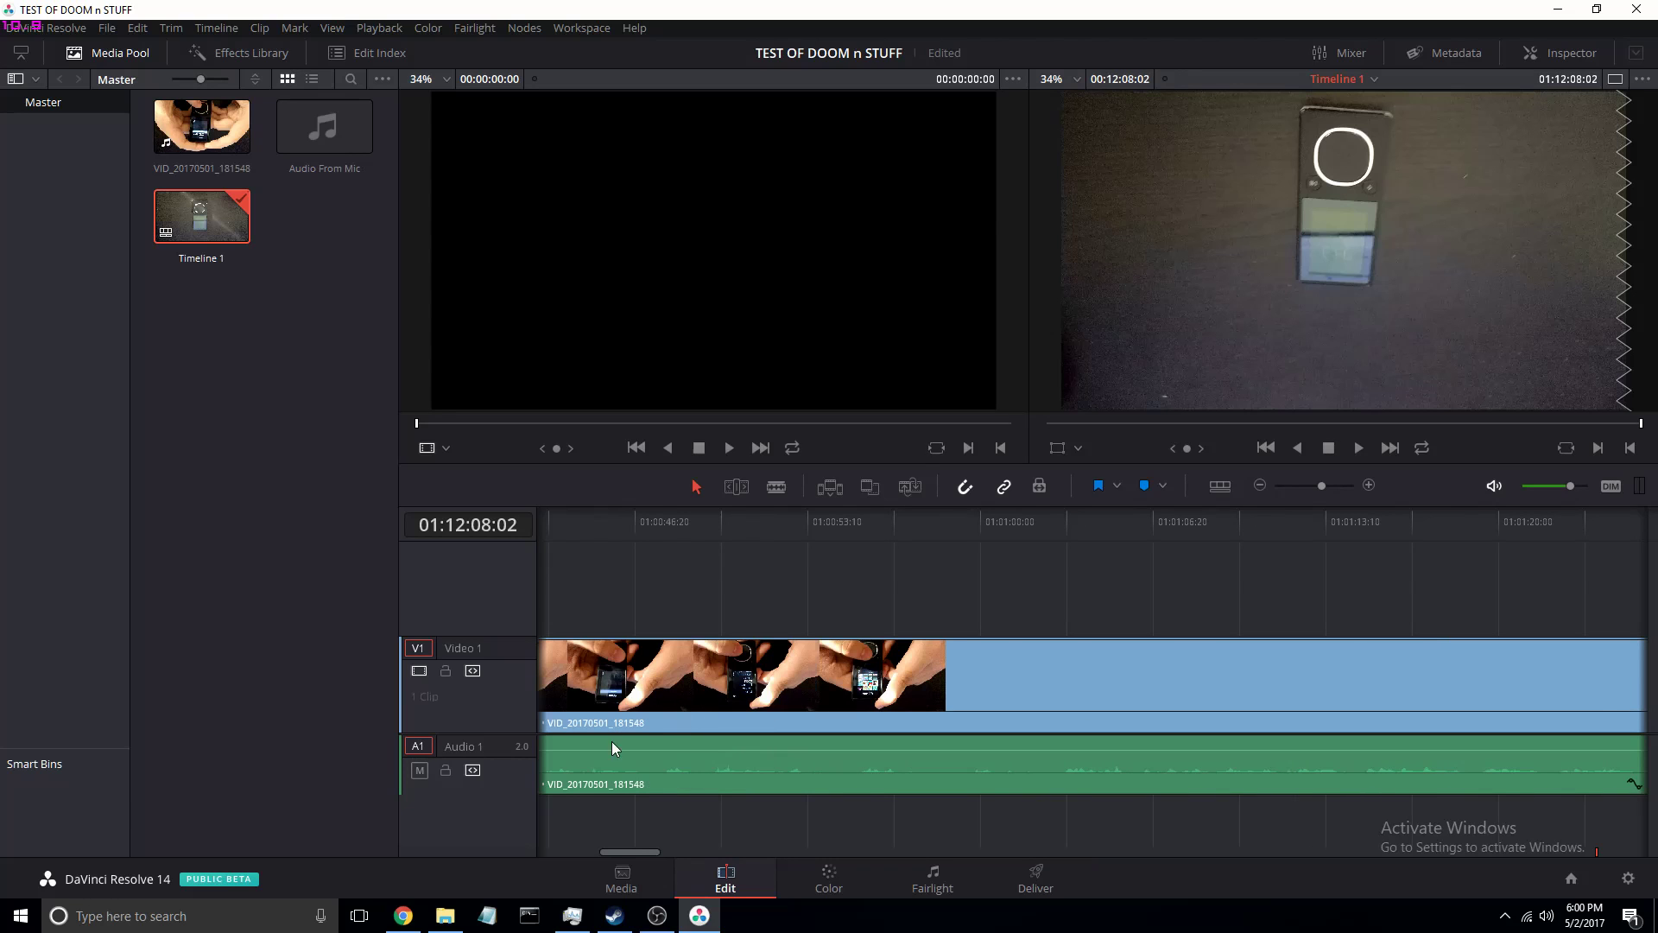
left_click_drag(609, 853, 546, 824)
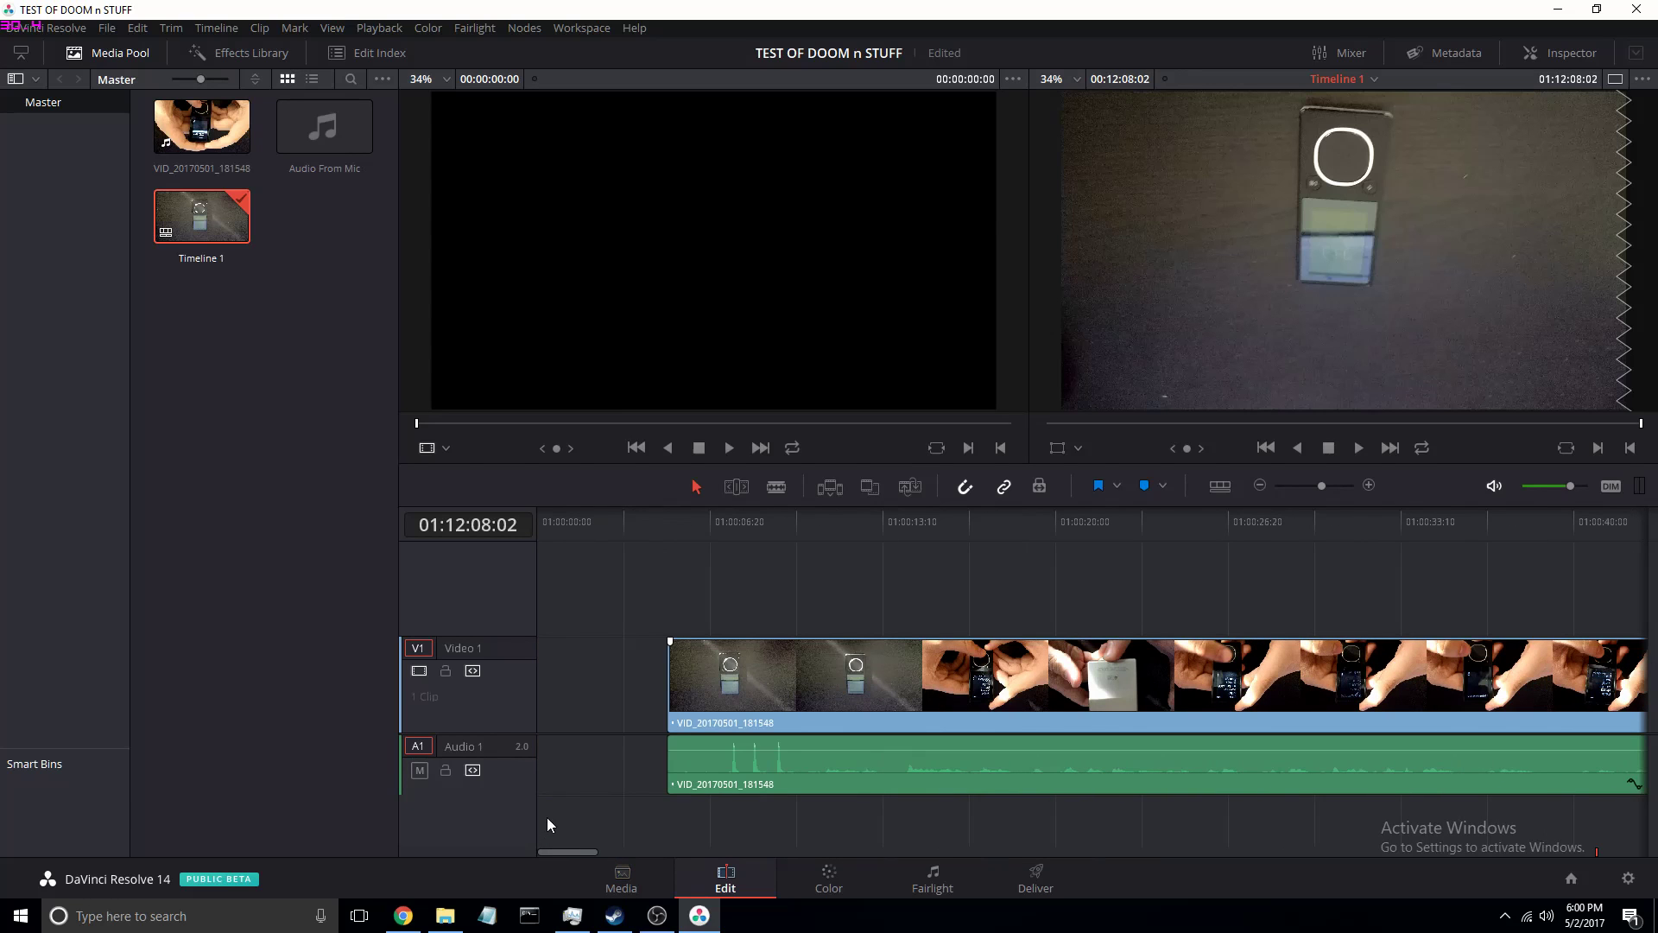
left_click_drag(325, 130, 653, 792)
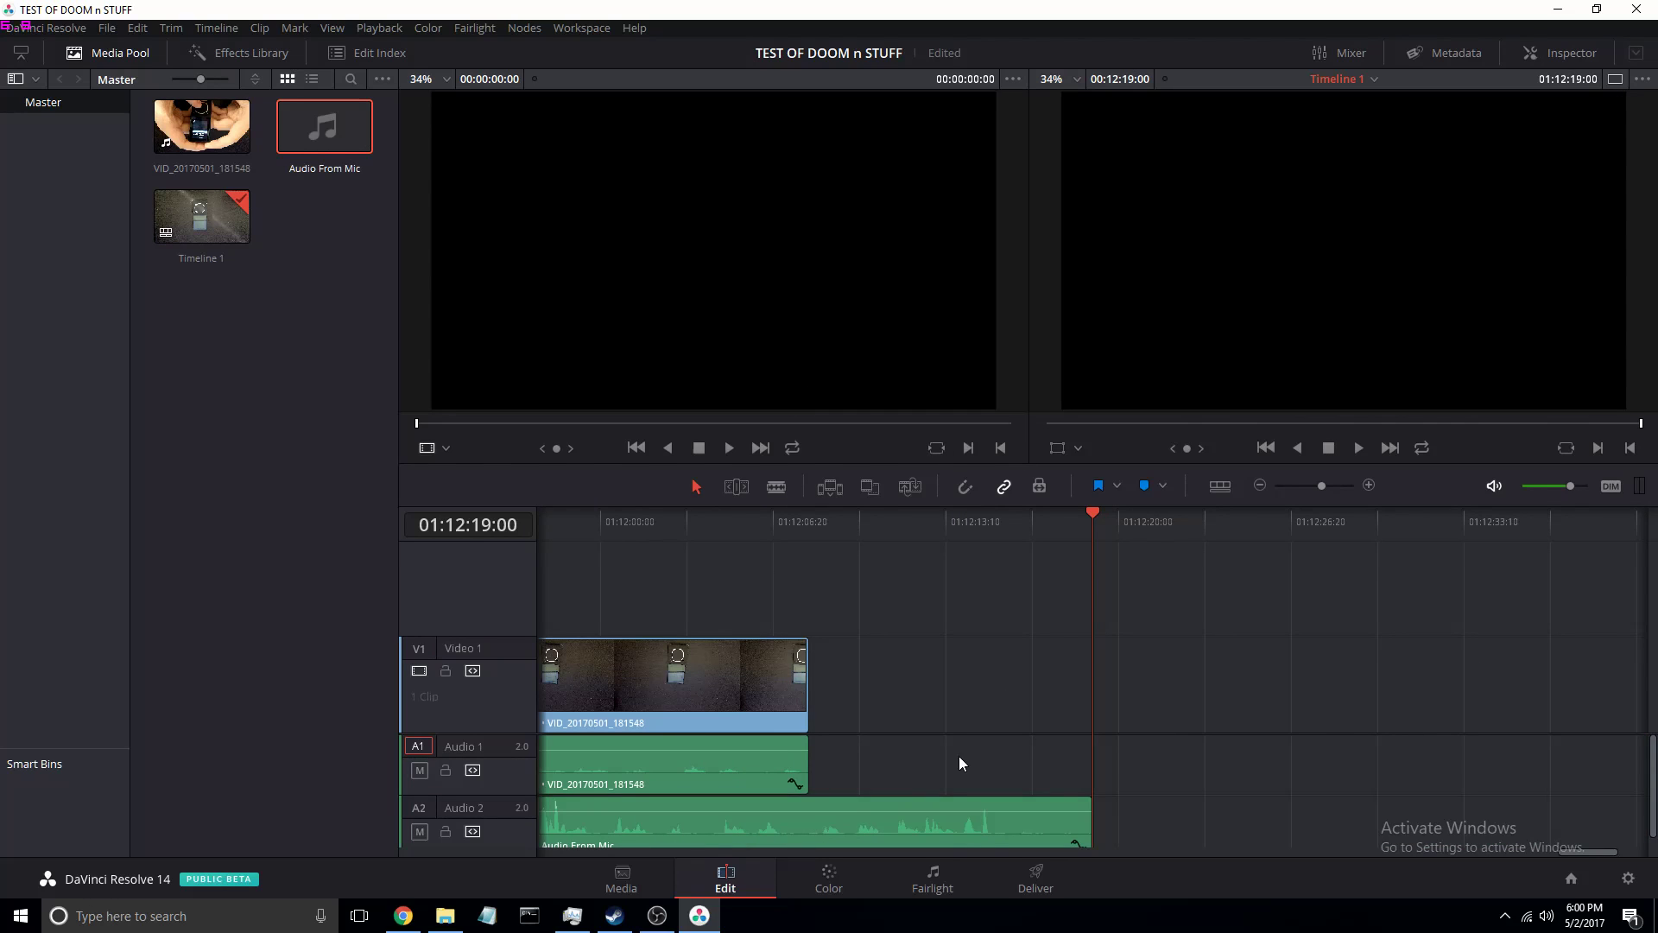
left_click_drag(1573, 855, 547, 872)
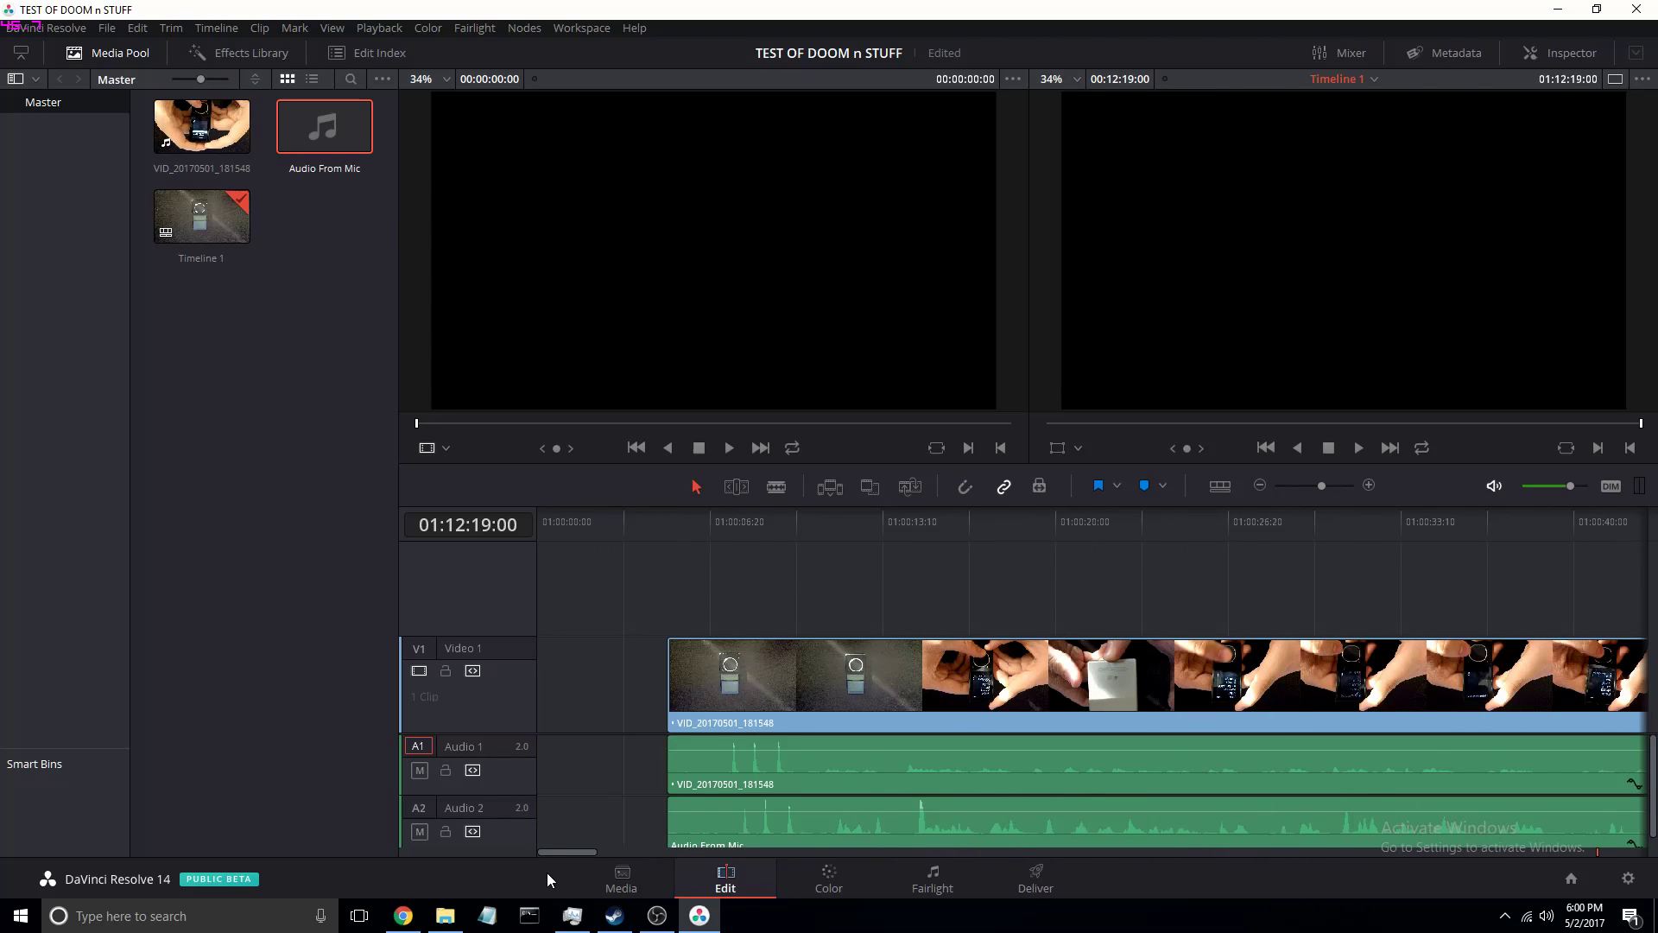
- Nudge the Audio From Mic clip on A2, zooming in and replaying around 01:00:05 to check sync
left_click(760, 826)
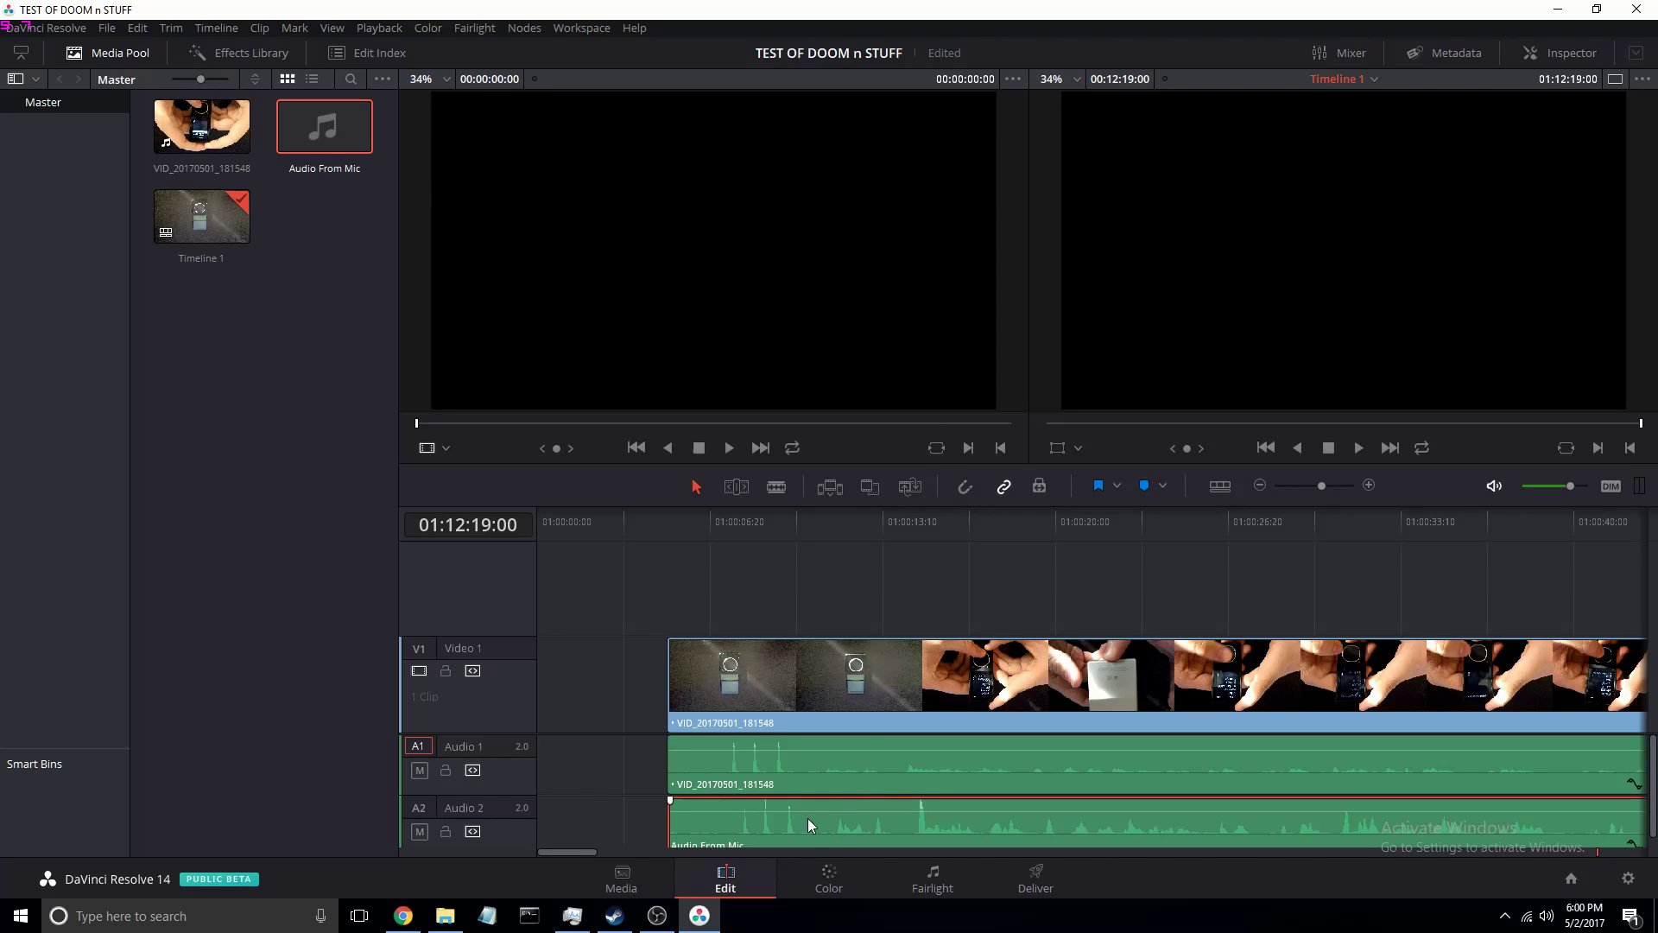
left_click_drag(809, 823, 794, 814)
left_click(682, 537)
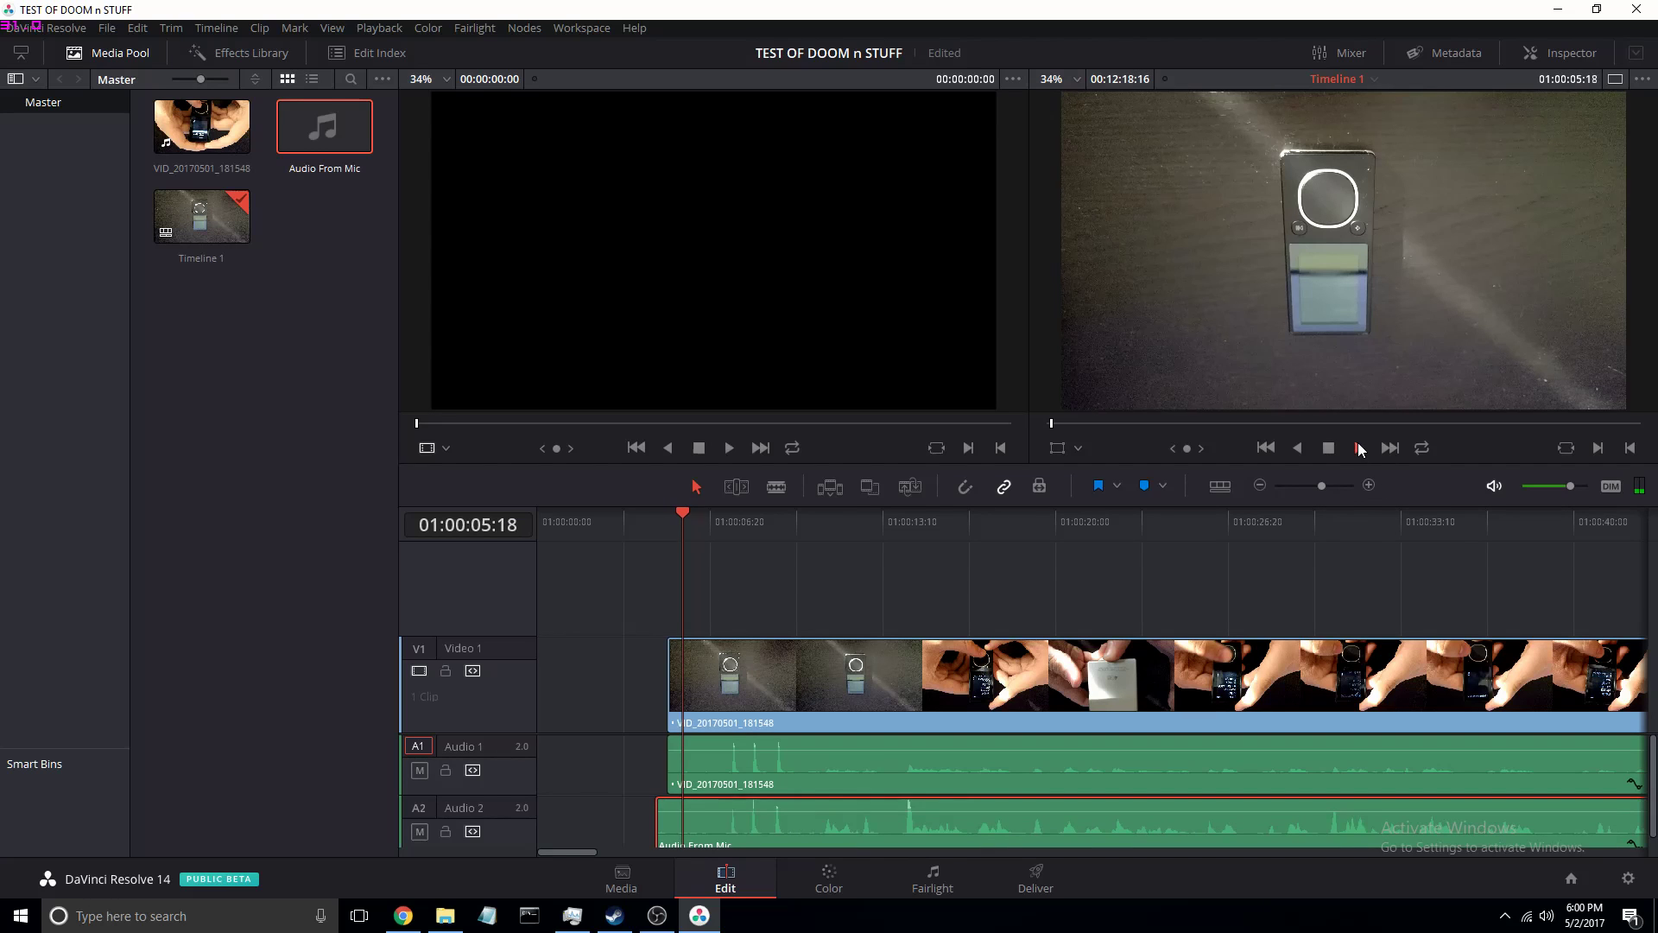
left_click(1358, 444)
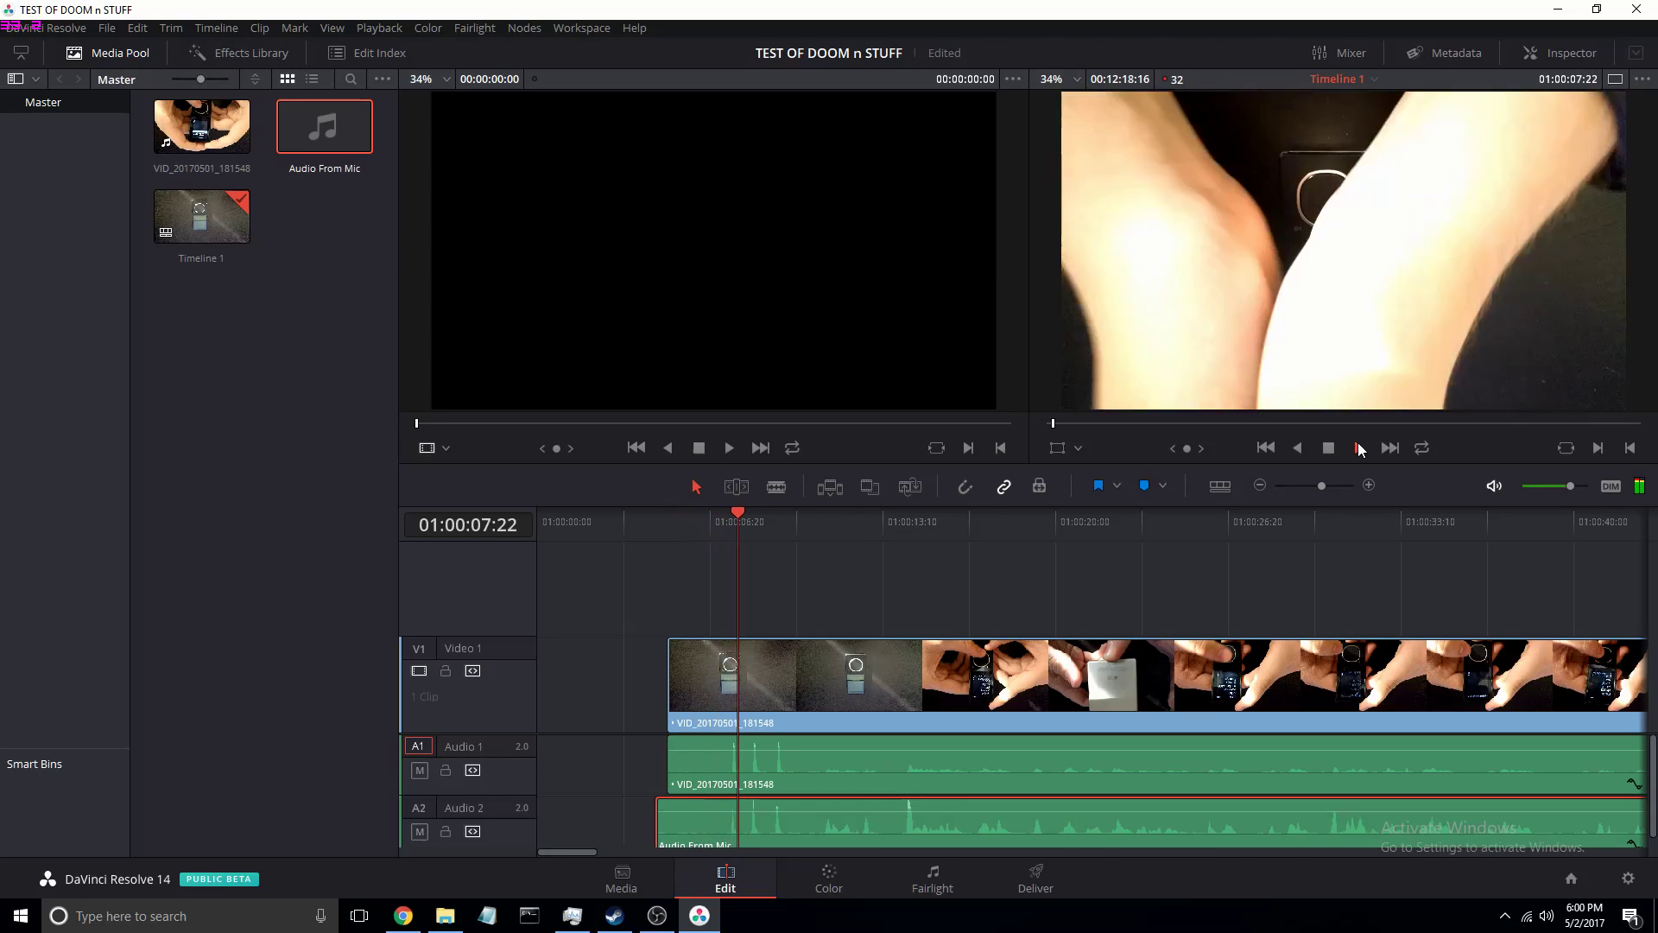
left_click(1335, 451)
left_click(1368, 486)
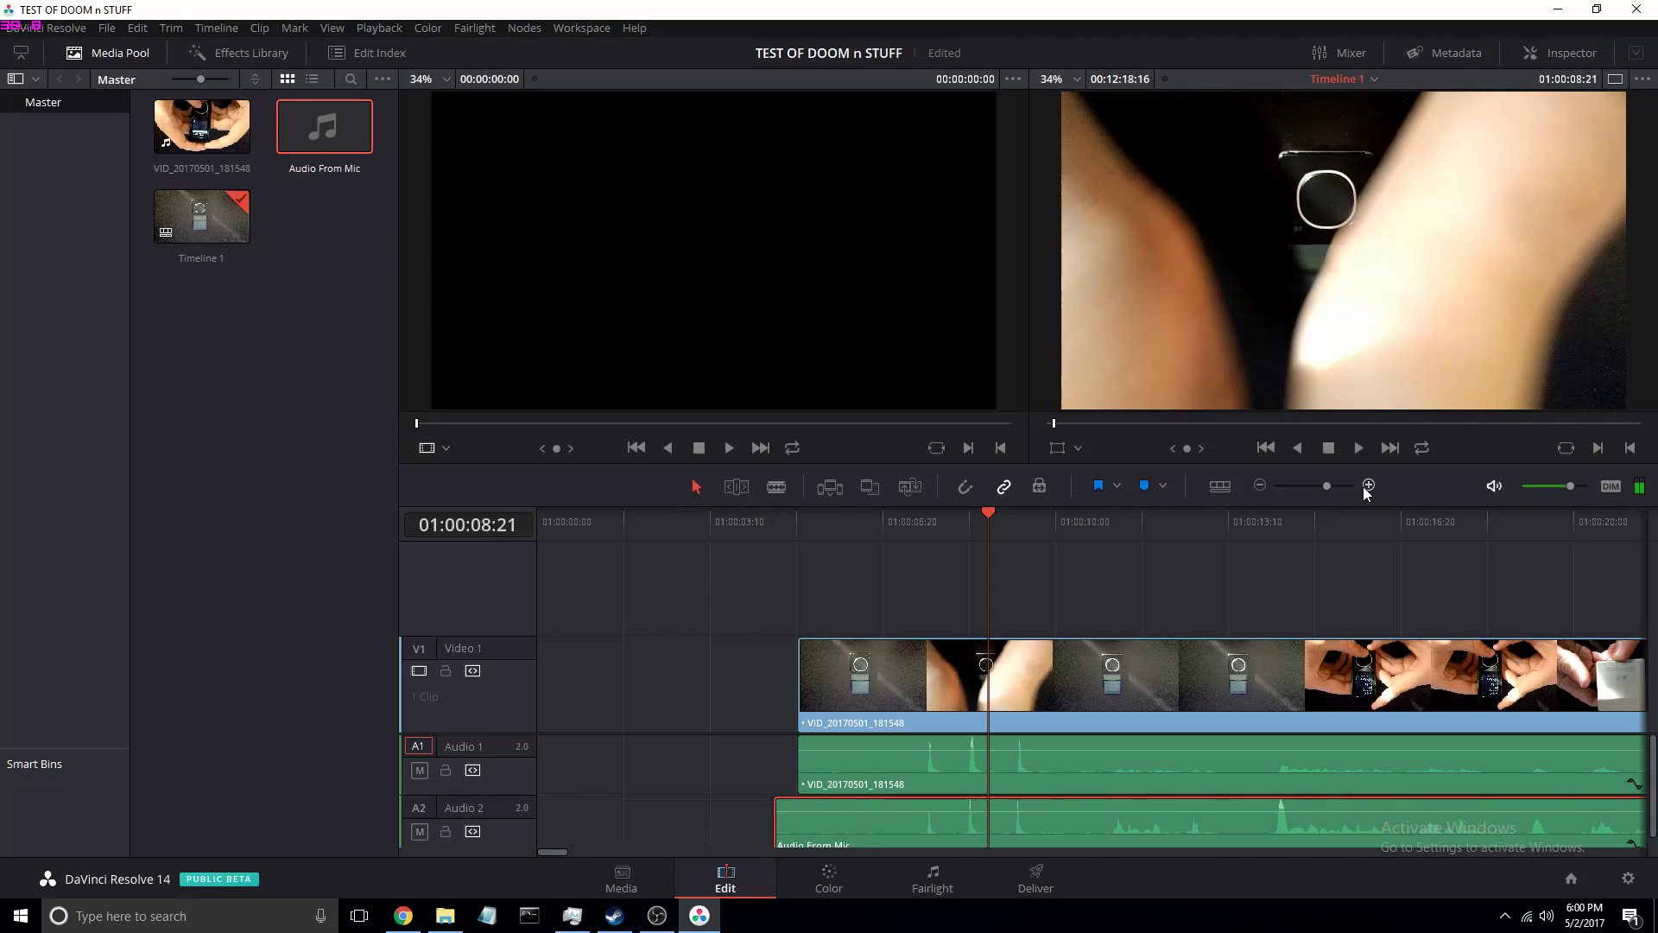
left_click_drag(1040, 826, 1044, 831)
left_click(894, 526)
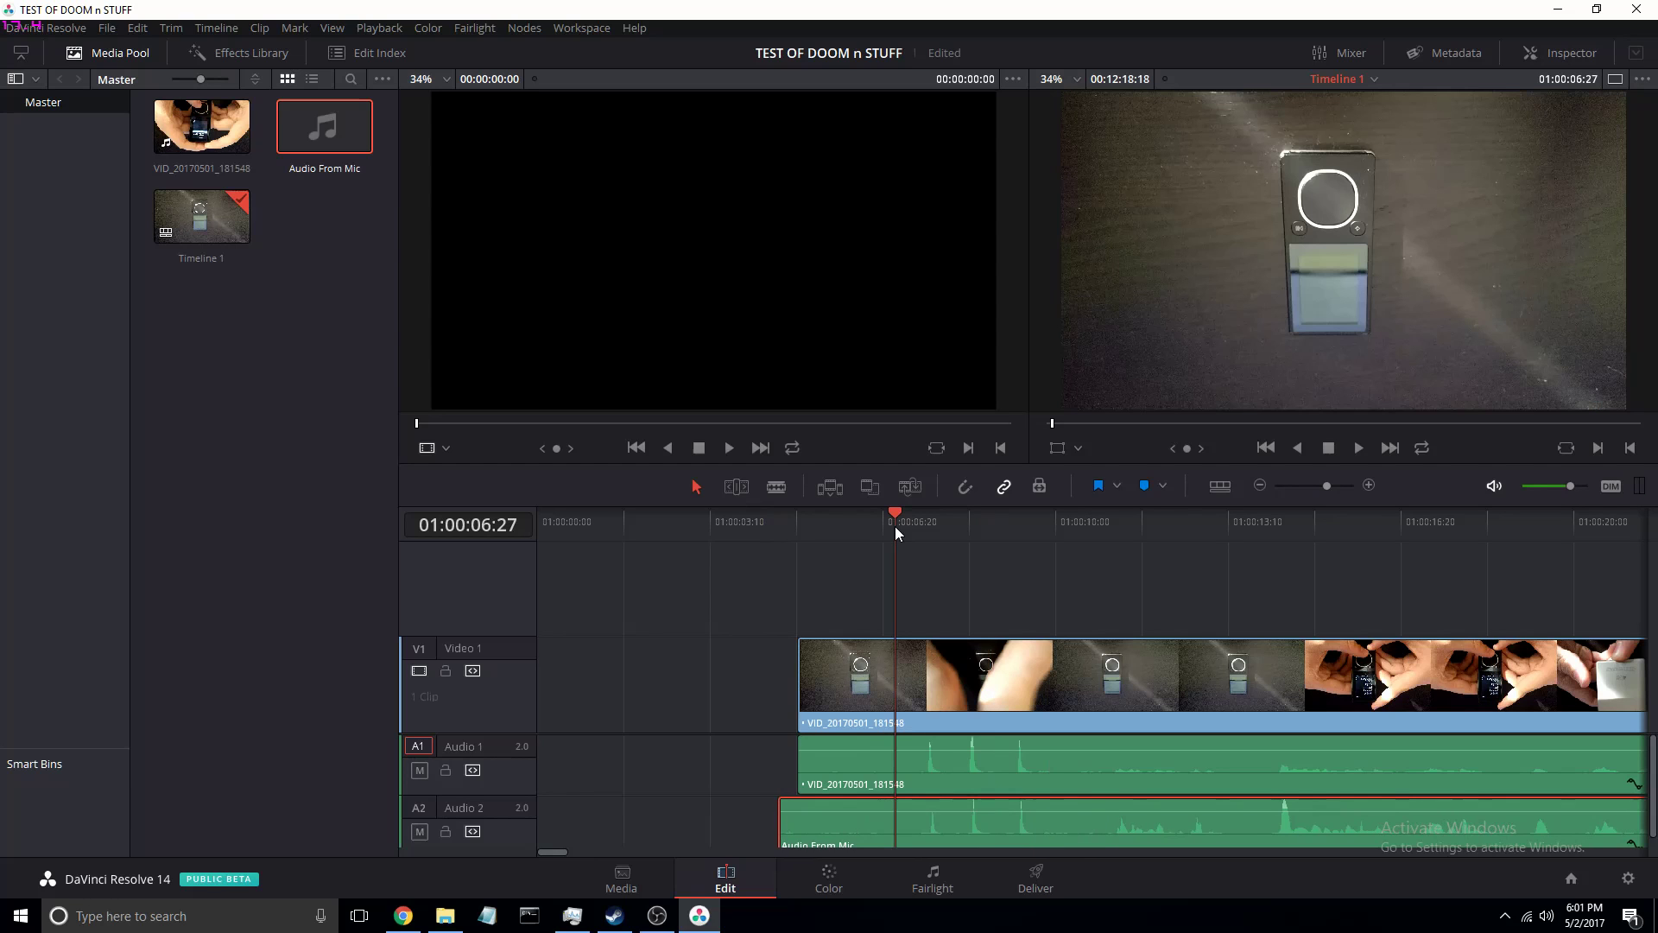
left_click(1355, 444)
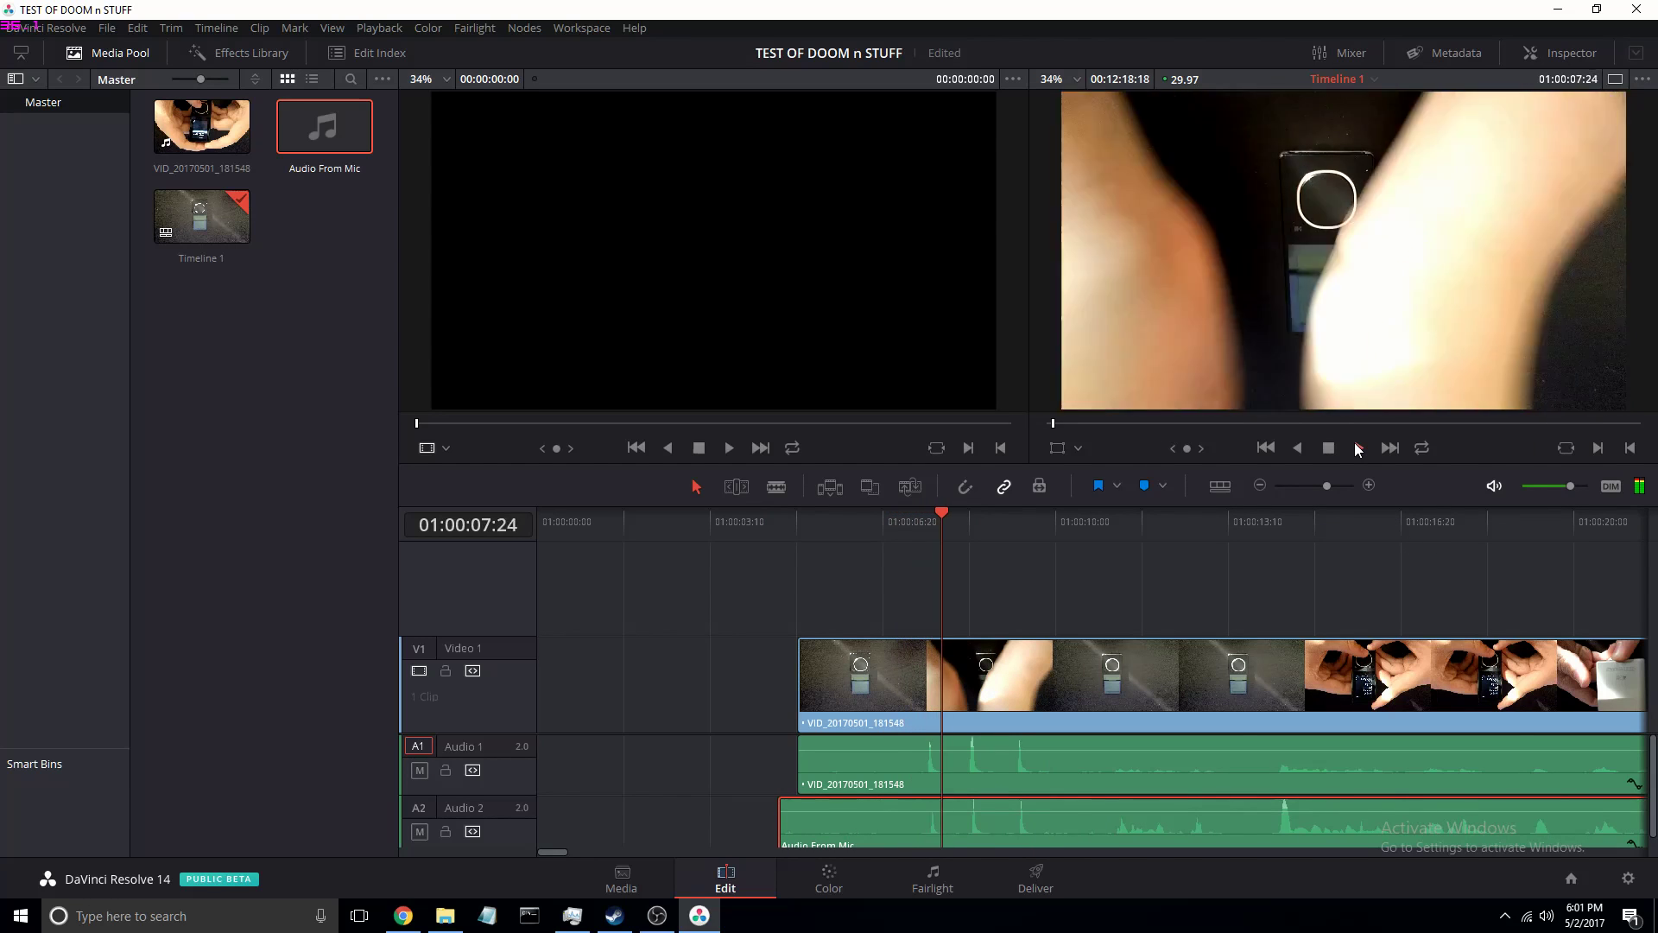
left_click(1328, 448)
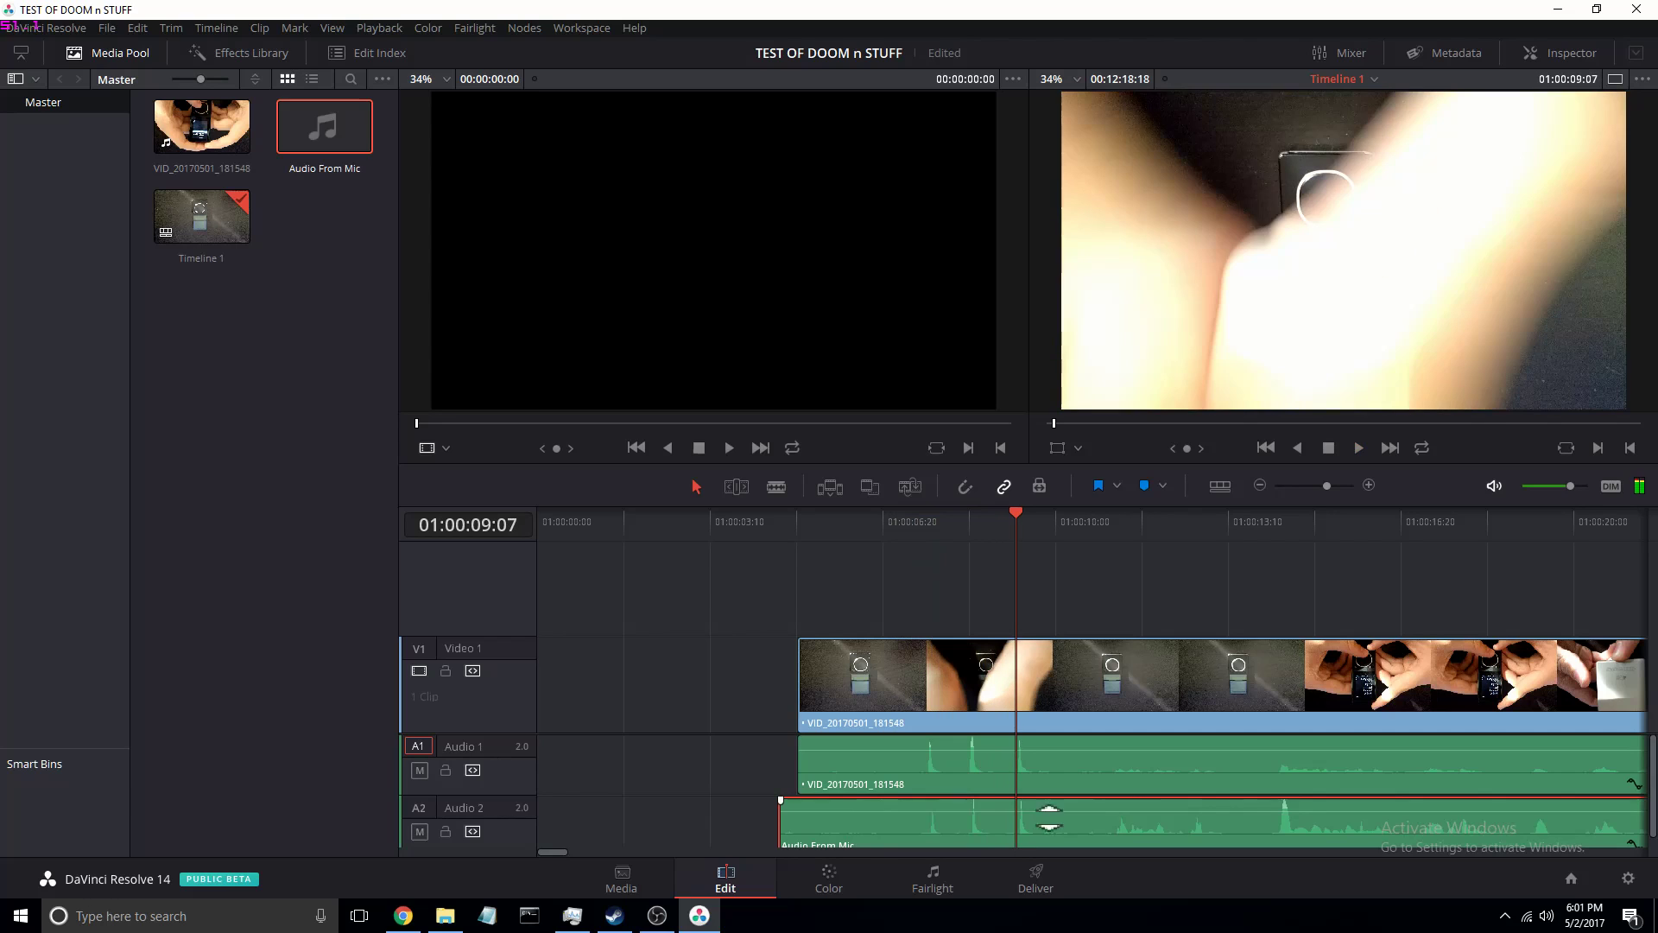
- Fine-tune the mic clip a few frames at a time, replaying from about 01:00:06 until synced
left_click_drag(1056, 816, 1059, 816)
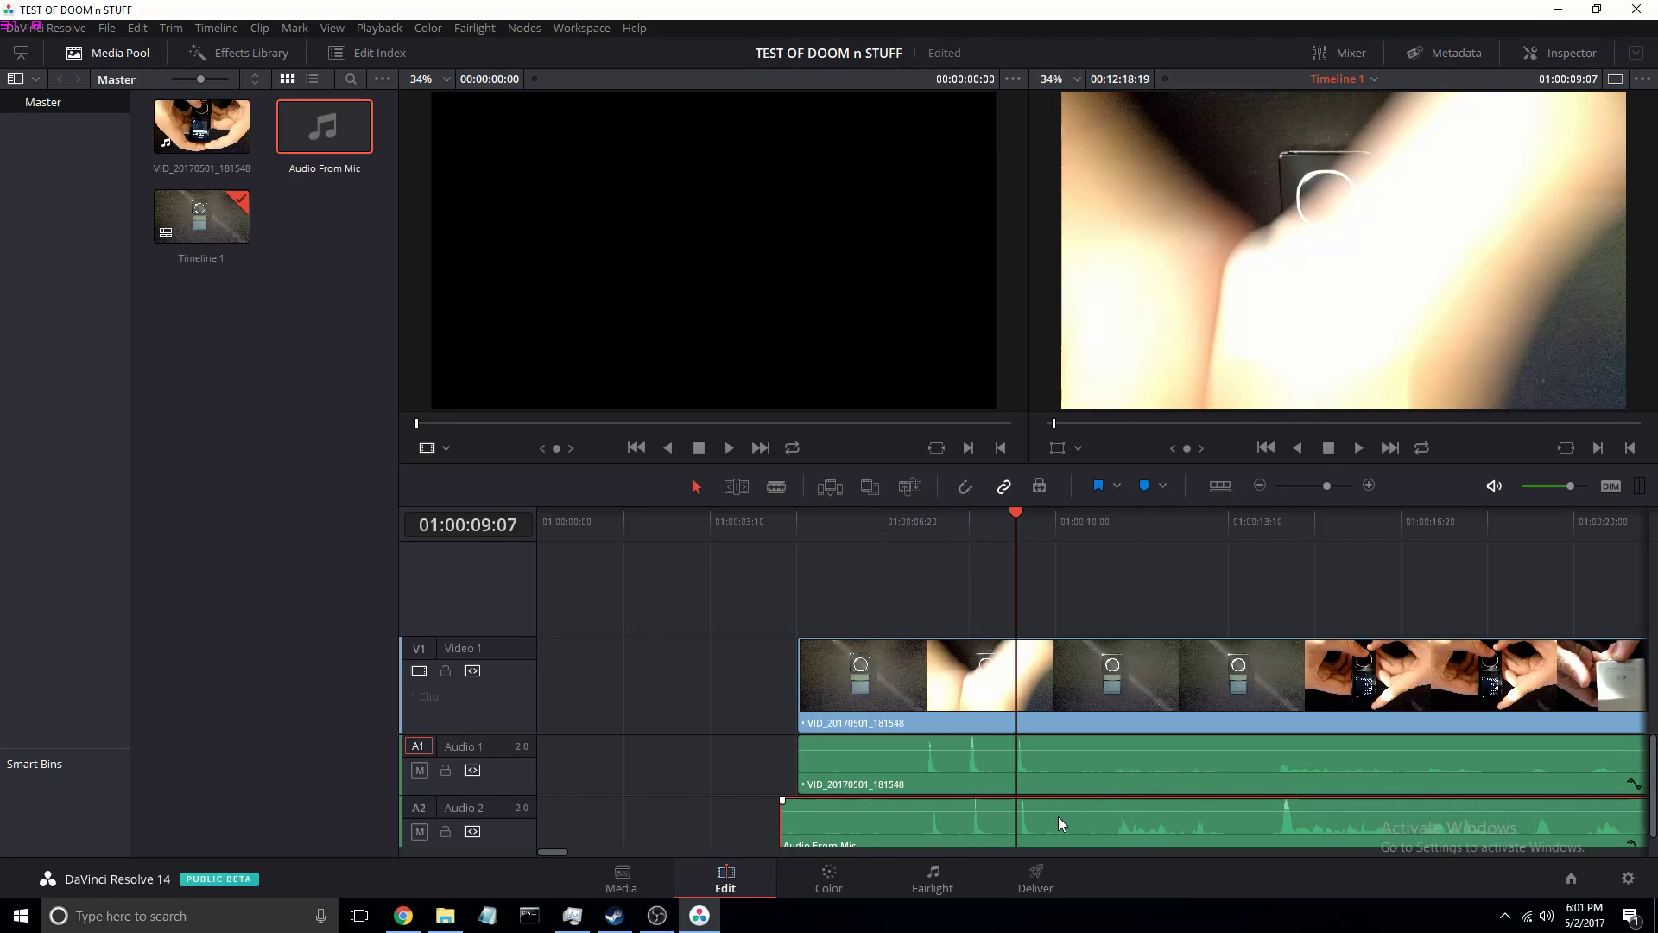
left_click_drag(1059, 816, 1056, 819)
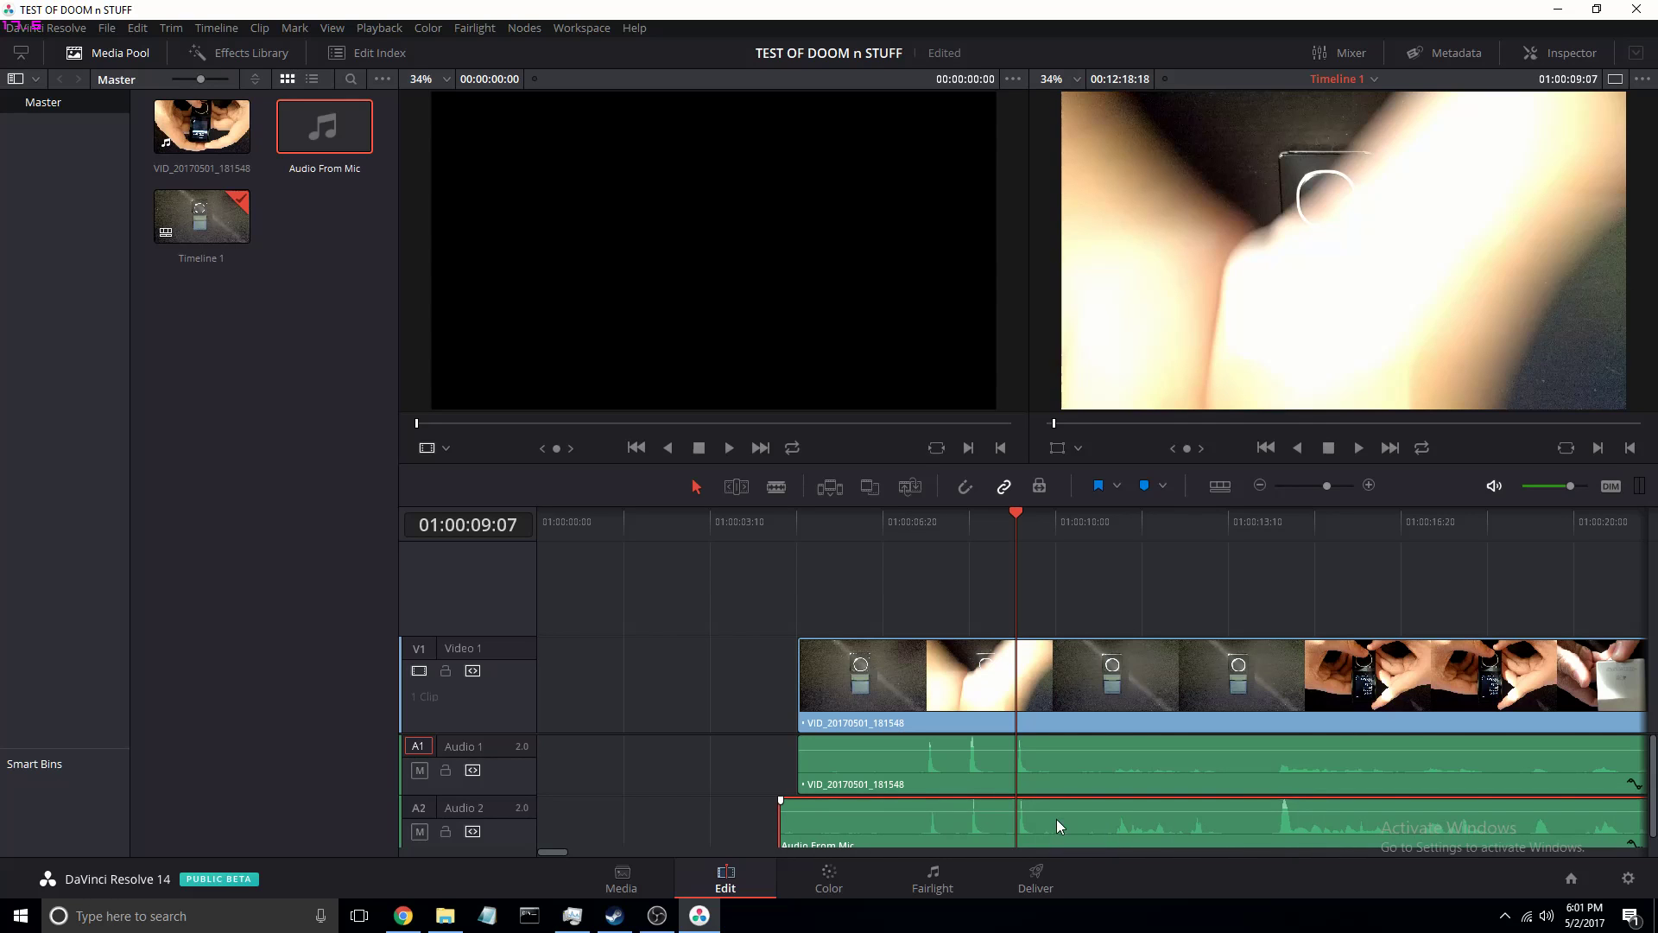
left_click(1357, 448)
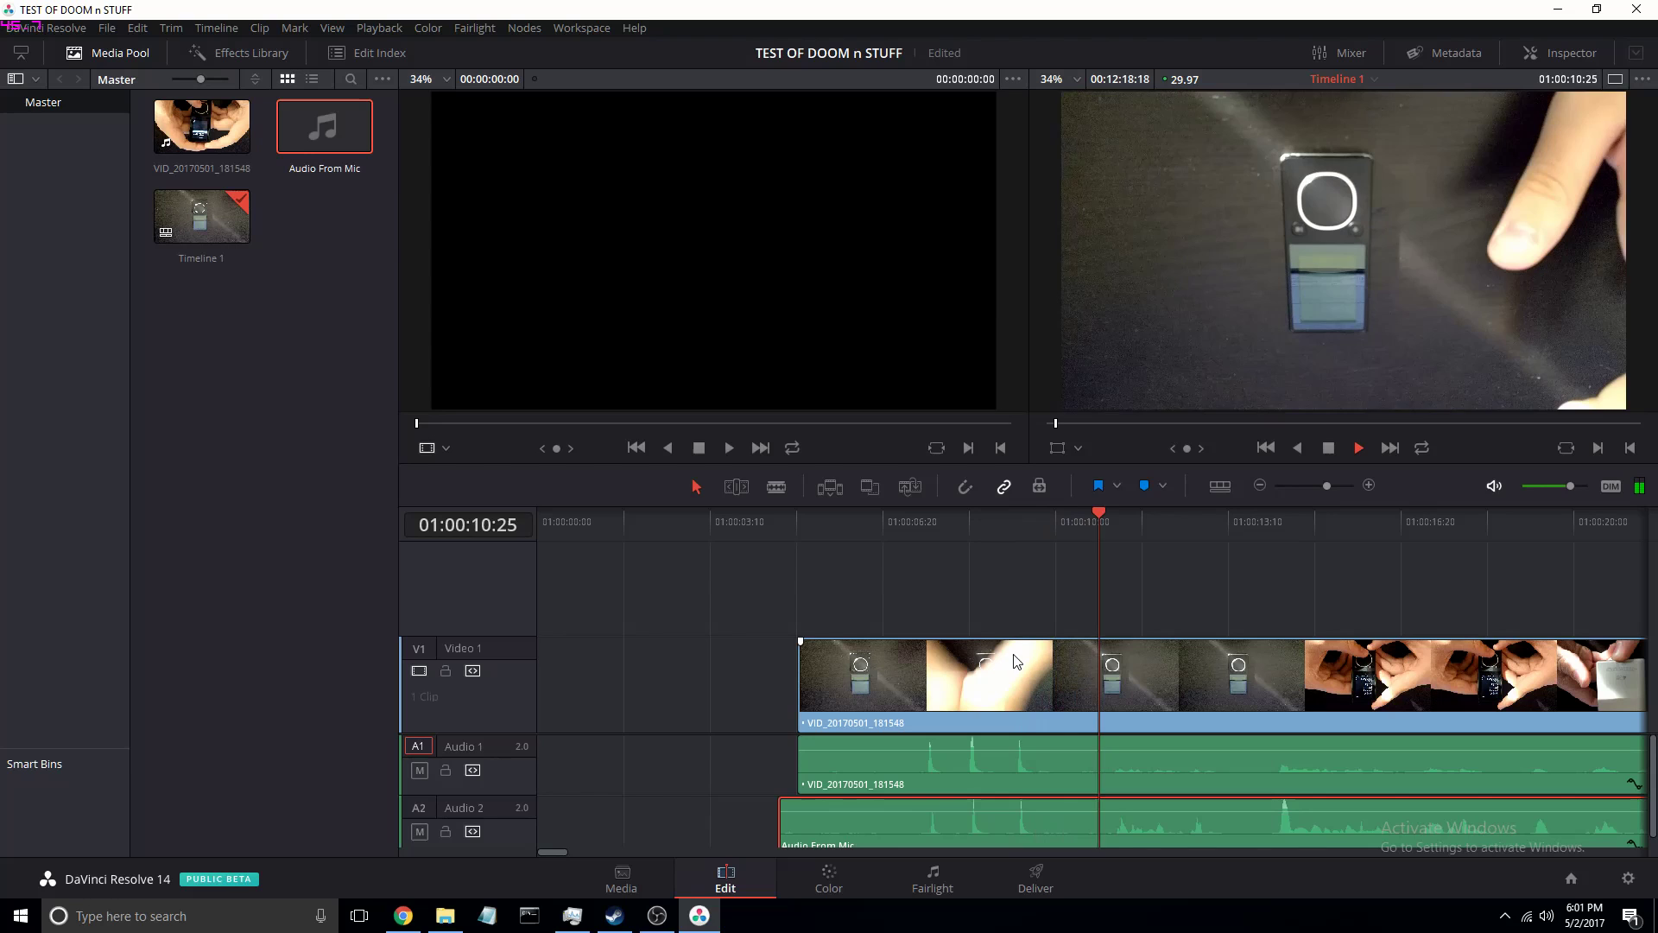
left_click(911, 522)
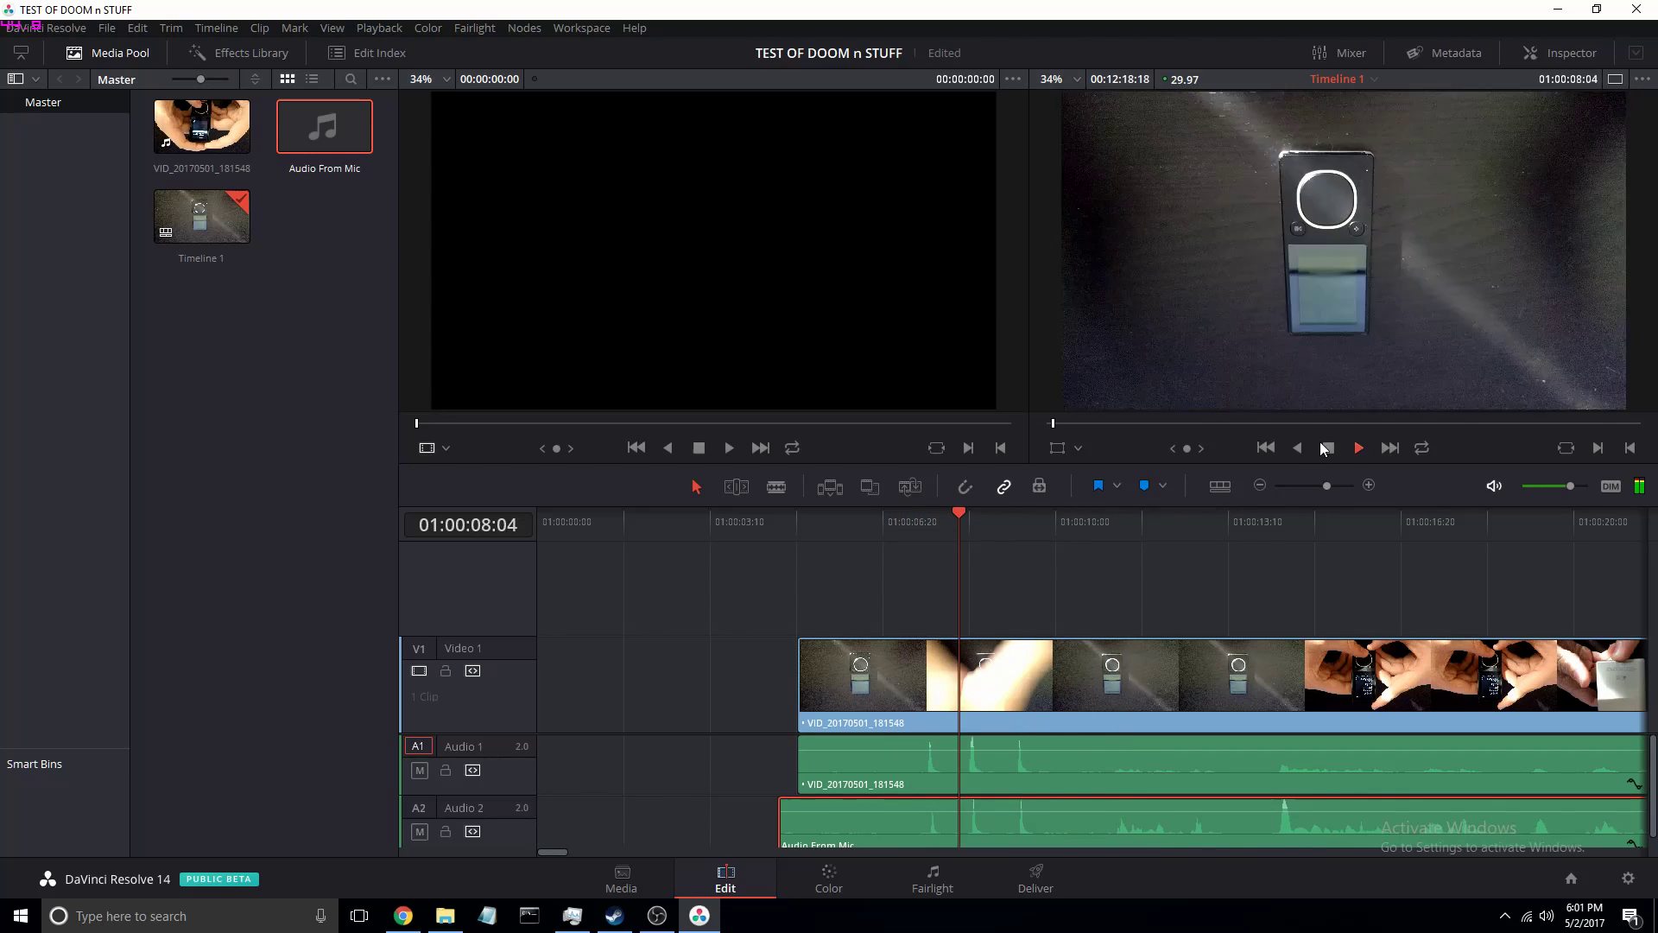
left_click(1323, 447)
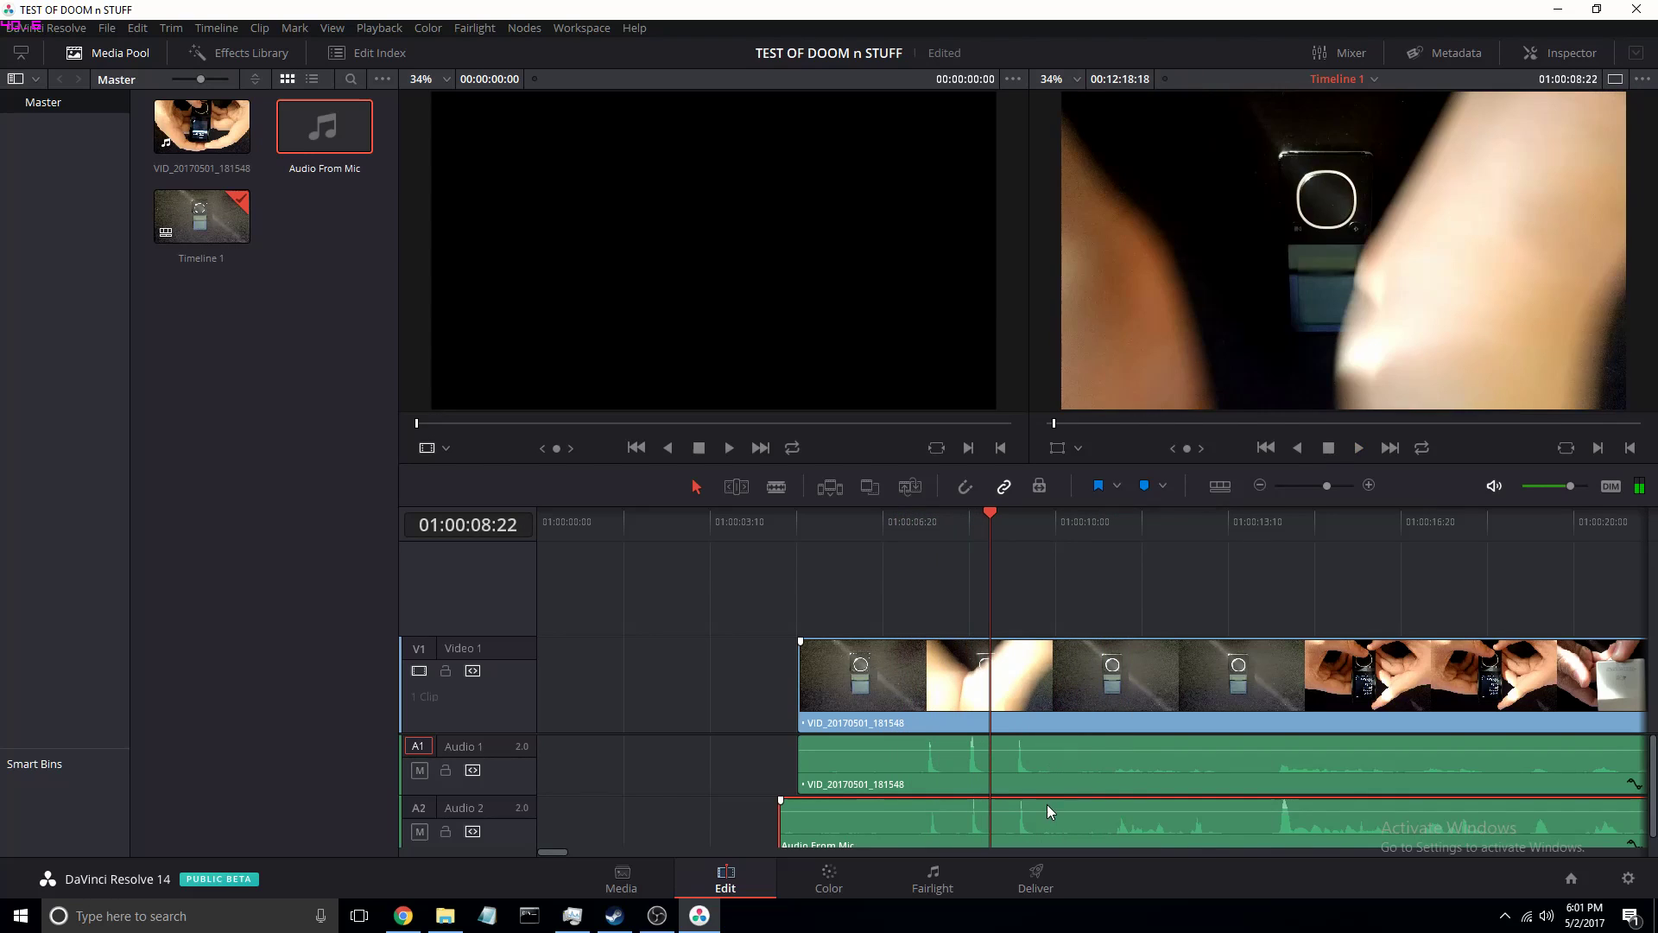
left_click_drag(1046, 805, 1040, 805)
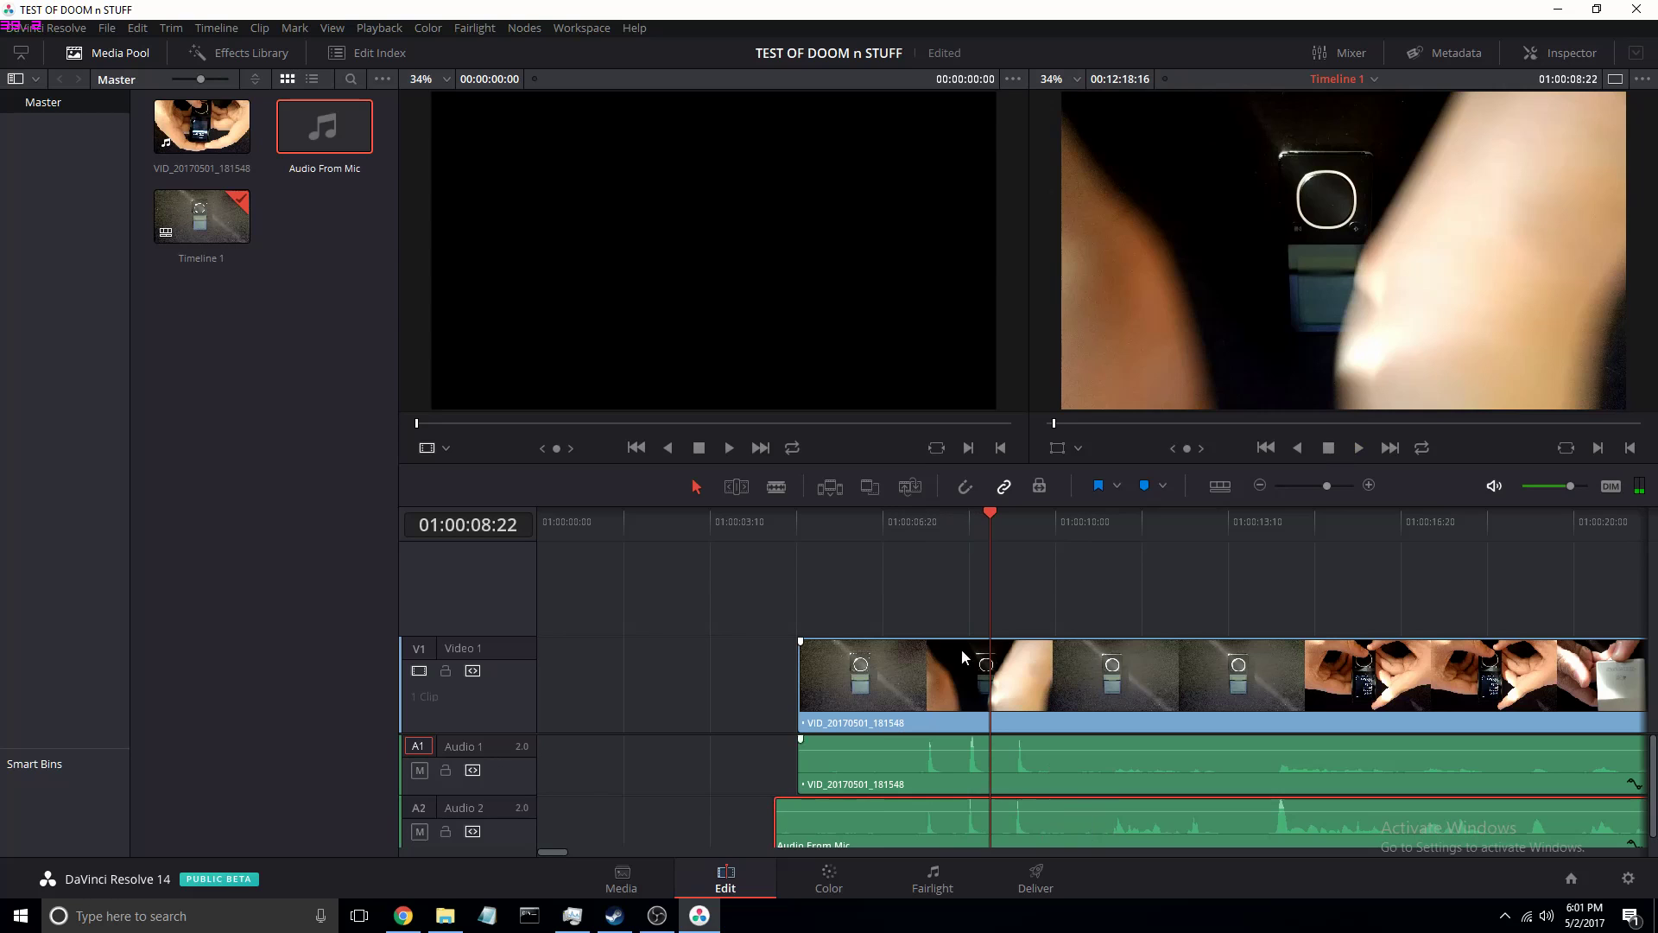
left_click(884, 525)
left_click(1358, 448)
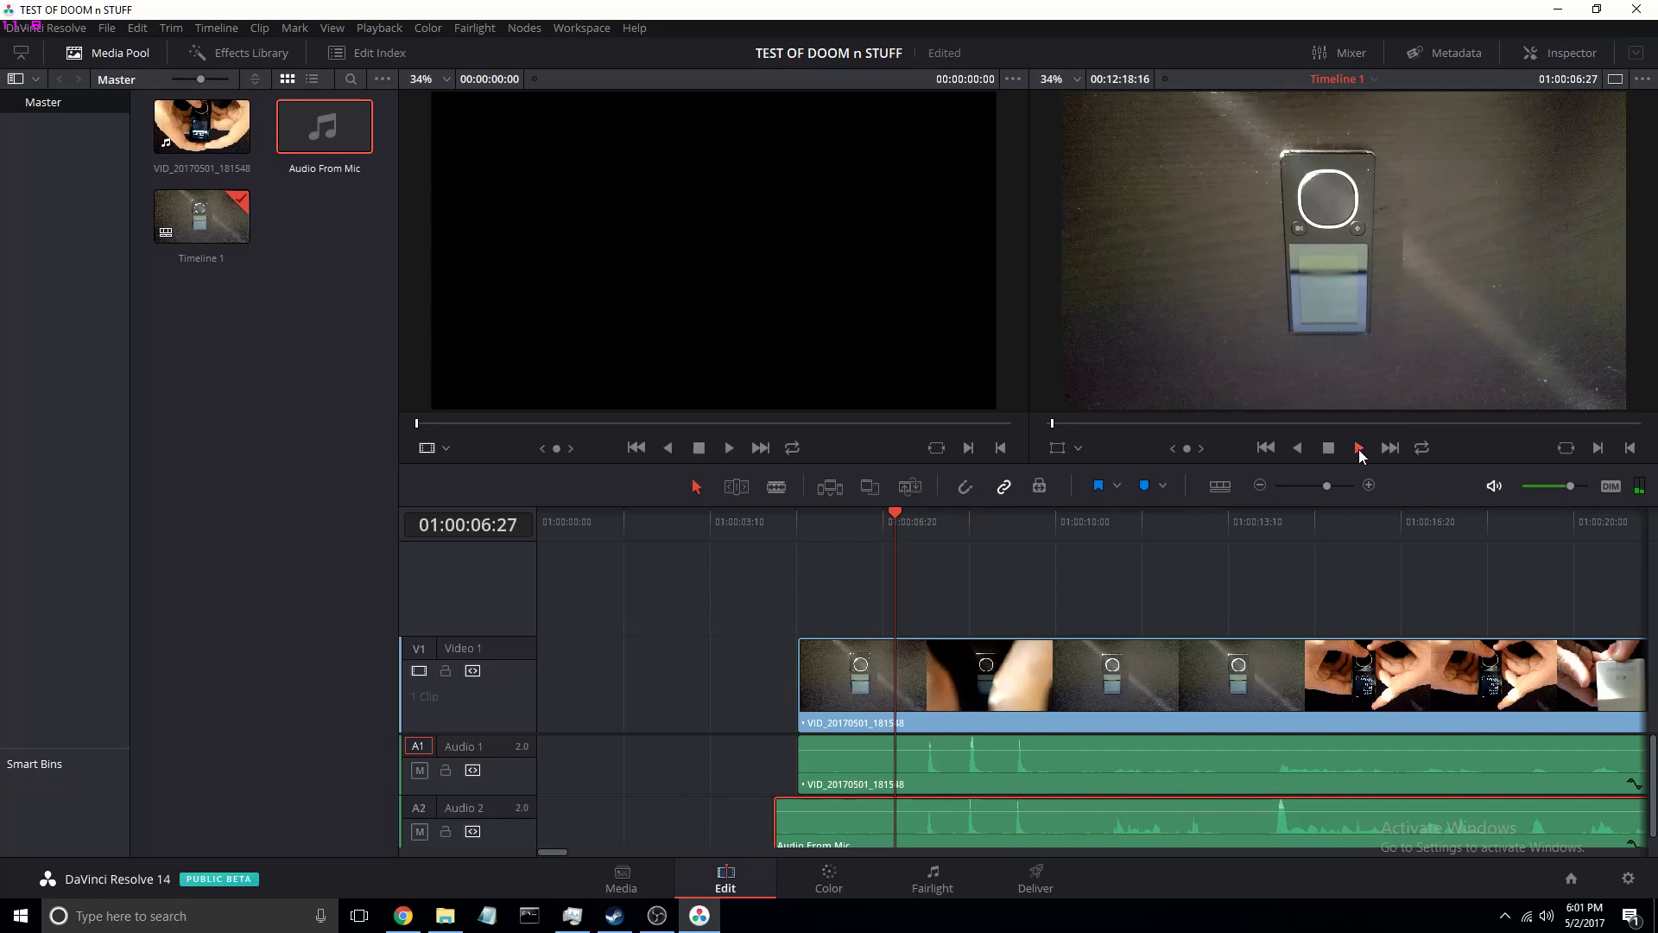
left_click(1329, 450)
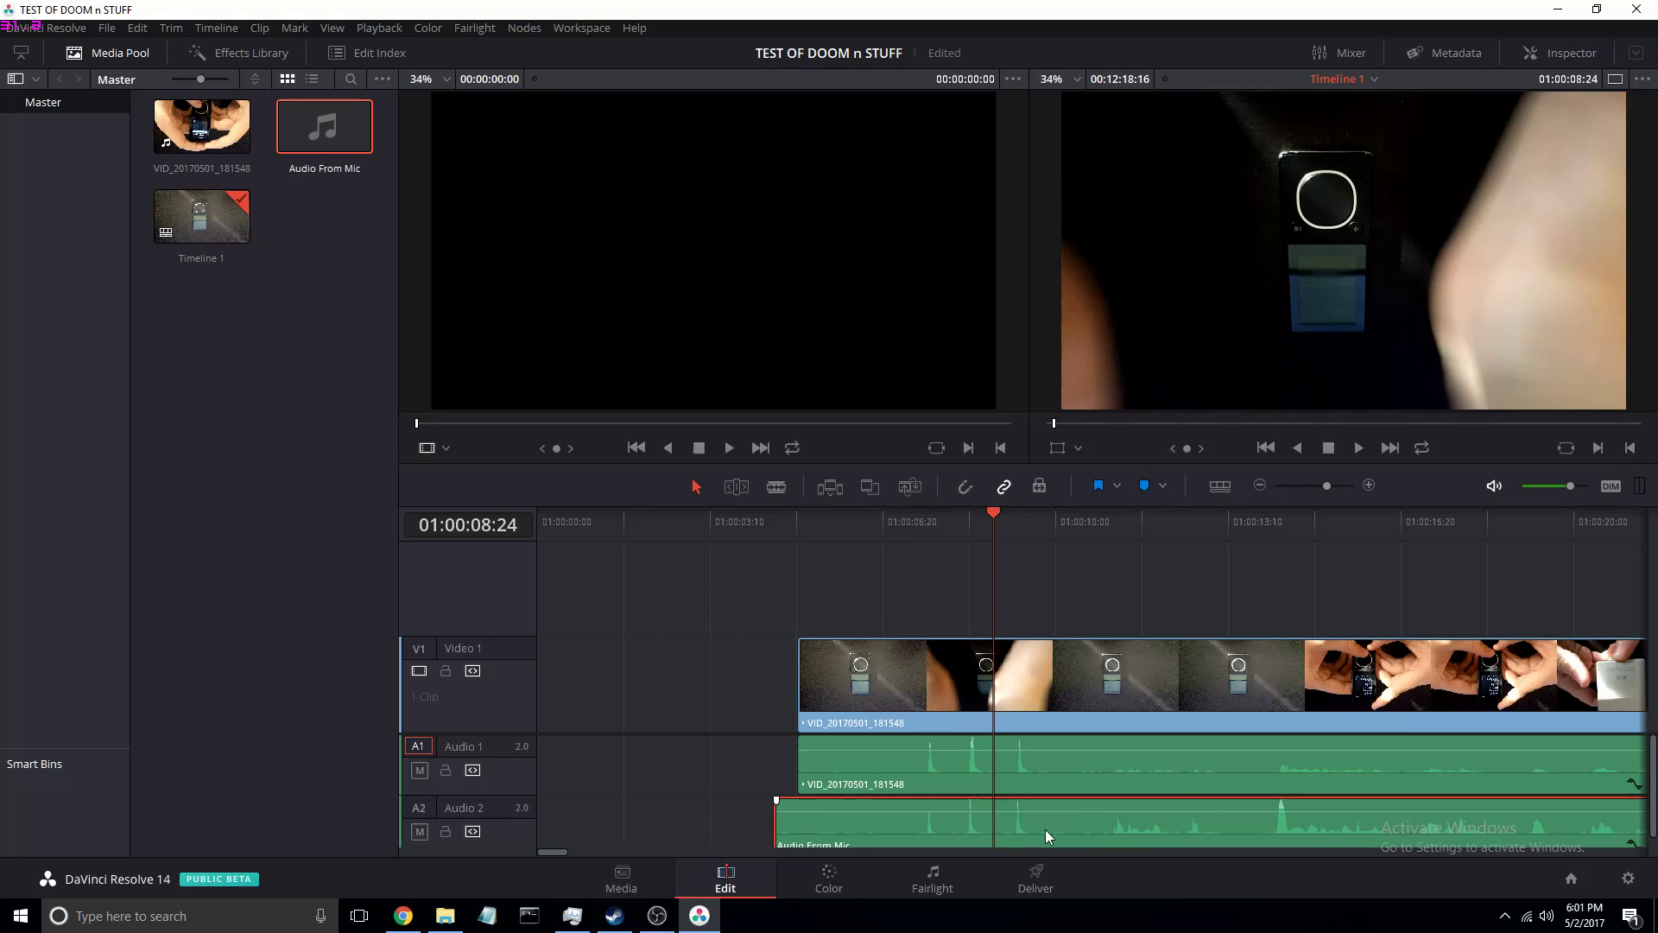
left_click_drag(1045, 829, 1049, 827)
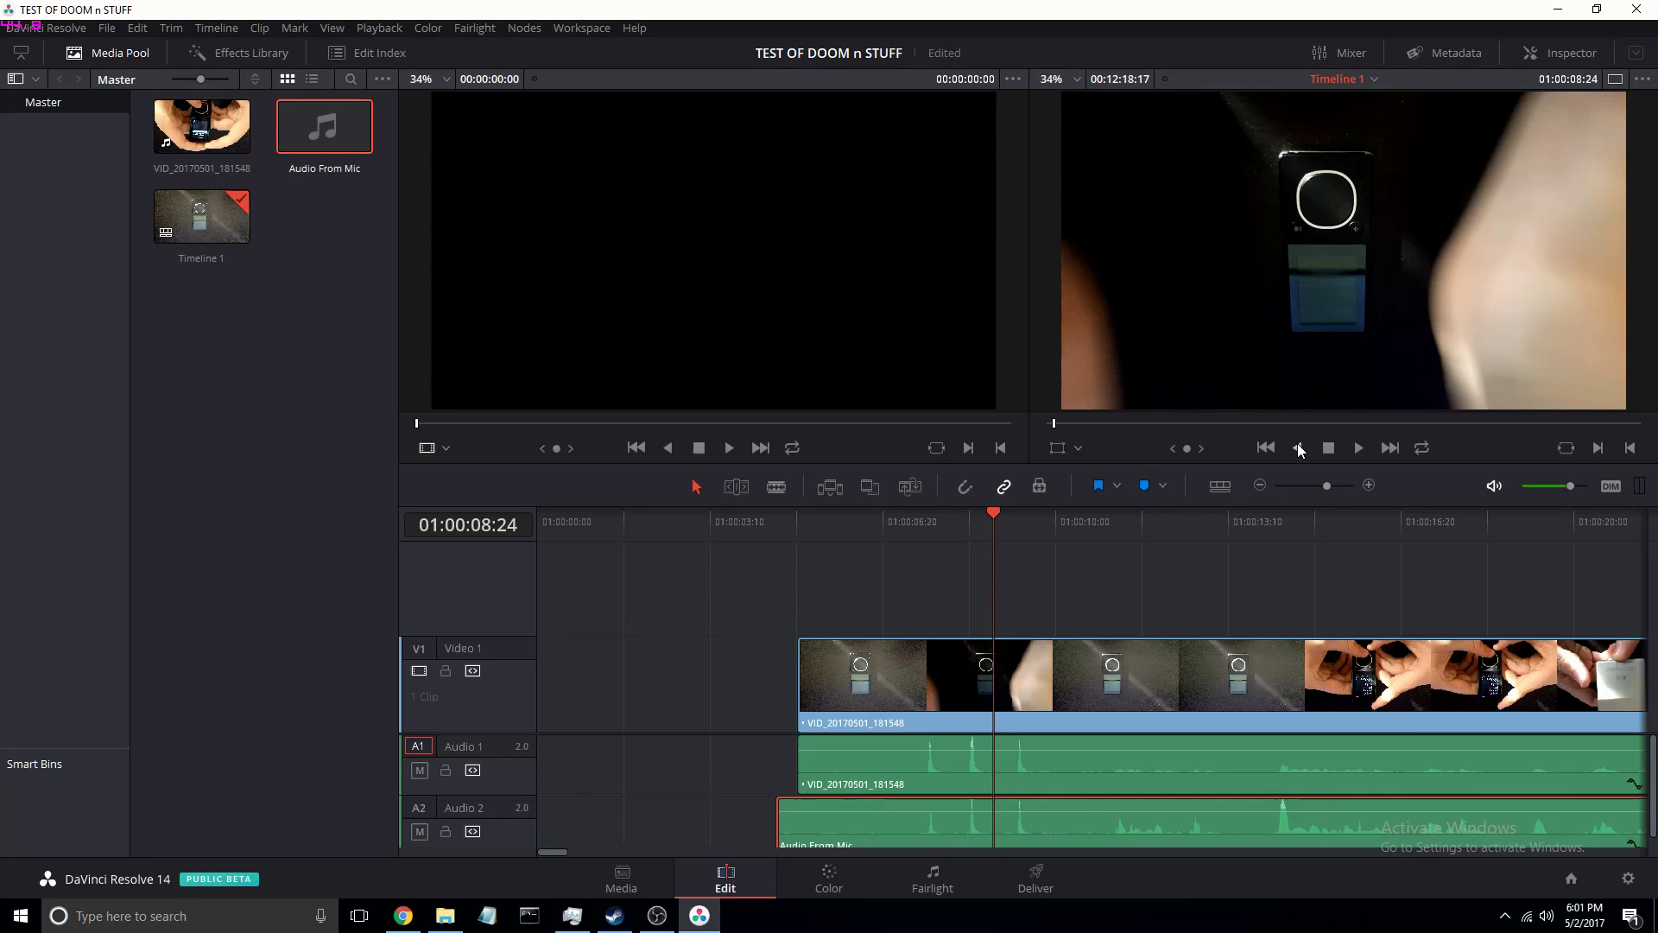
left_click(1359, 449)
left_click(877, 515)
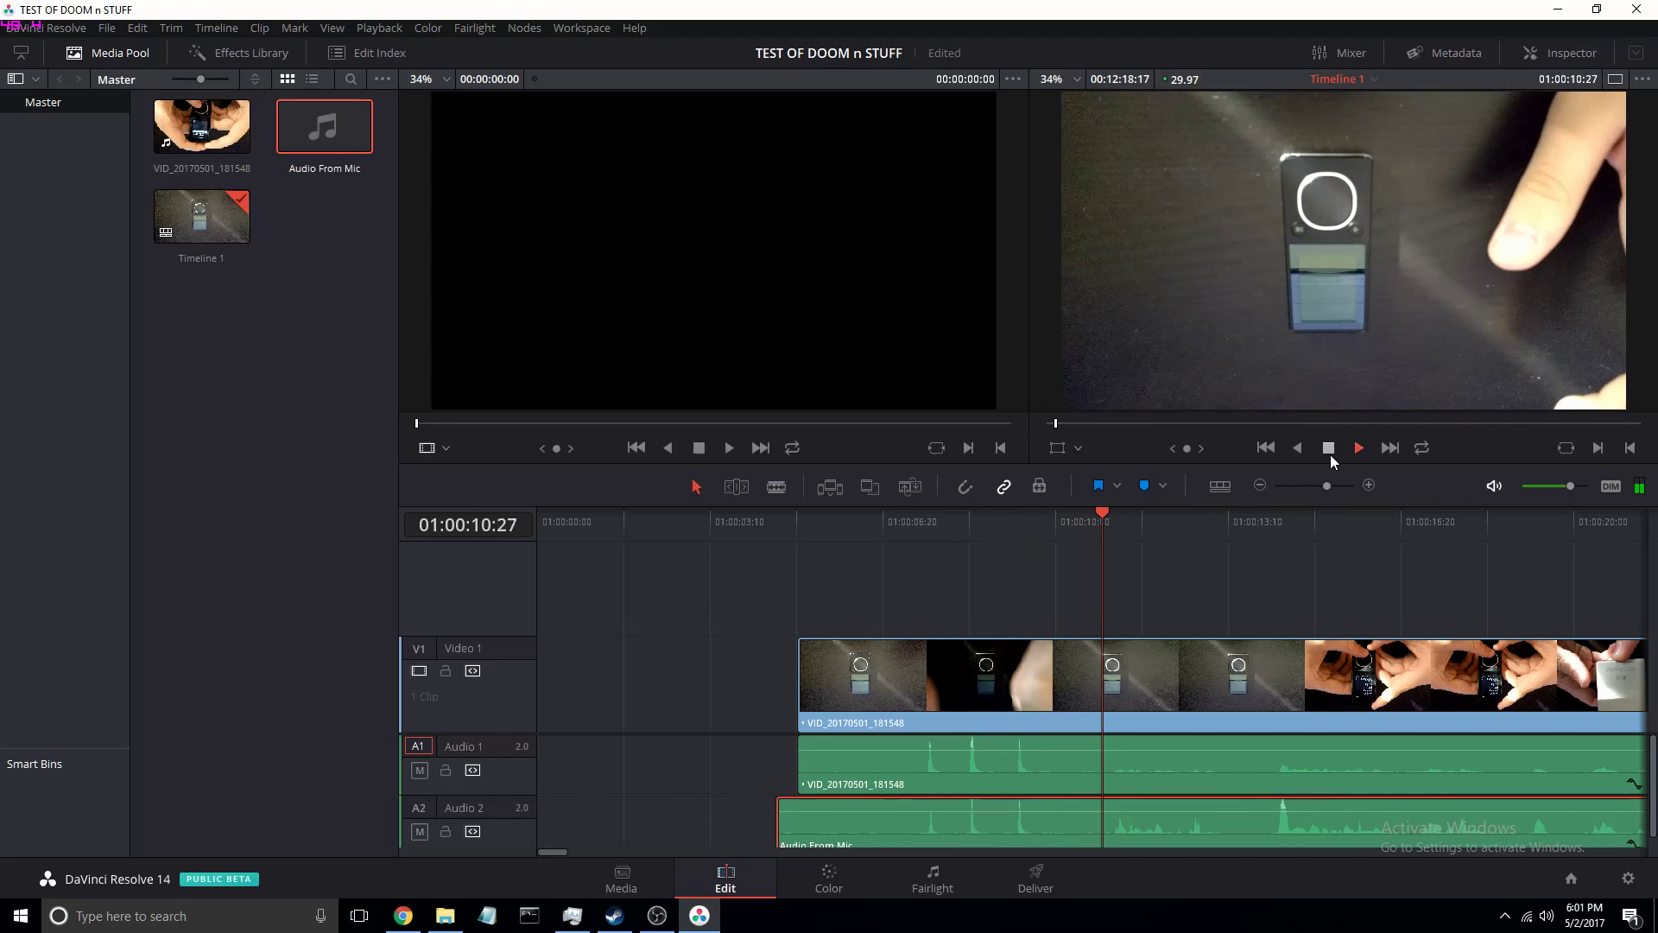
left_click(1330, 453)
left_click(1356, 451)
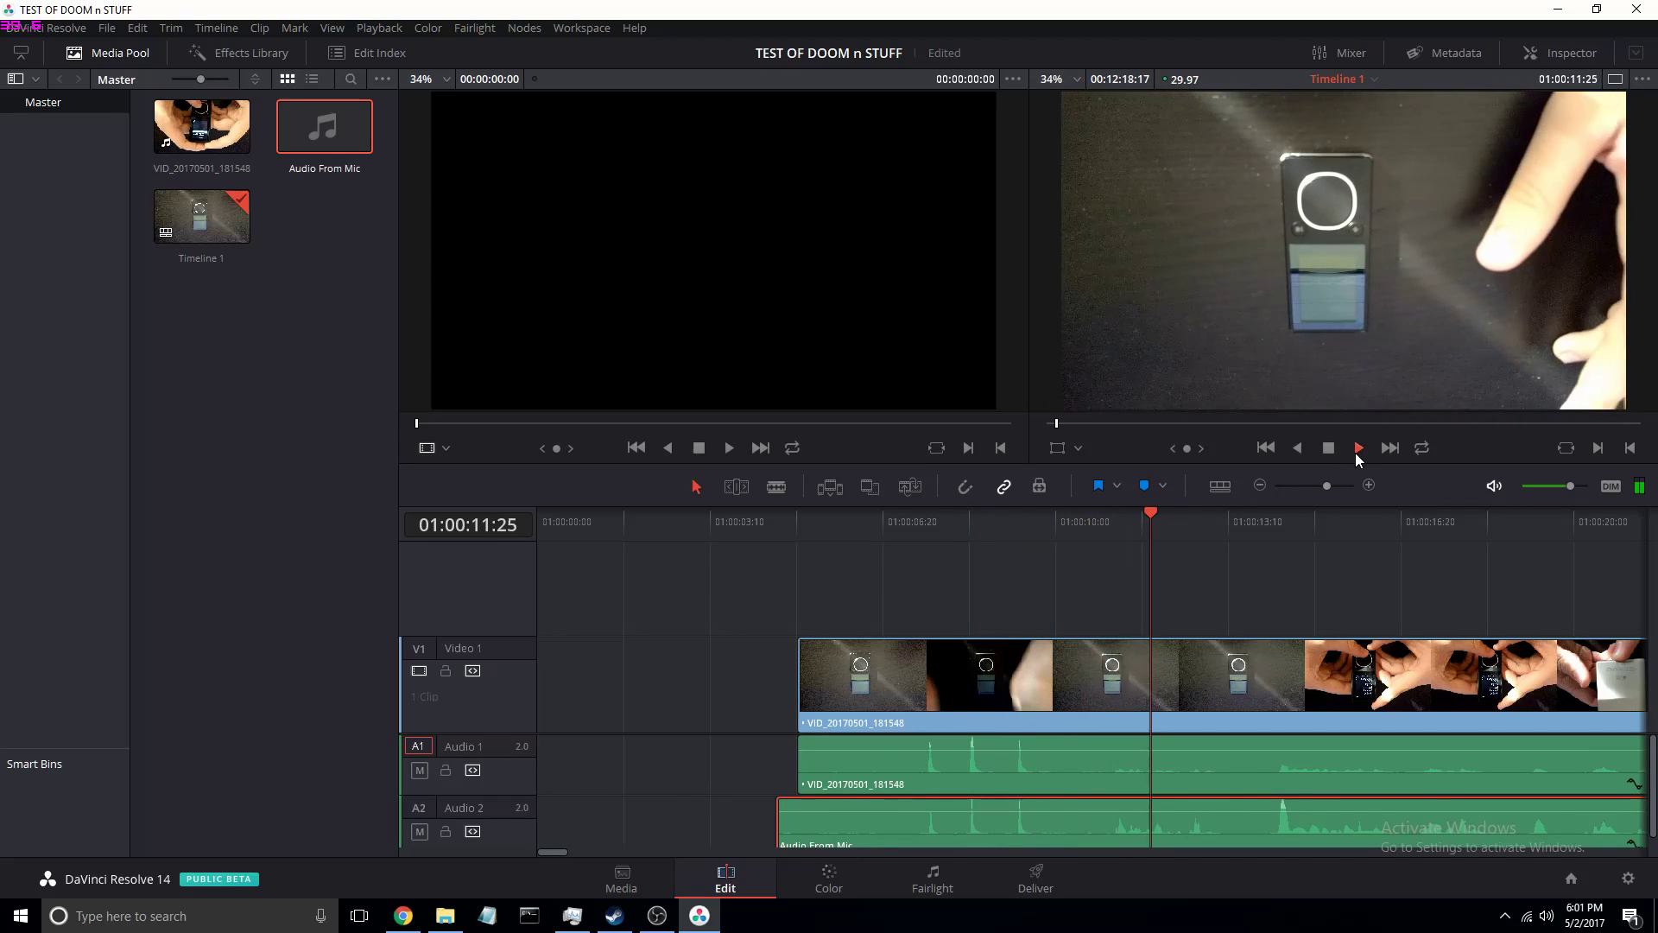
left_click(1327, 450)
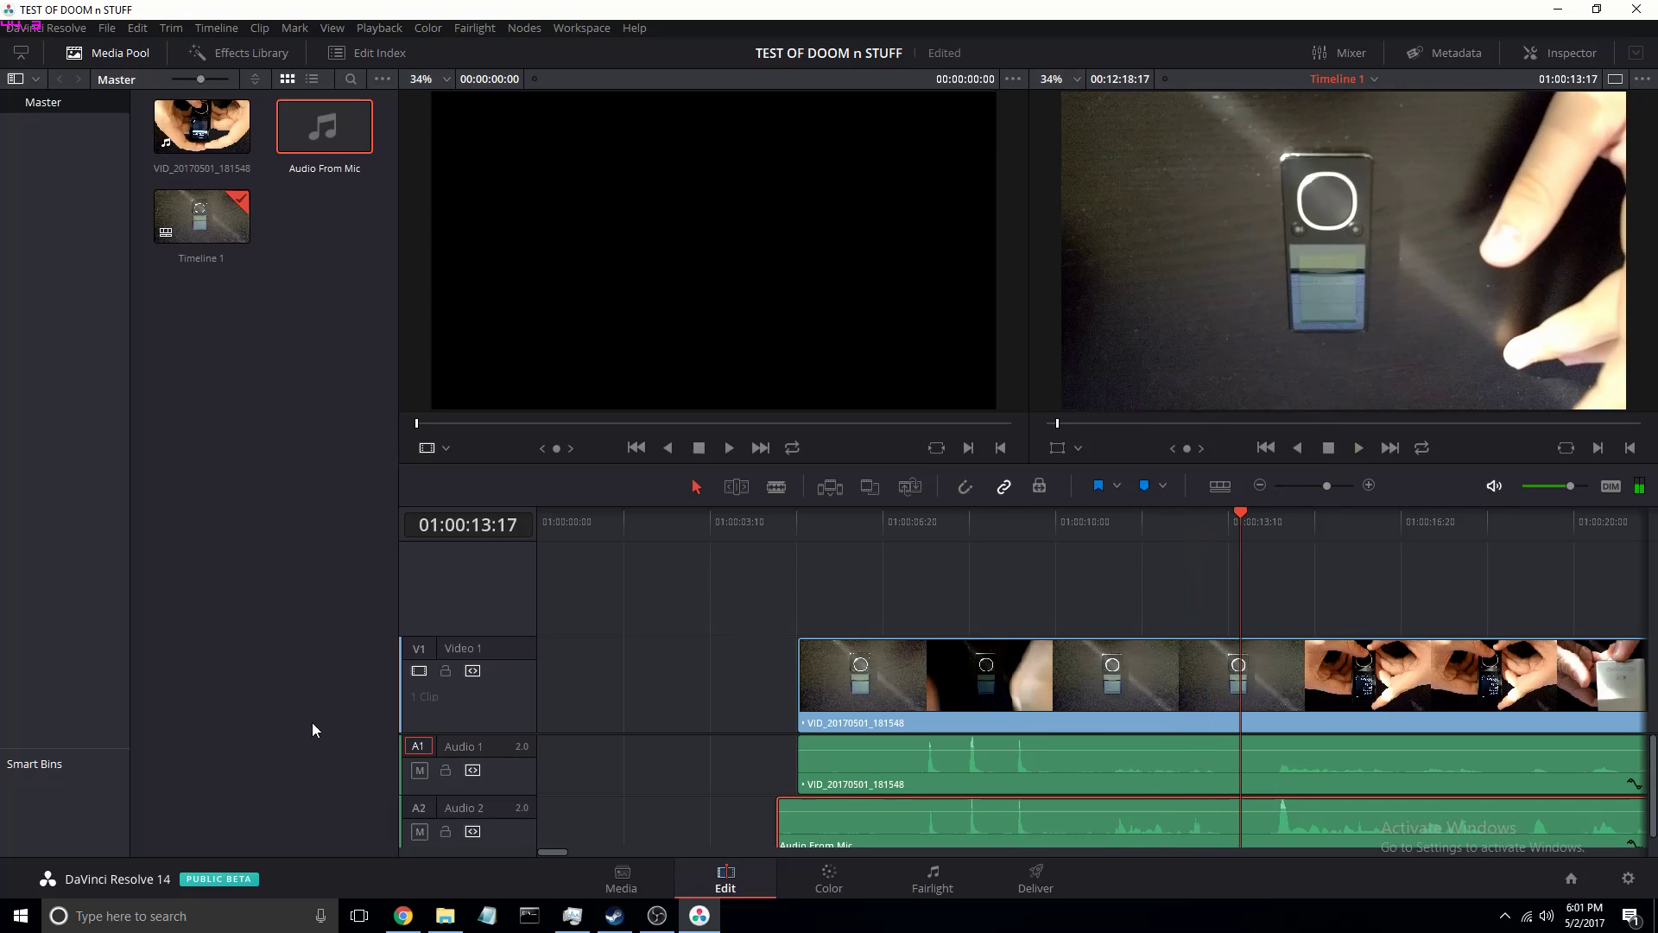
- Raise the A1 camera audio volume about 0.47 dB and play it back
left_click_drag(954, 753, 953, 739)
left_click(869, 534)
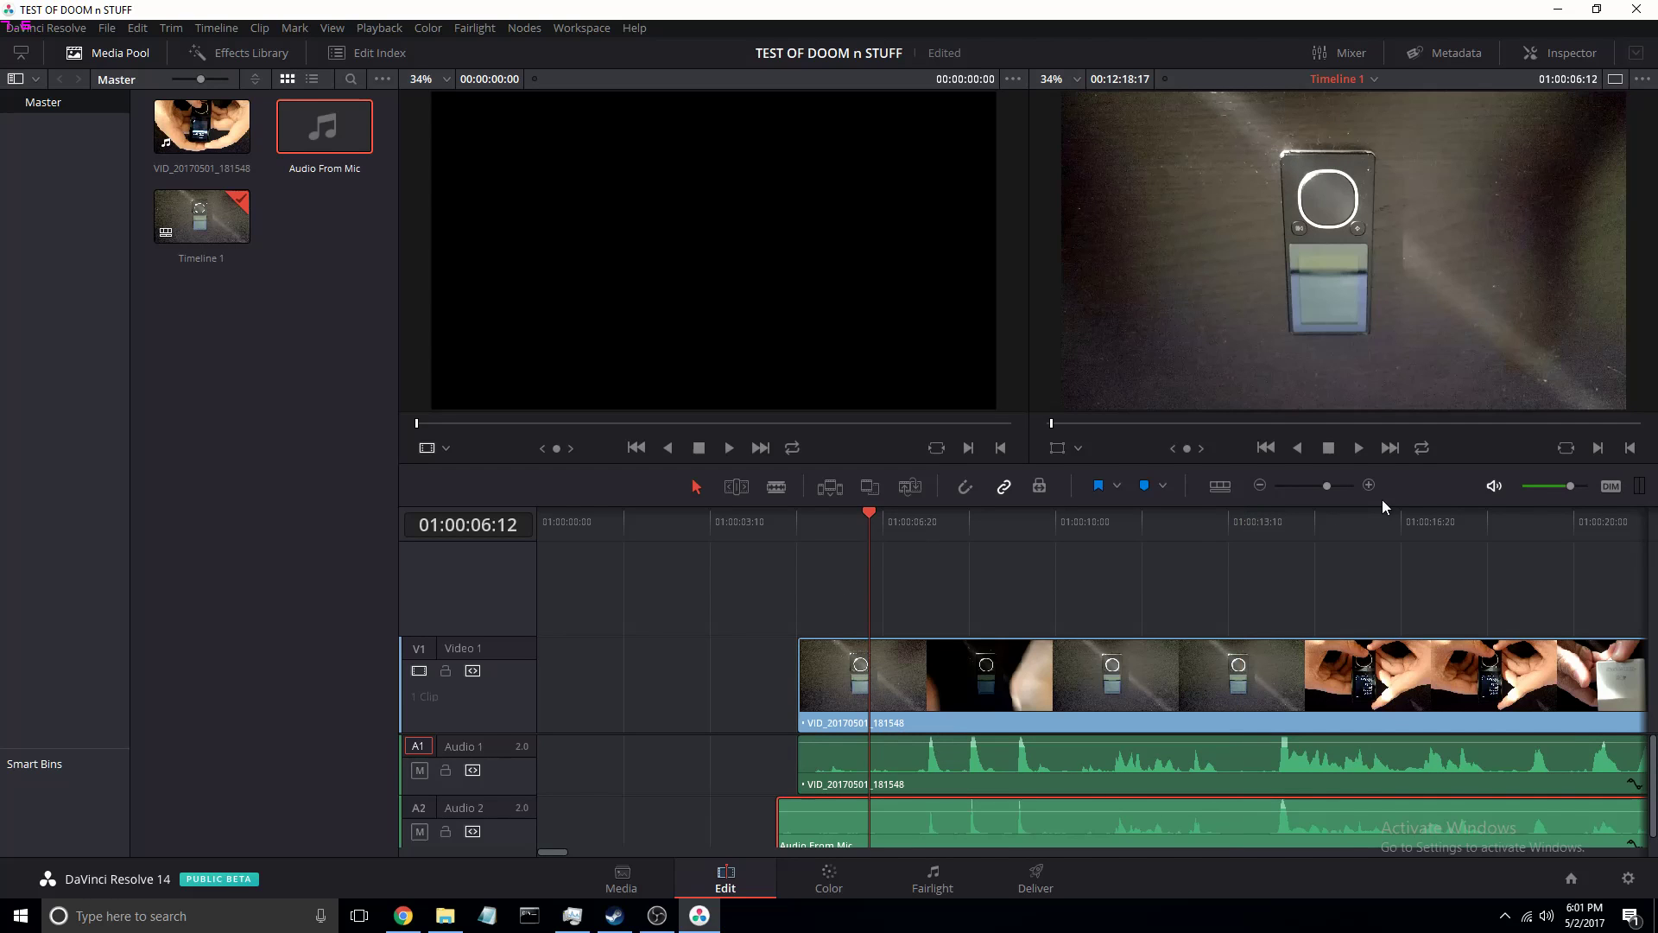
left_click(1357, 446)
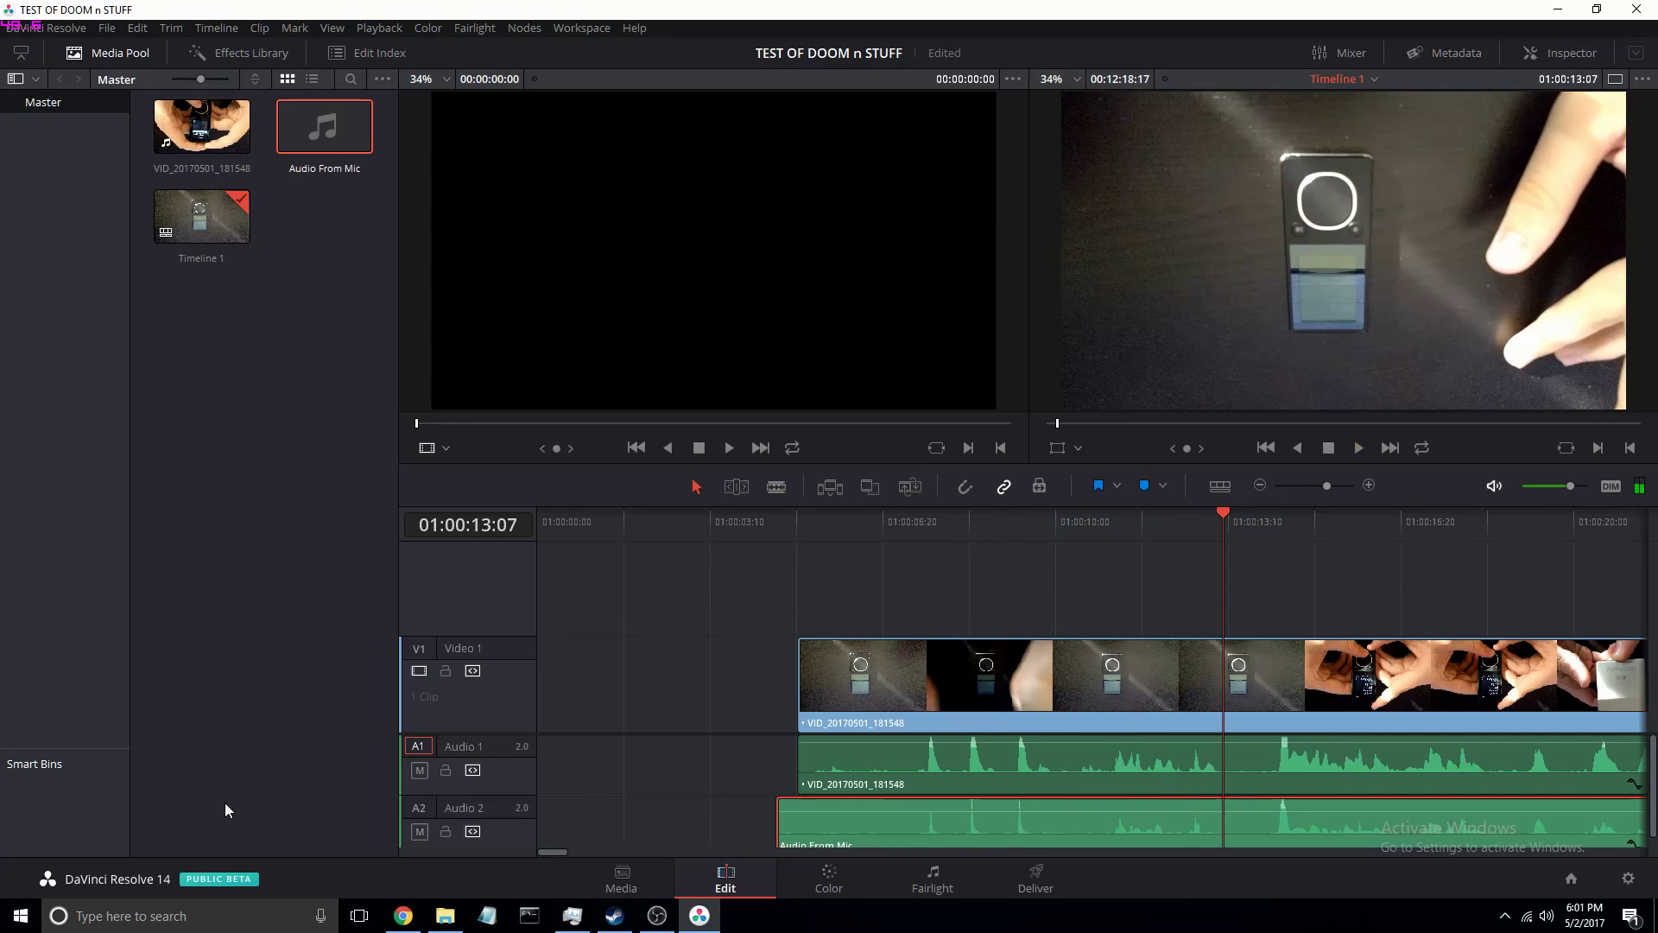
left_click(789, 522)
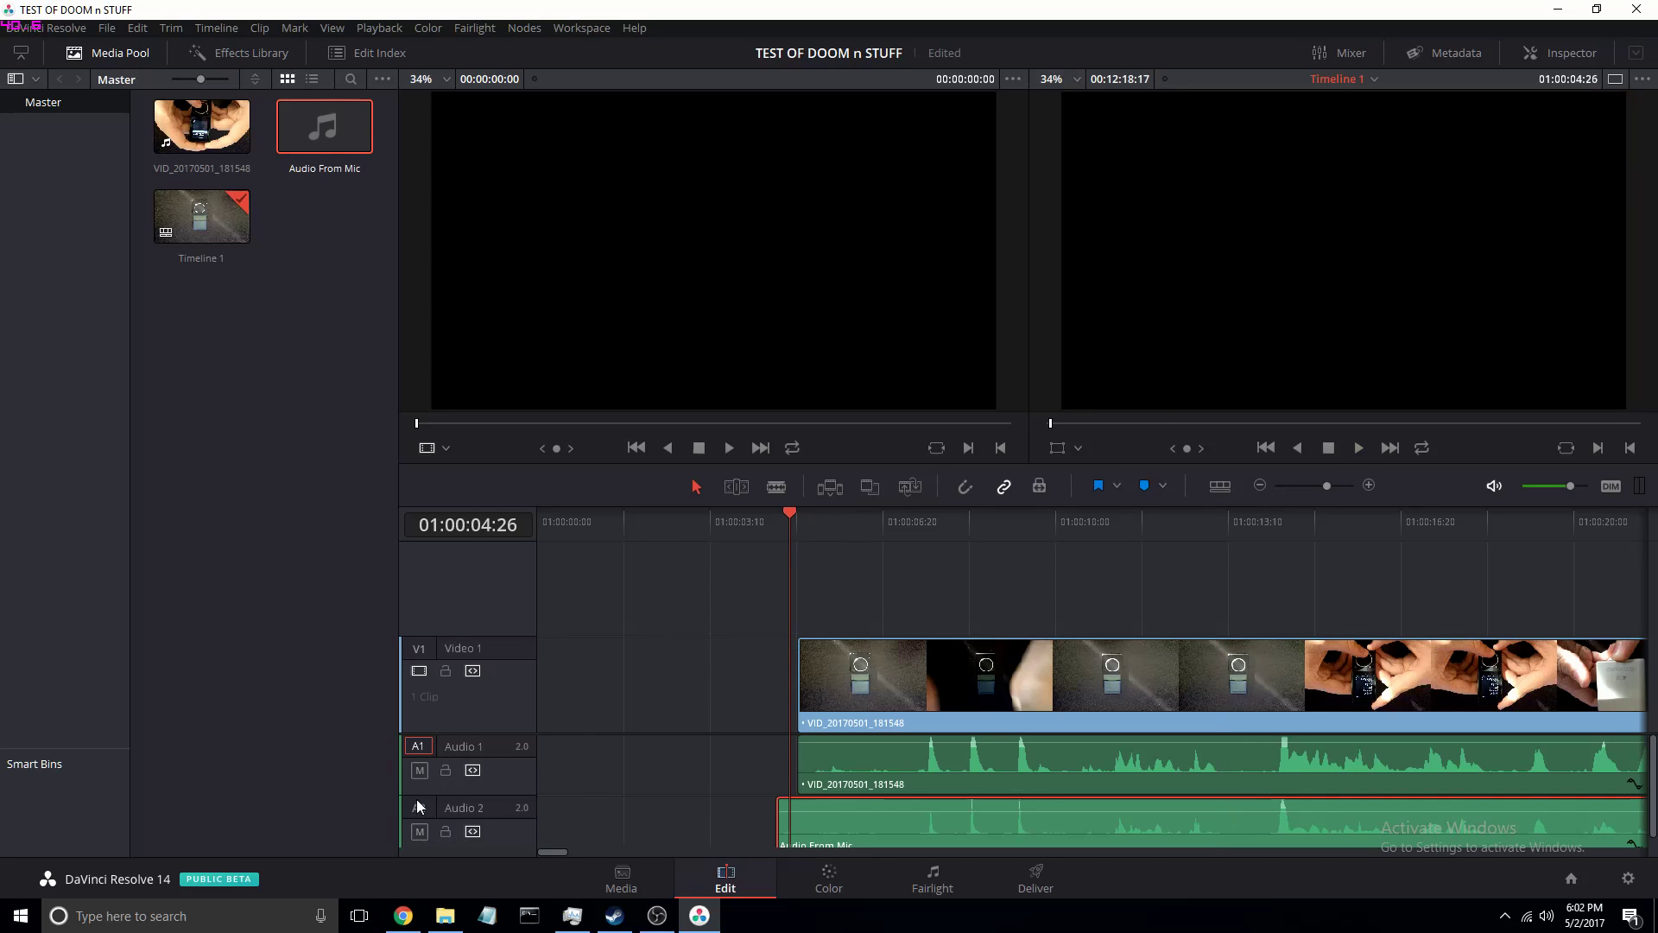
- Compare A1 and A2 by toggling their mutes, ending with A1 muted and A2 audible
left_click(419, 769)
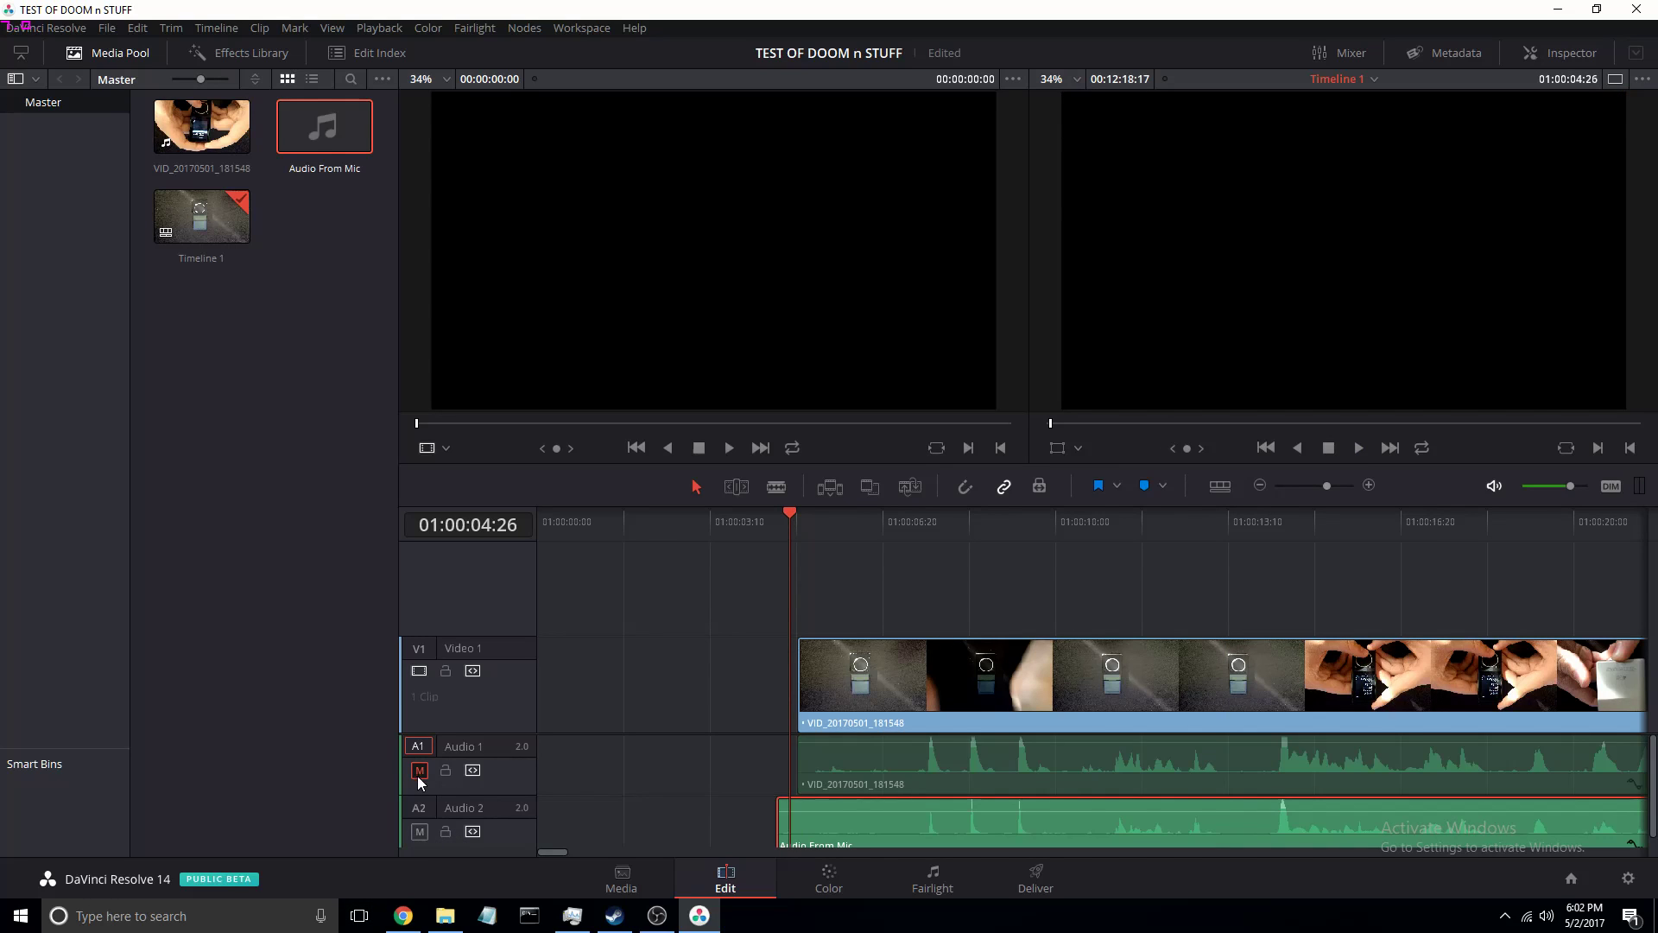
left_click(1359, 457)
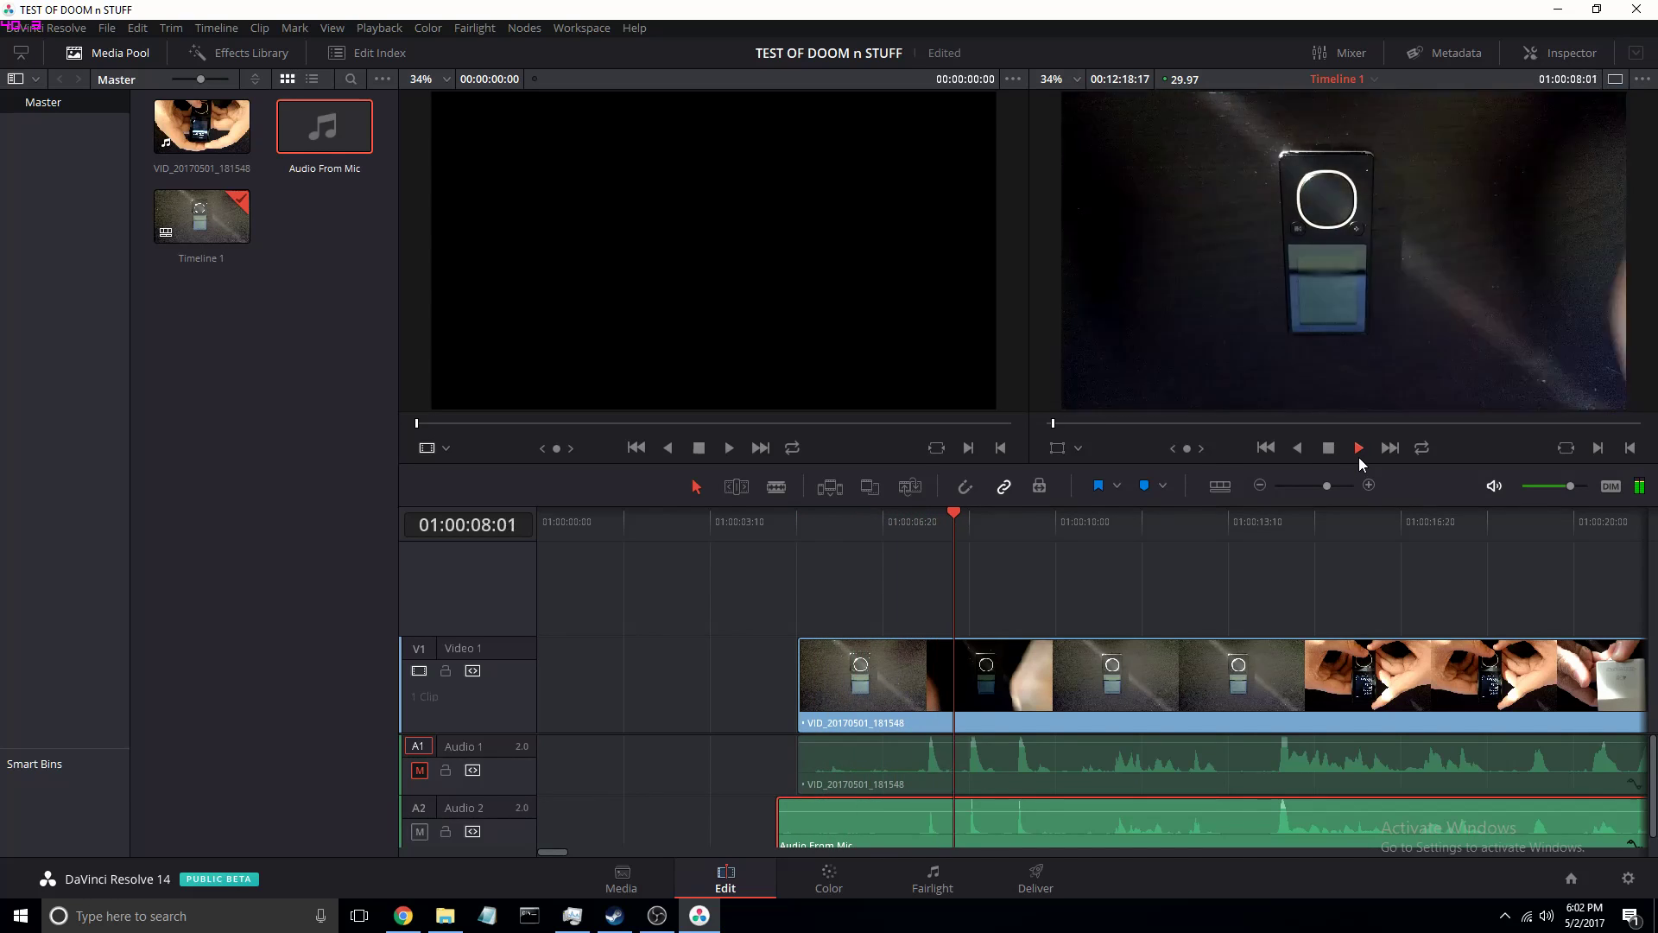
left_click(1333, 453)
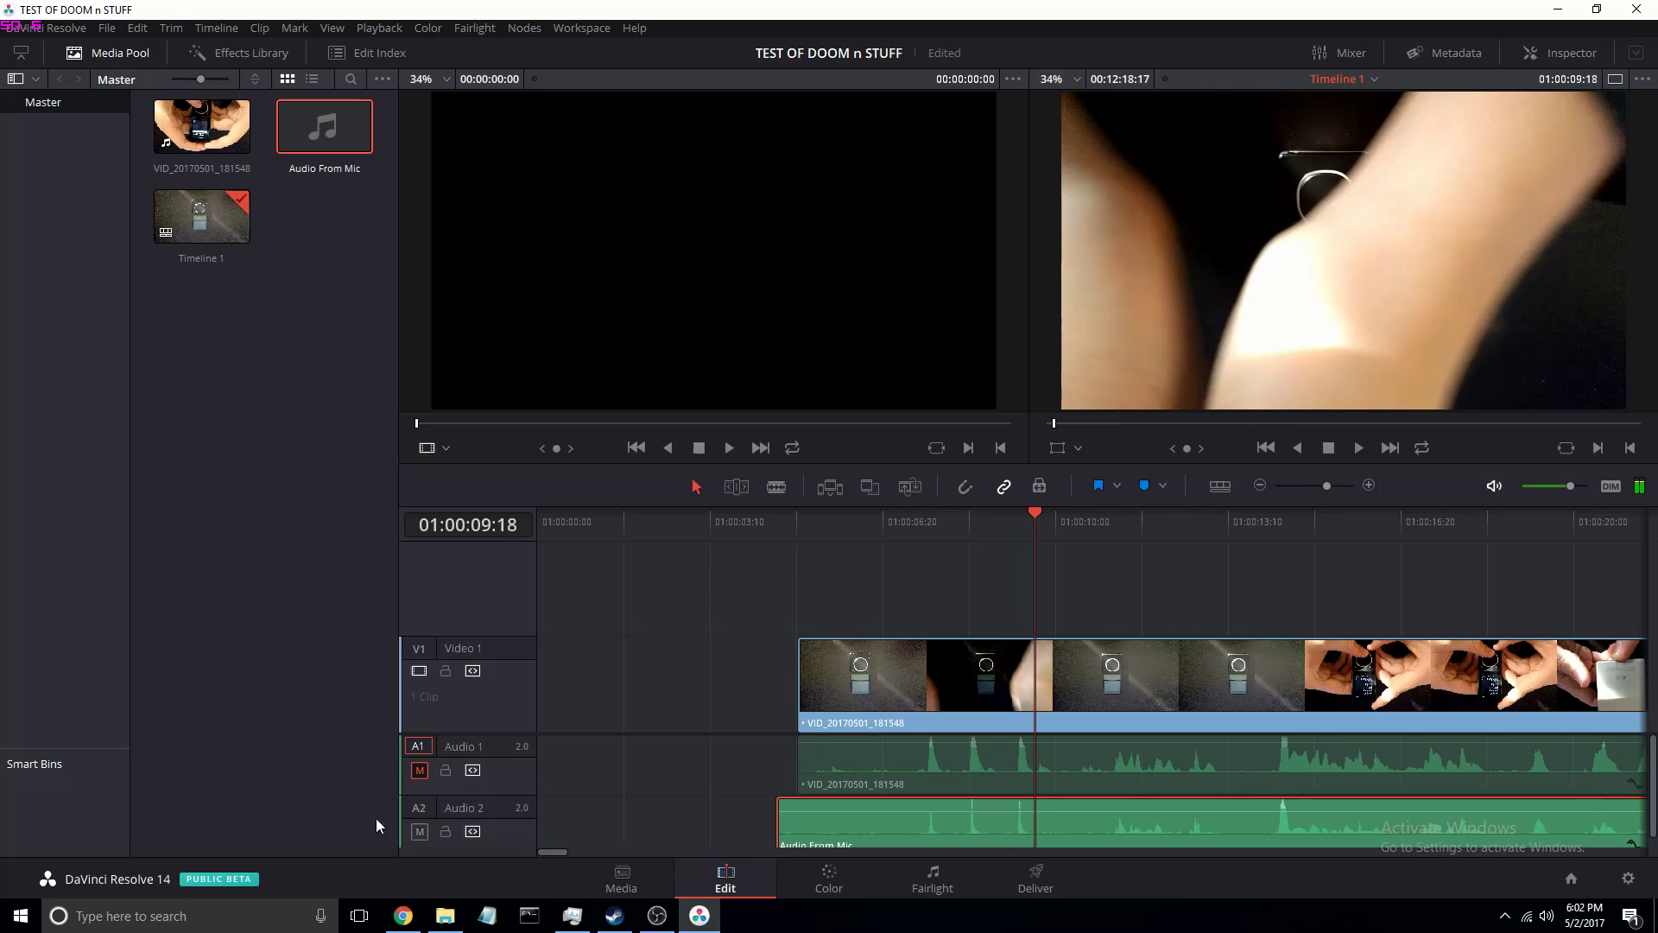
left_click(415, 773)
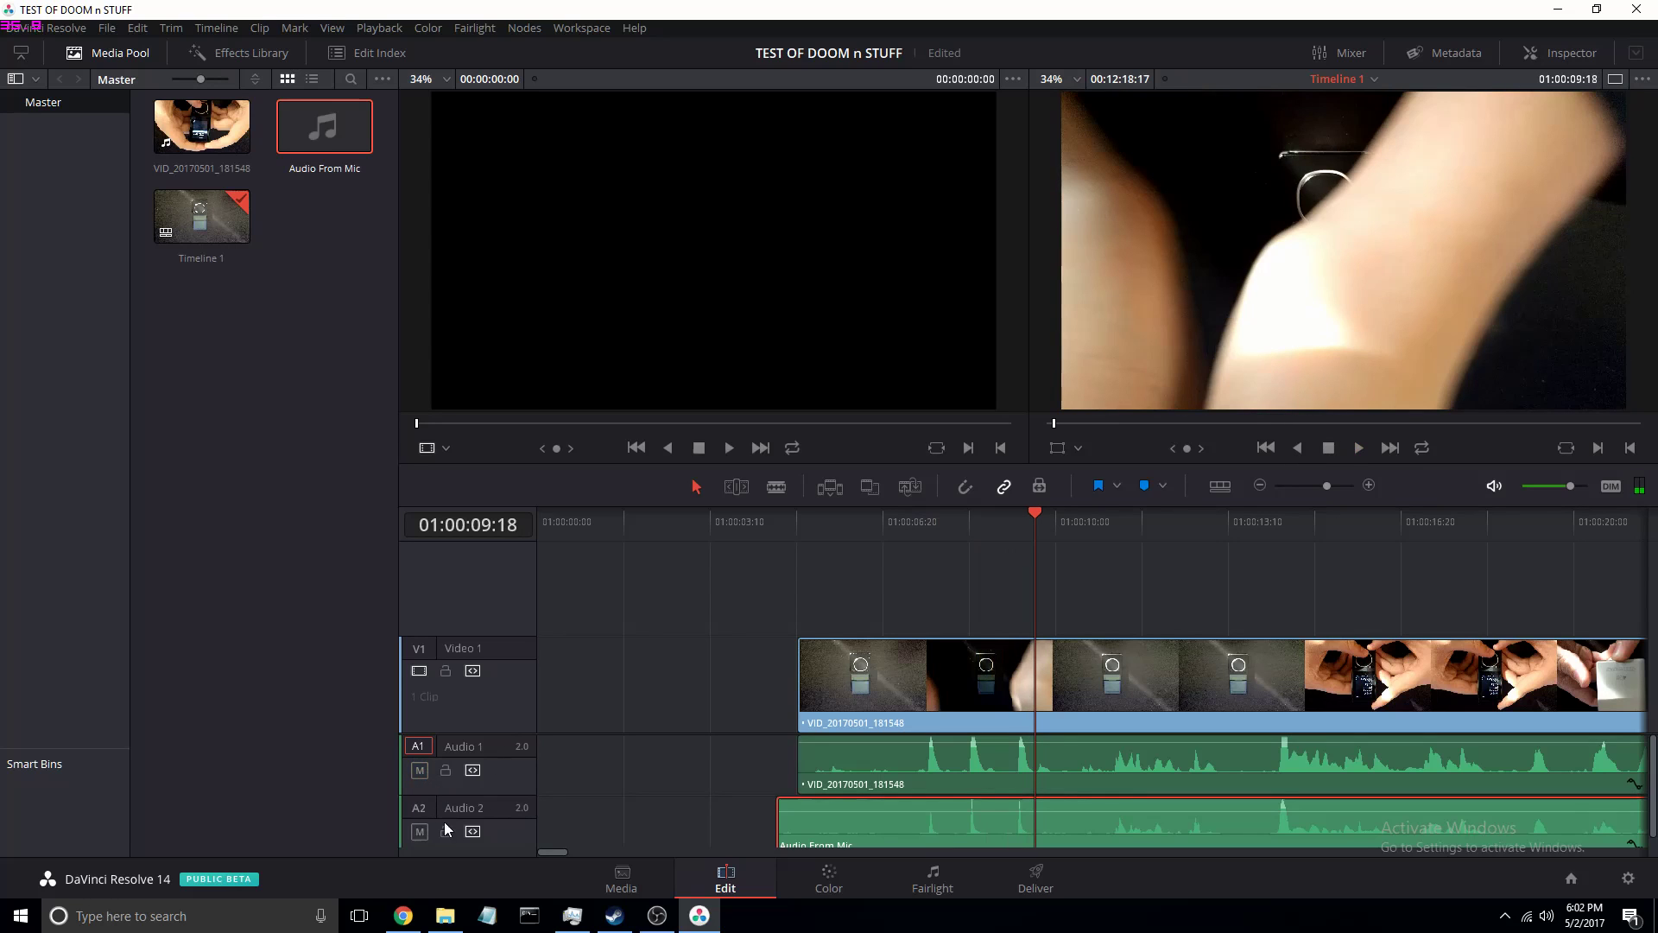
left_click(421, 832)
left_click(899, 532)
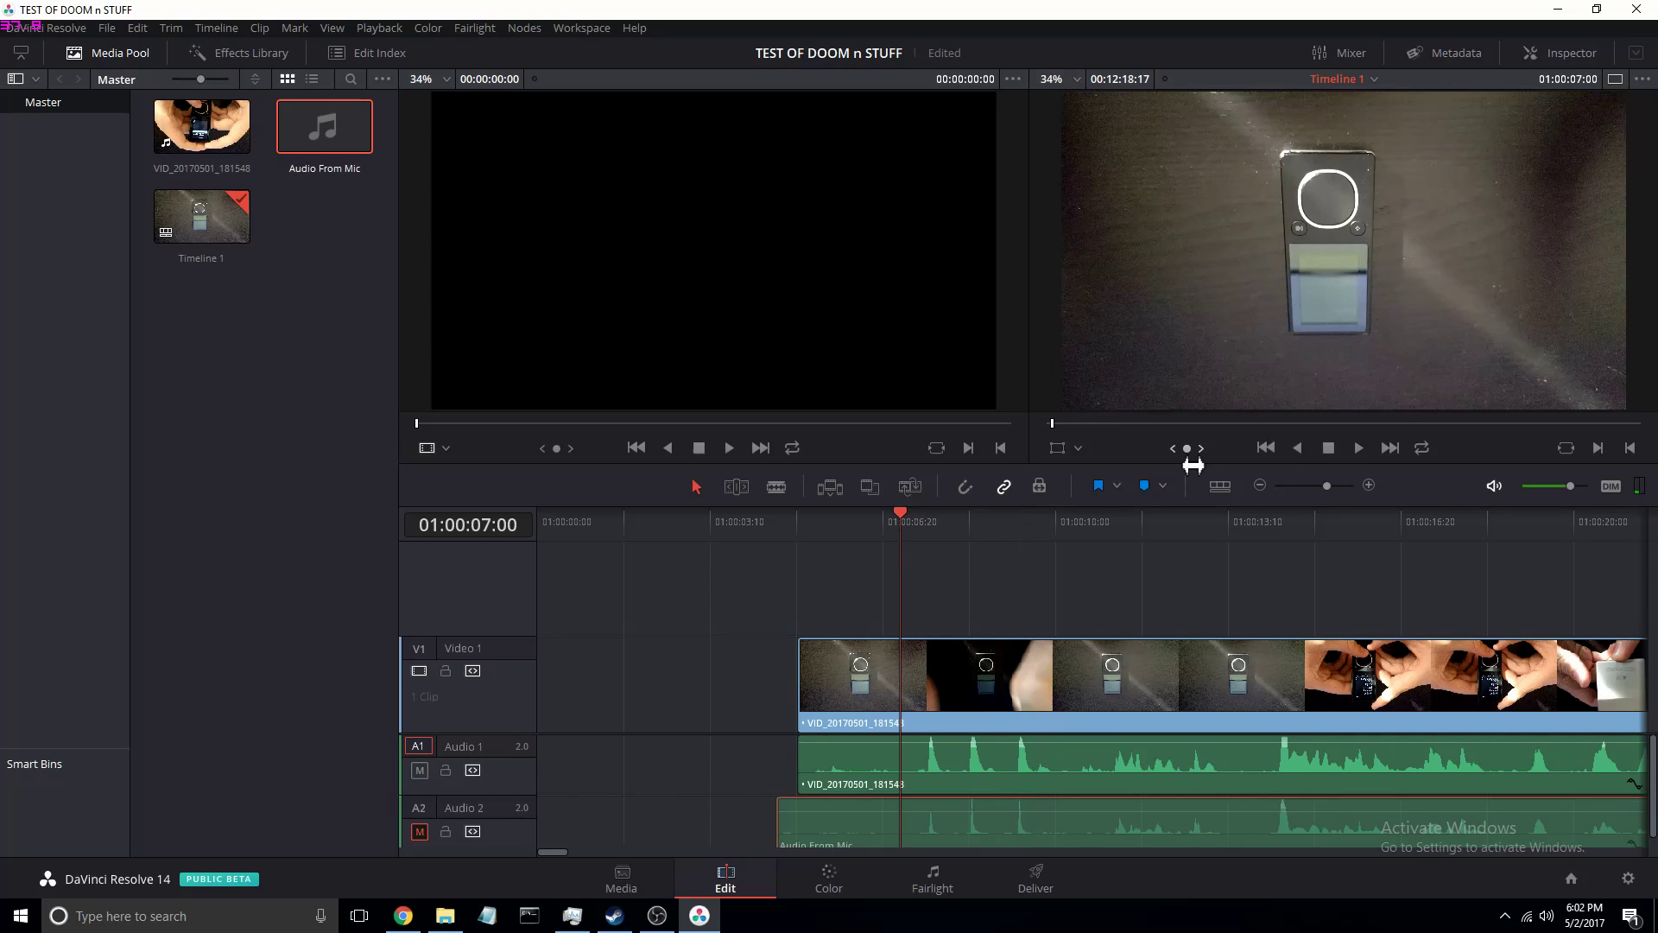
left_click(1360, 447)
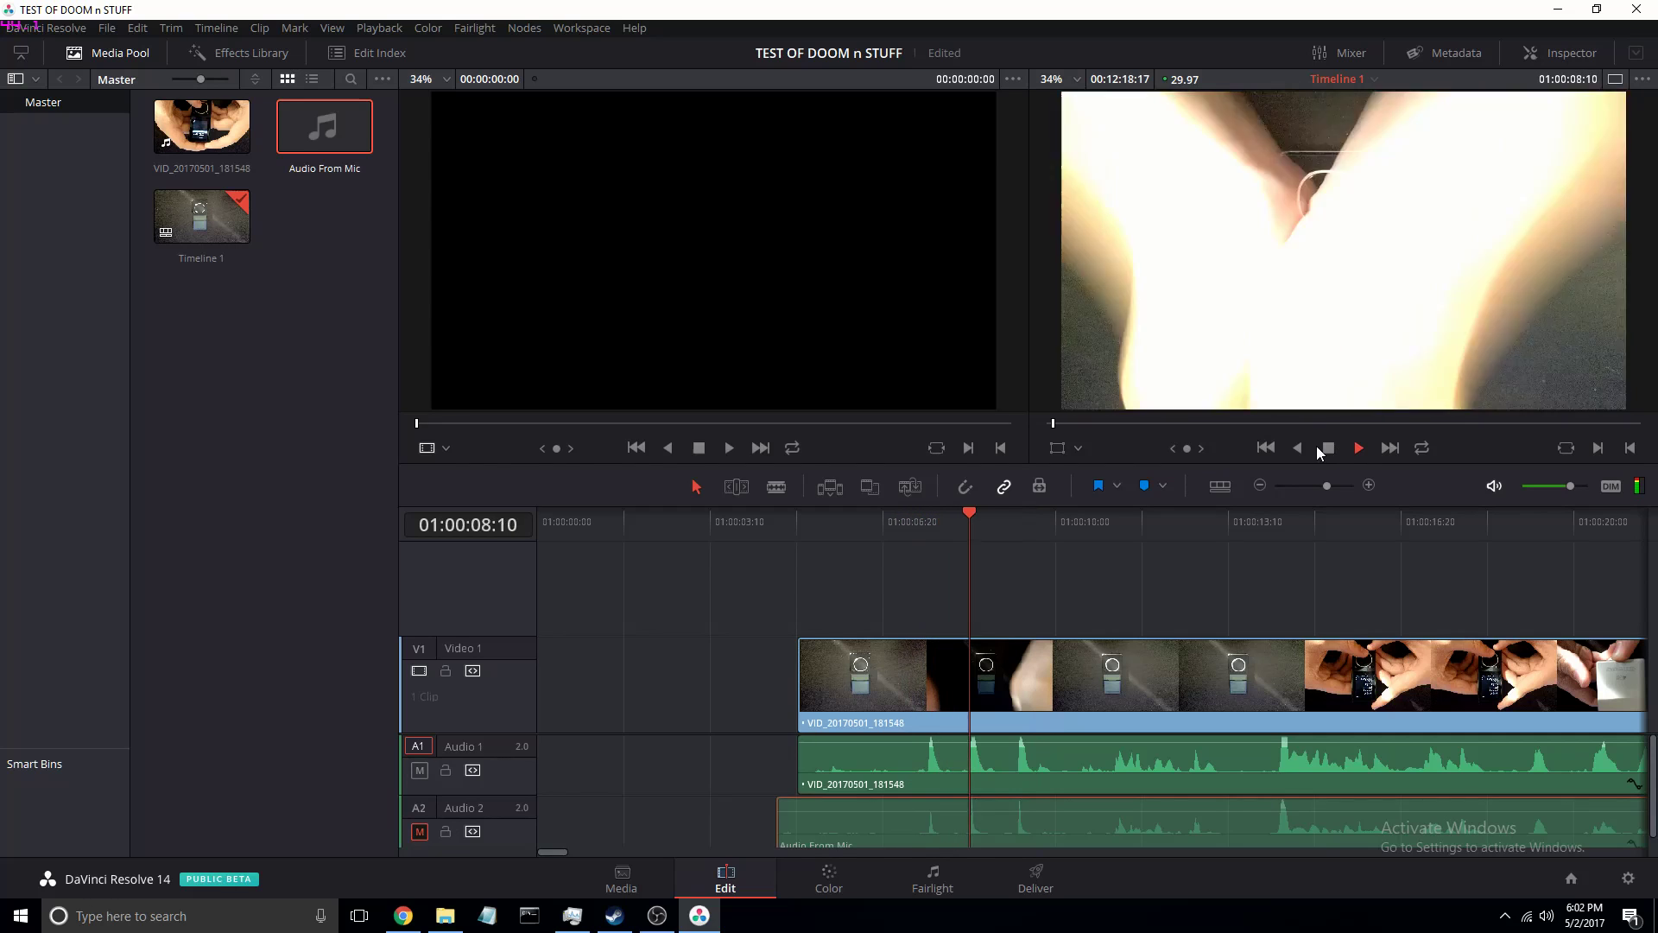
left_click(420, 770)
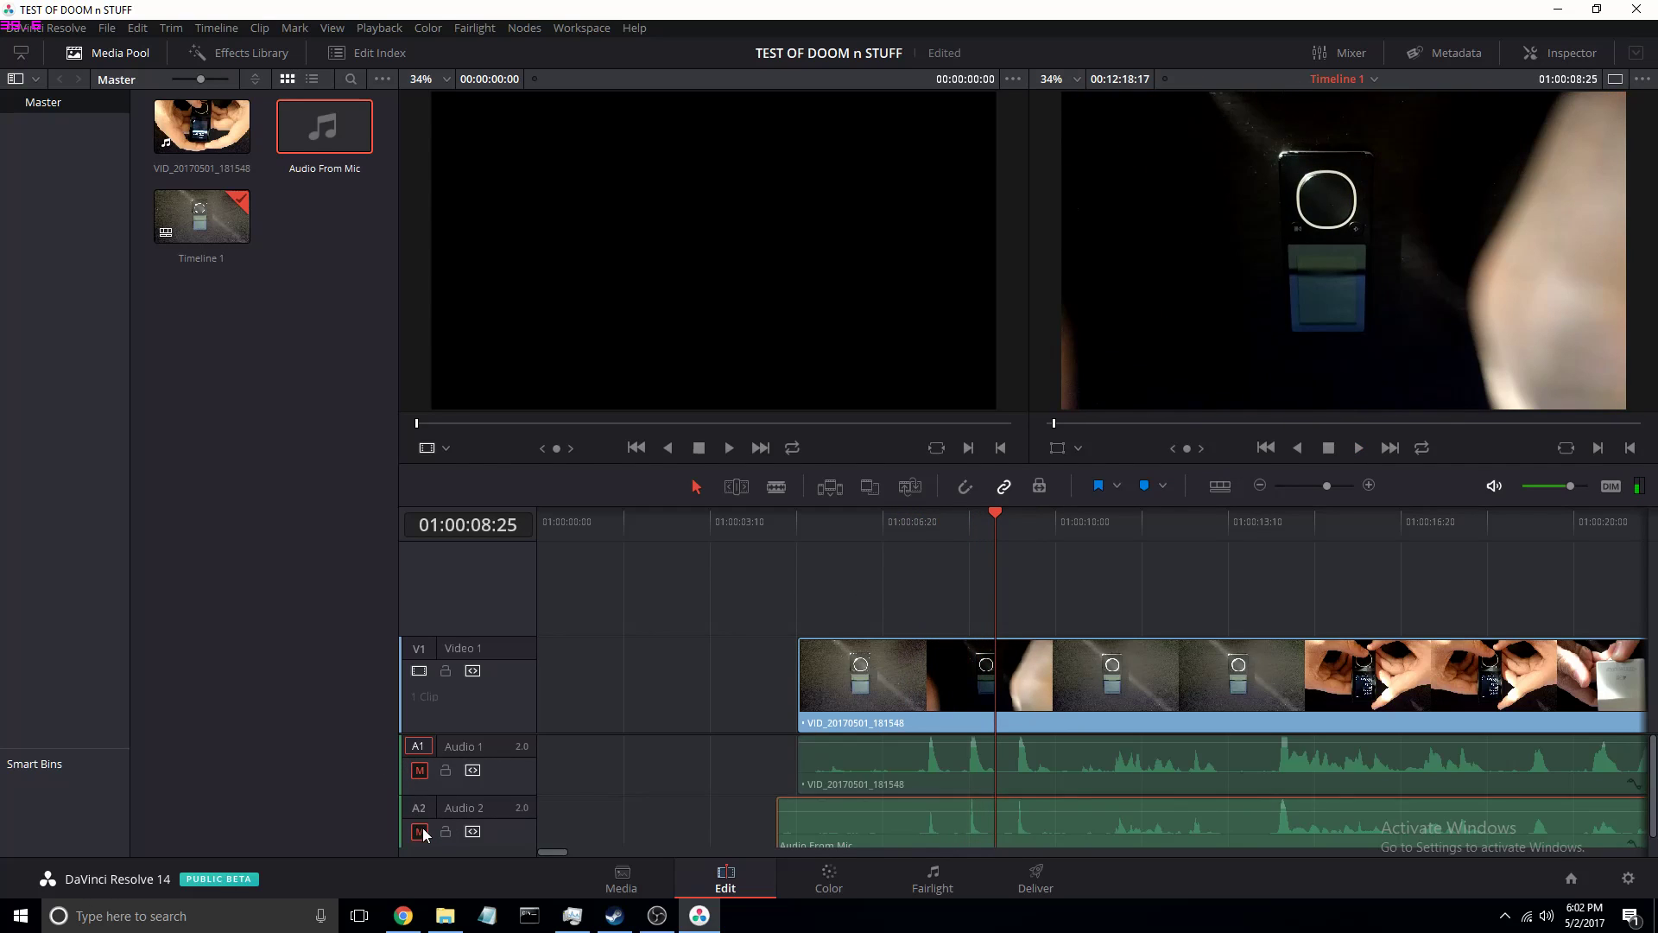
left_click(420, 832)
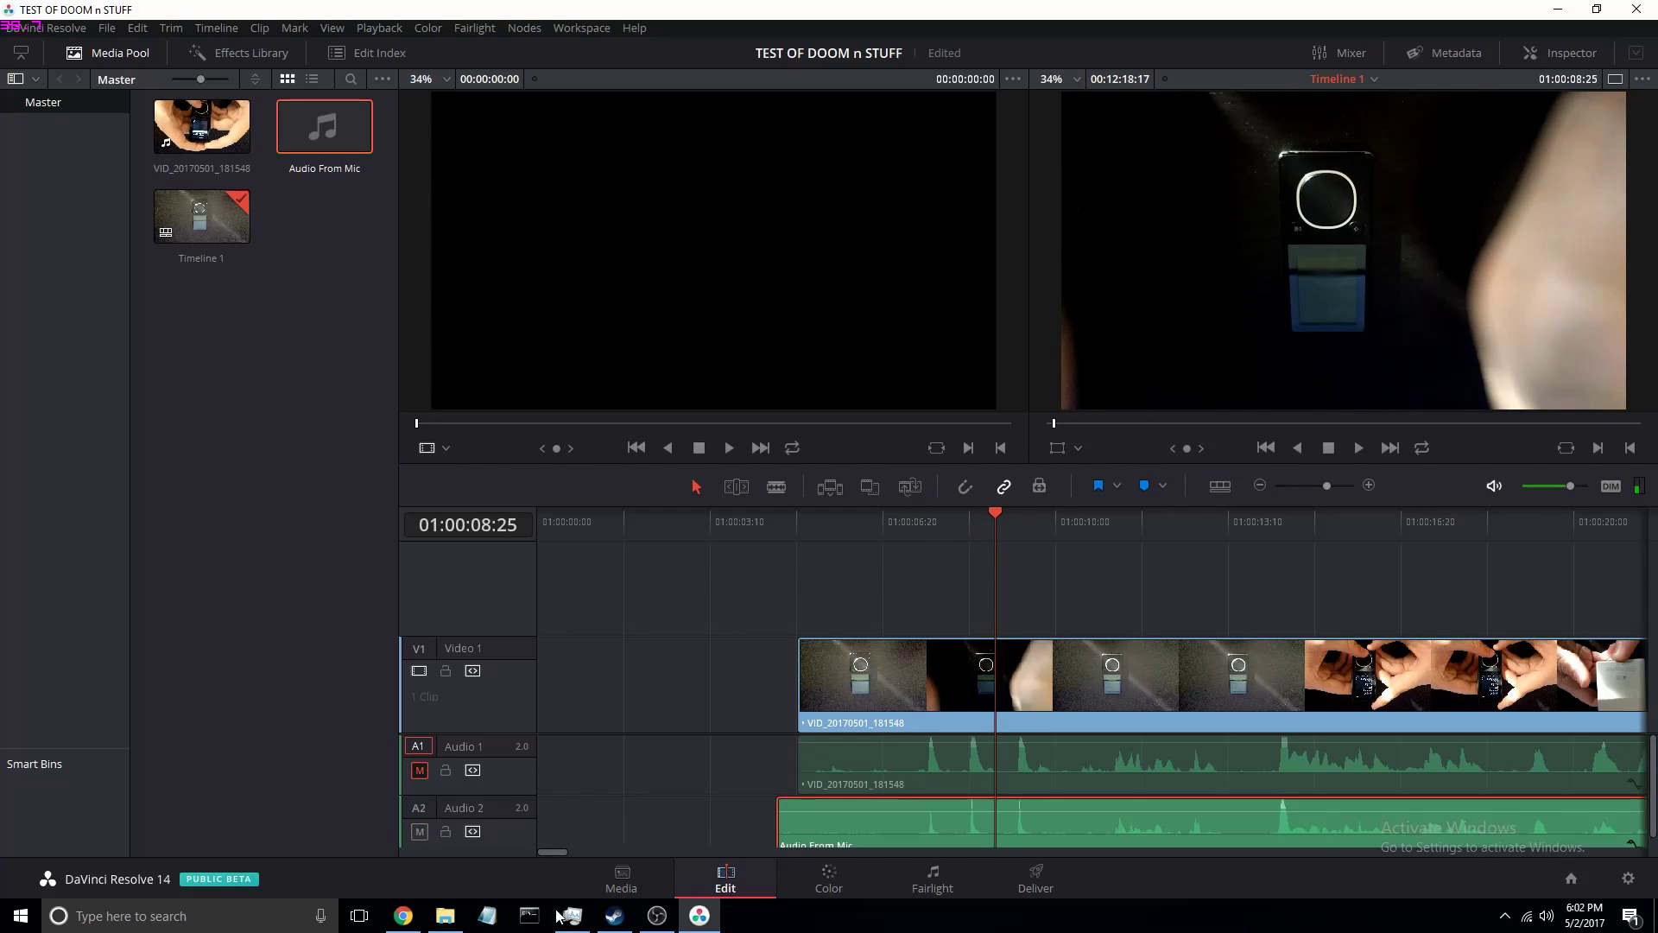
- On the Color page, add an Alpha Output fed from node 01 and set Rotate to 180
left_click(829, 879)
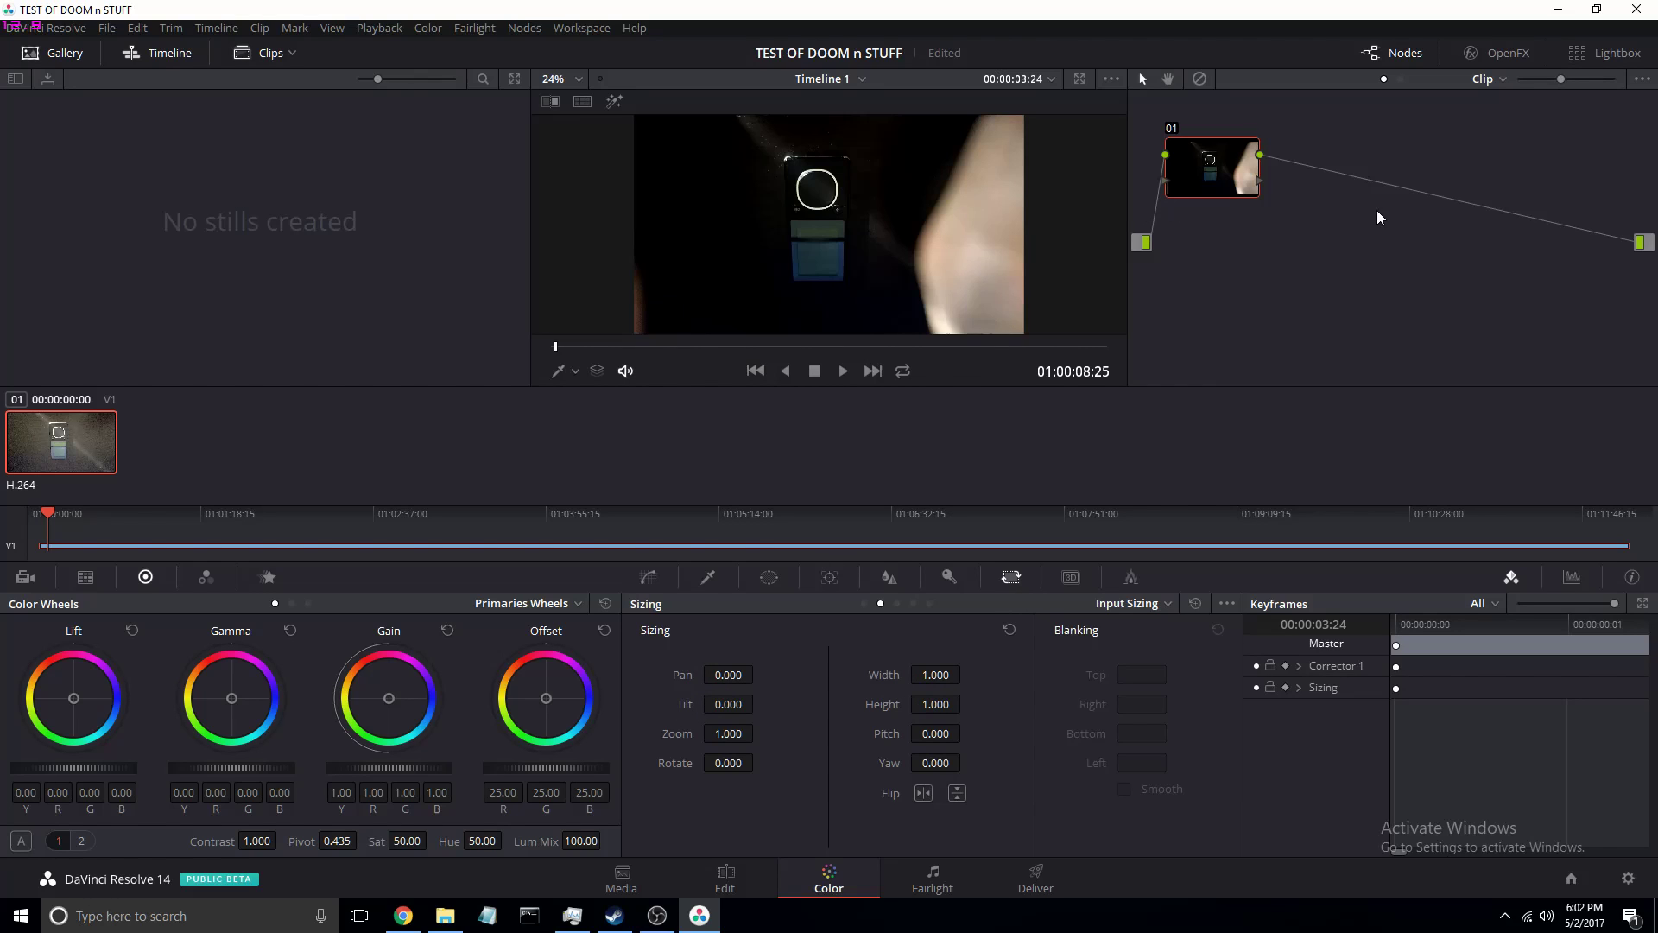
right_click(1403, 260)
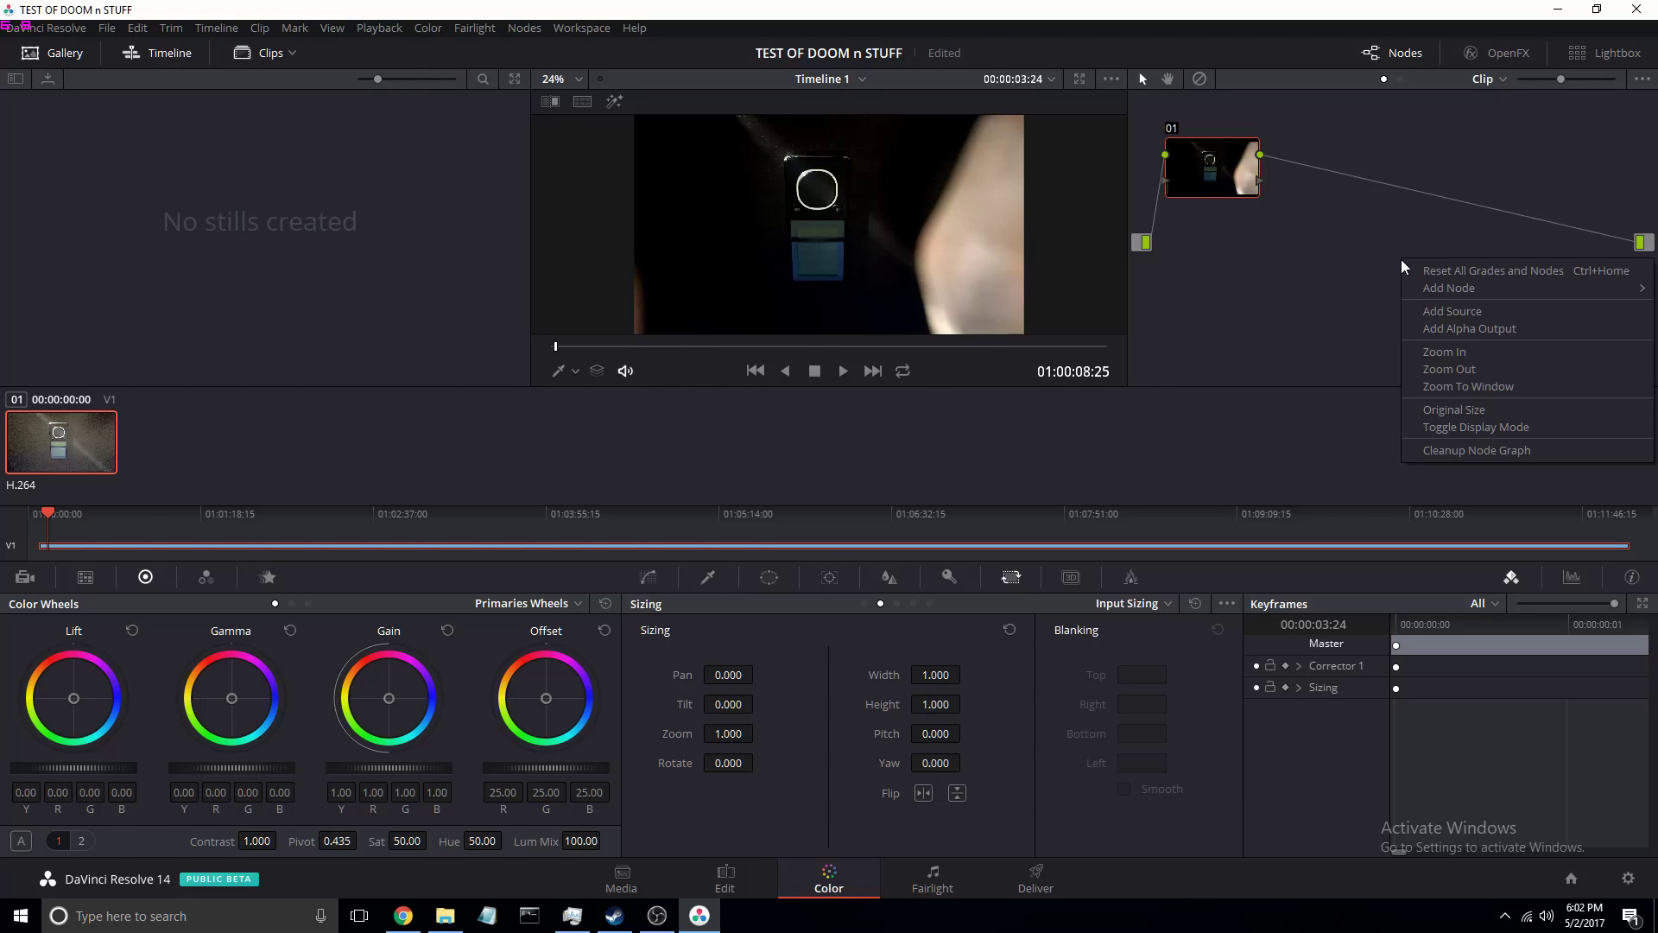
left_click(1452, 329)
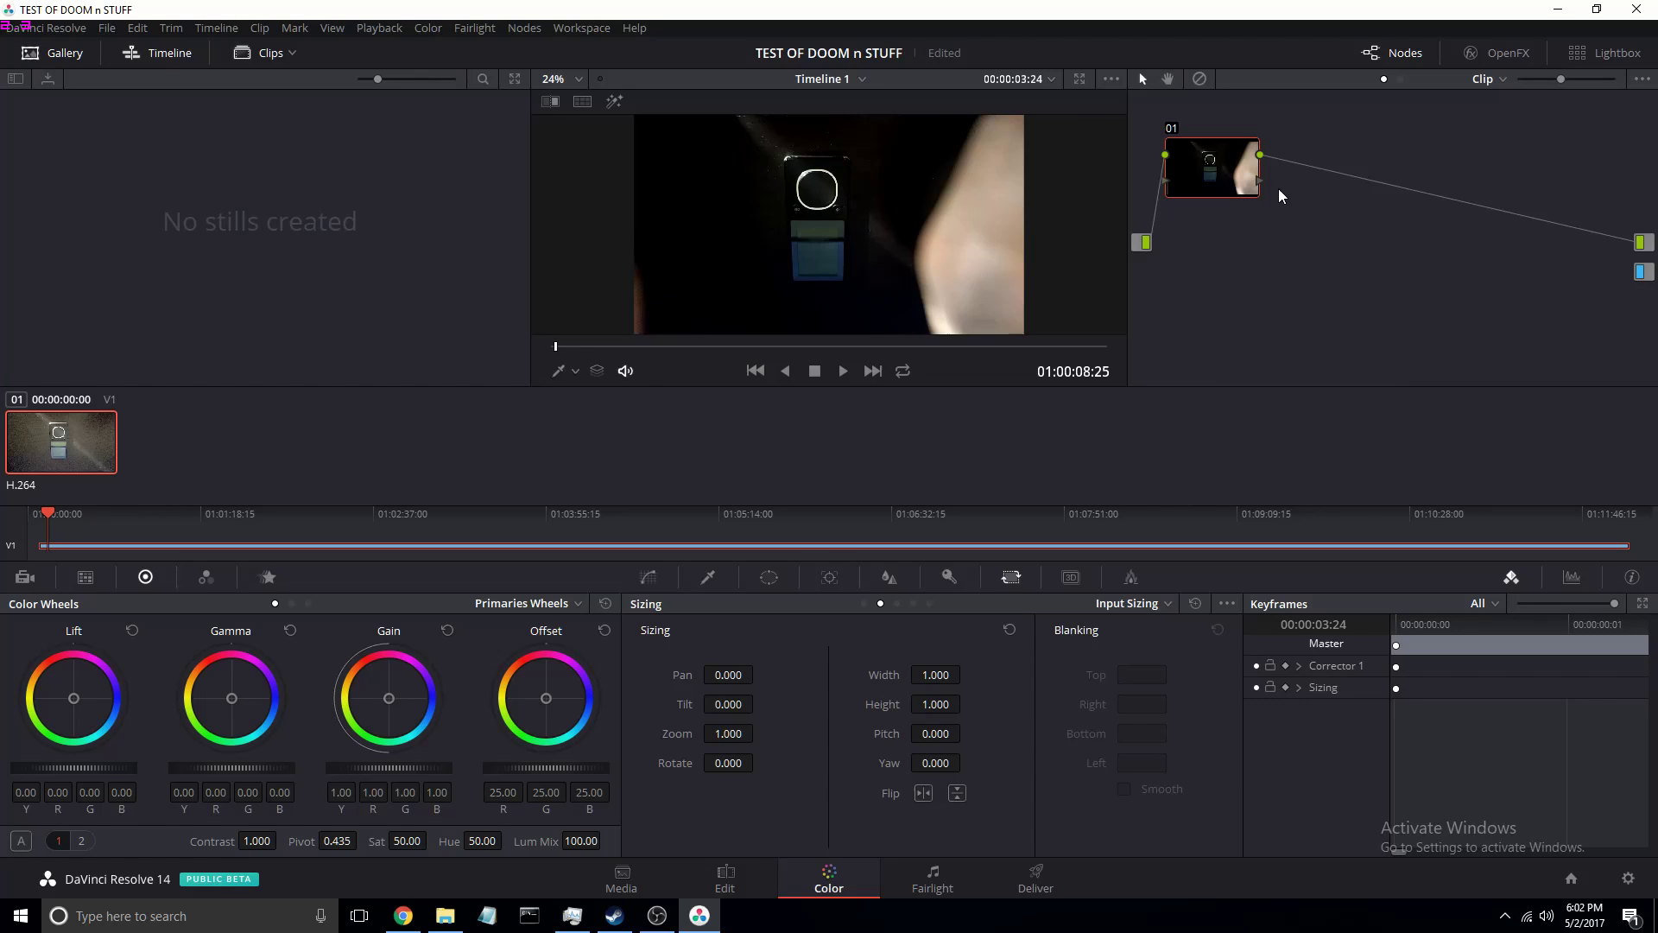
left_click_drag(1262, 181, 1362, 218)
left_click_drag(728, 762, 758, 760)
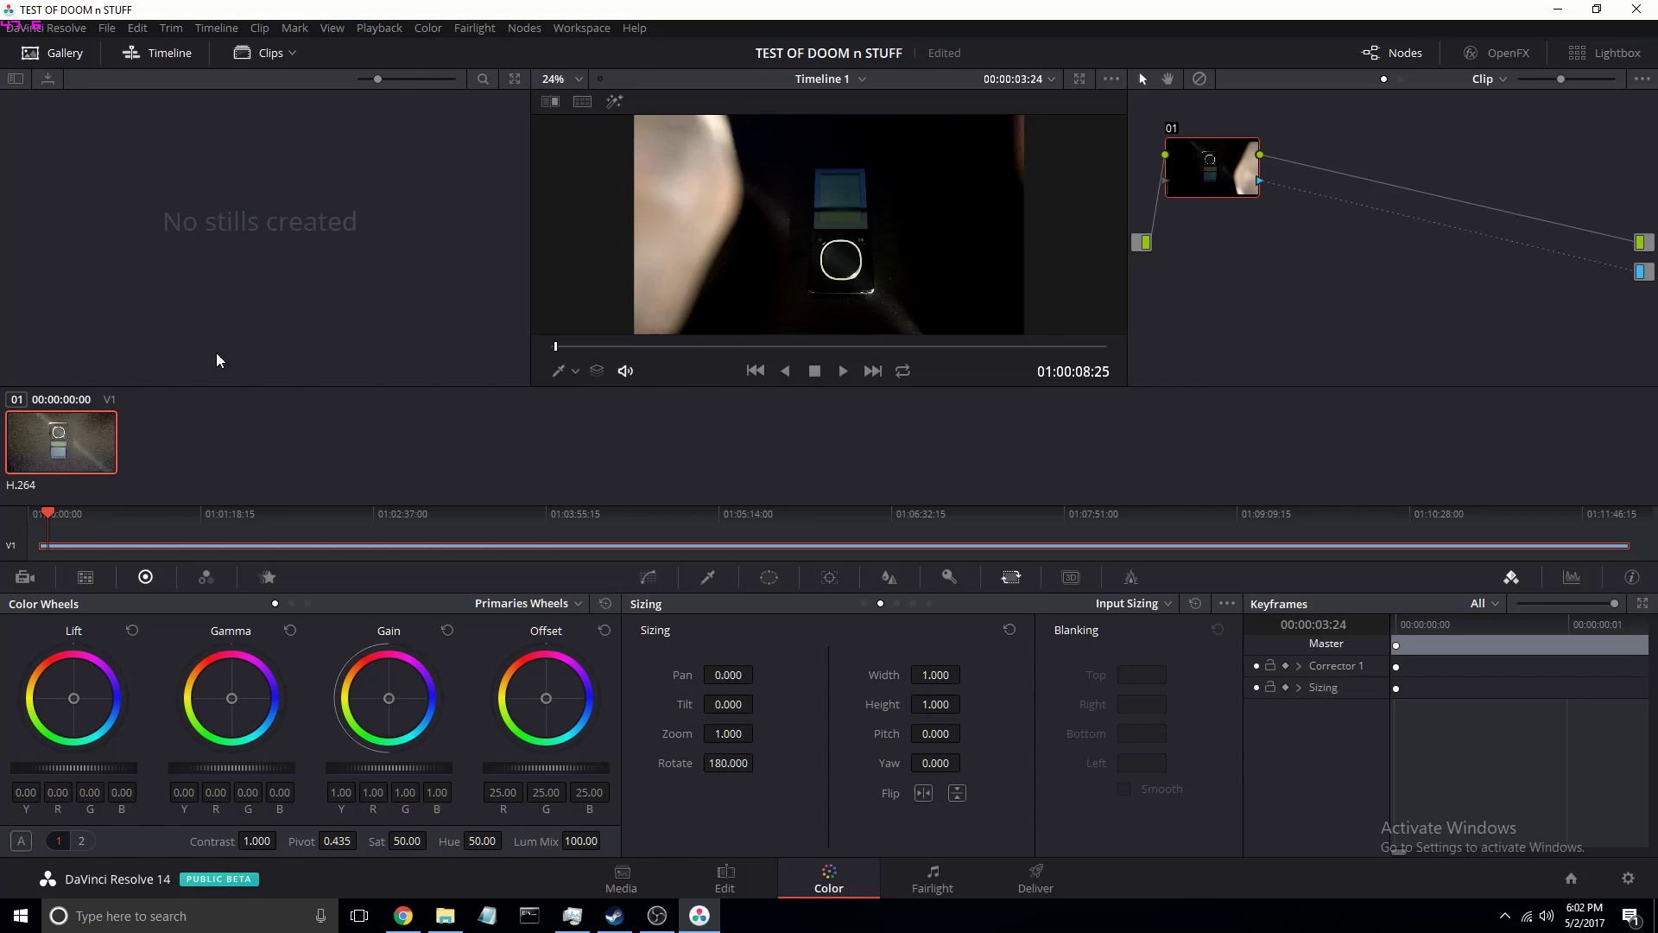
- On the Fairlight page, widen the mixer panel and bring up the Audio 2 equalizer
left_click(931, 881)
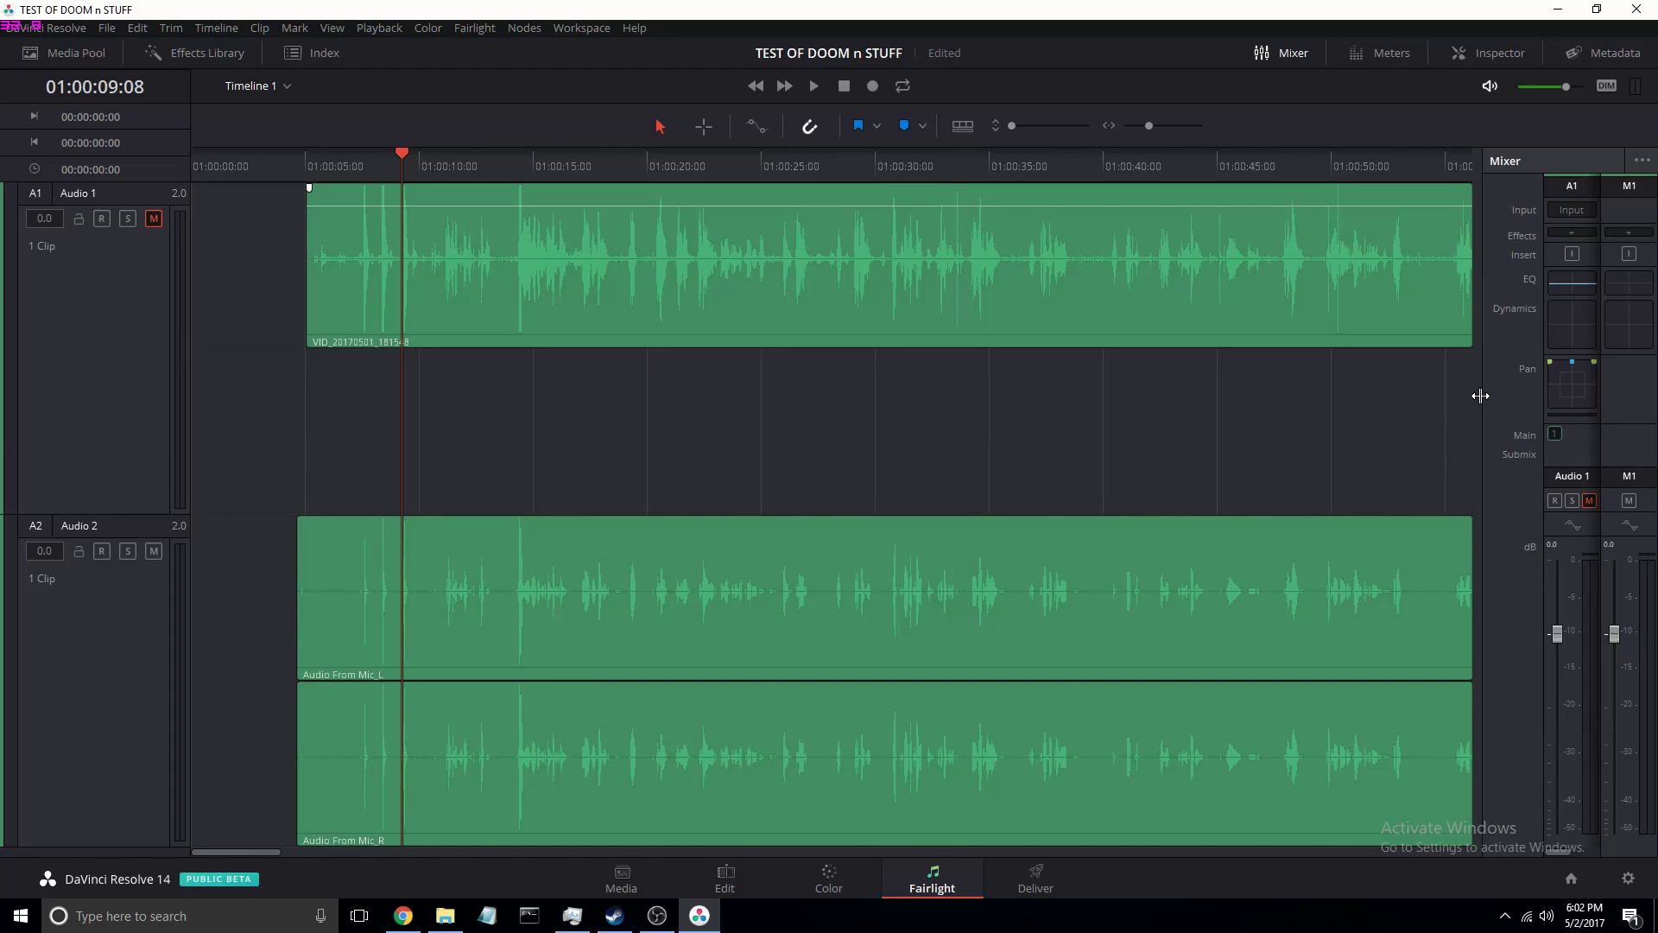
left_click_drag(1480, 395, 1387, 397)
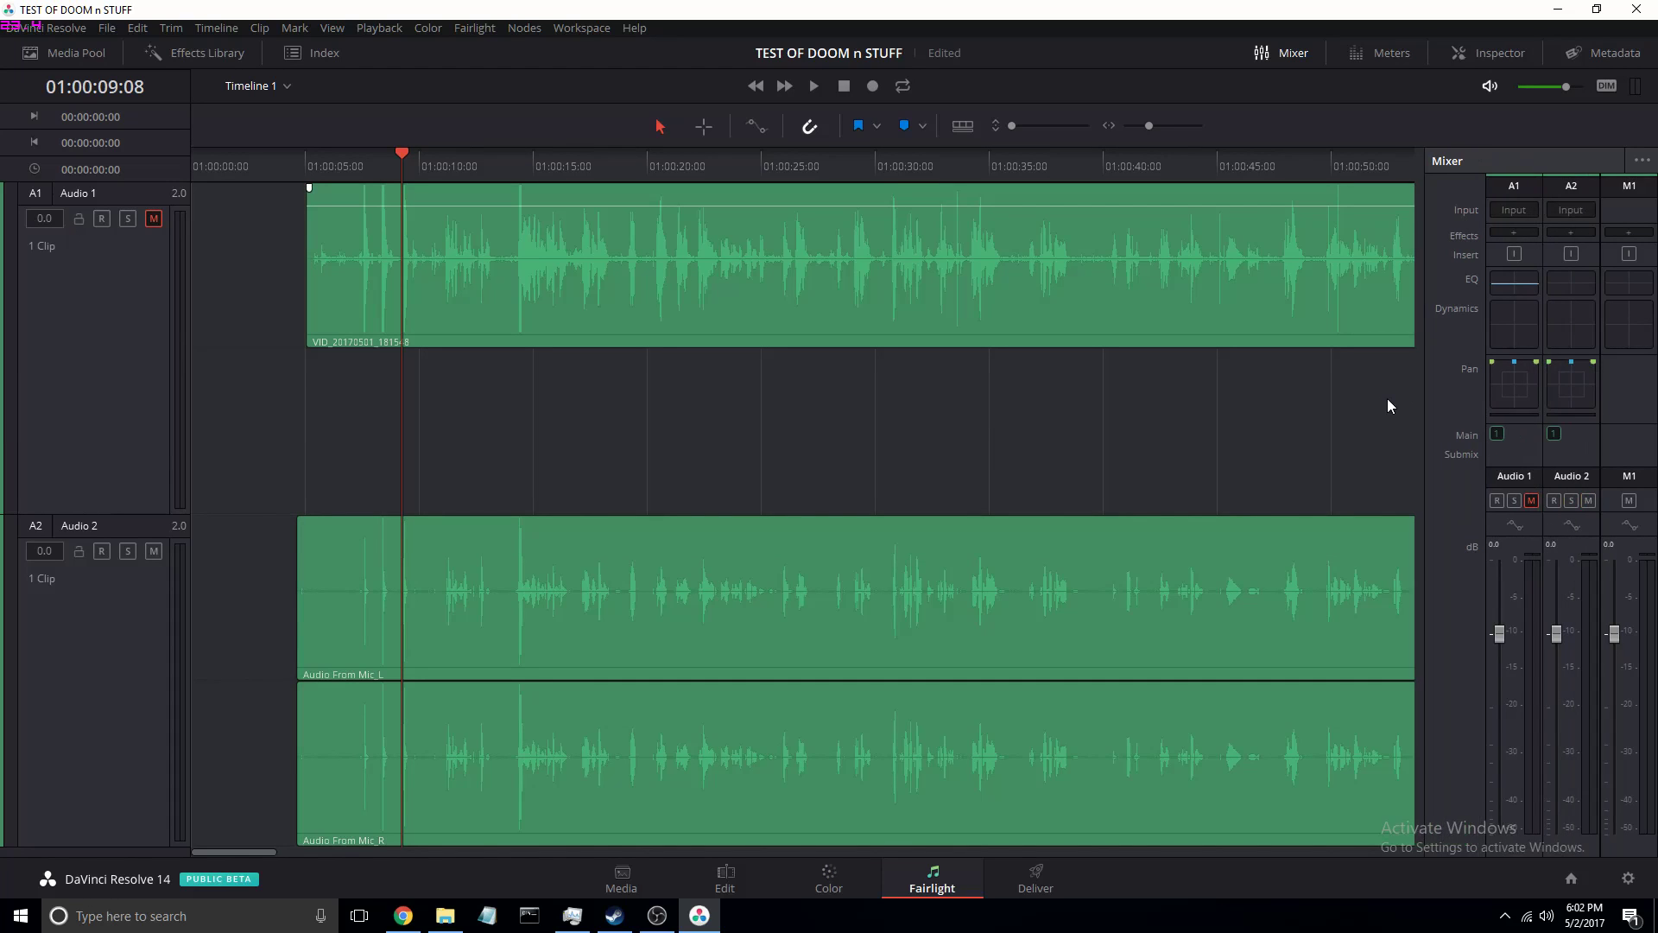
left_click(1573, 289)
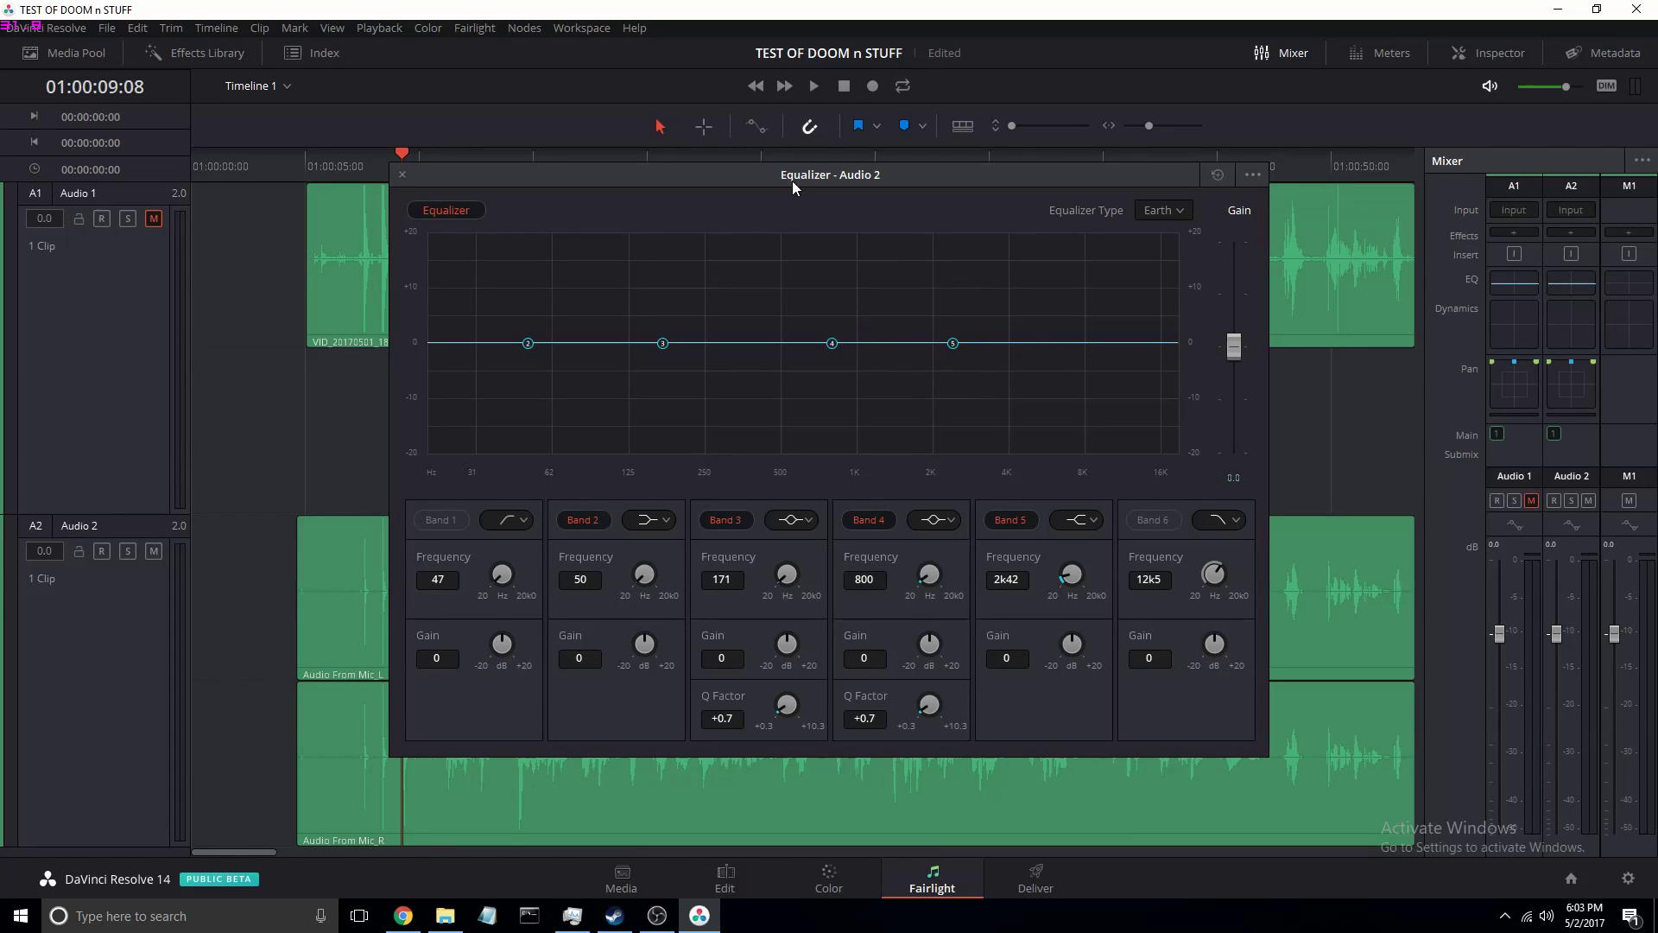
- Audition the mic audio, nudging EQ Band 5 to -0.1 dB and replaying from about 01:00:49
left_click(813, 89)
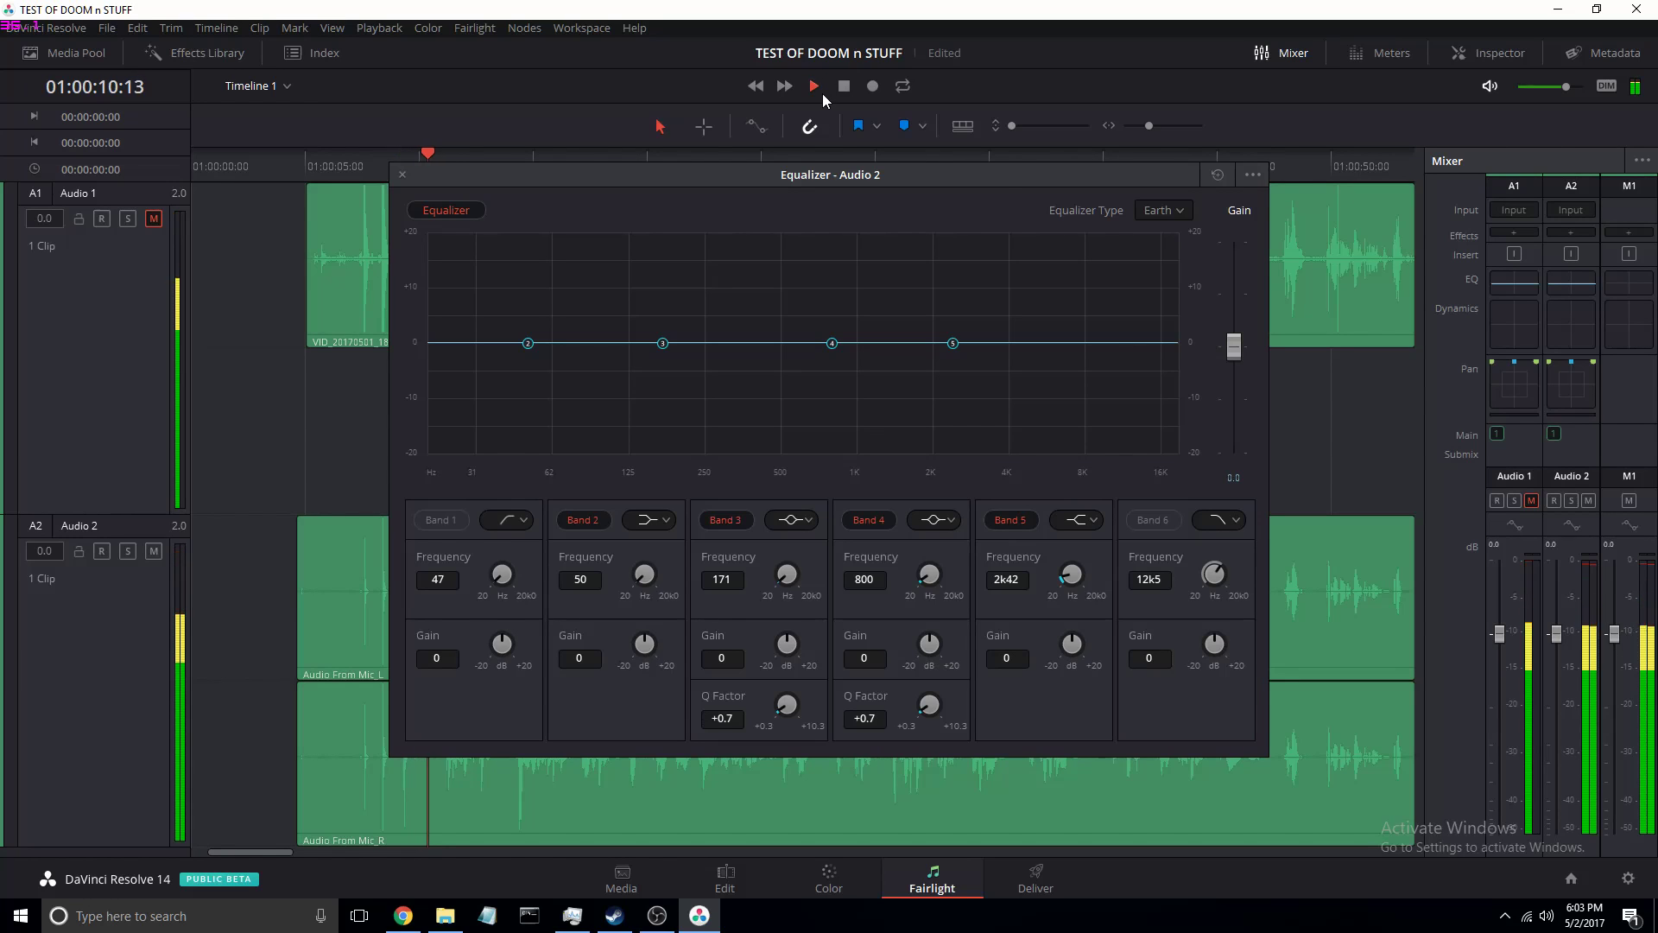
left_click(844, 86)
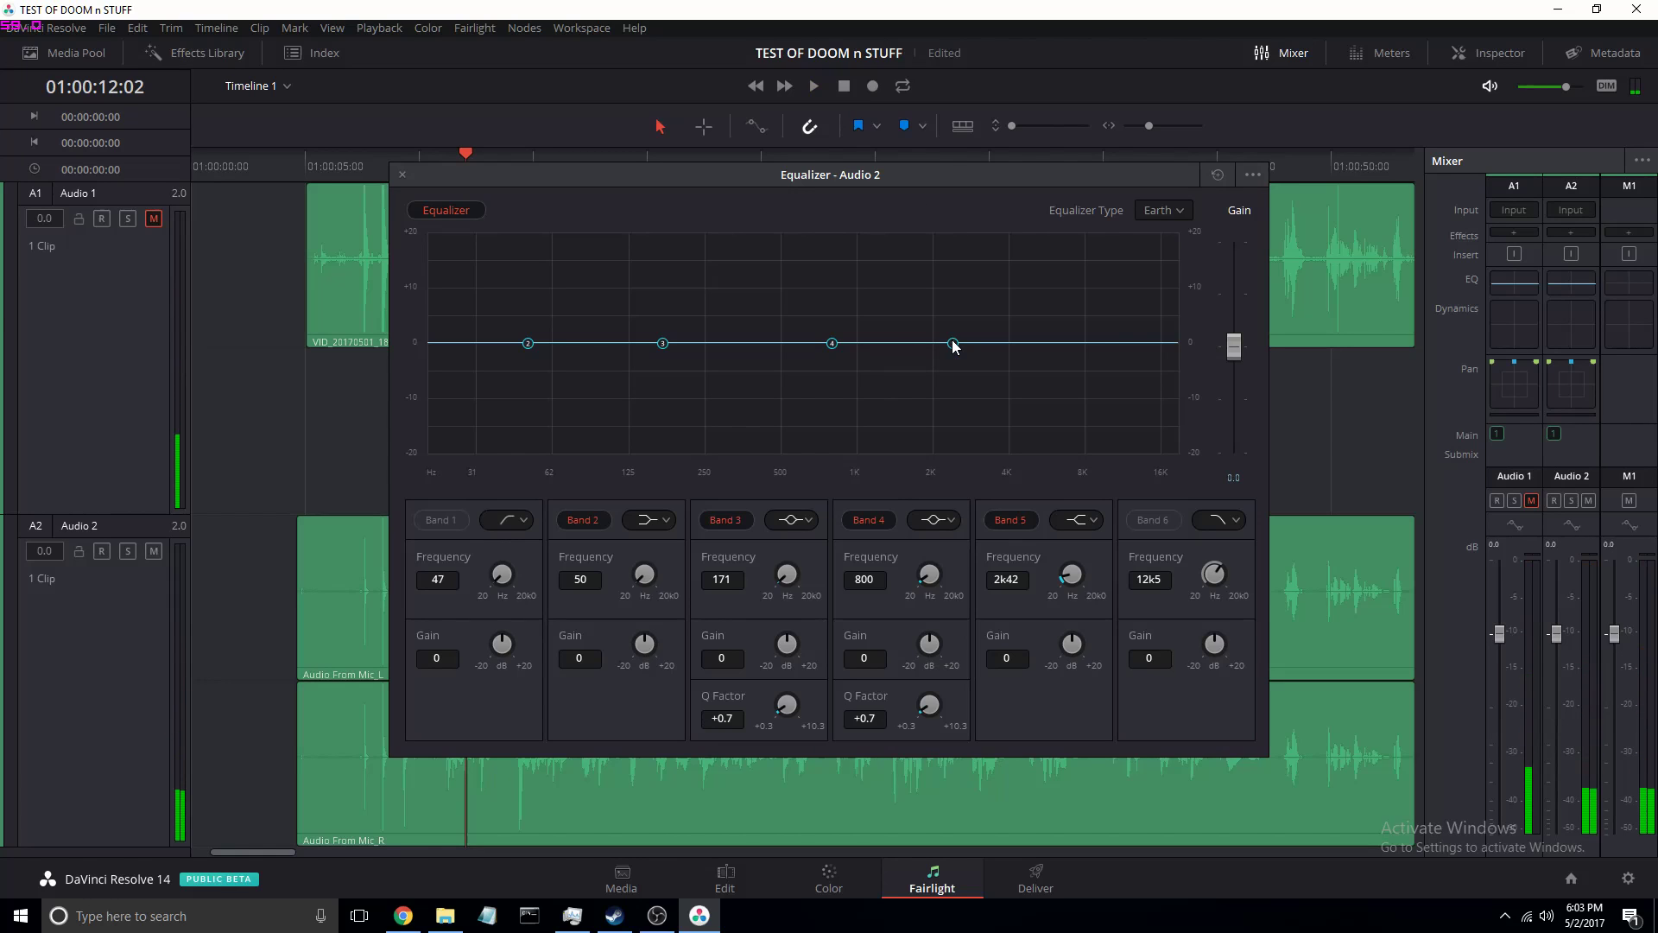
mouse_move(952, 346)
left_mouse_down()
mouse_move(952, 386)
mouse_move(951, 346)
left_mouse_up()
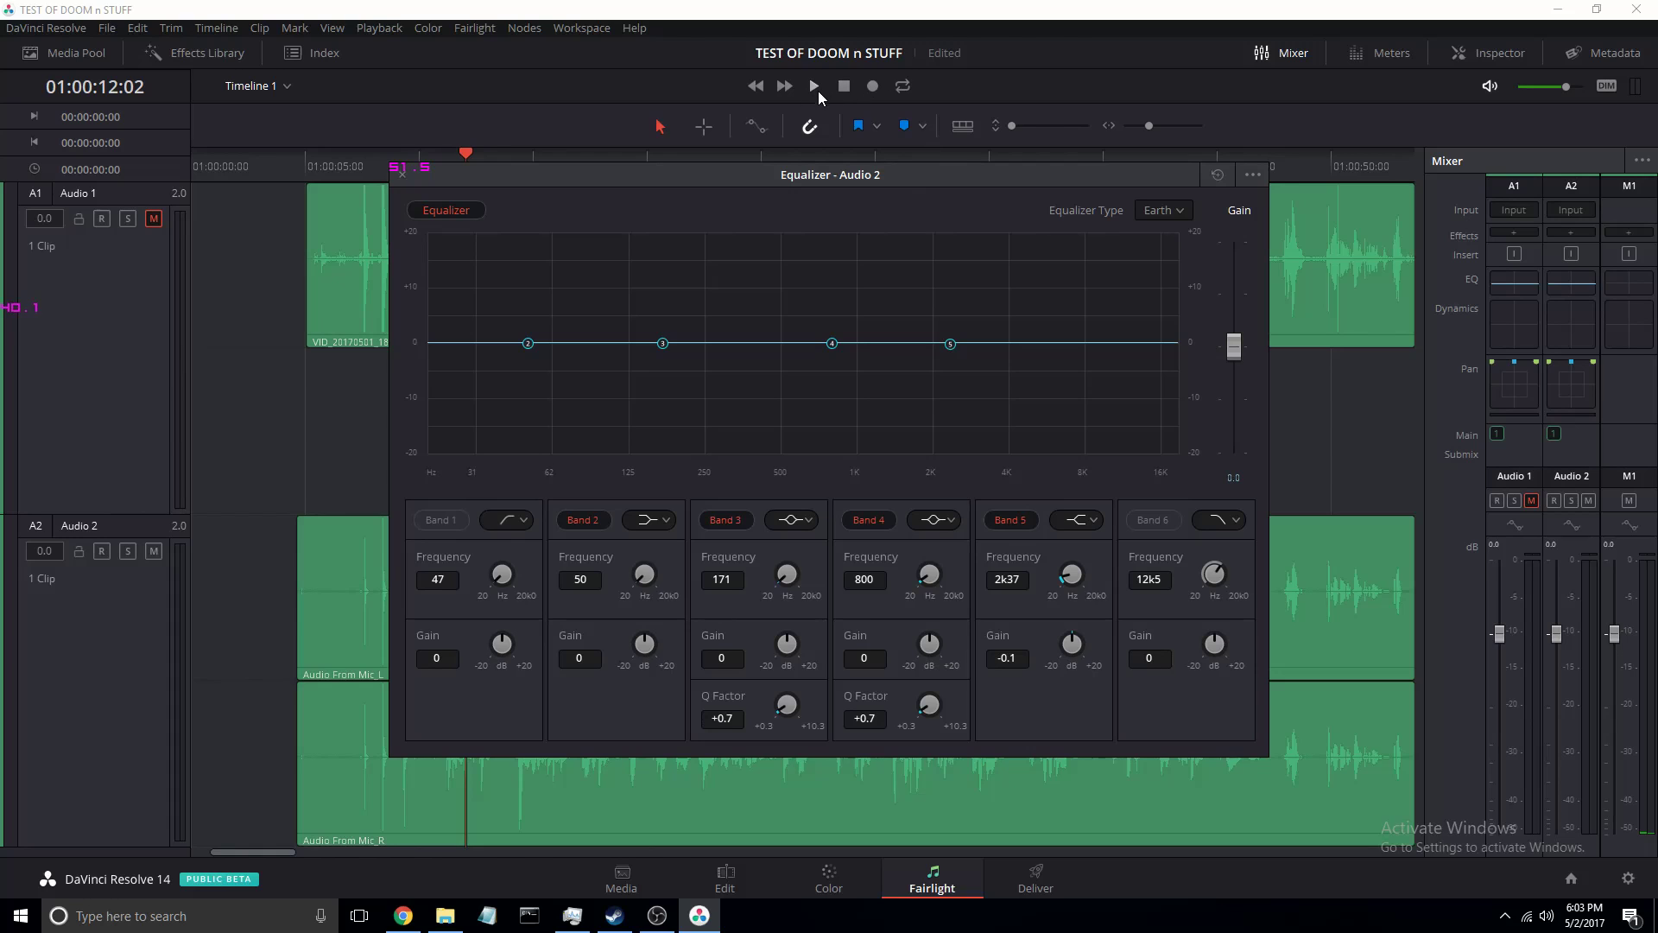
left_click(814, 86)
left_click(1313, 163)
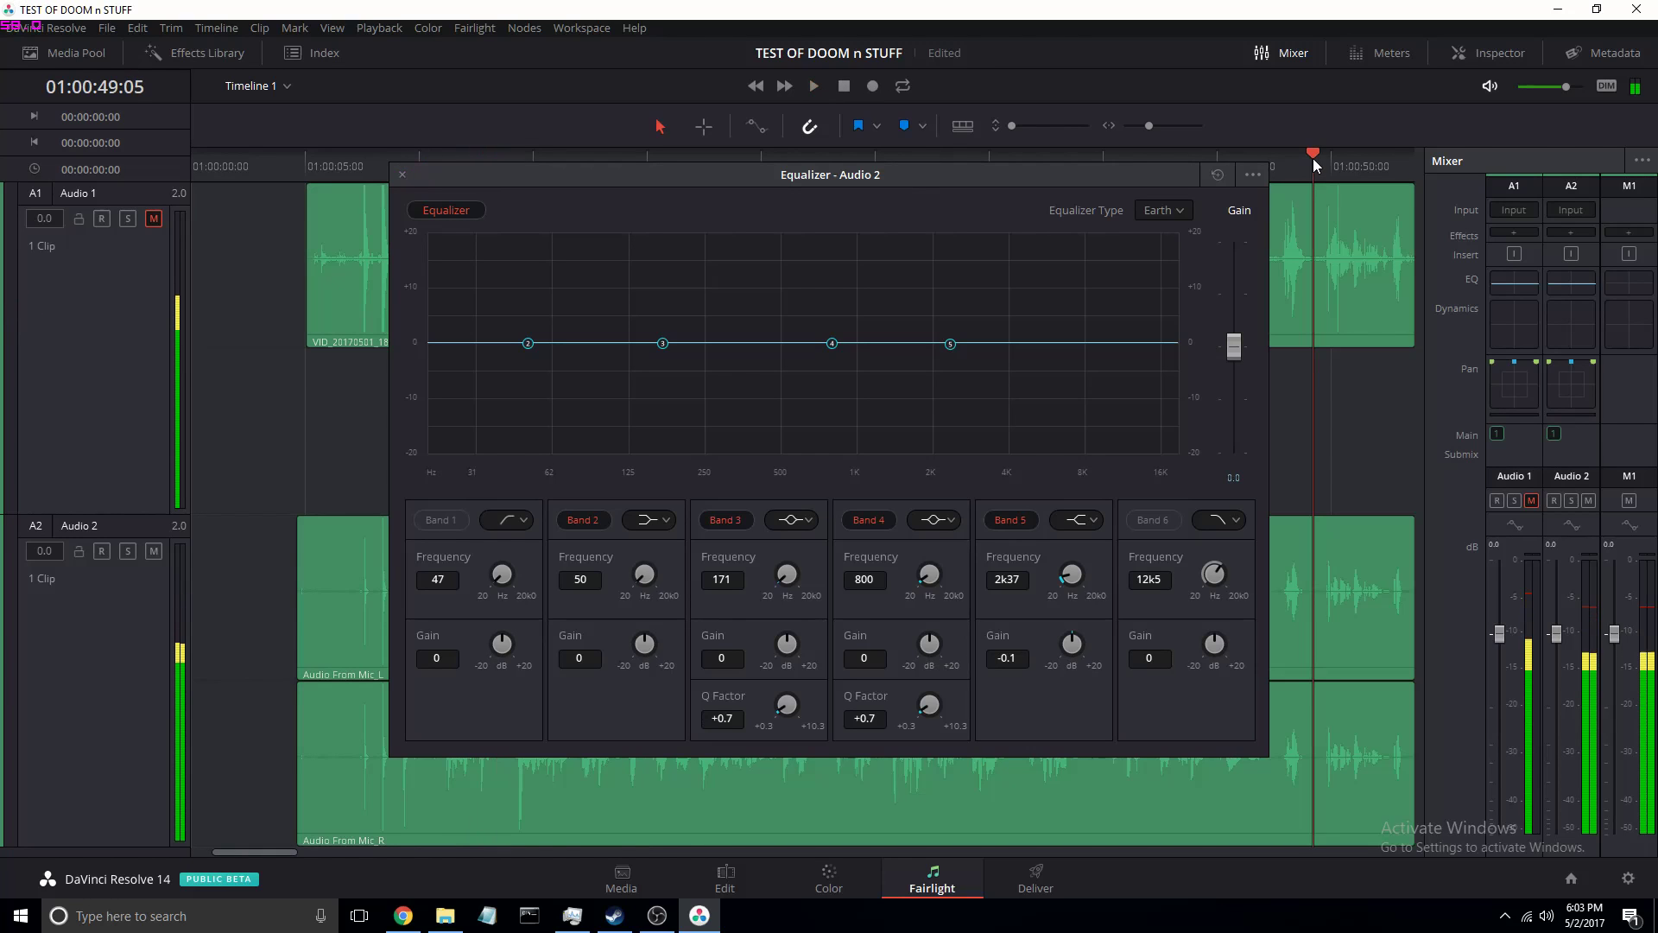
key("space")
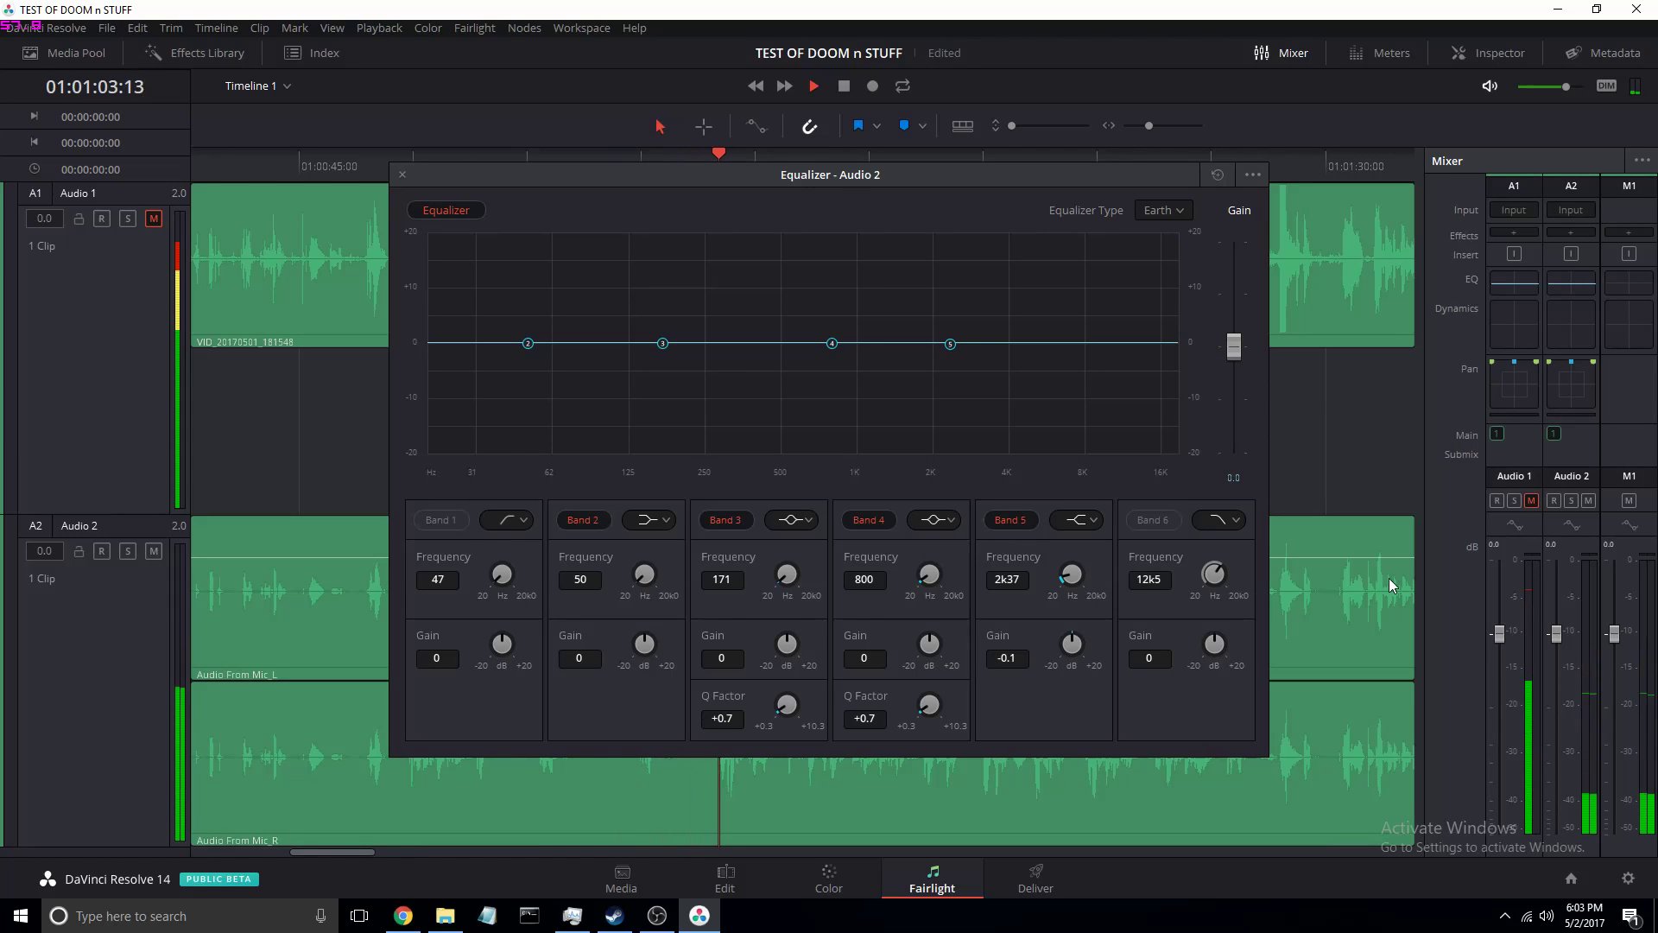
- Cut Audio 2's EQ: Band 3 92 Hz -15 dB, Band 4 838 Hz -5.4 dB, Band 5 3k00 -9.6 dB
left_click_drag(949, 344, 951, 389)
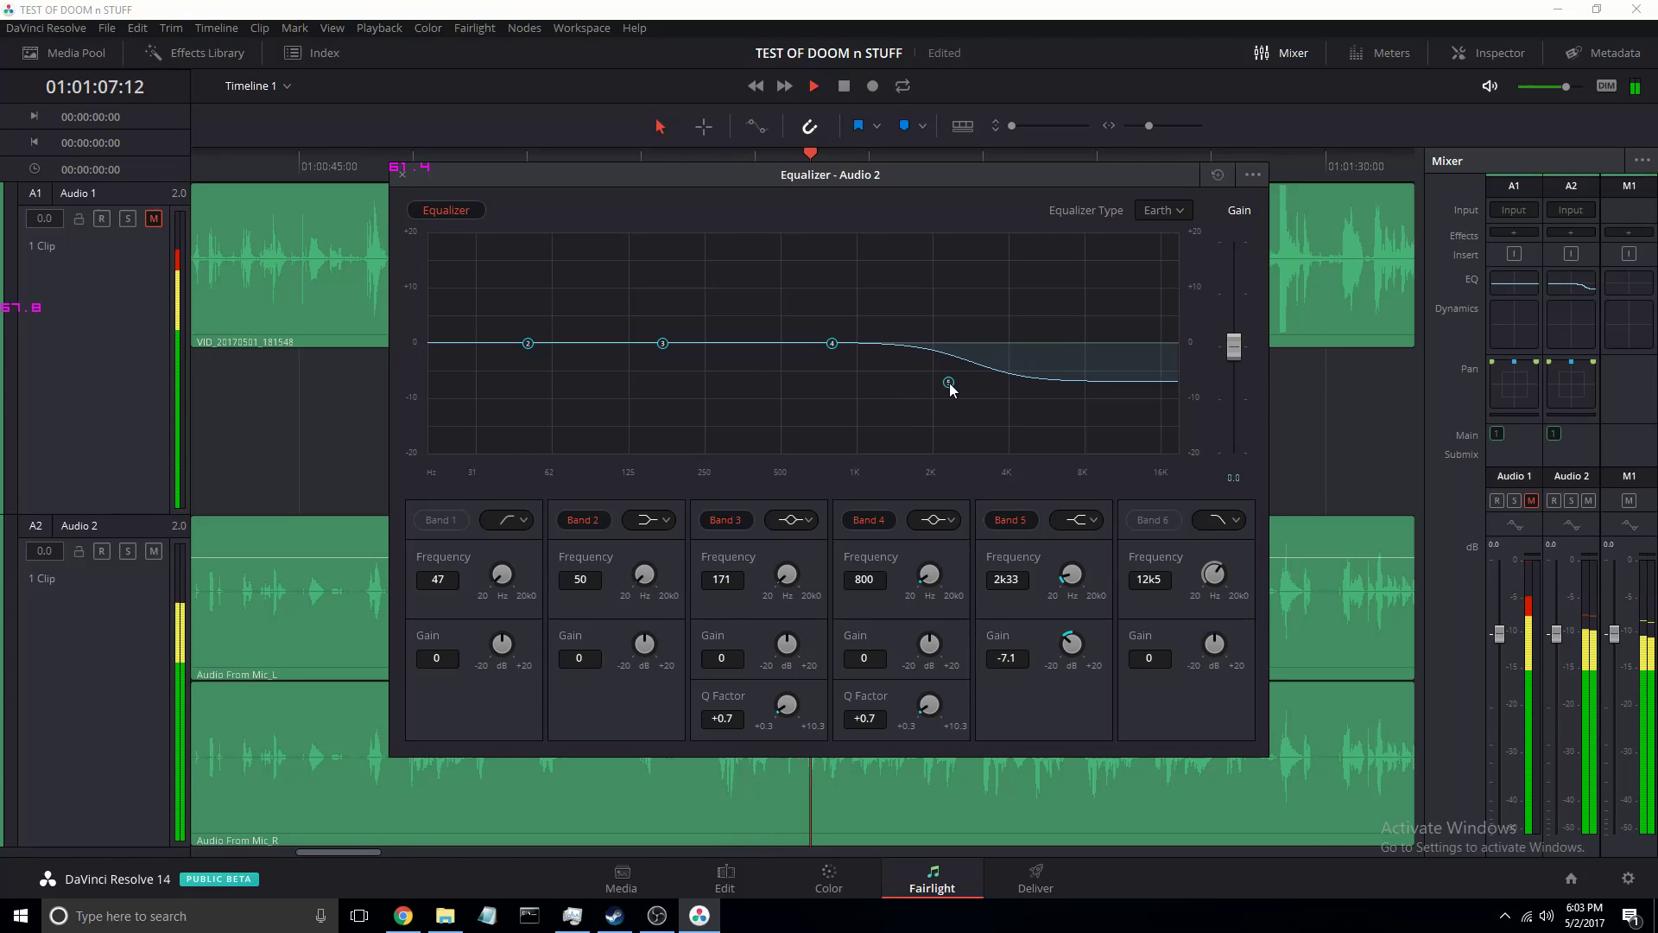
left_click_drag(952, 390, 966, 381)
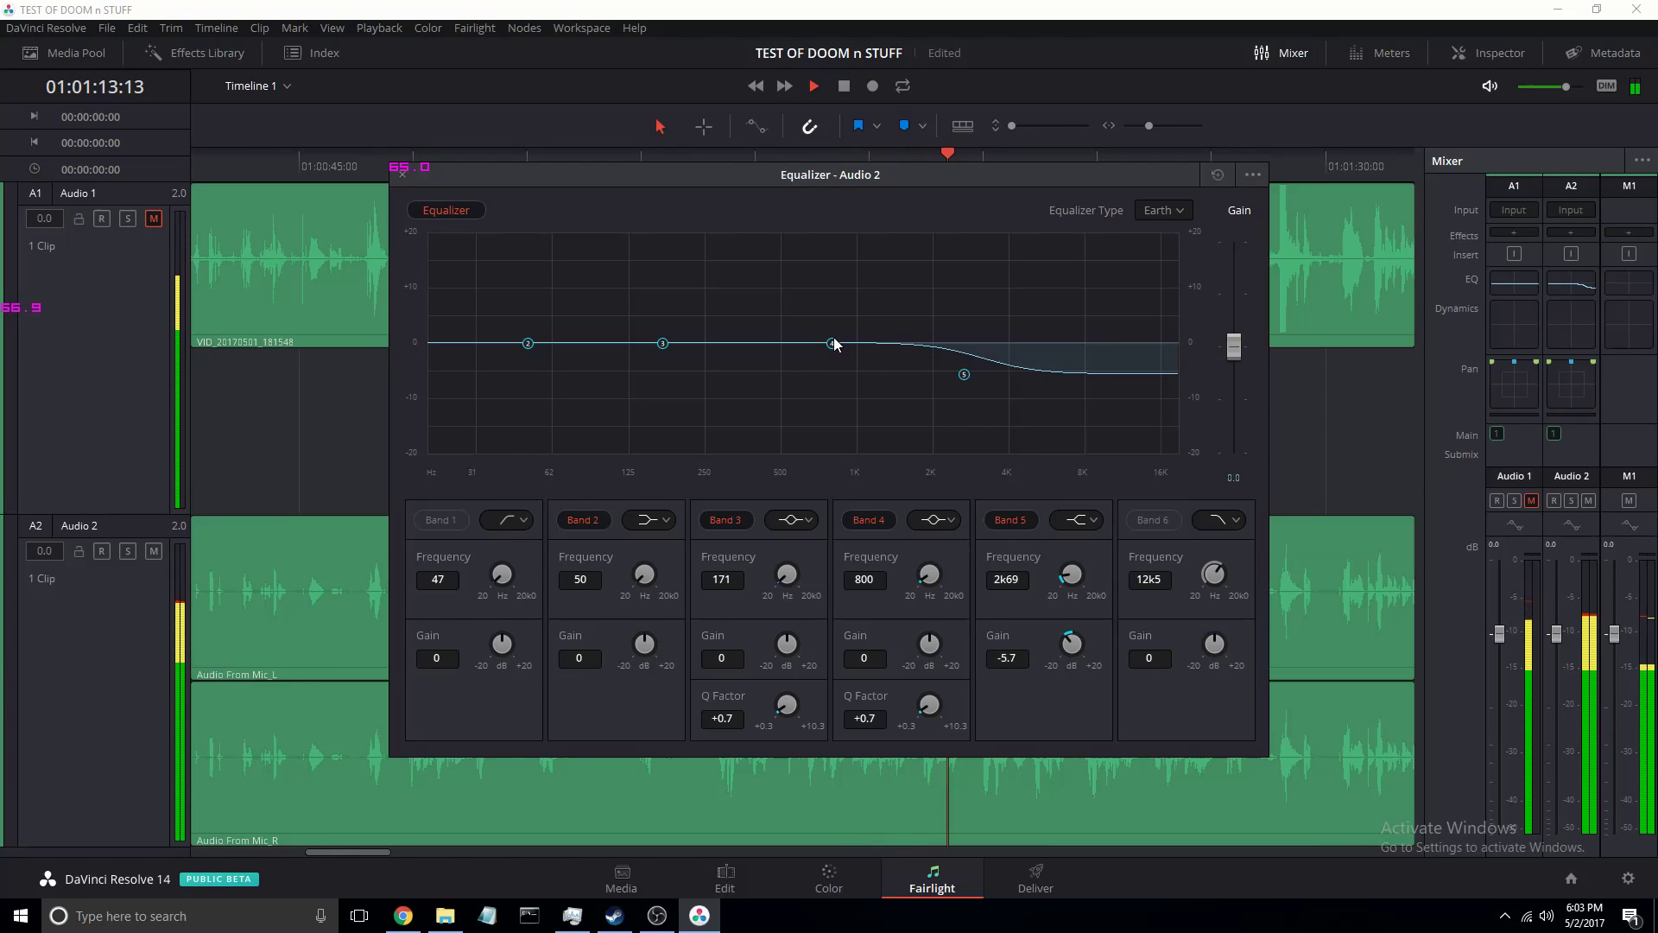
left_click_drag(833, 344, 832, 452)
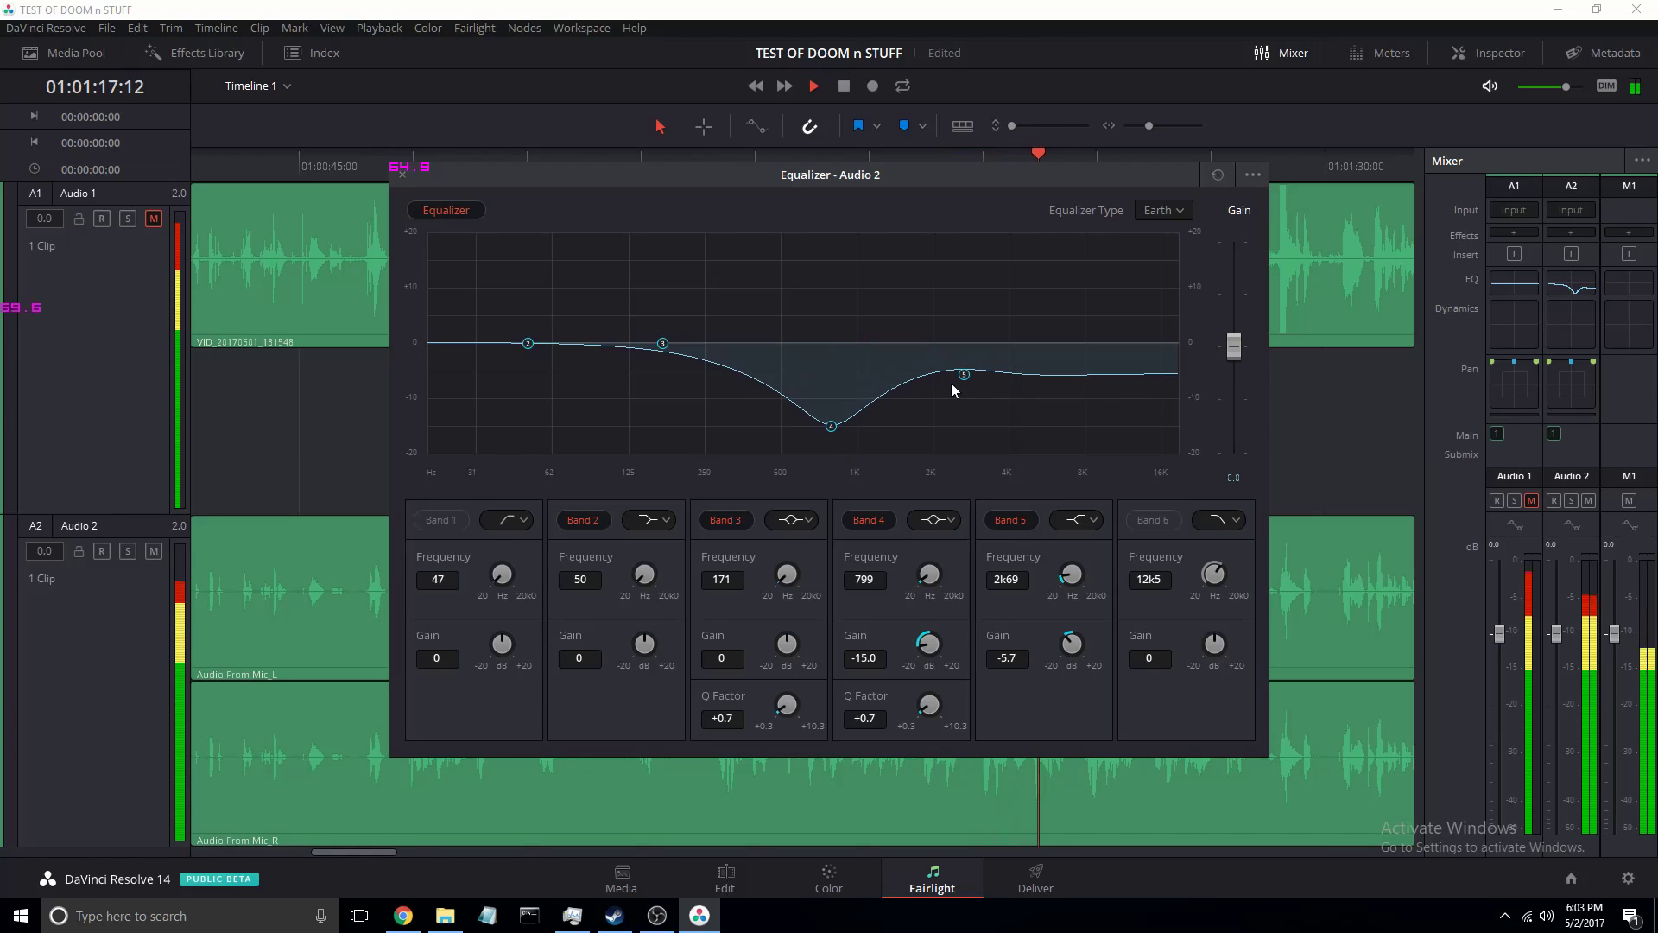
left_click_drag(951, 381, 959, 440)
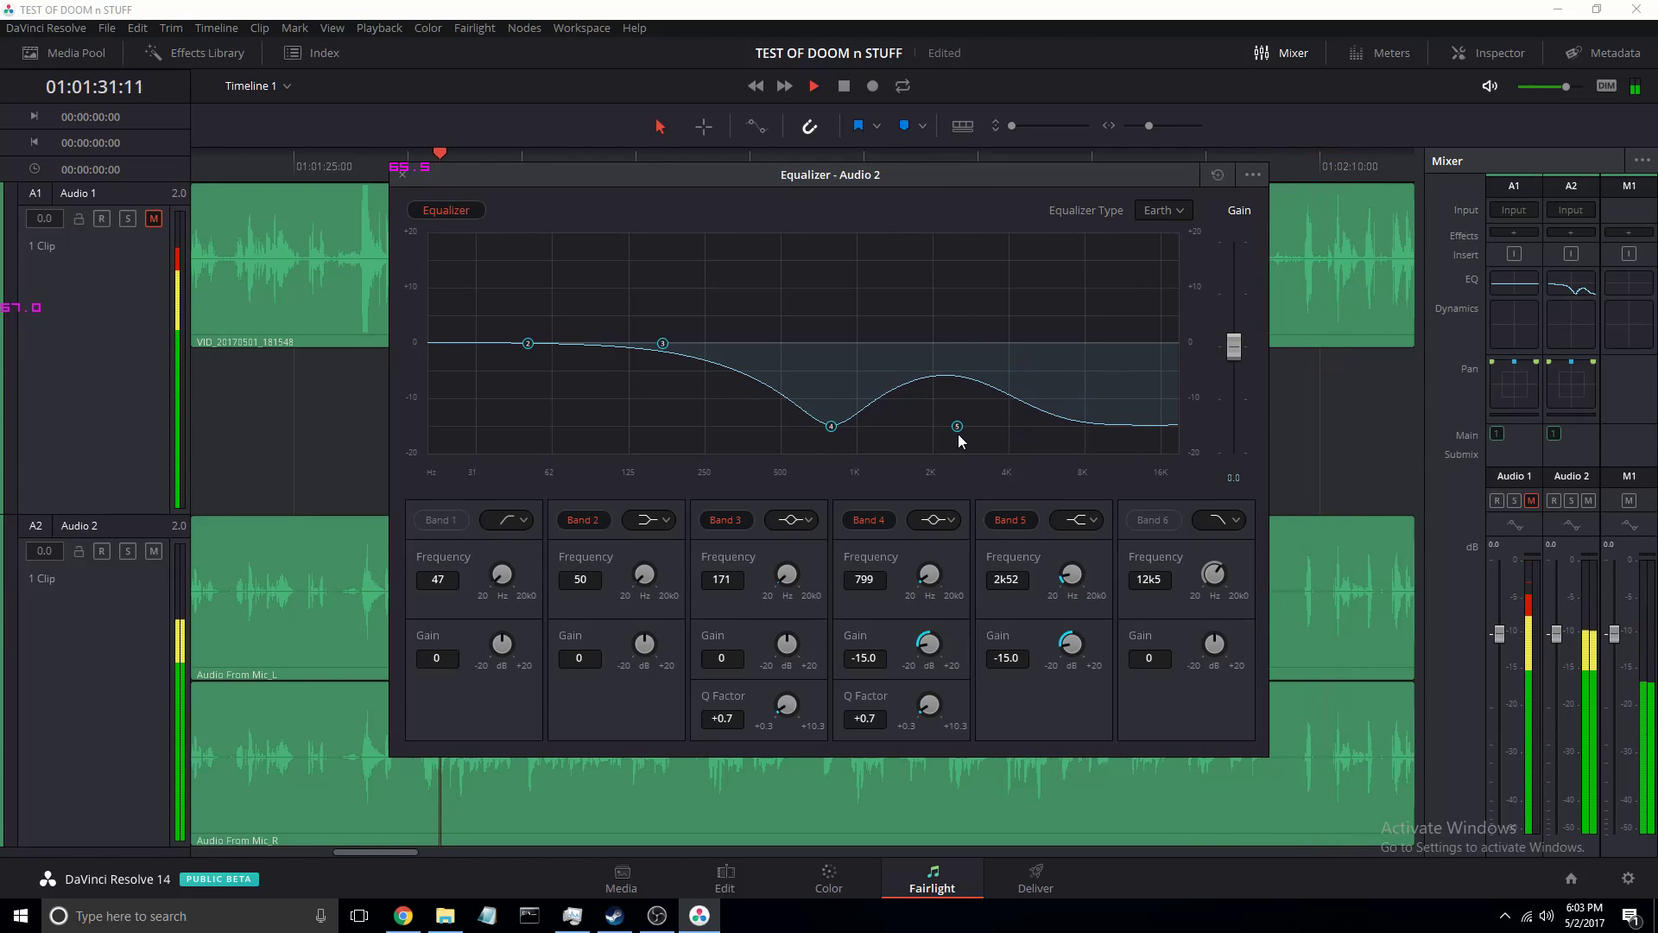
left_click_drag(958, 427, 957, 388)
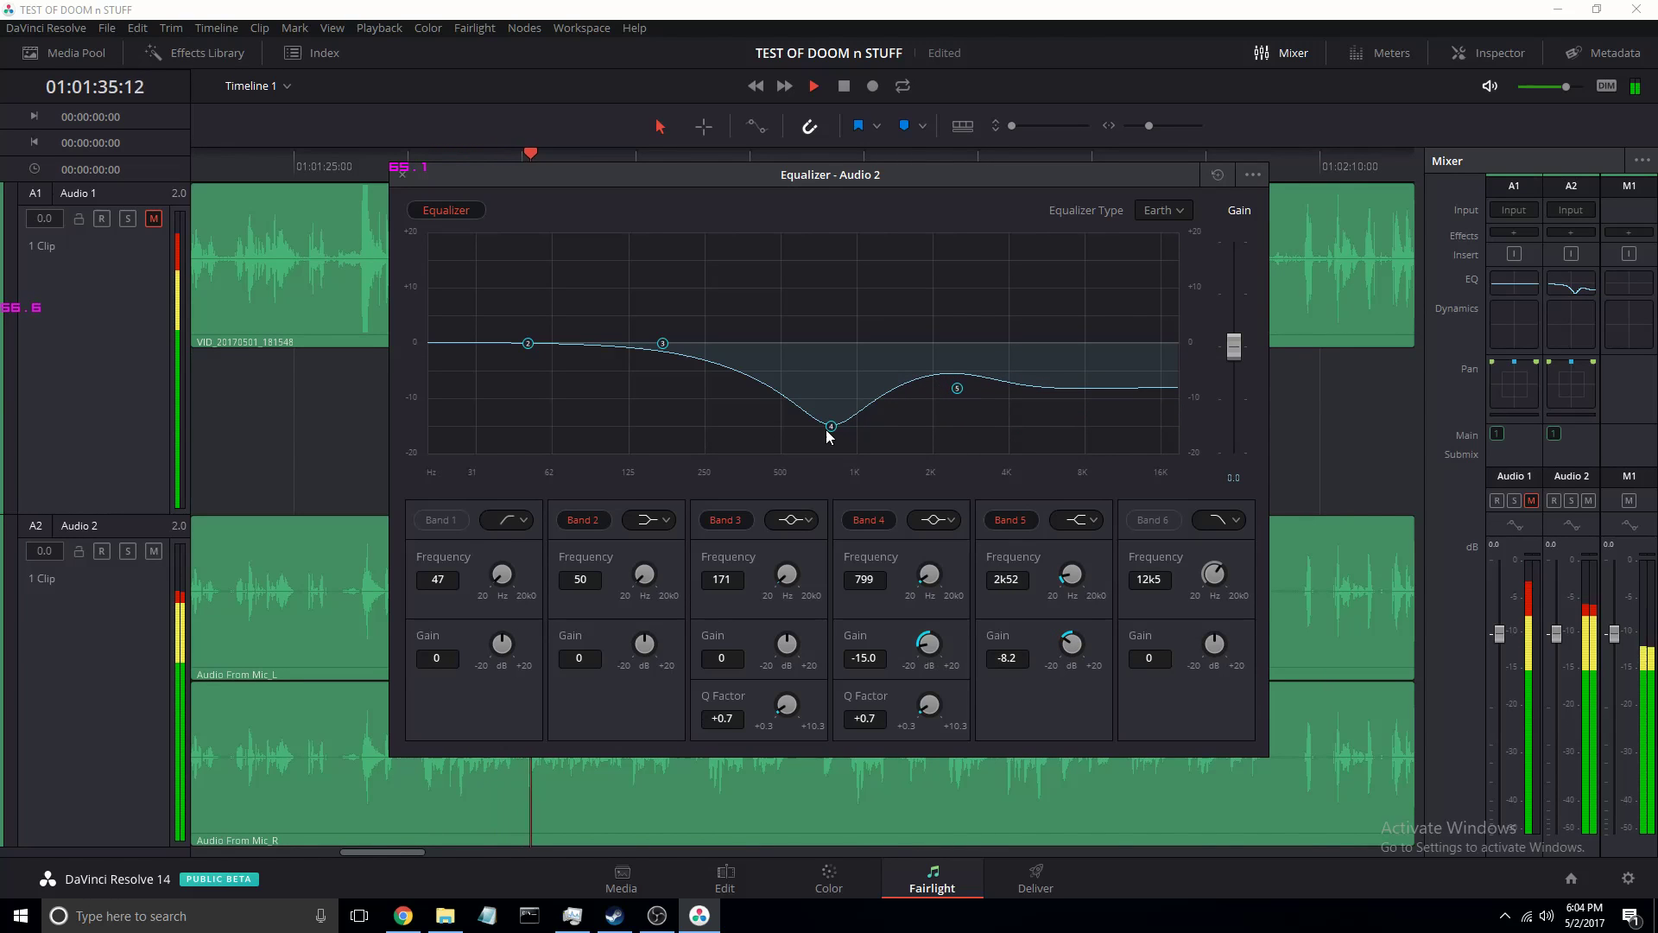
left_click_drag(827, 436, 838, 380)
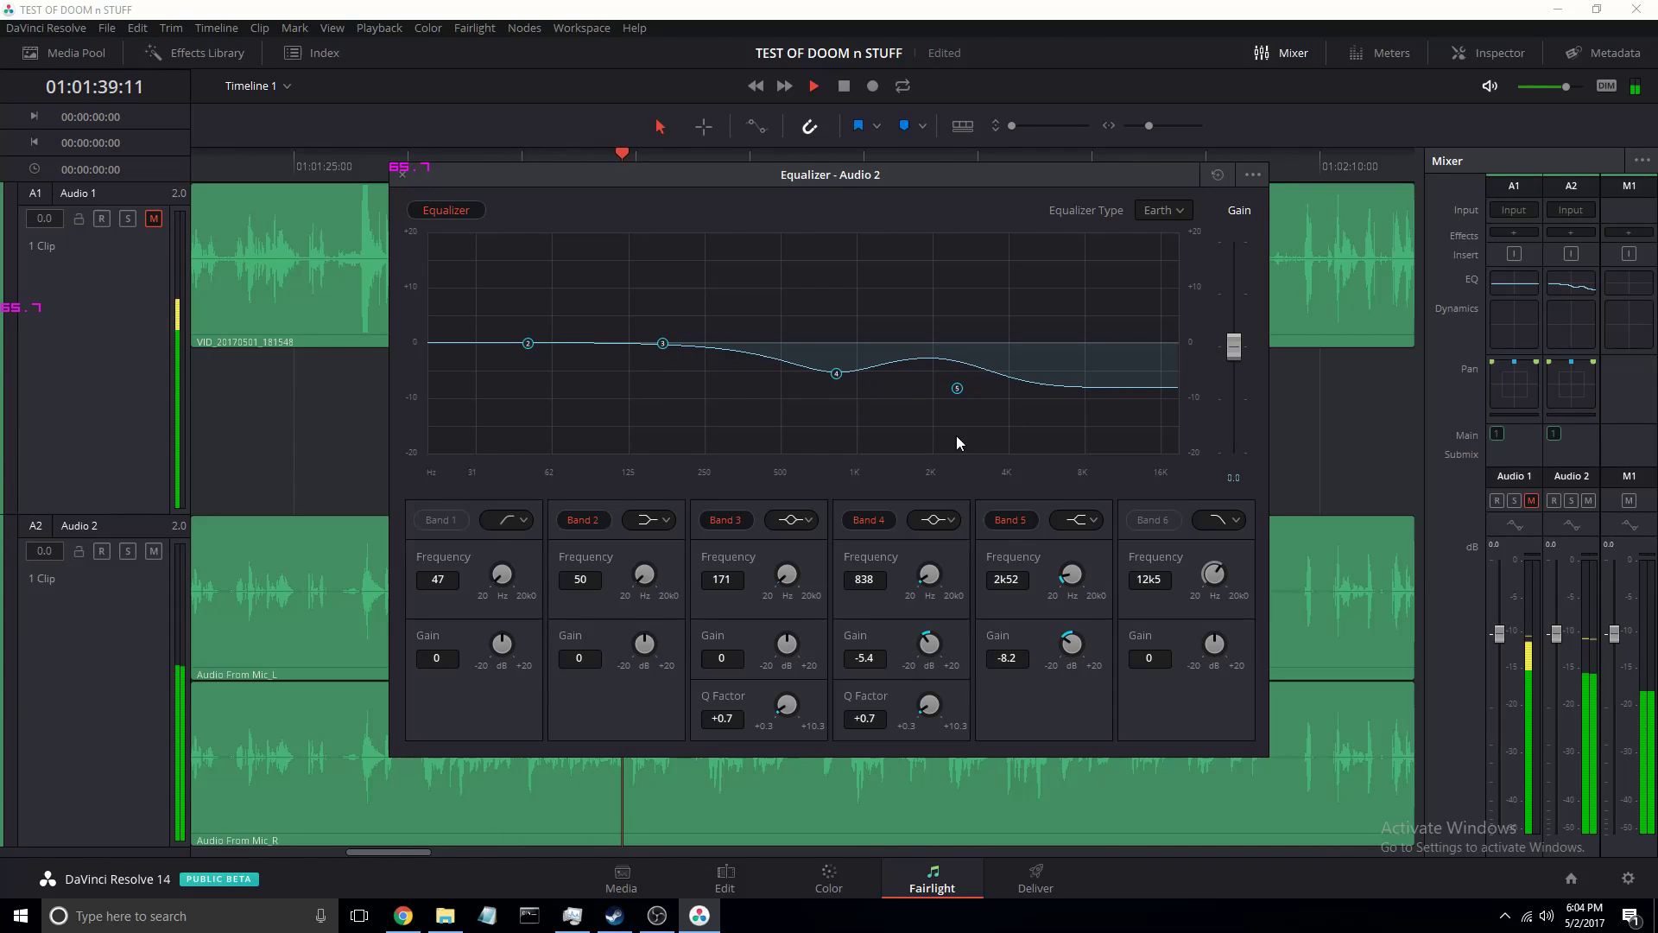
left_click_drag(957, 387, 980, 403)
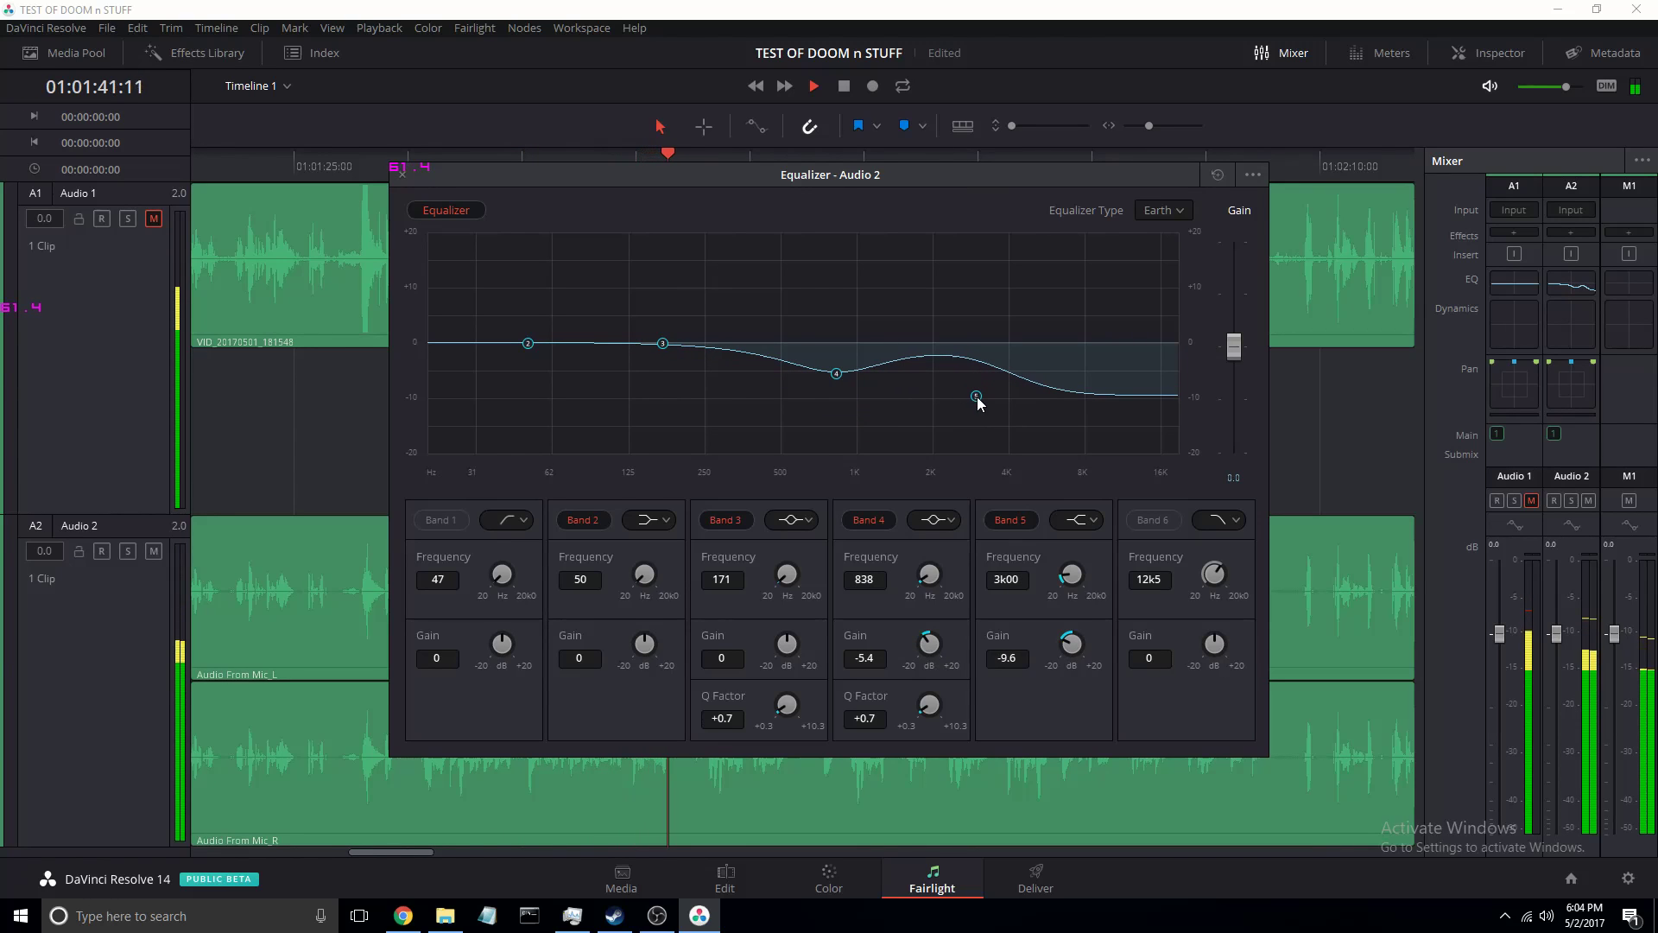
left_click_drag(662, 343, 596, 429)
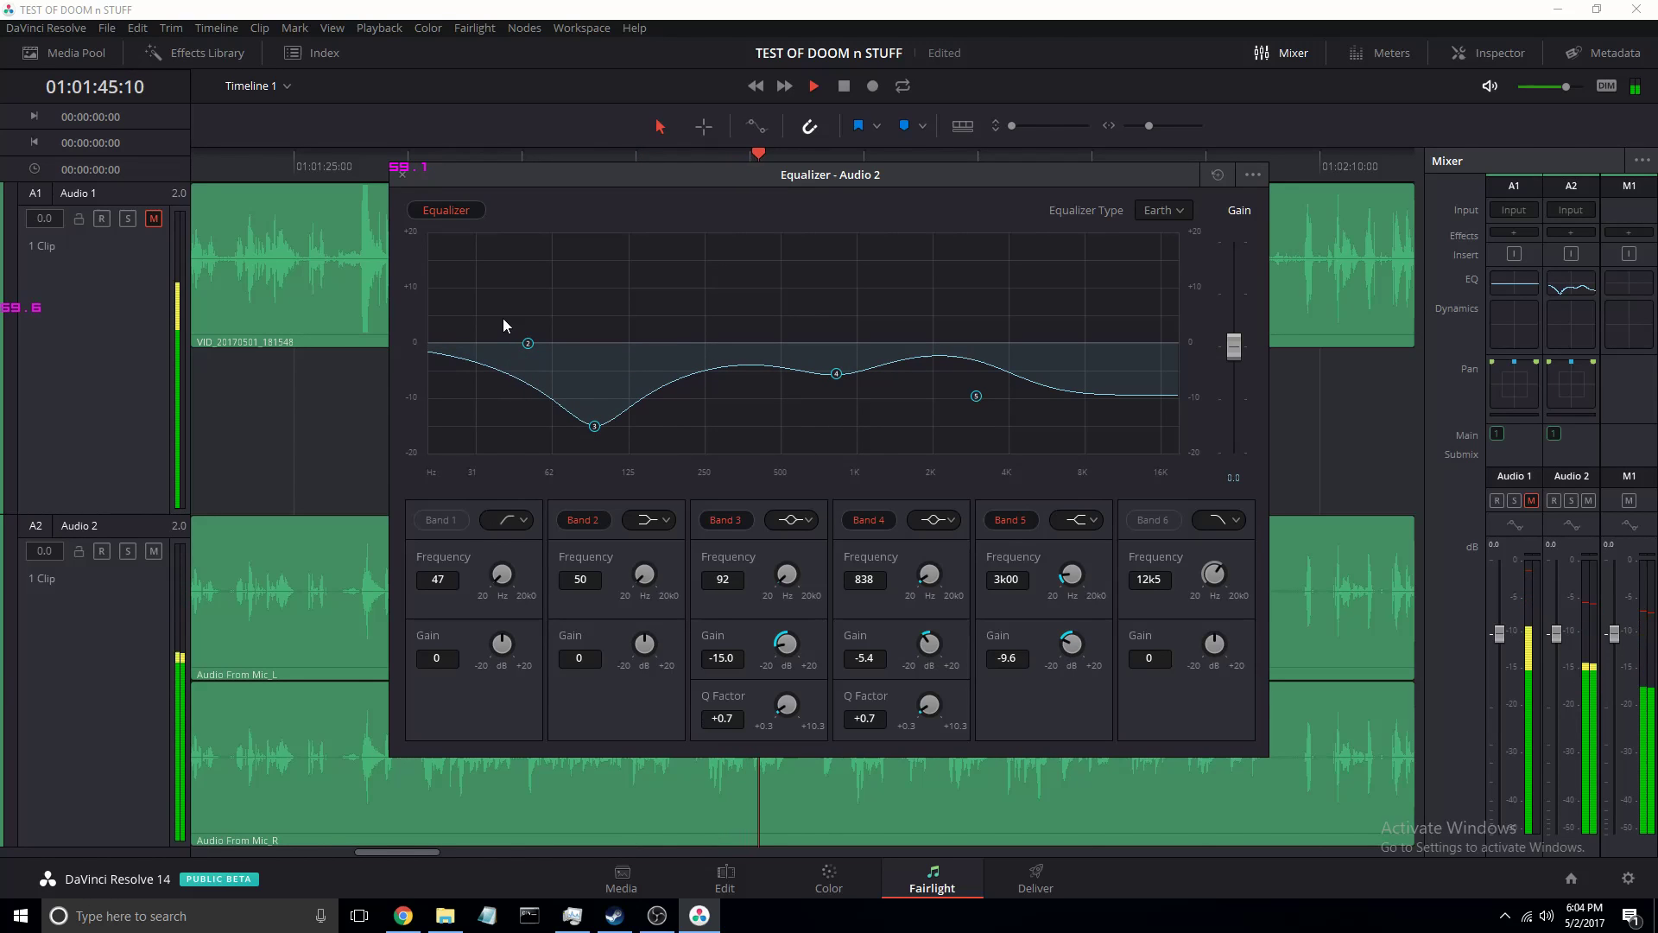
- Cut 34 Hz with Band 2, move Band 3 to 125, Band 4 to 851 at -8.2 dB, Band 5 to 4k05
left_click_drag(522, 350, 486, 425)
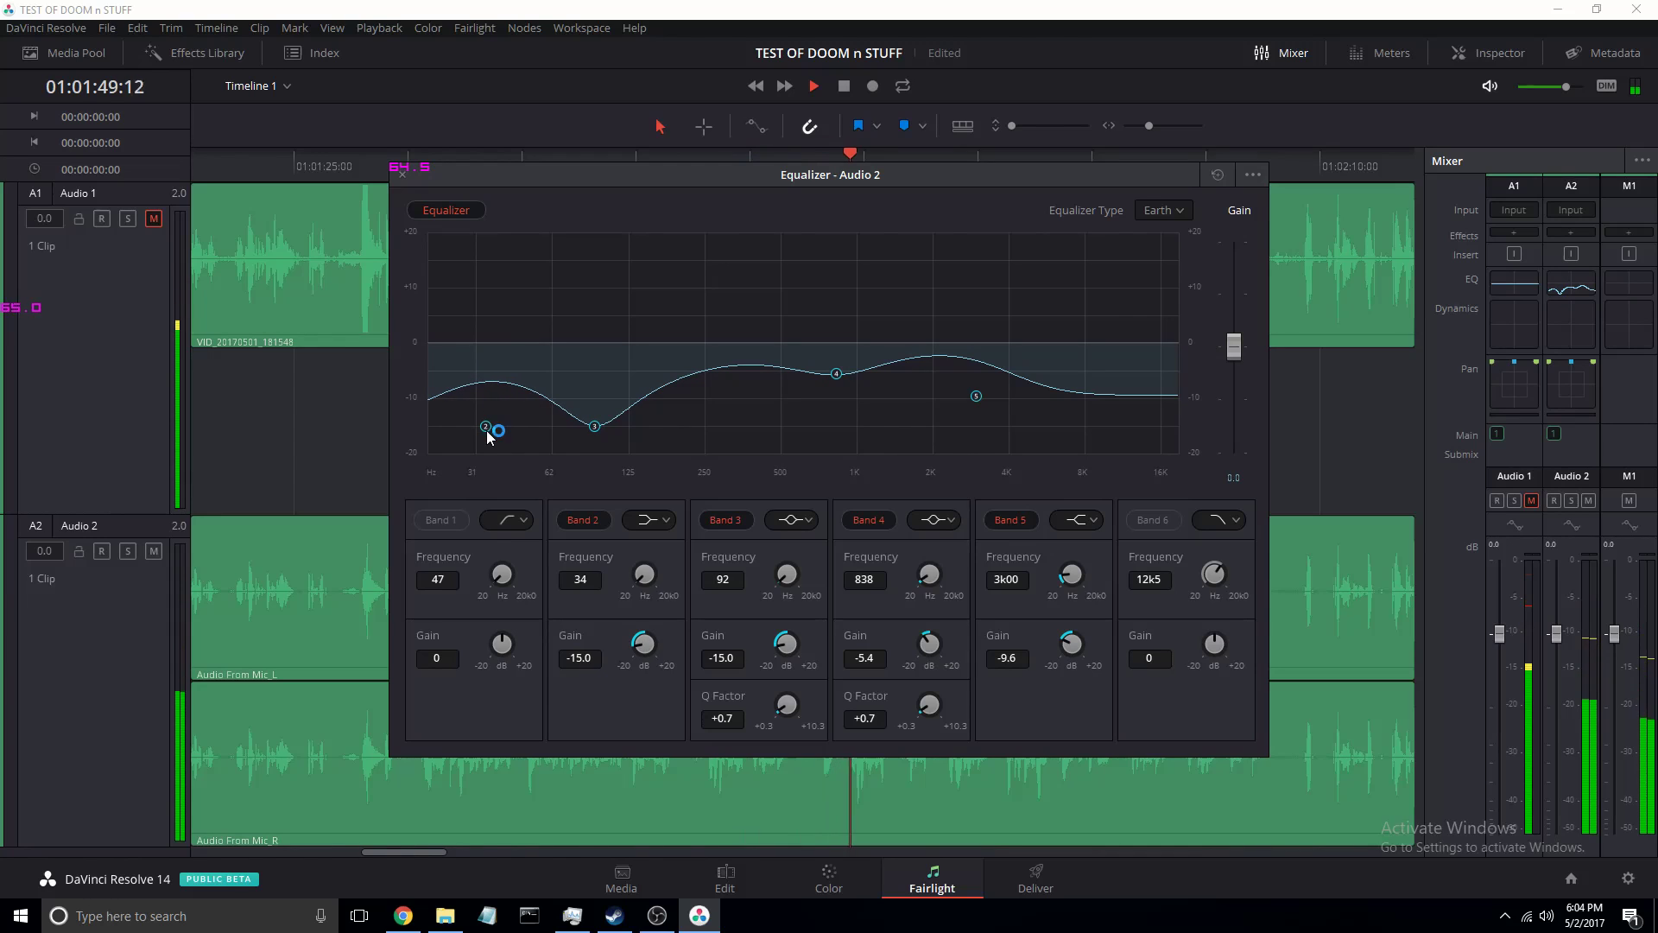
left_click_drag(594, 427, 630, 430)
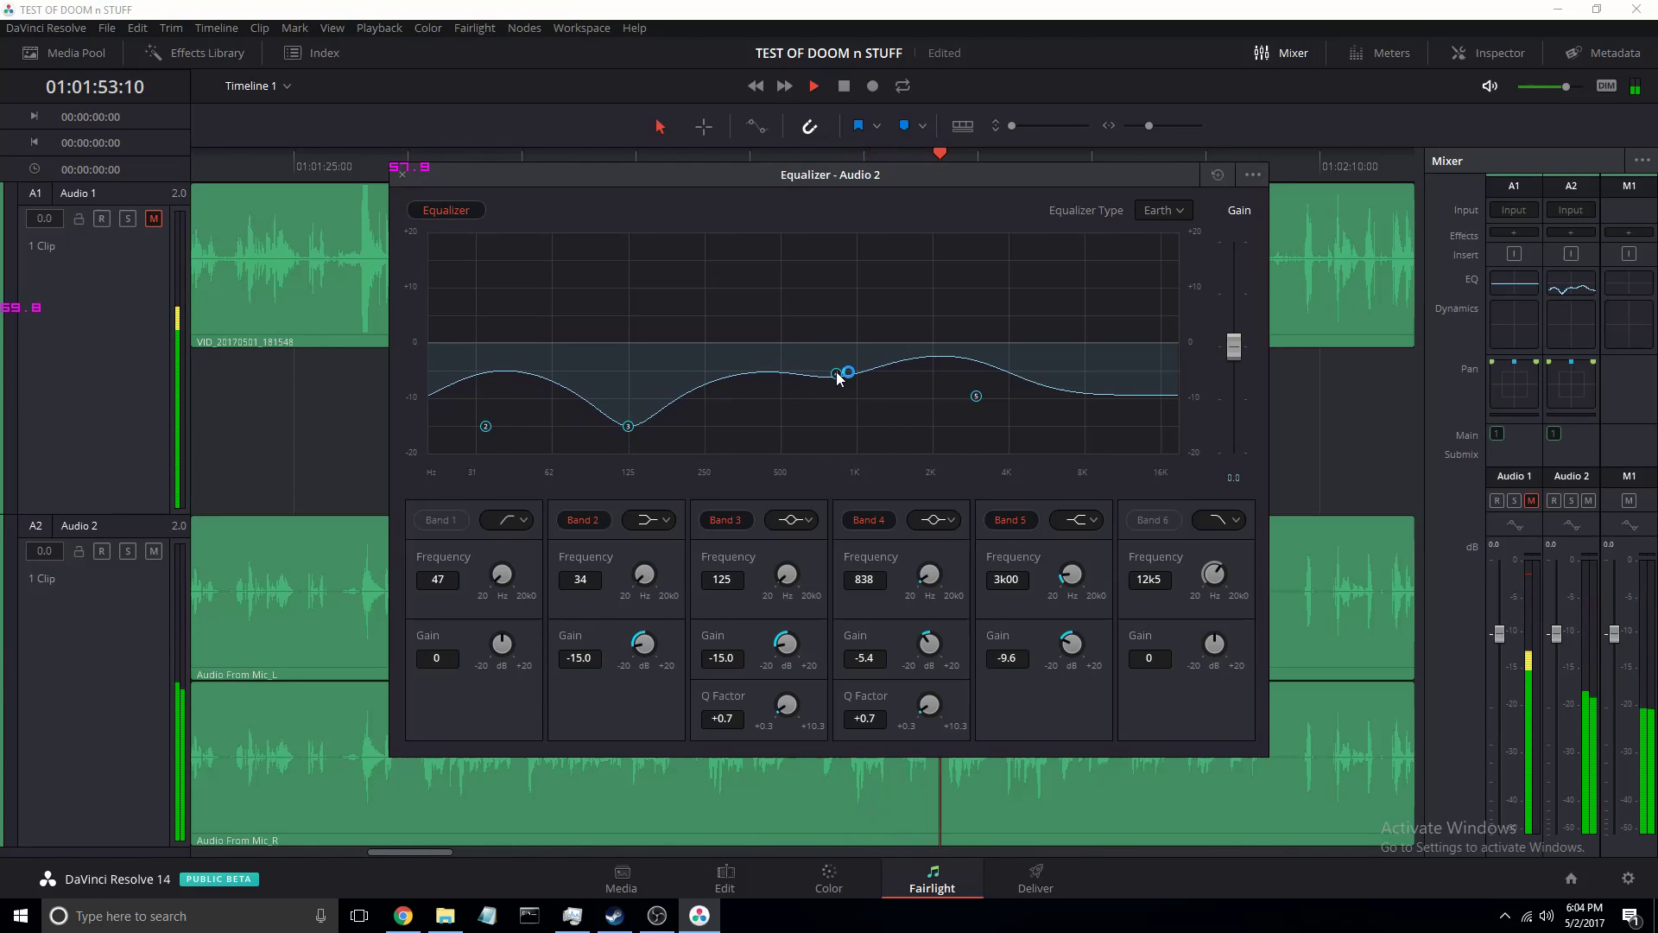
left_click_drag(837, 373, 838, 388)
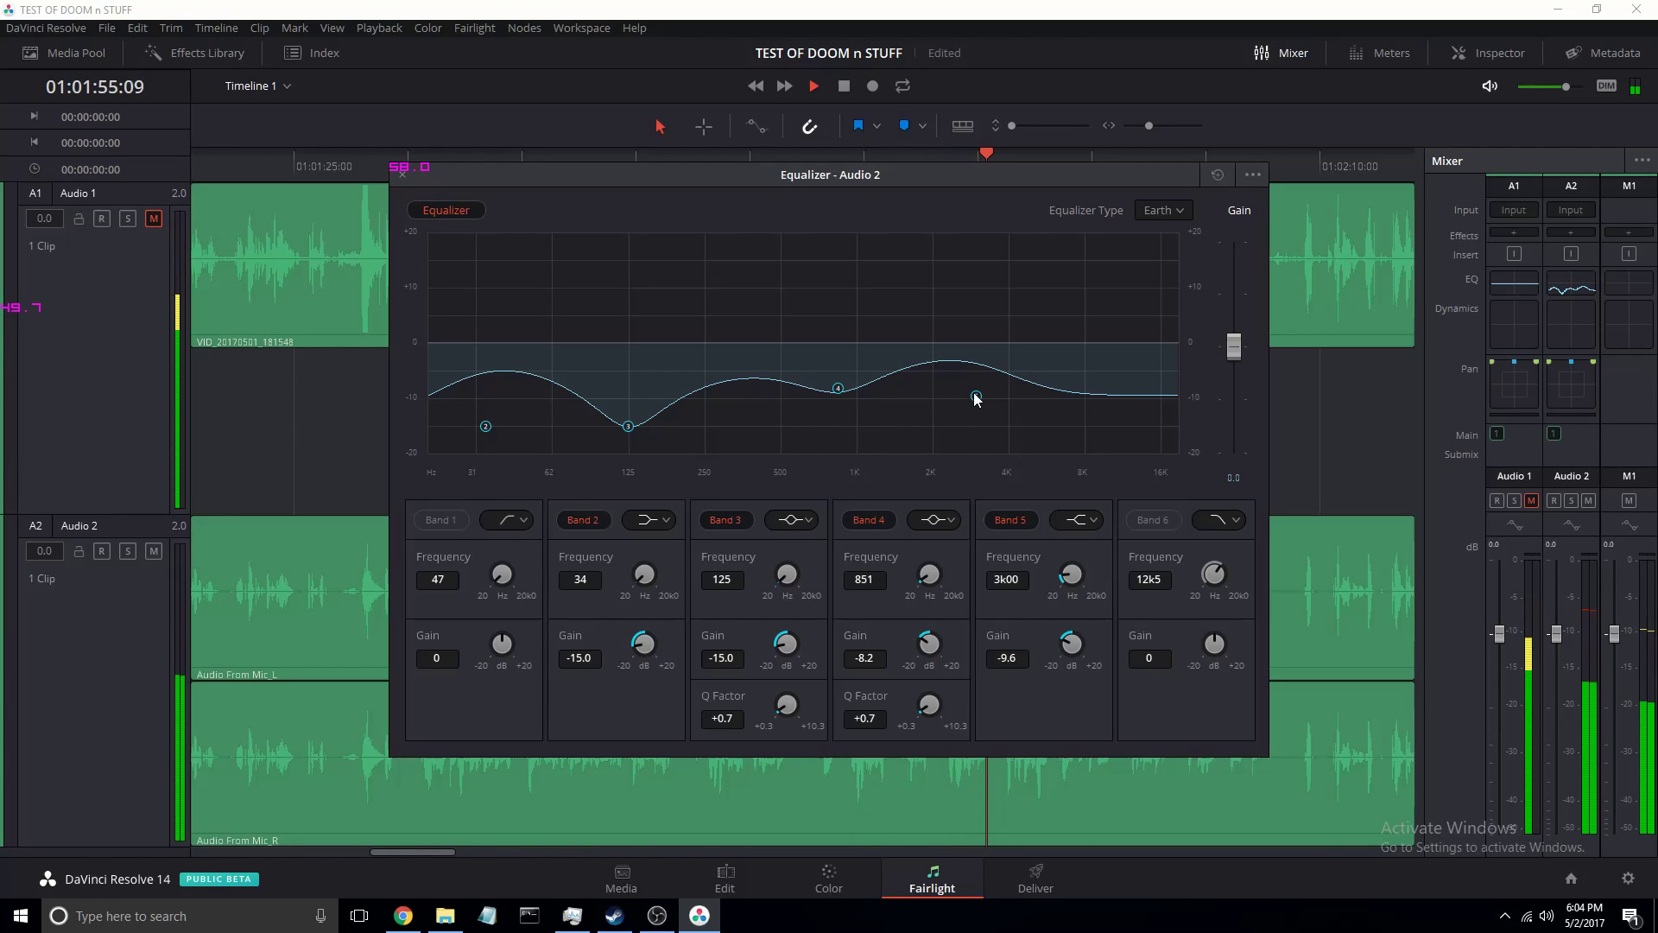
left_click_drag(975, 396, 1008, 400)
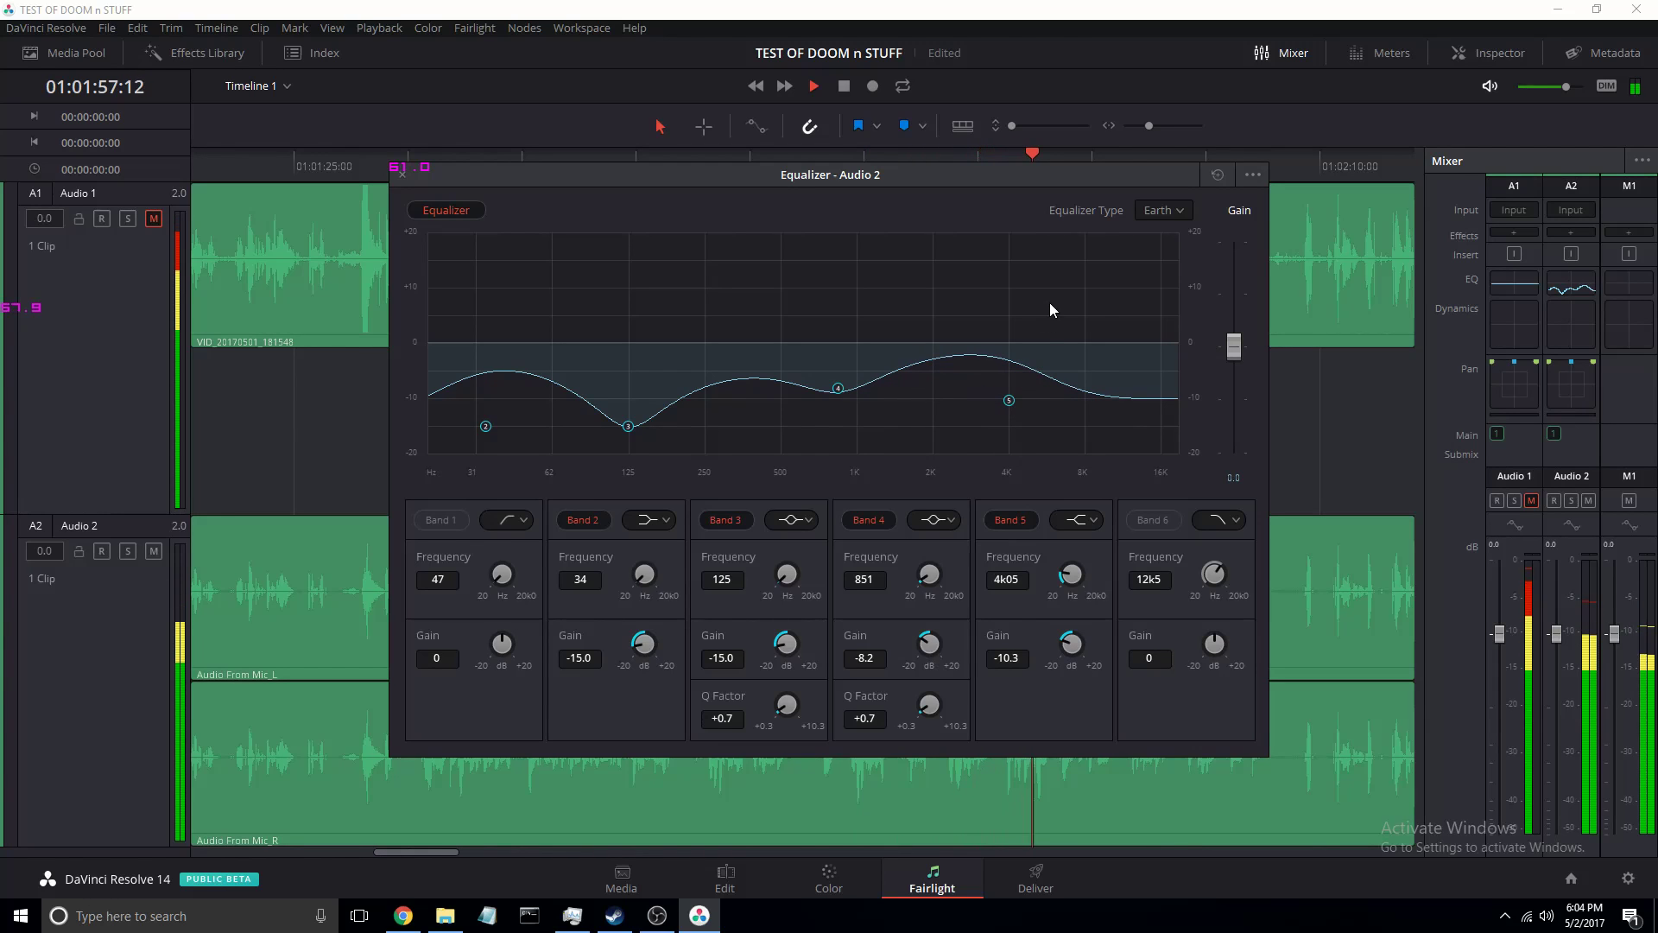
- Lower the equalizer's overall gain to -4.6 dB and close the Equalizer window
left_click(1236, 352)
mouse_move(1236, 352)
left_mouse_down()
mouse_move(1239, 318)
mouse_move(1235, 379)
left_mouse_up()
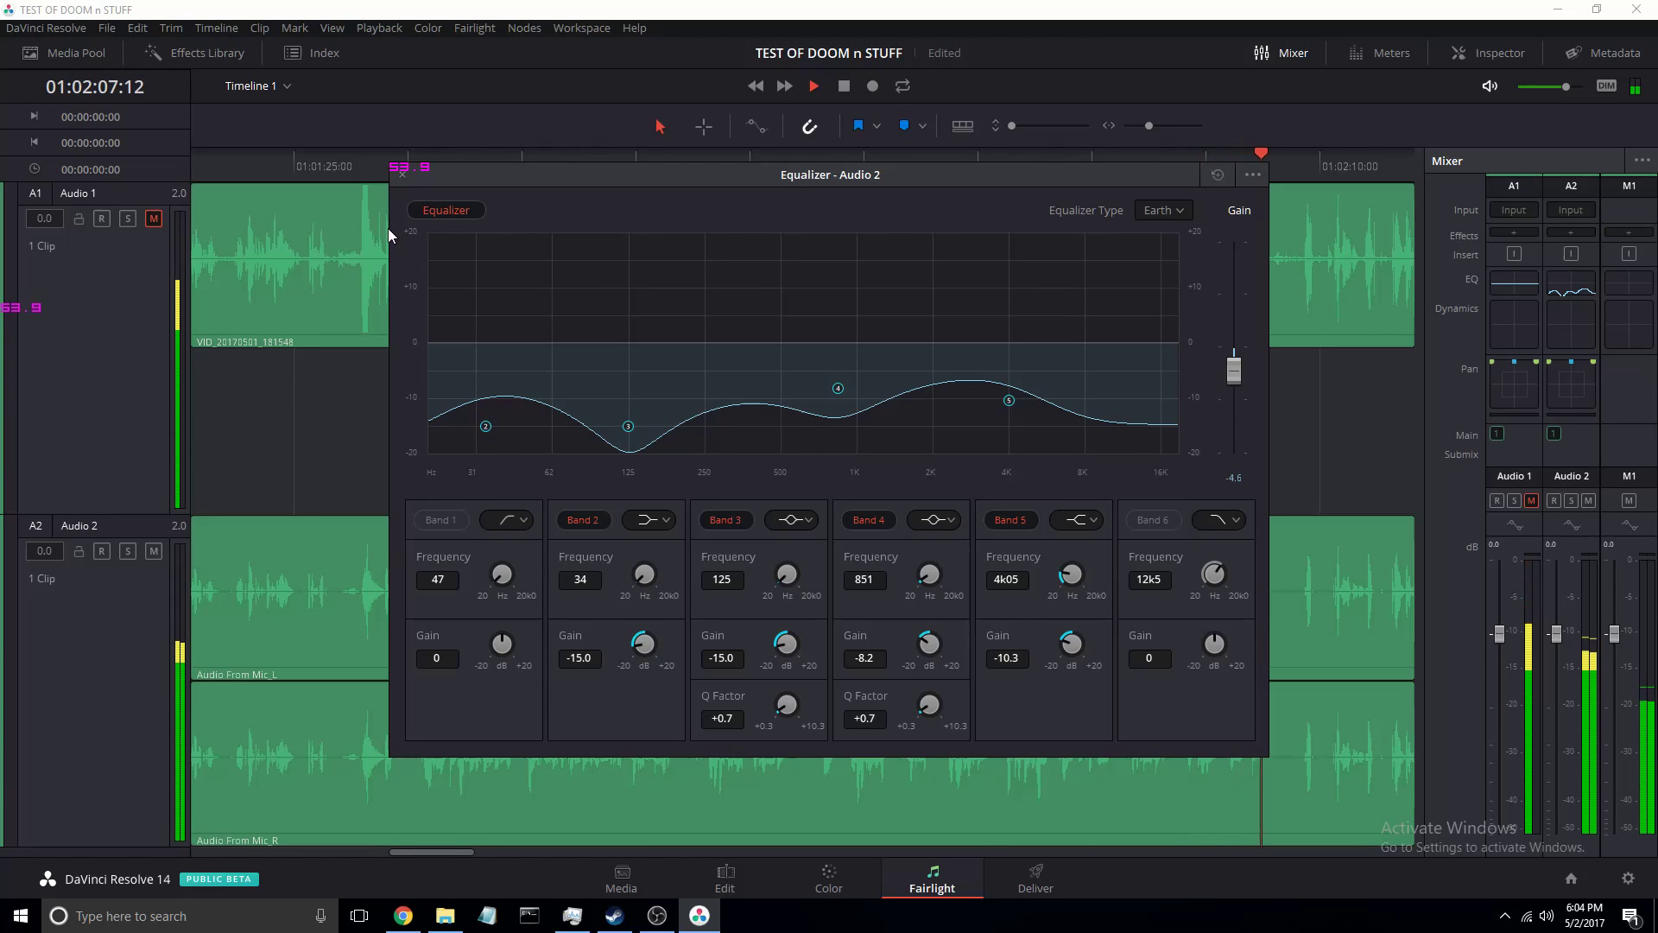
left_click(403, 174)
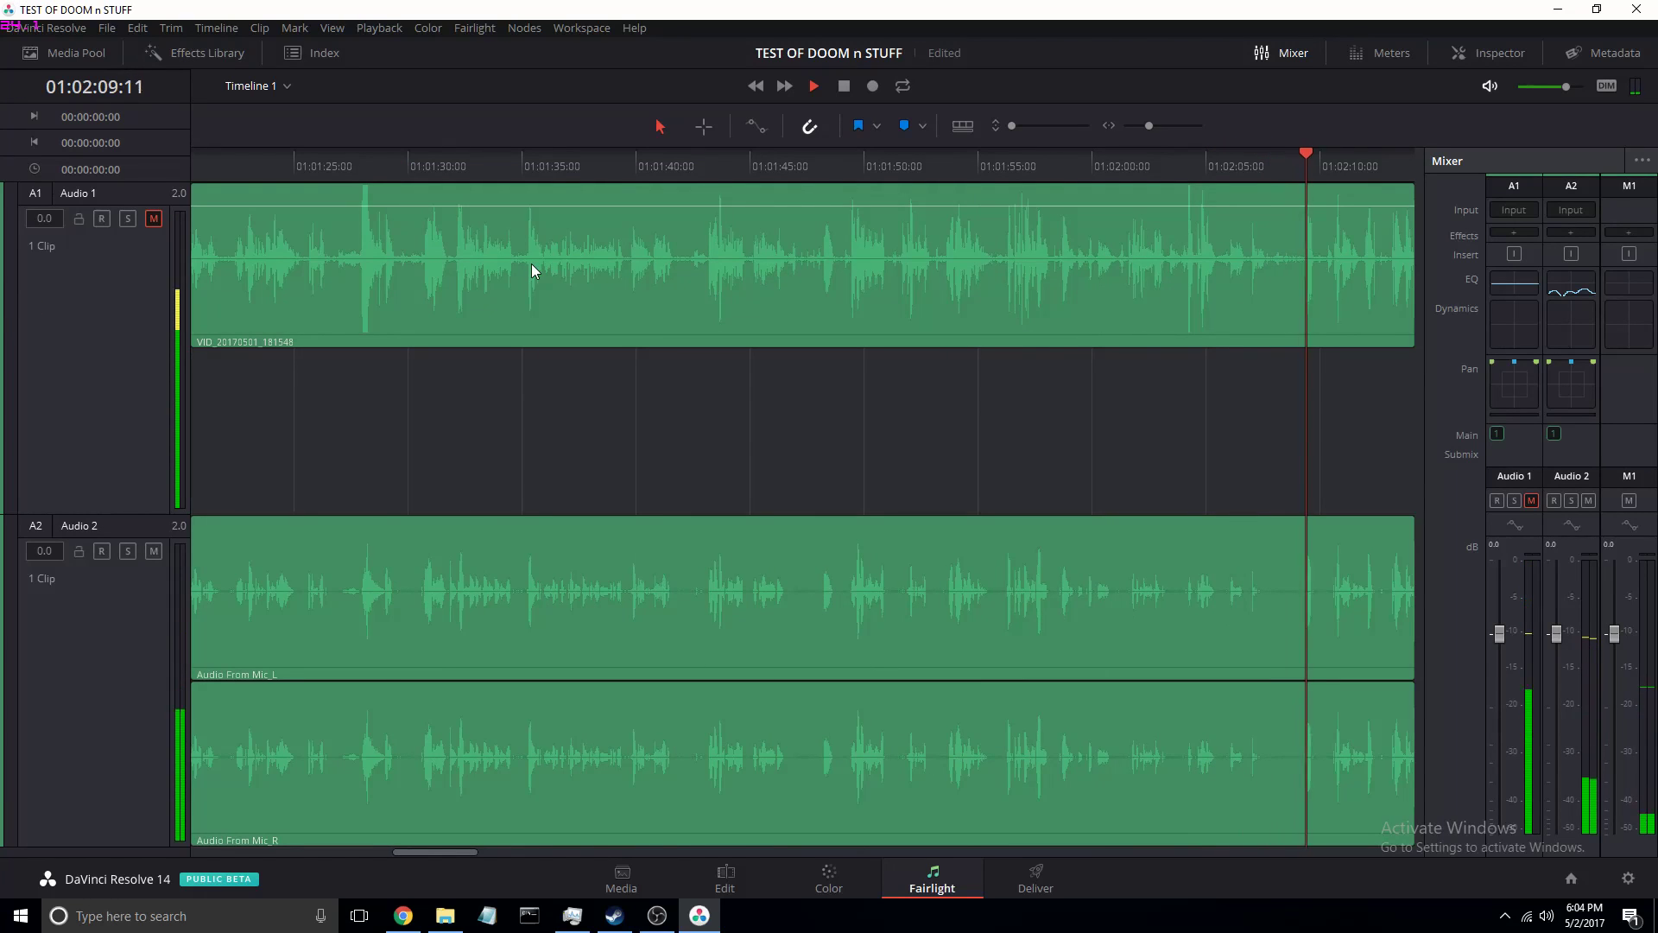
- Stop playback, return to the Edit page and show the audio mixer
left_click(844, 86)
left_click(729, 876)
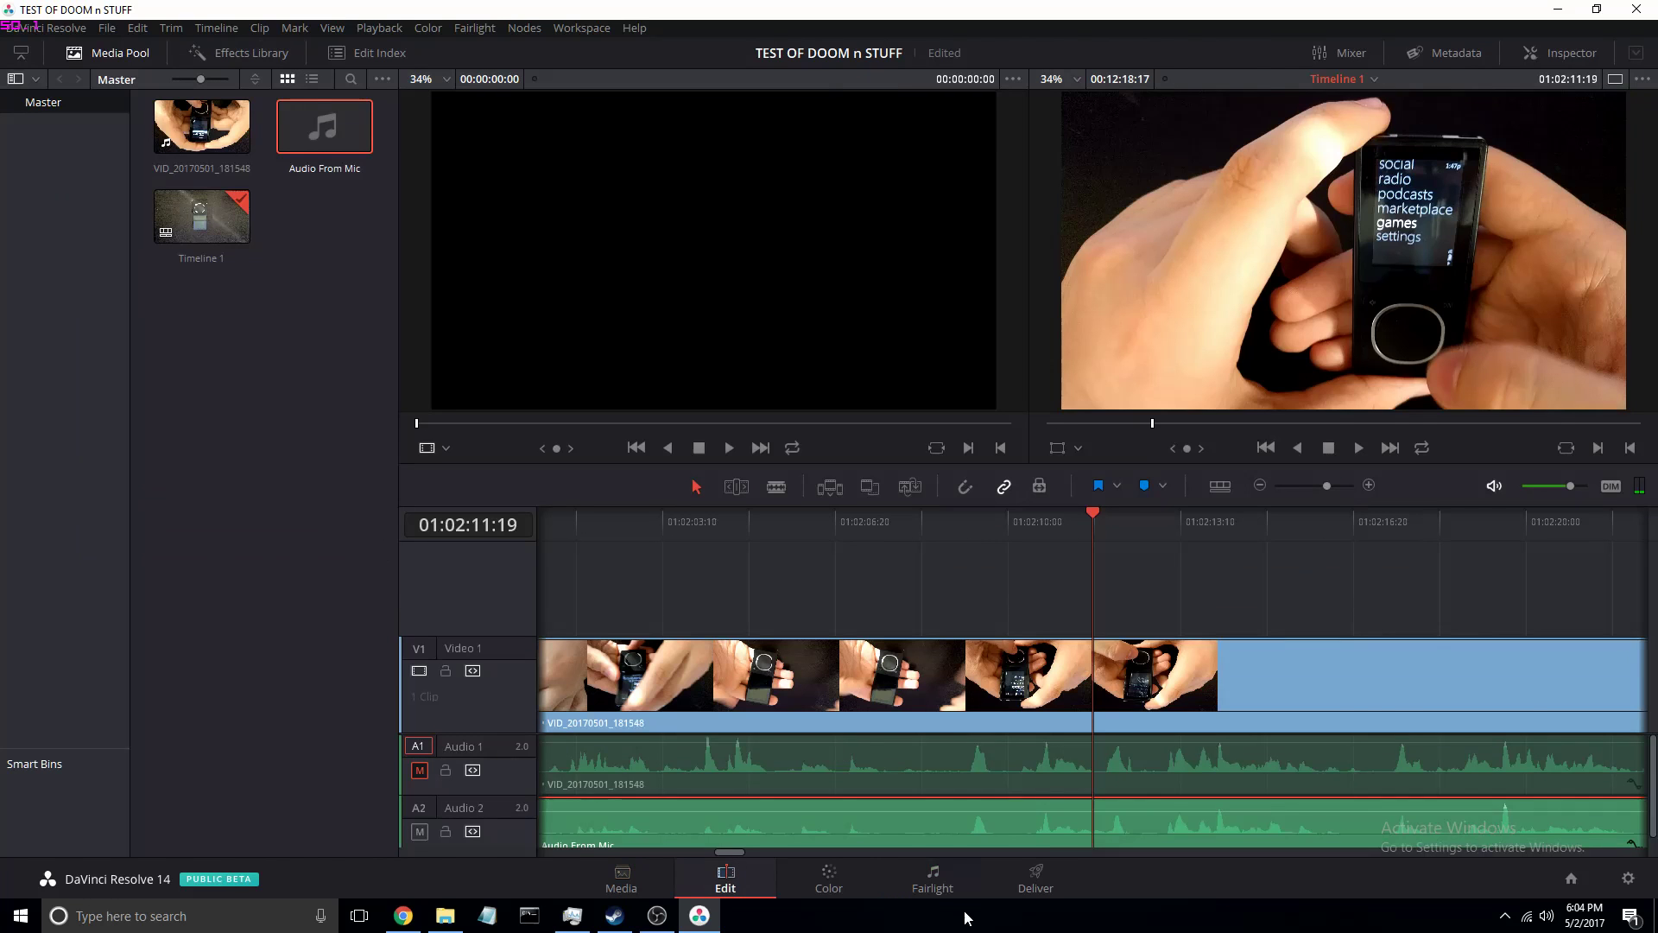
left_click(1323, 53)
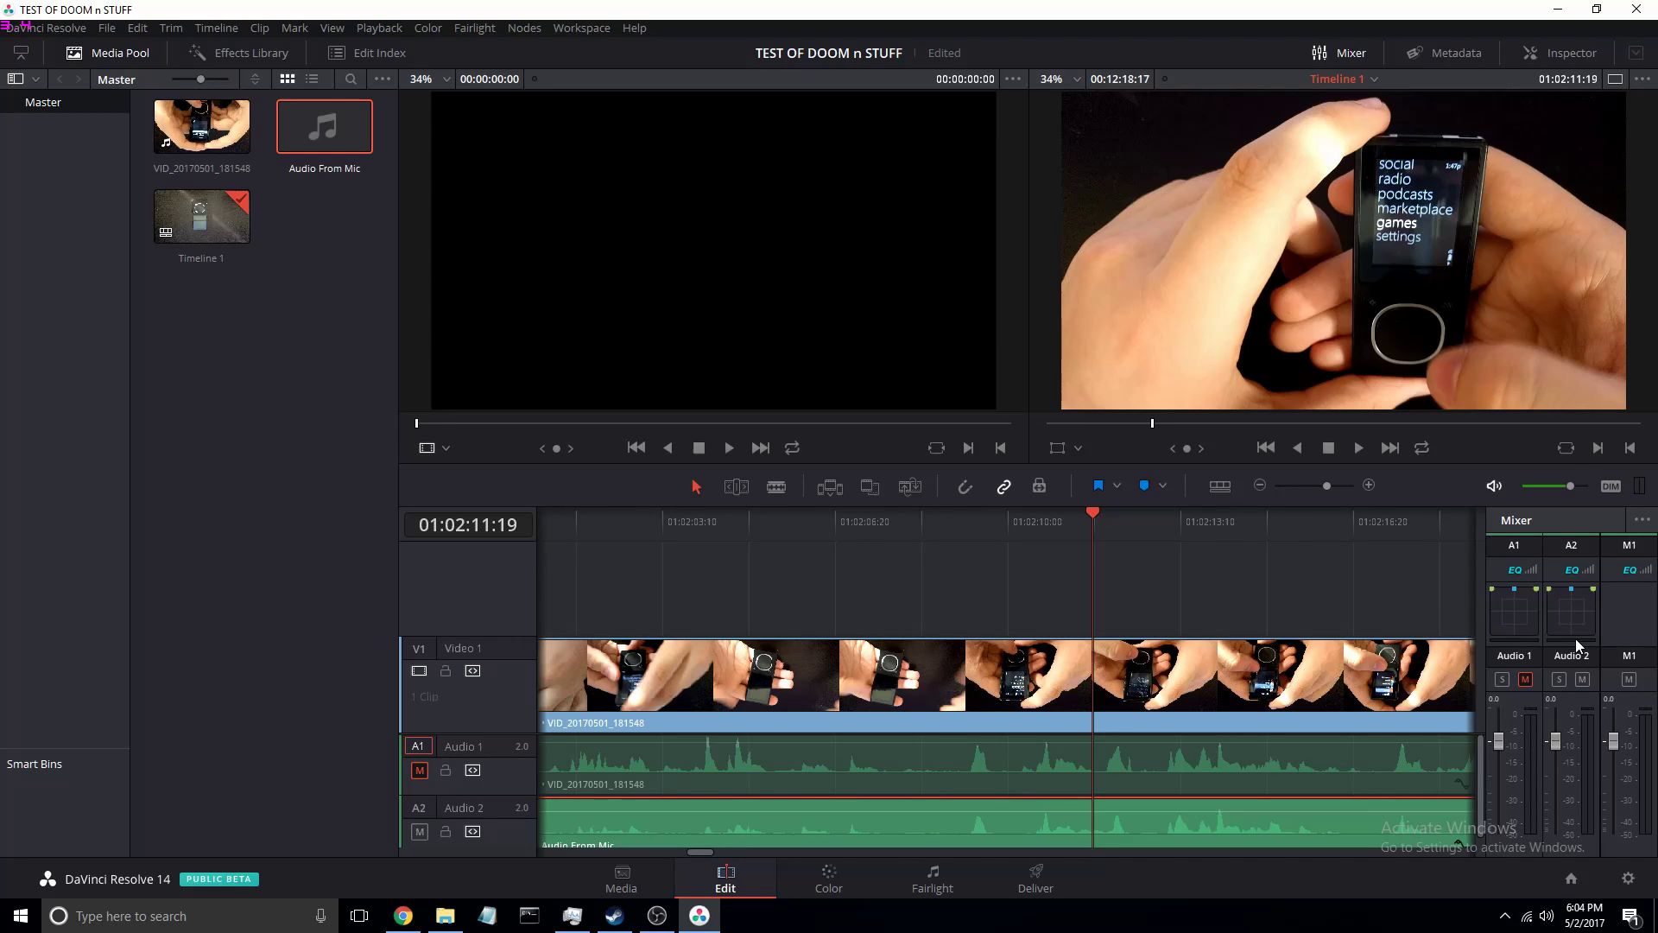
- In the Audio 2 pan window, centre the pan left-to-right, try rotating it, then reset it to top centre
double_click(1575, 612)
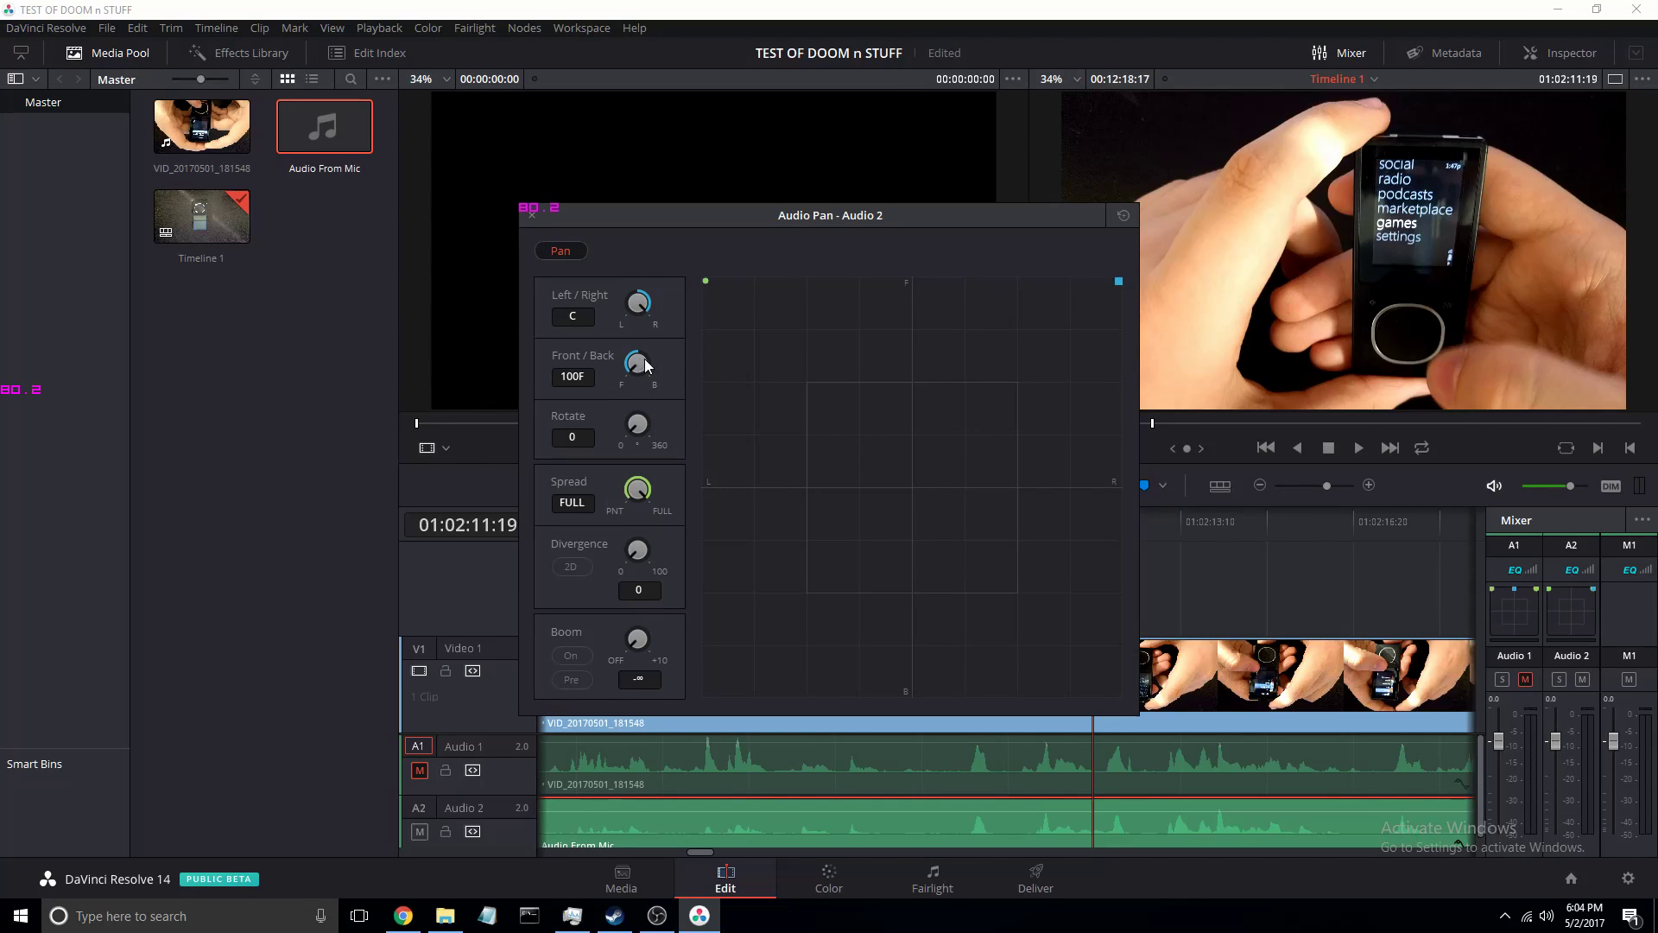
left_click_drag(645, 361, 521, 355)
left_click_drag(639, 423, 567, 531)
left_click_drag(644, 443, 605, 432)
- Close the Audio 2 pan window and mixer, then toggle the DIM monitoring button several times
left_click(530, 215)
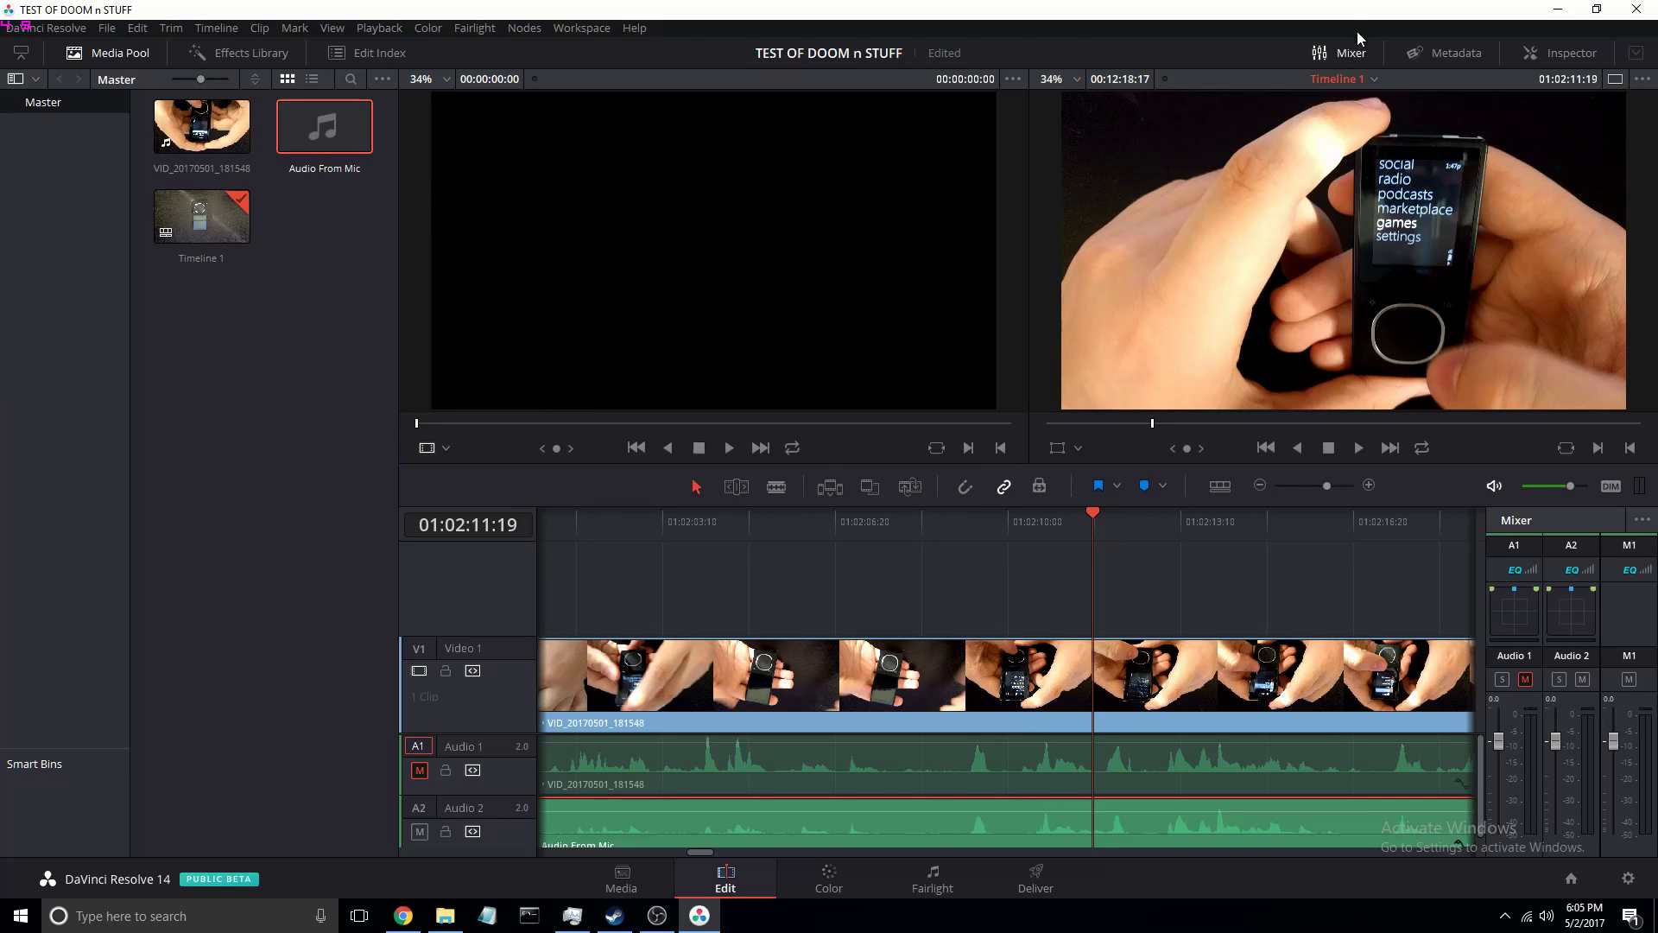
left_click(1350, 52)
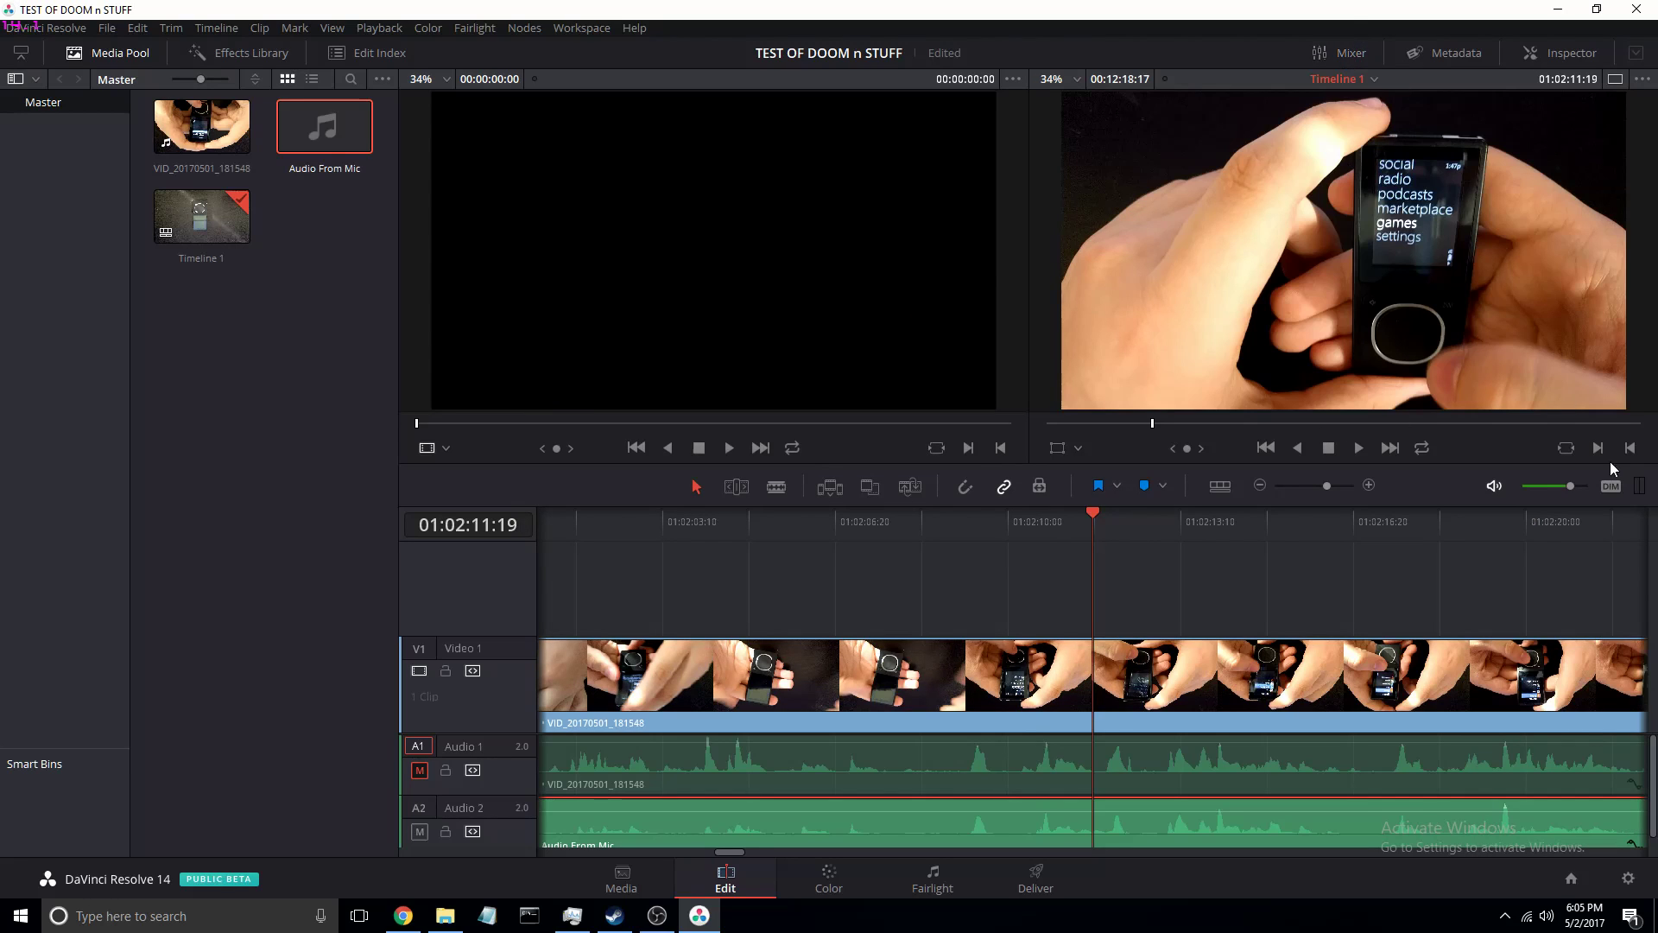
left_click(1608, 489)
left_click(1607, 489)
left_click(1608, 489)
left_click(1608, 488)
left_click(1608, 489)
left_click(1608, 489)
left_click(1608, 489)
- Leave monitoring undimmed and preview the timeline, stopping at 01:02:14:27
left_click(1609, 488)
key("space")
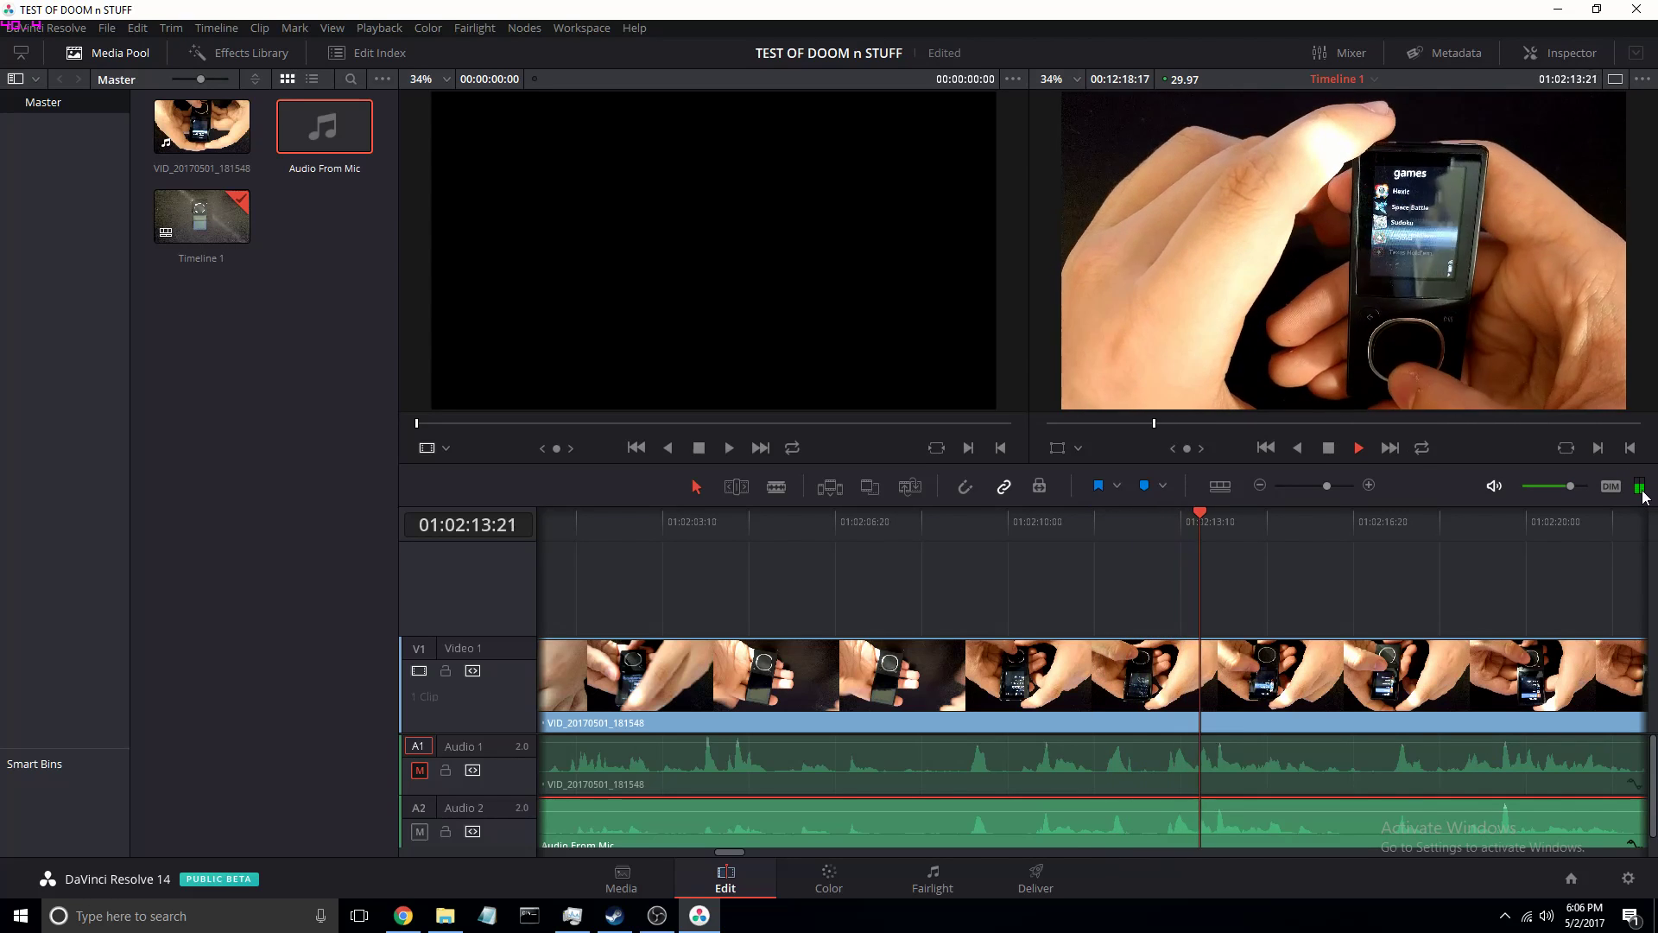
left_click(1328, 449)
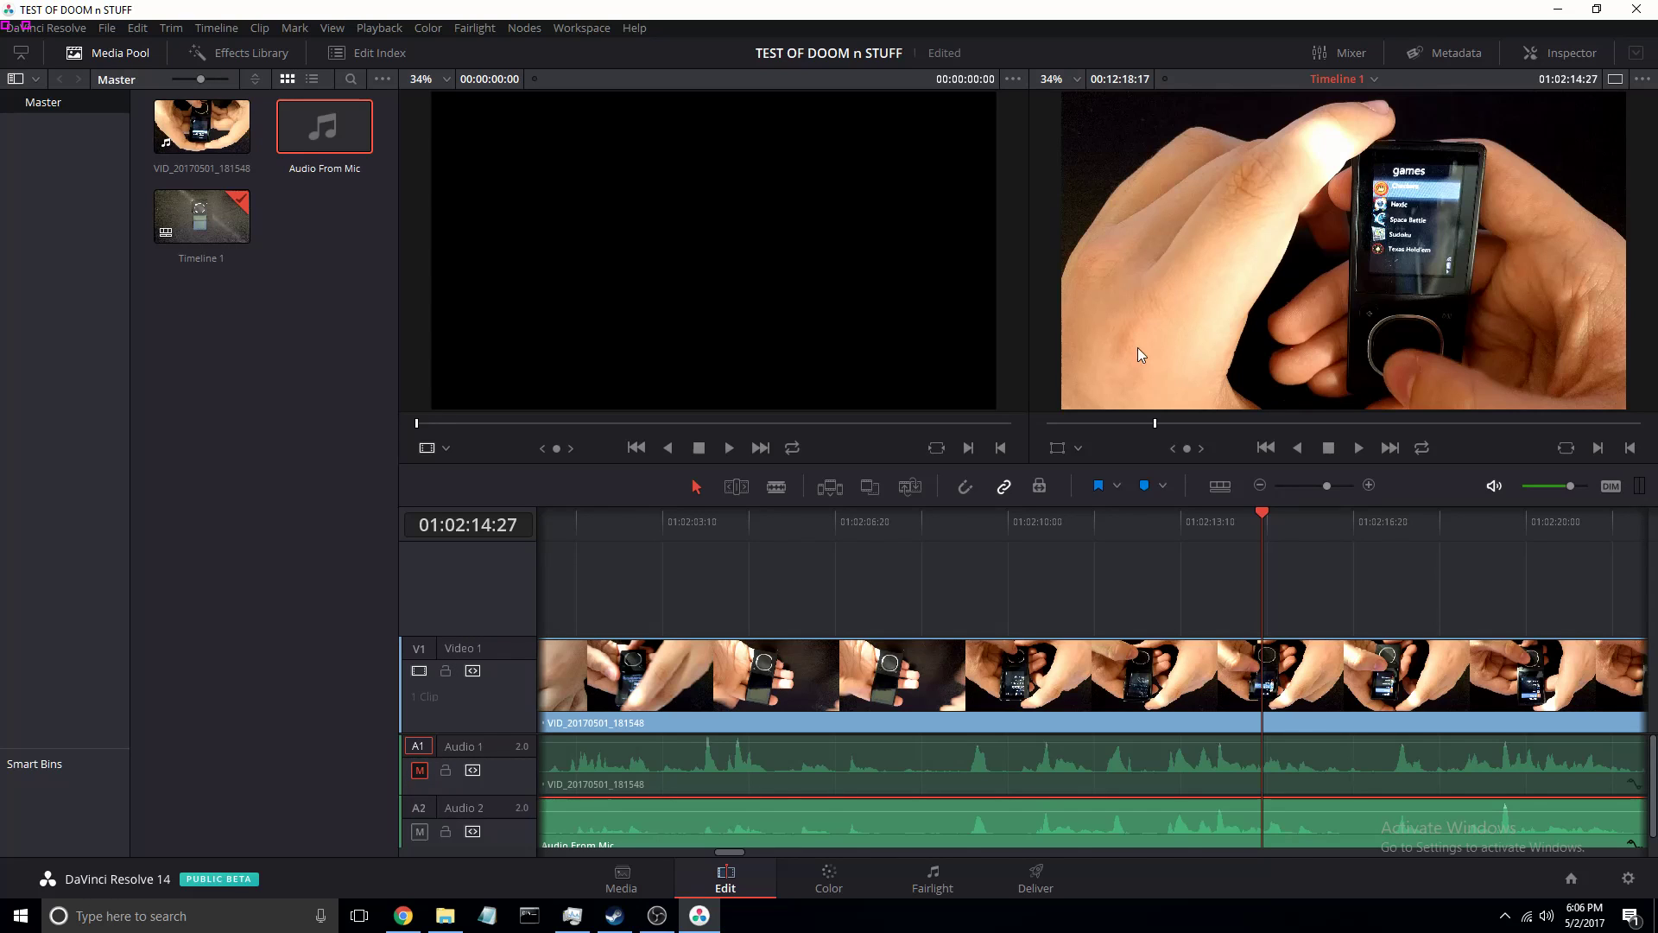
- Open the Deliver page and try Tape output three times, dismissing each missing-hardware warning
left_click(925, 881)
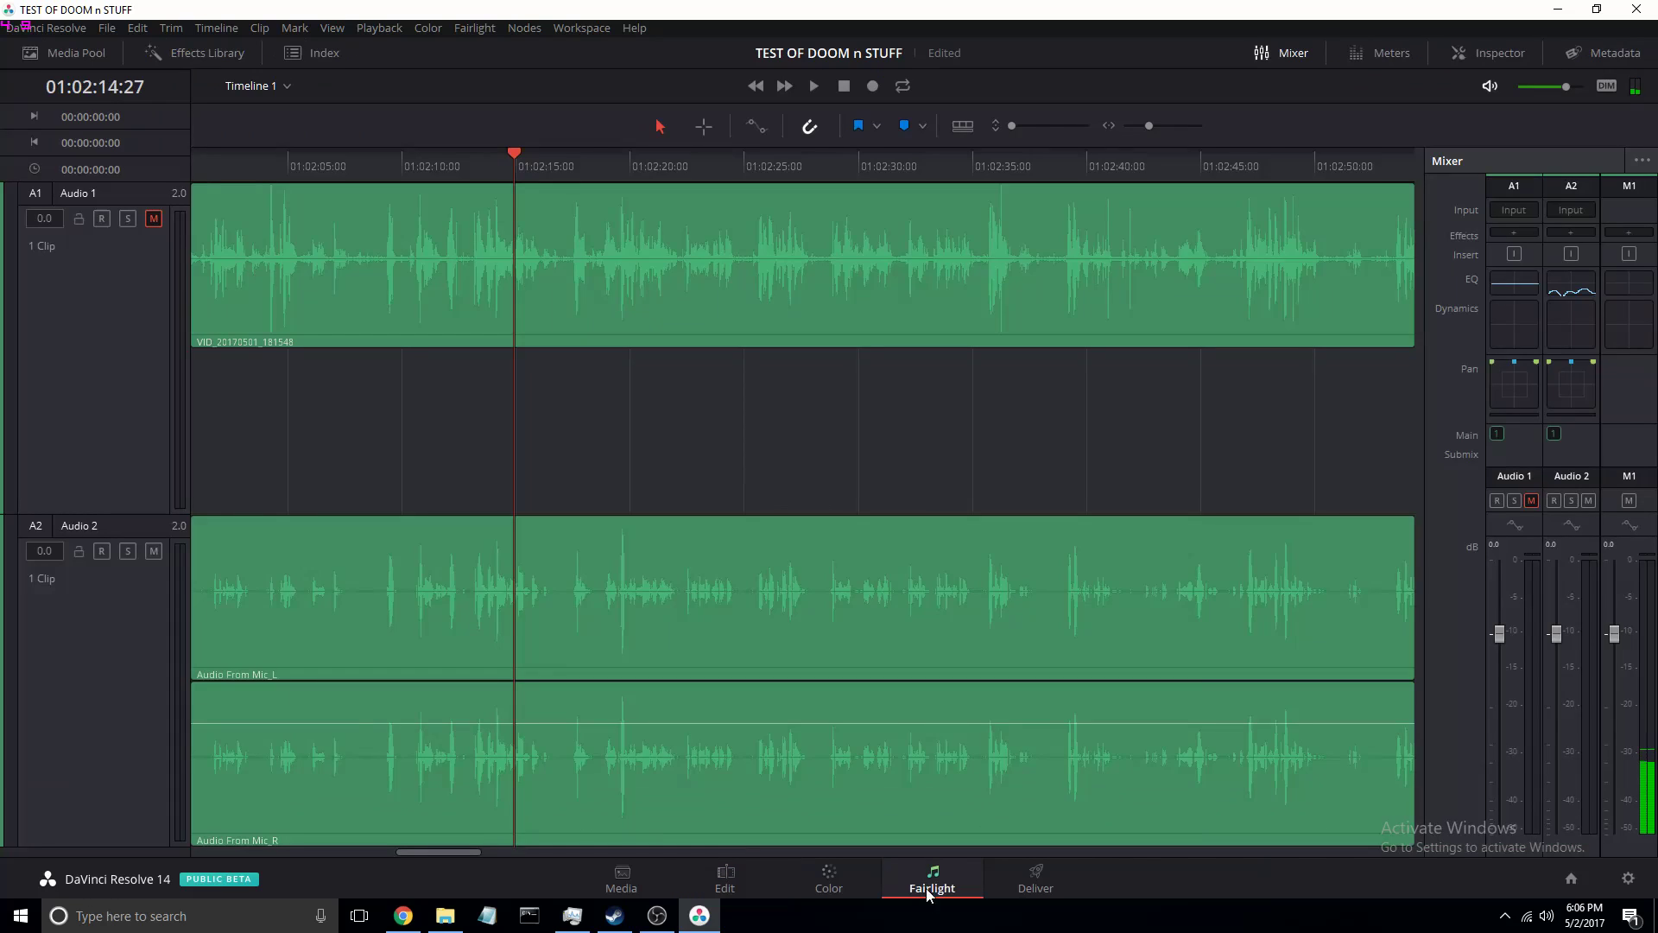
left_click(1034, 878)
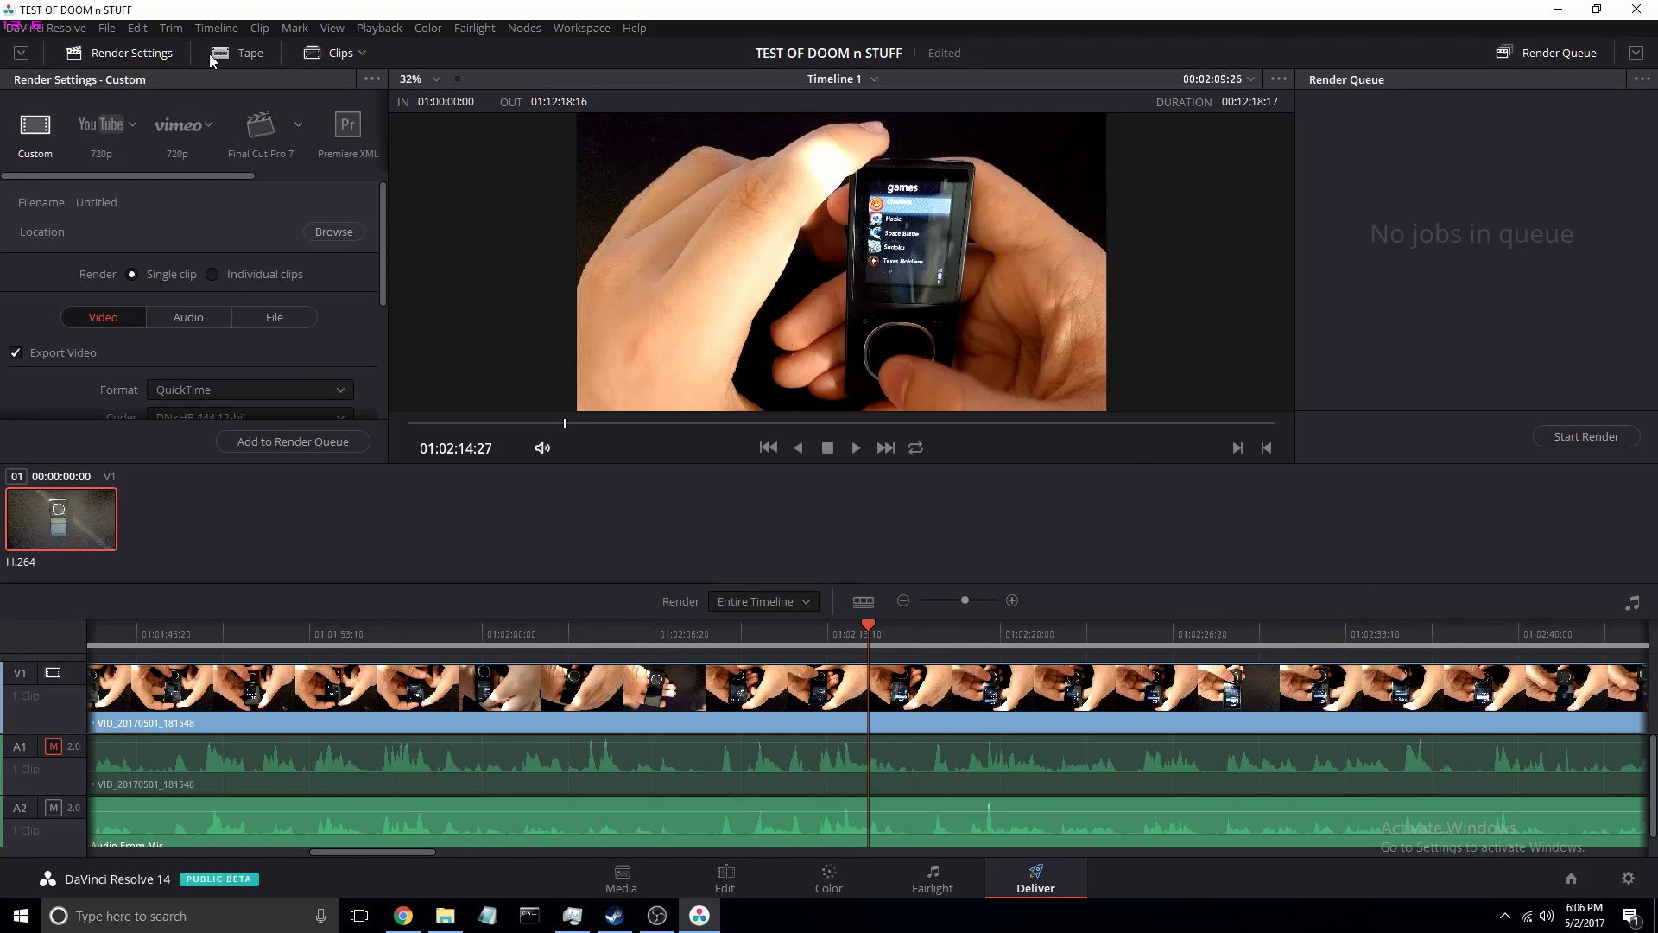
left_click(235, 63)
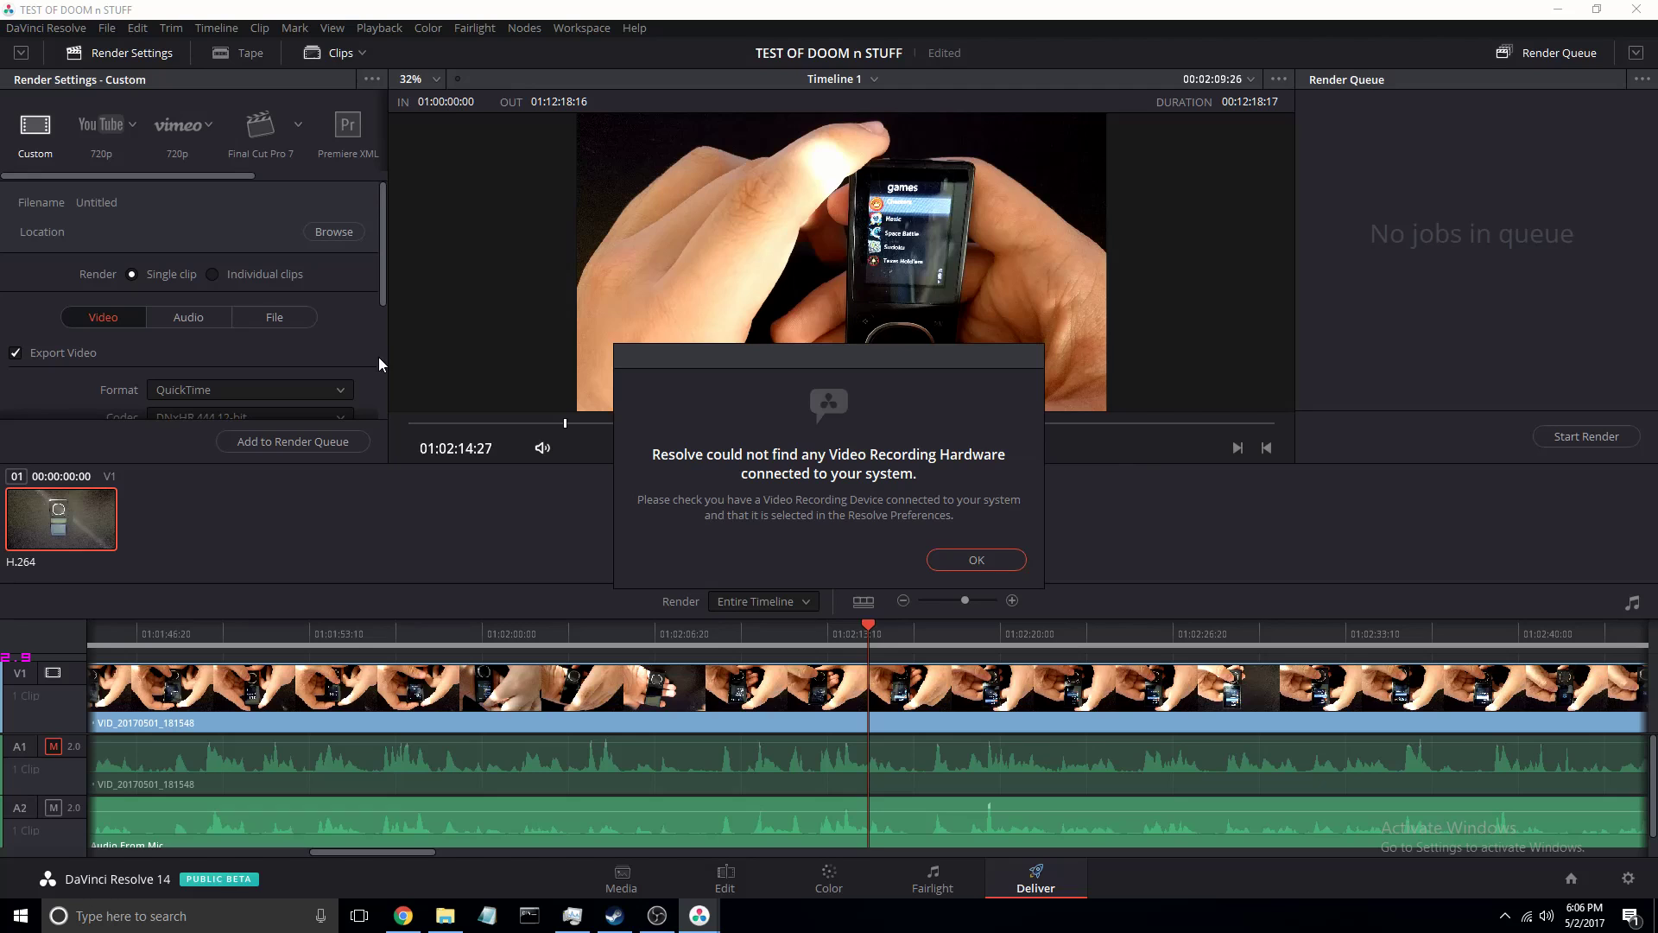
left_click(967, 563)
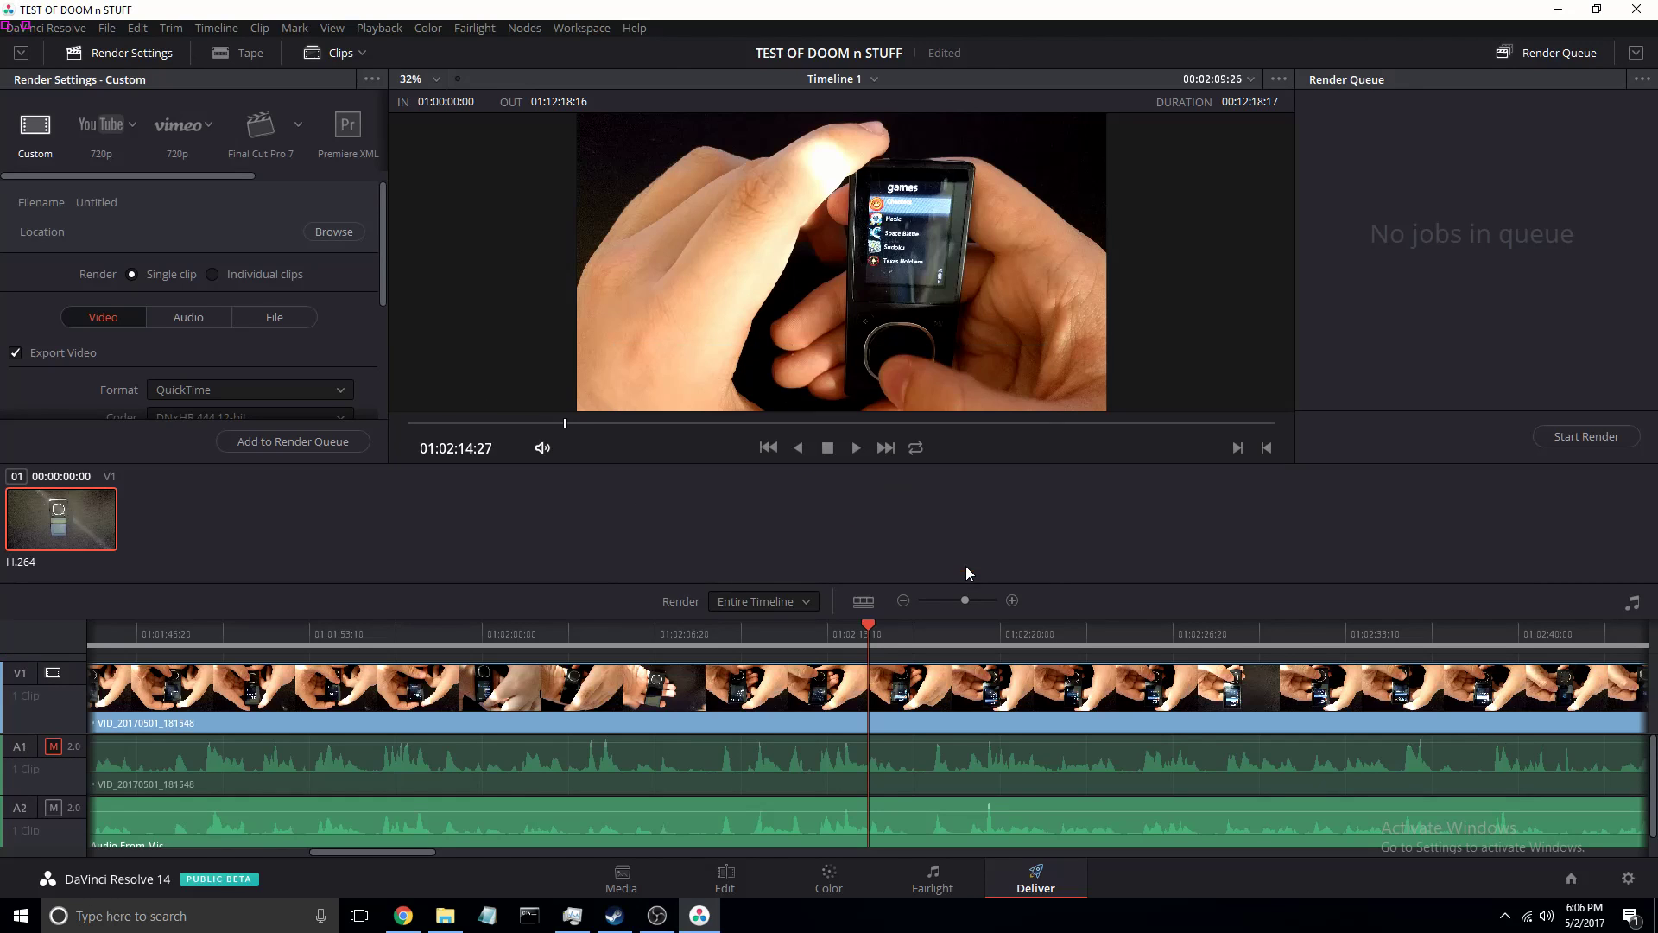
left_click(245, 54)
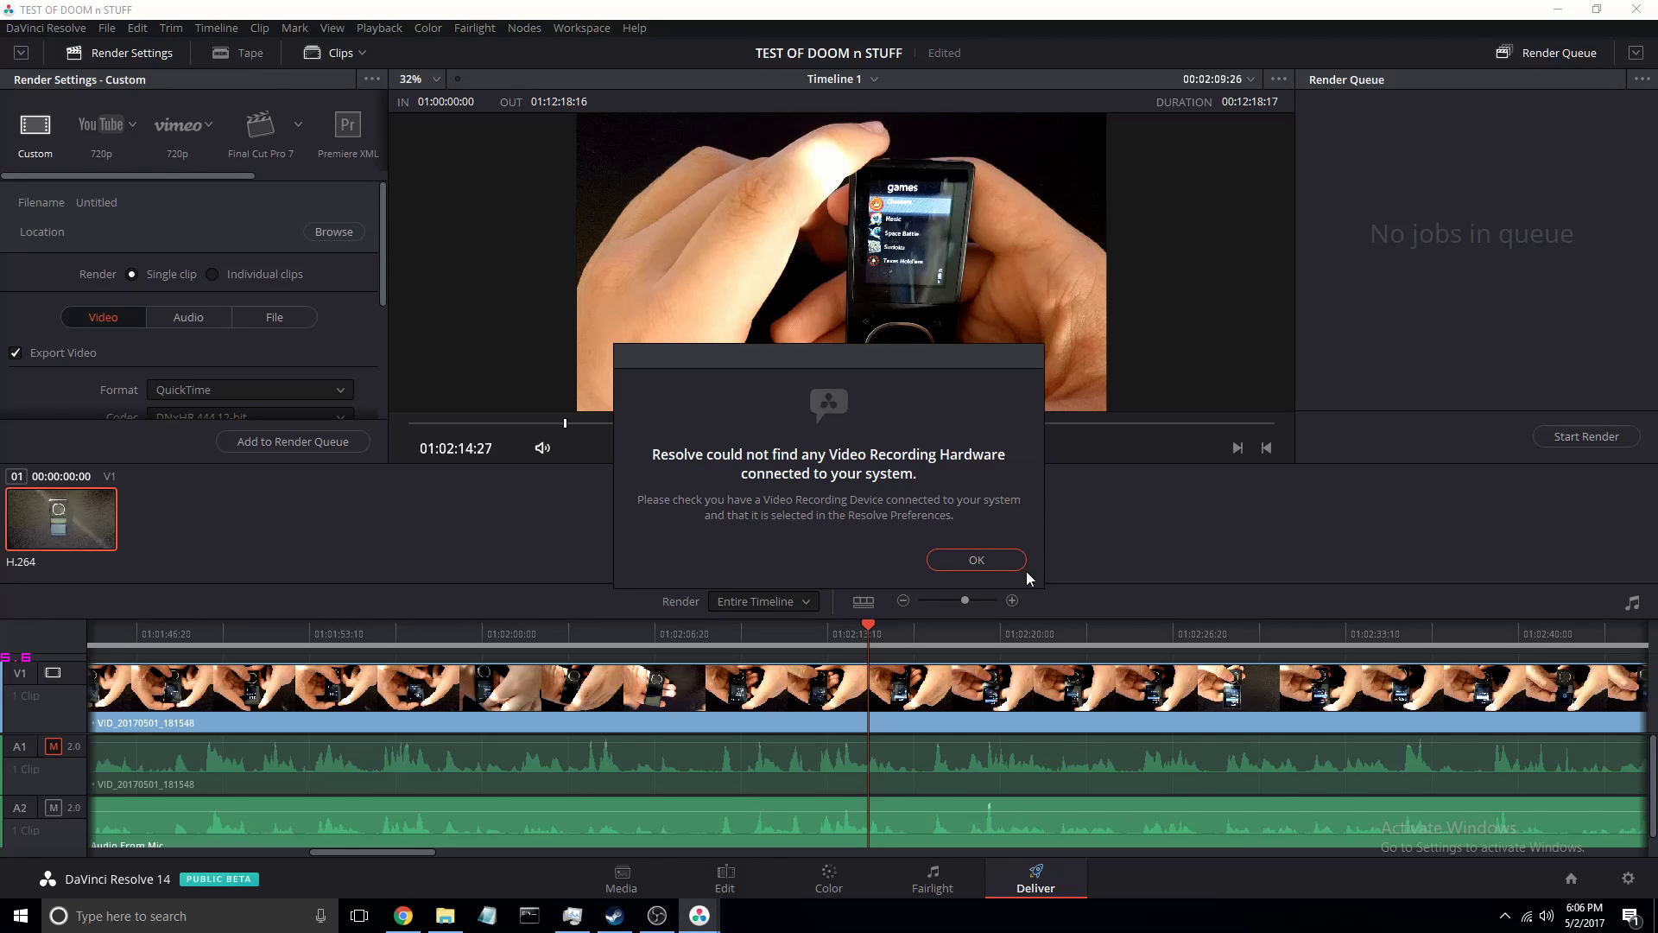
left_click(1006, 560)
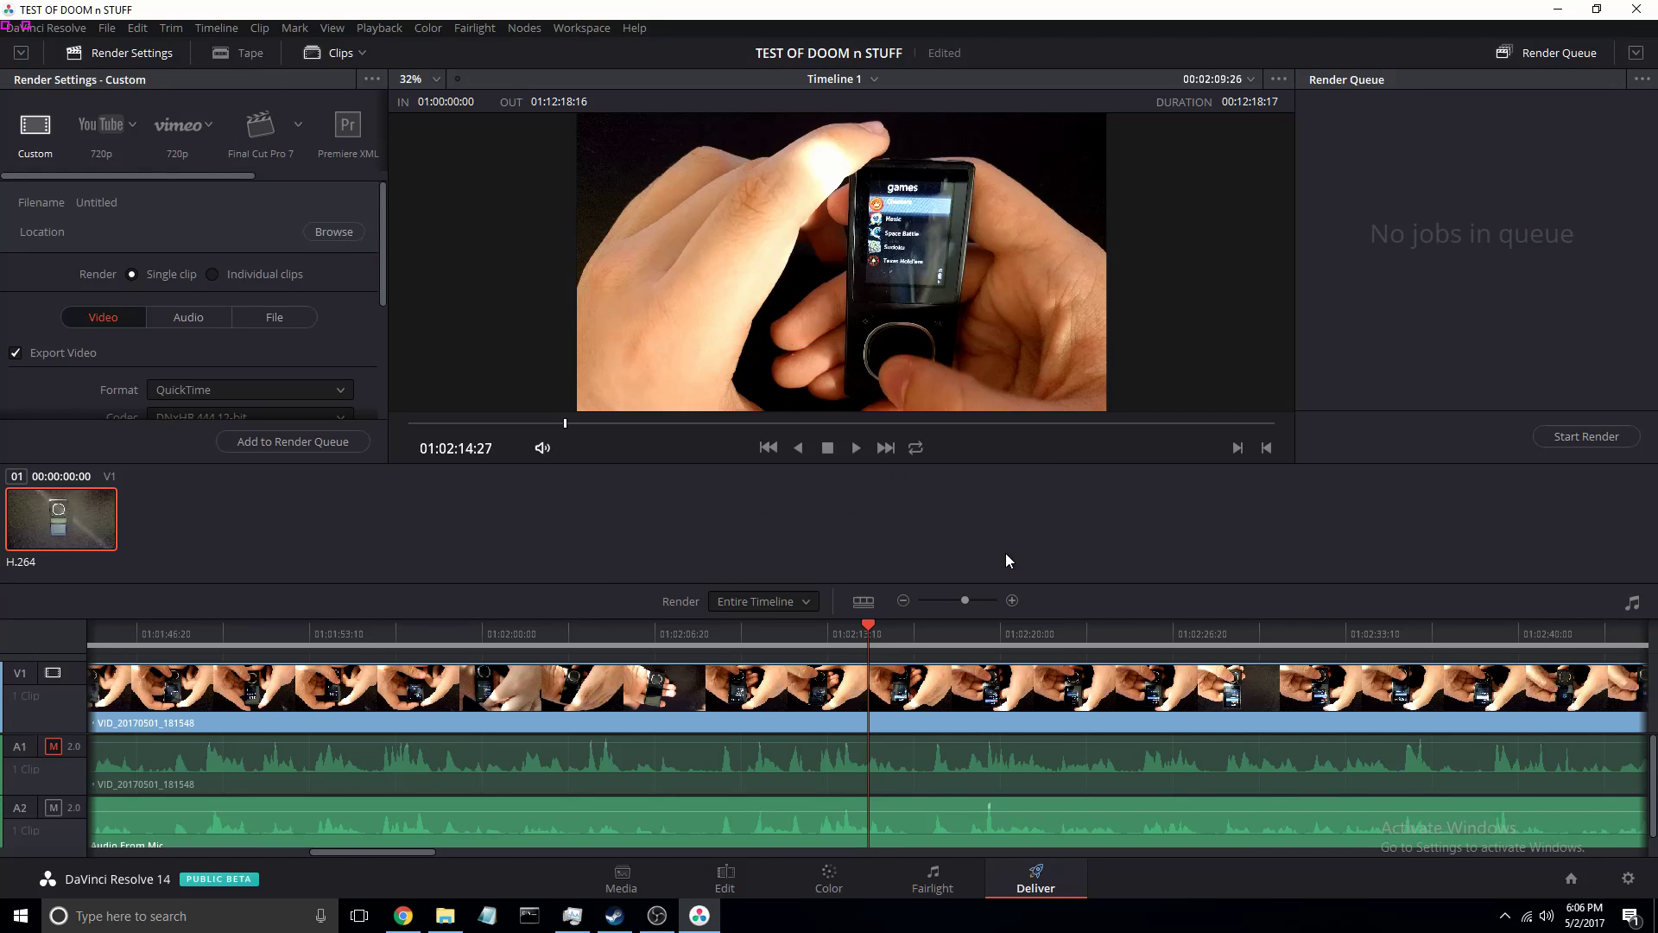
left_click(240, 56)
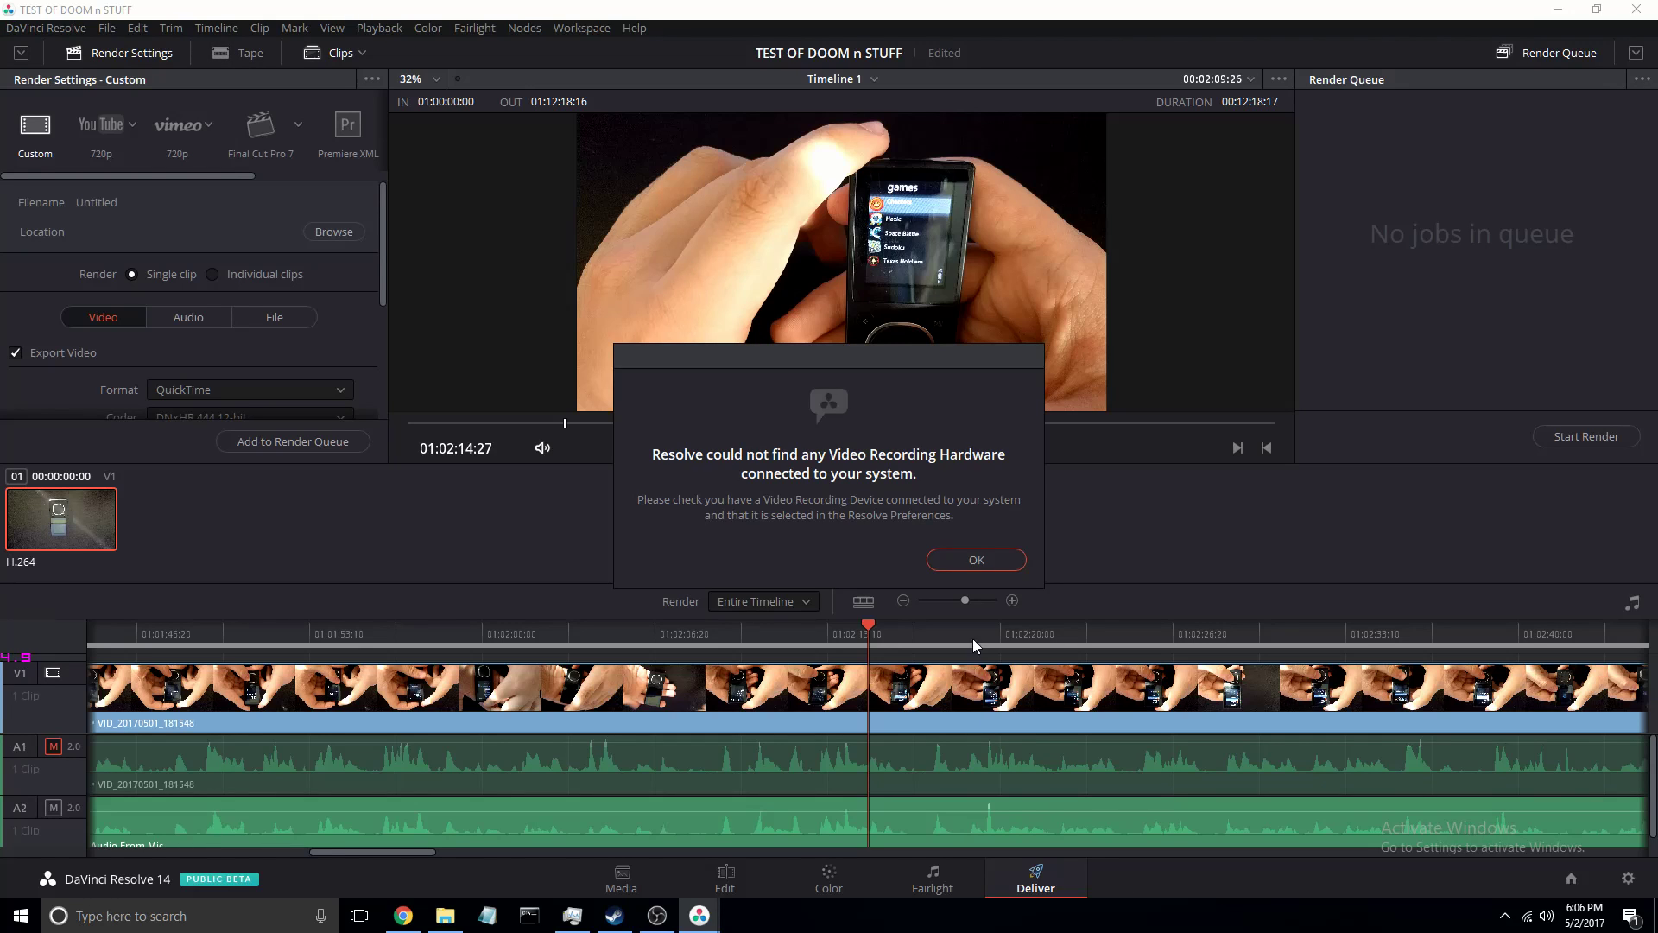
left_click(984, 562)
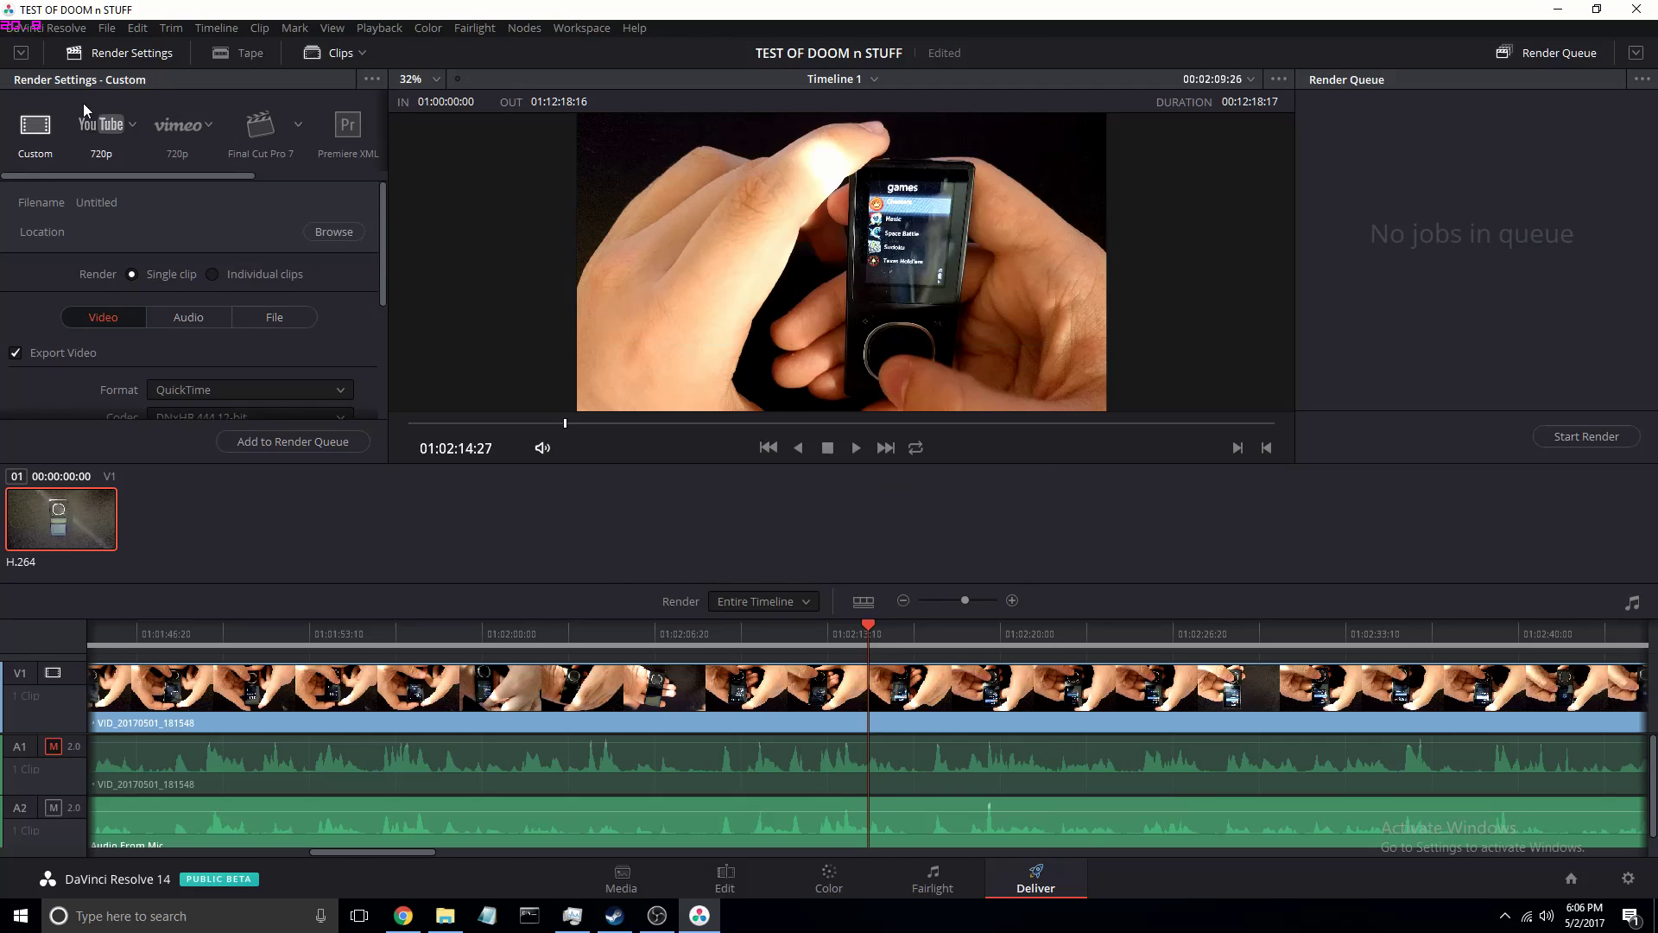
- Choose the YouTube render preset at 1080p, keeping the resolution at 1920 x 1080 HD
left_click(122, 122)
left_click(132, 126)
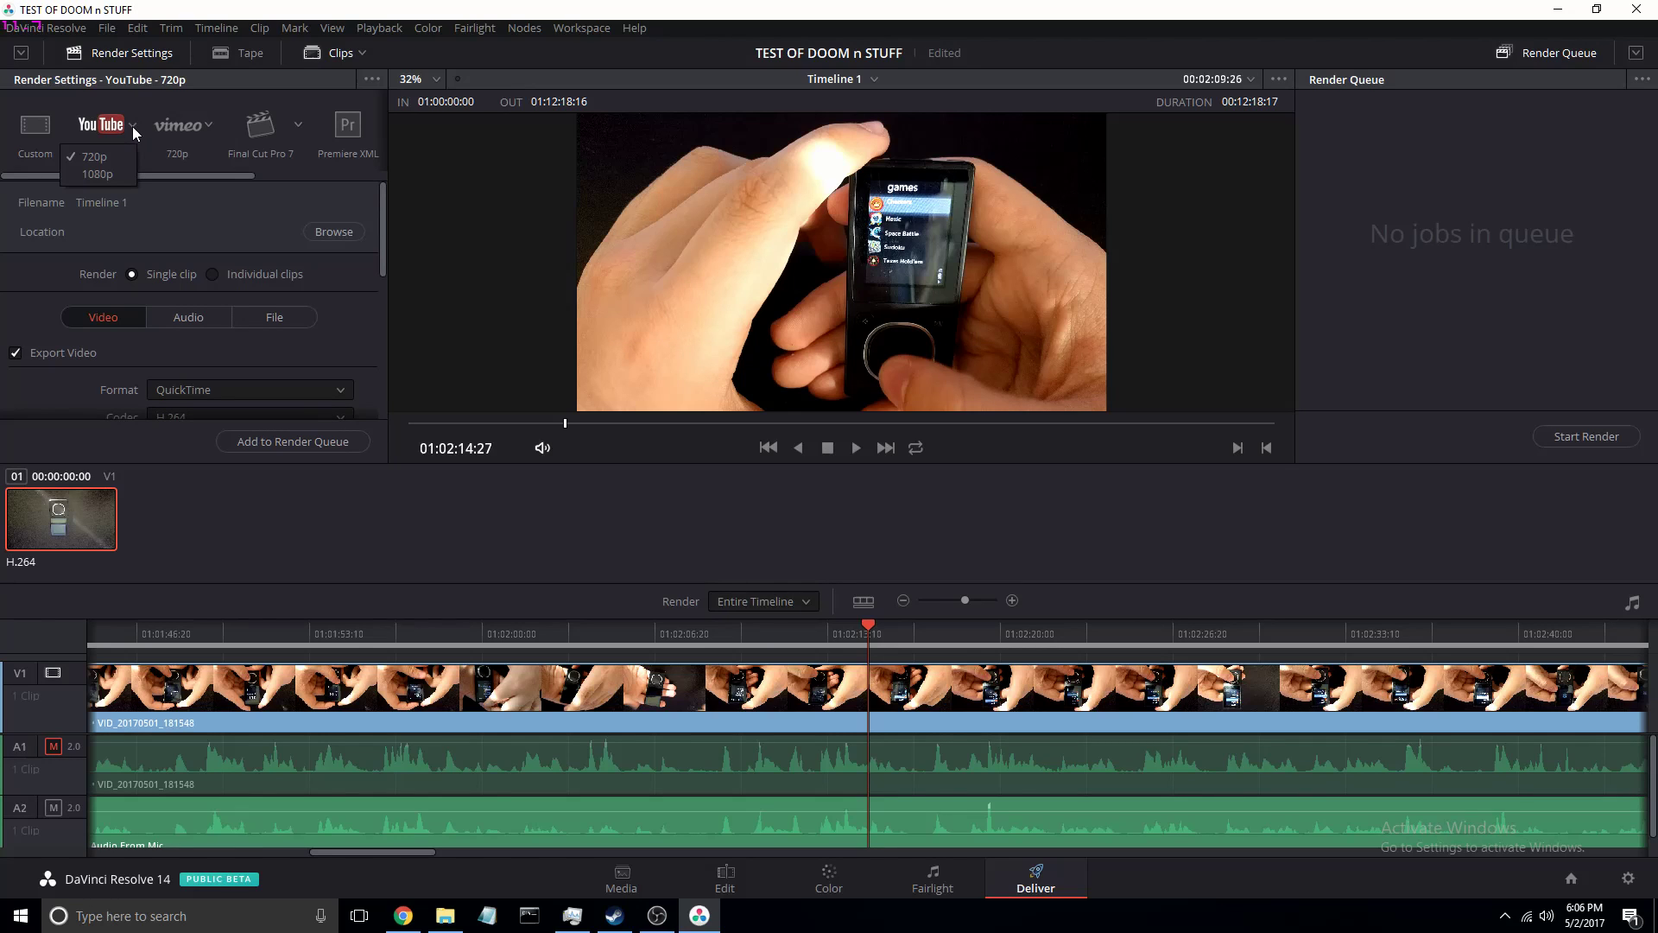
left_click(119, 172)
scroll(215, 256, "down", 5)
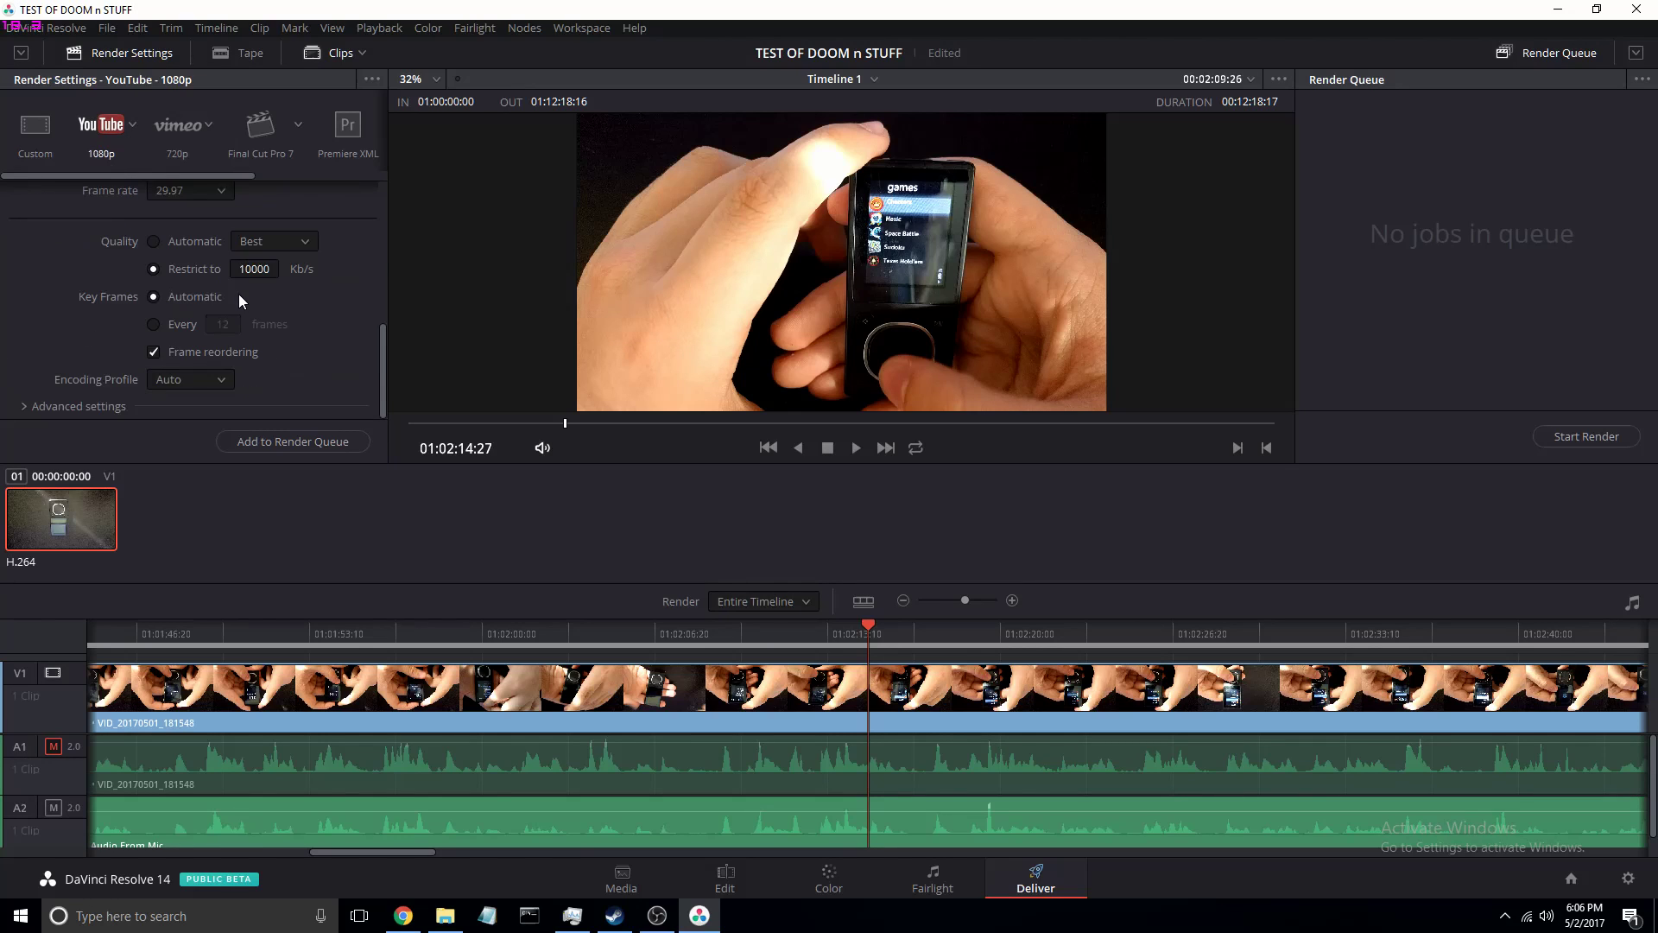
left_click(239, 312)
scroll(276, 466, "down", 5)
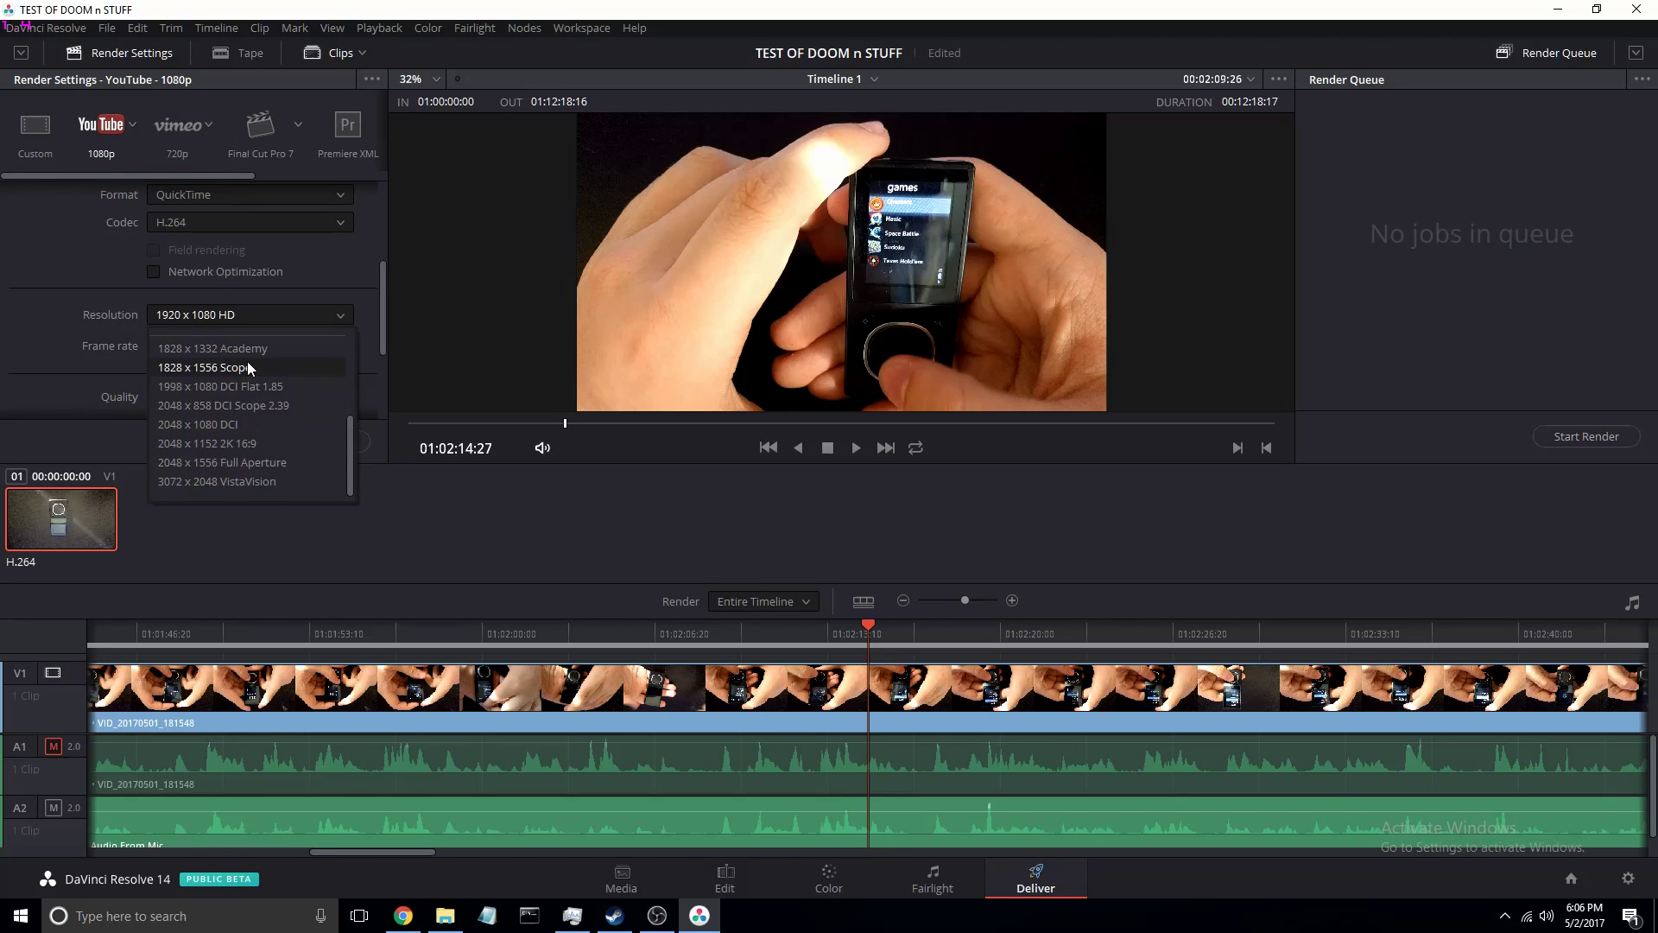
scroll(251, 444, "up", 5)
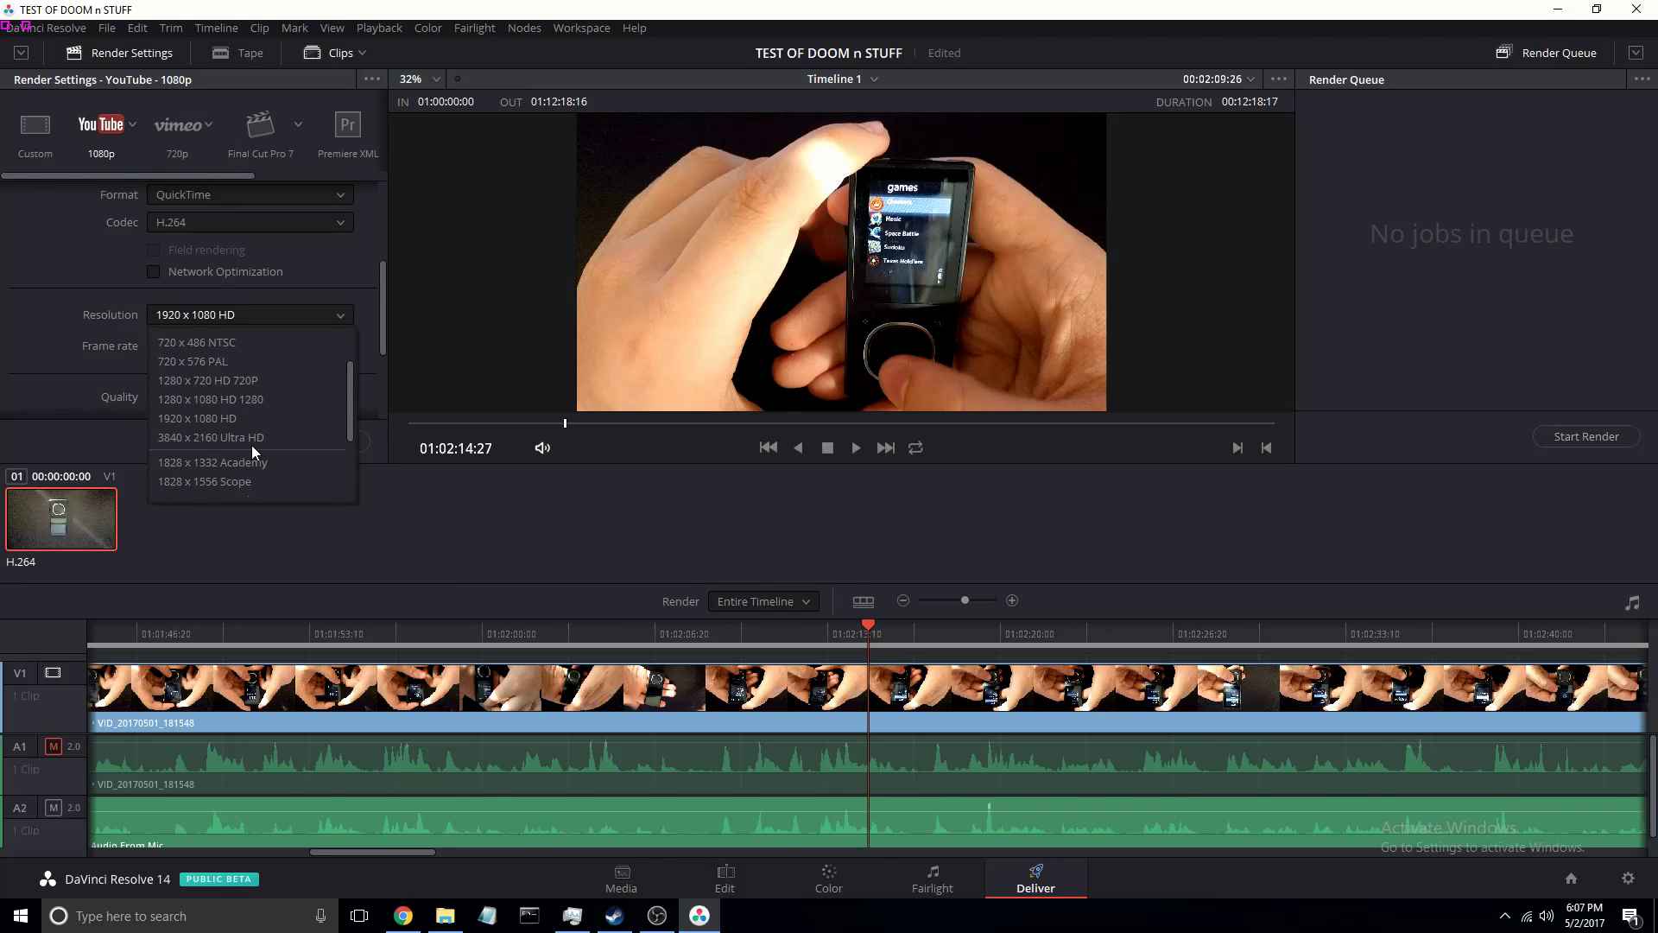
scroll(251, 443, "up", 2)
left_click(79, 276)
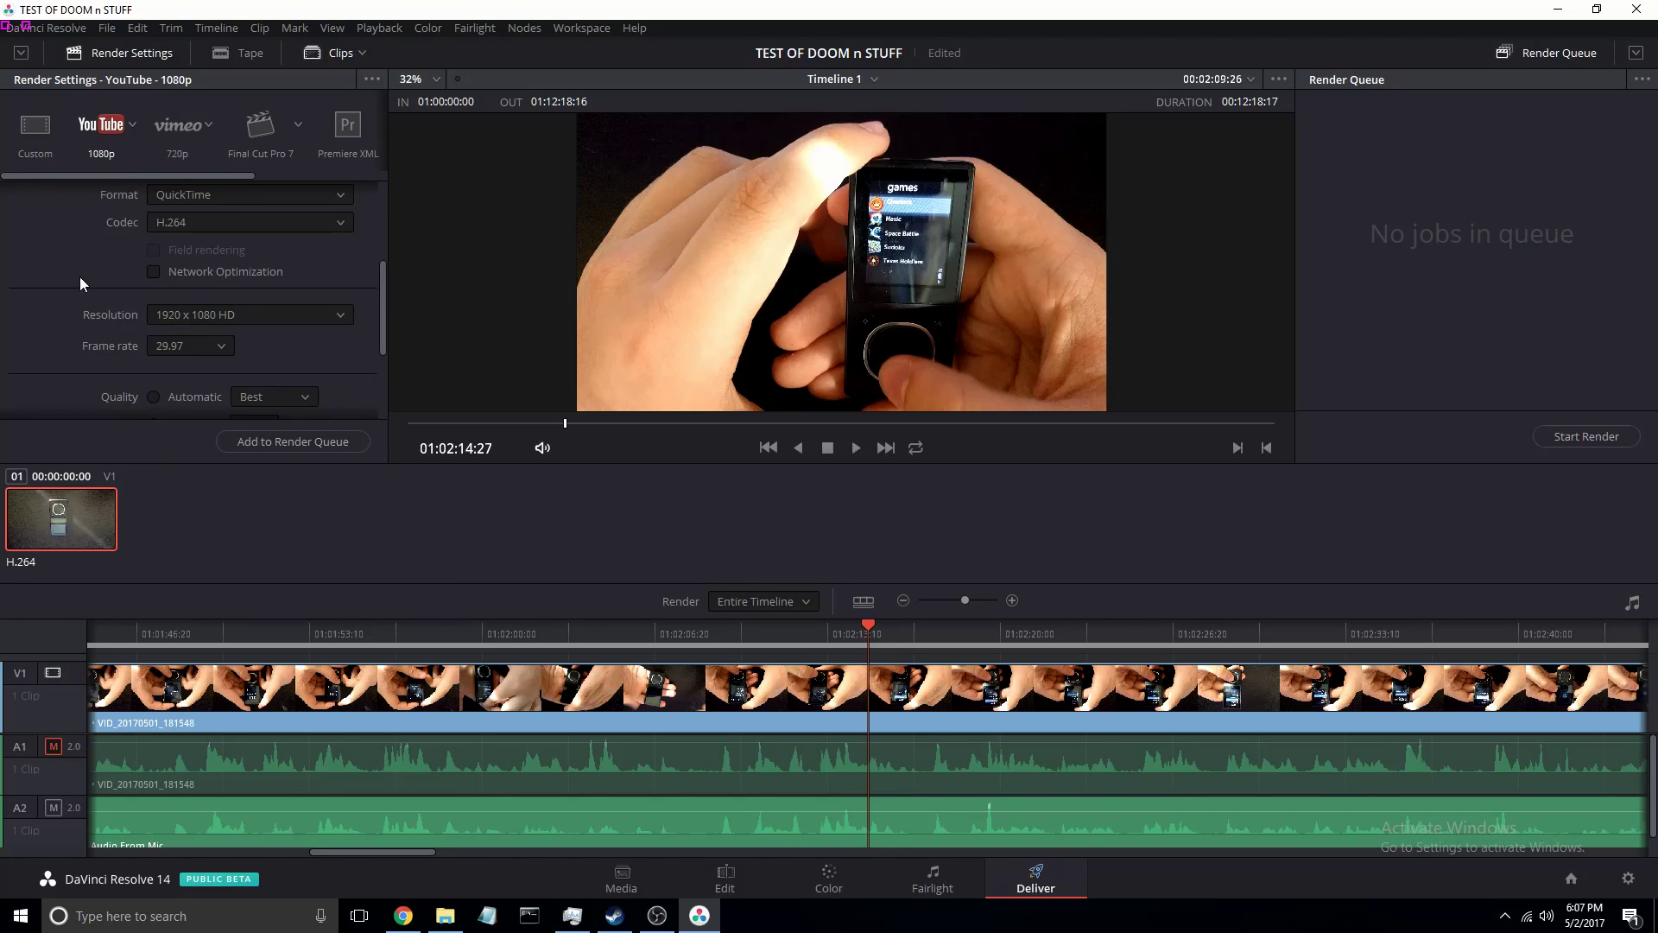
- Expand the Advanced Settings section of the render settings
scroll(102, 335, "down", 2)
scroll(91, 350, "down", 4)
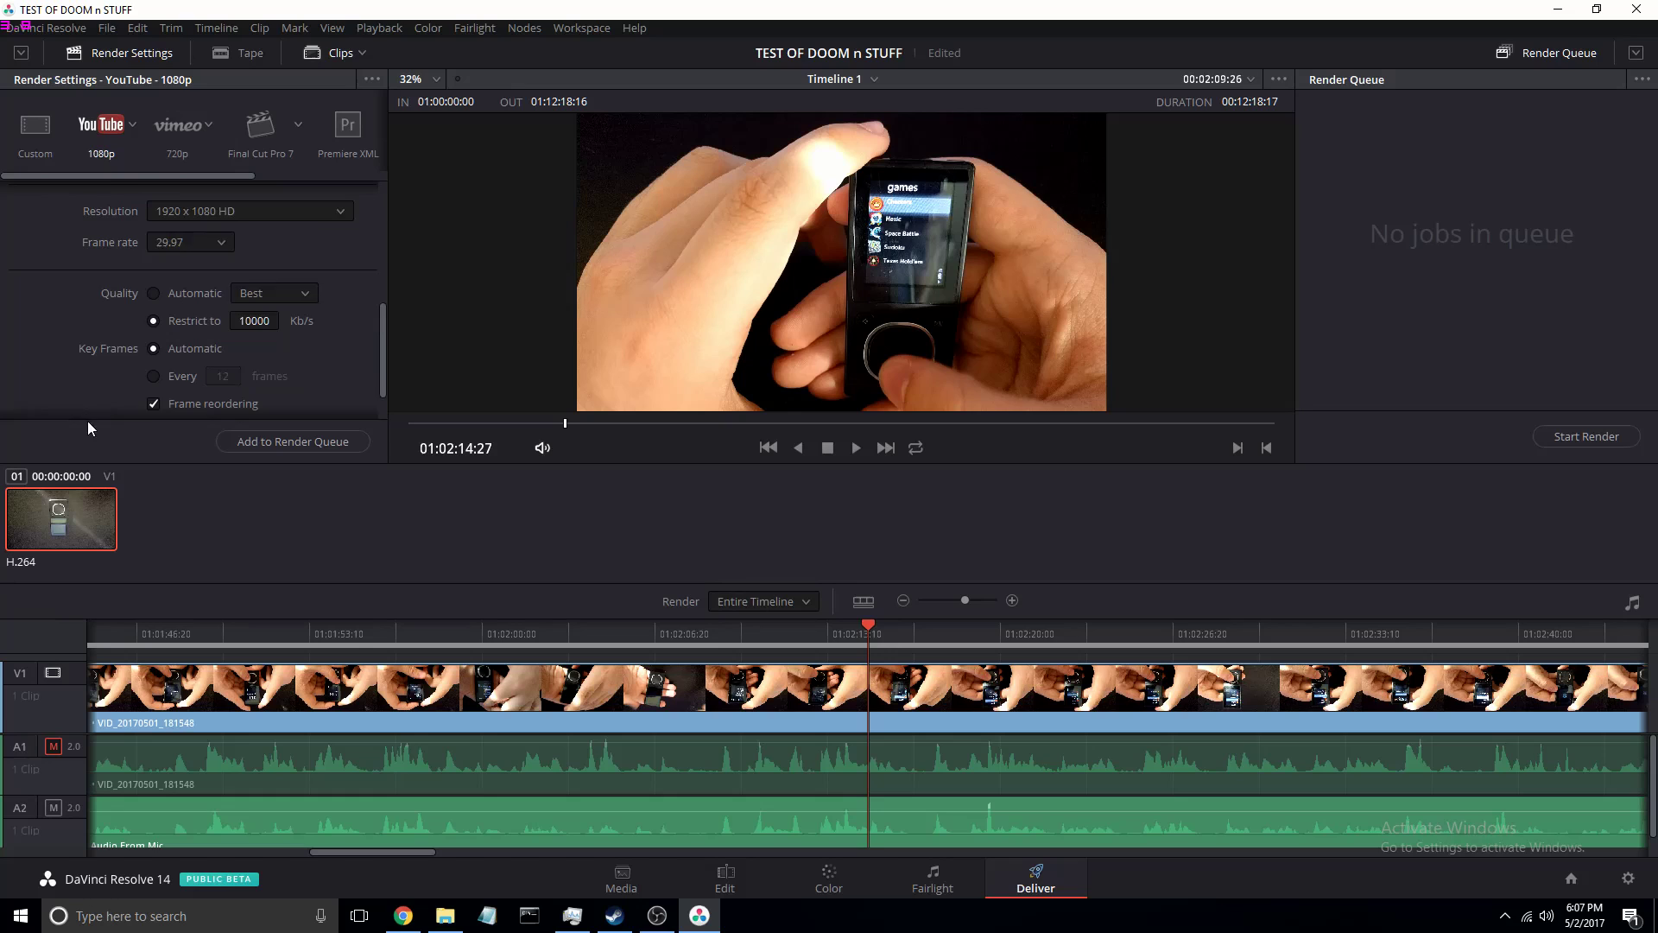
left_click(77, 406)
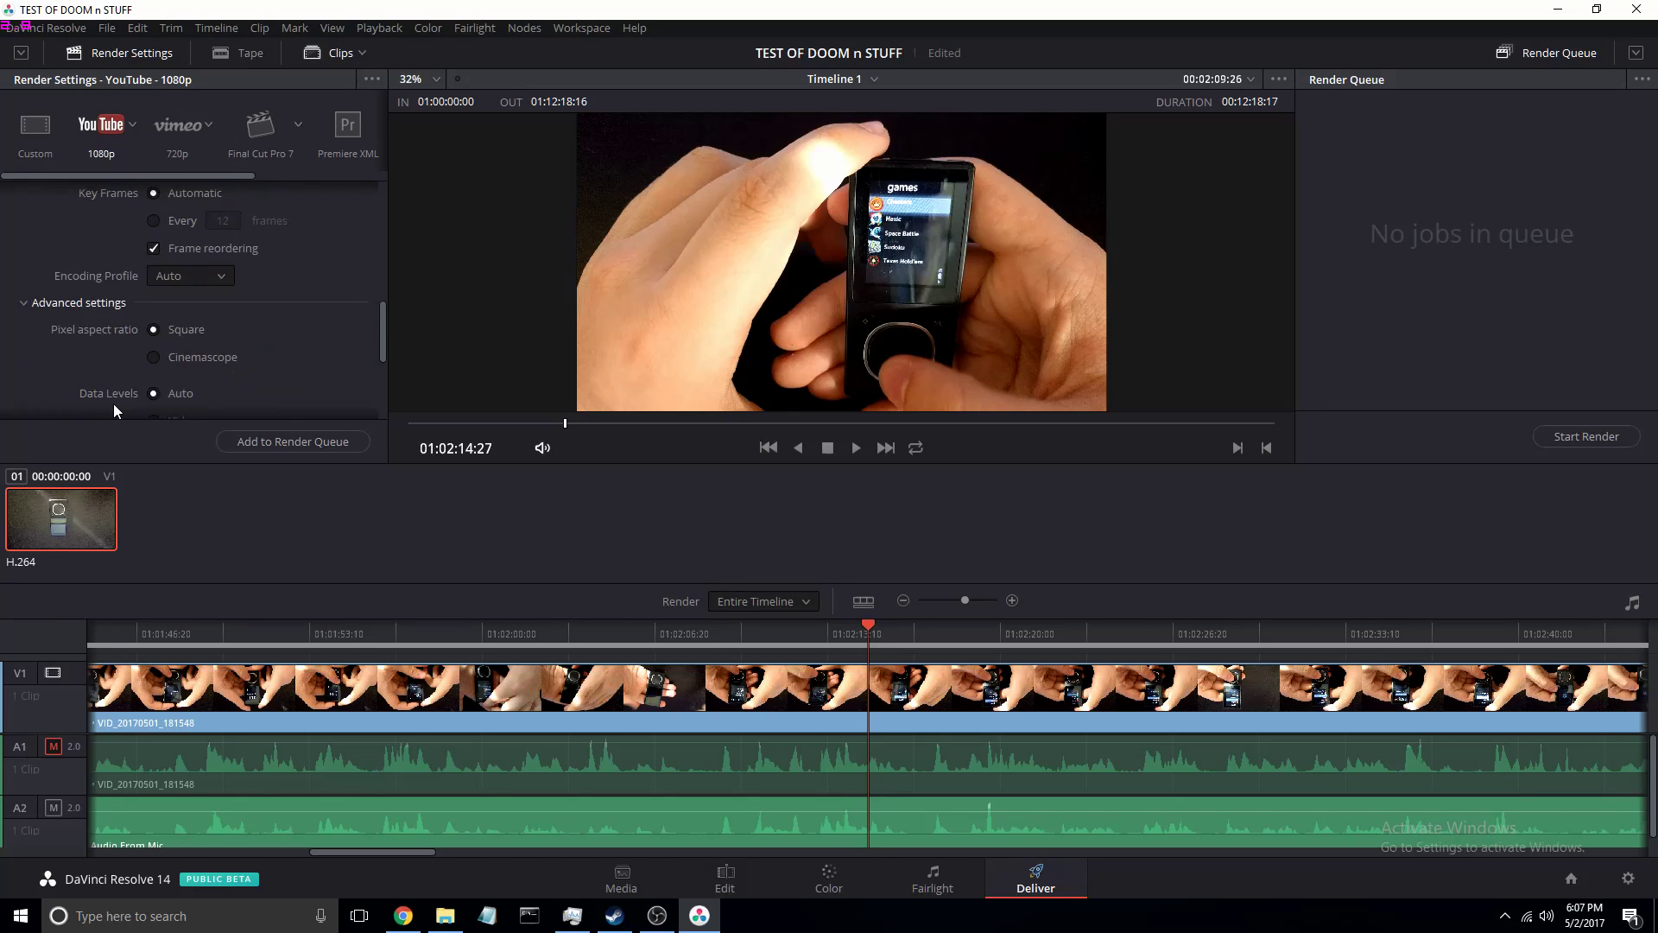
scroll(112, 402, "down", 4)
scroll(121, 354, "up", 5)
scroll(121, 354, "up", 8)
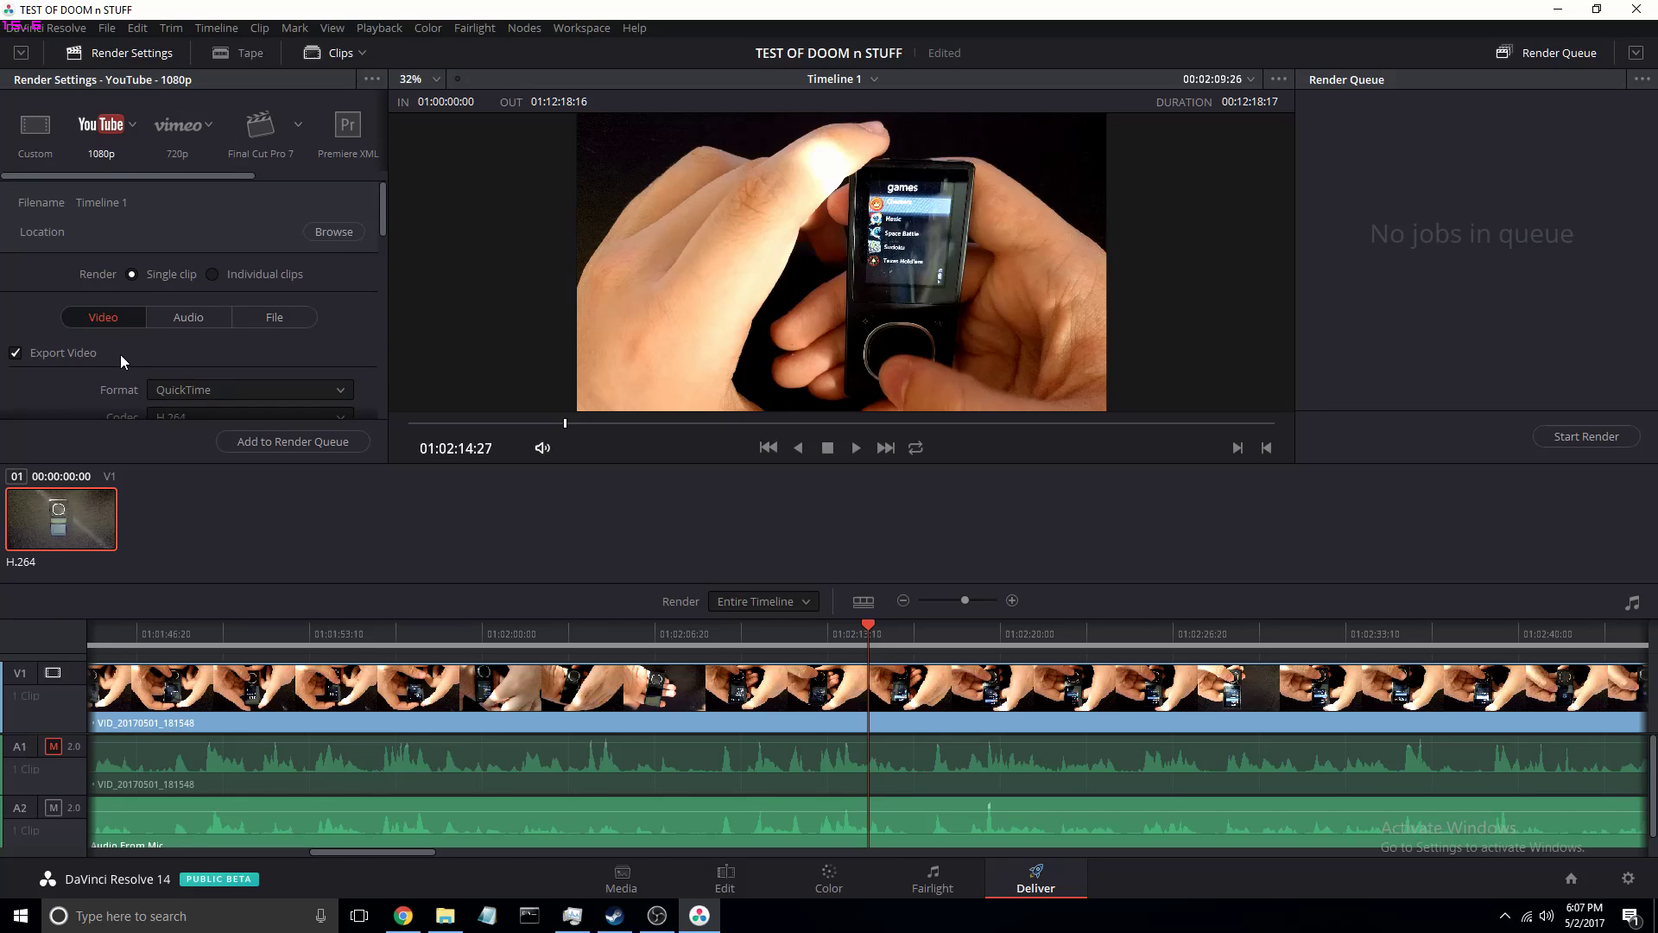
- Set audio export to 2 channels, 32-bit depth and Single track layout
left_click(190, 319)
scroll(214, 351, "down", 3)
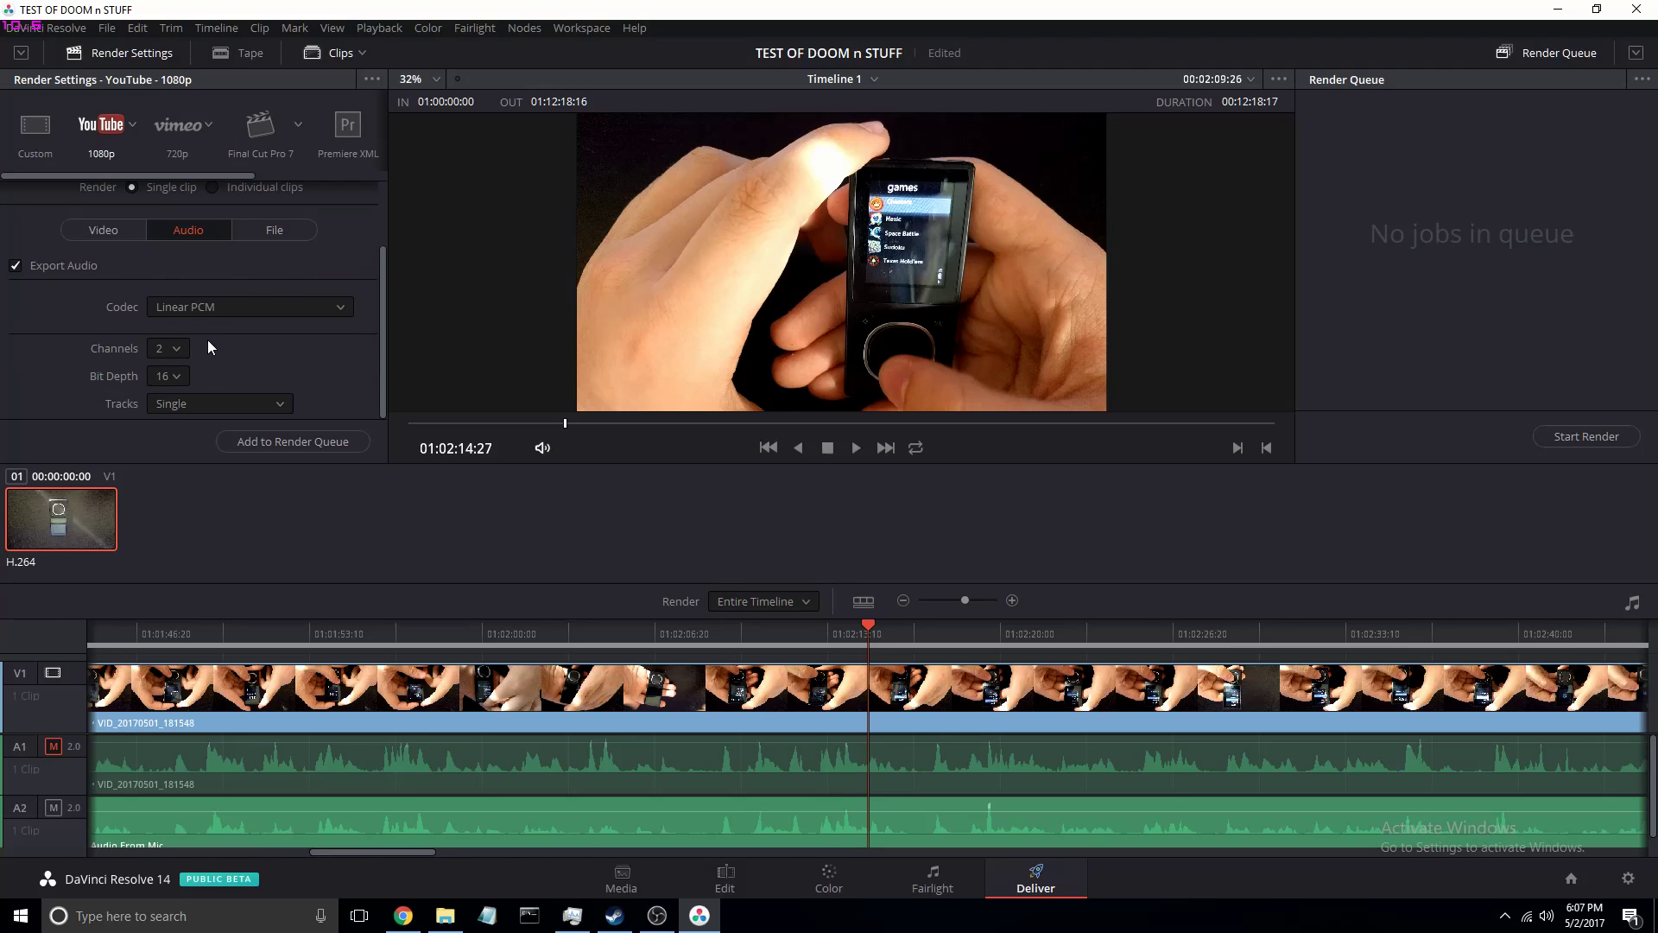
left_click(169, 348)
left_click(173, 374)
left_click(173, 374)
left_click(163, 441)
left_click(176, 404)
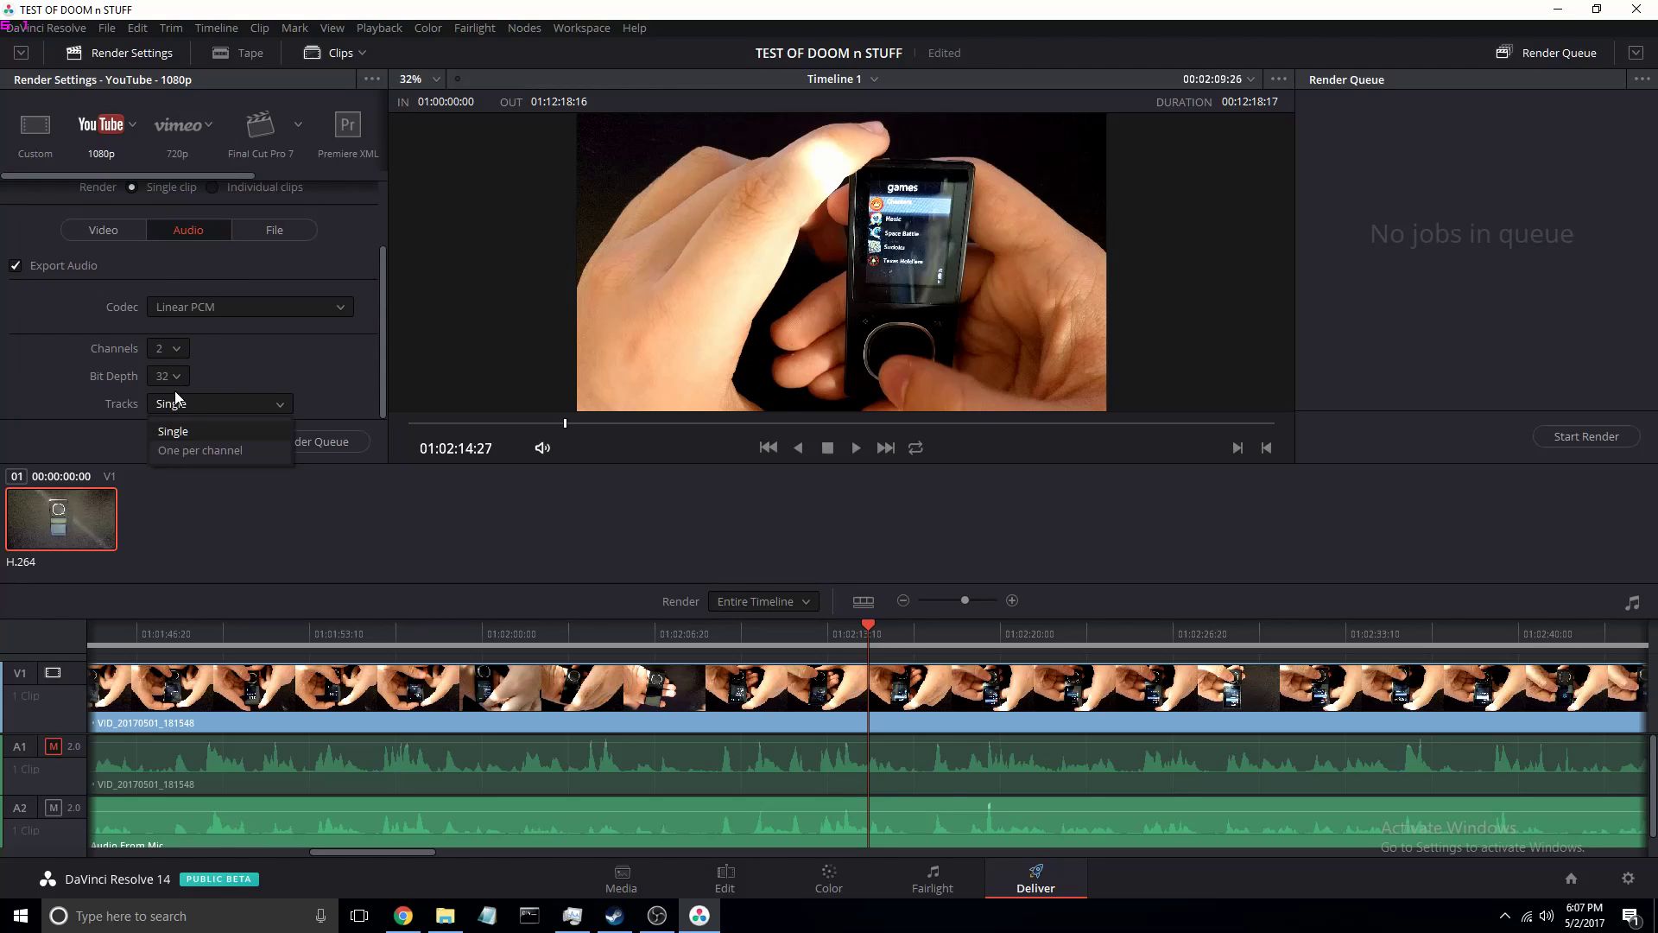
left_click(177, 410)
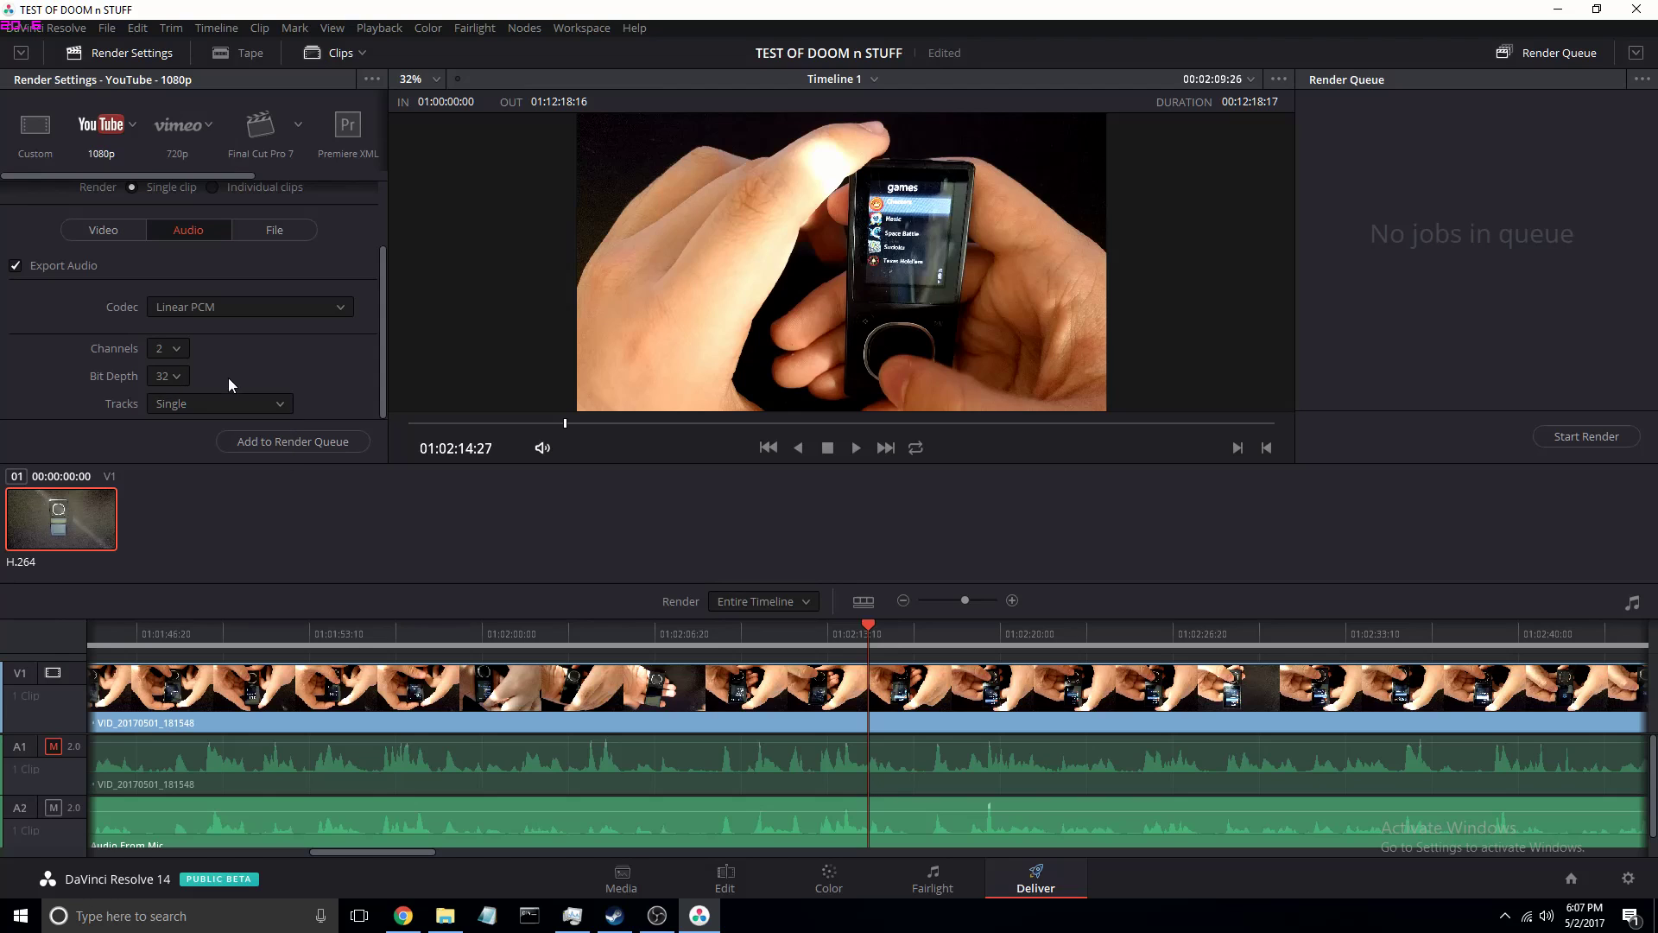
- Review the File output settings, select the Custom name field, then switch to the Fairlight page
left_click(266, 233)
scroll(272, 294, "down", 3)
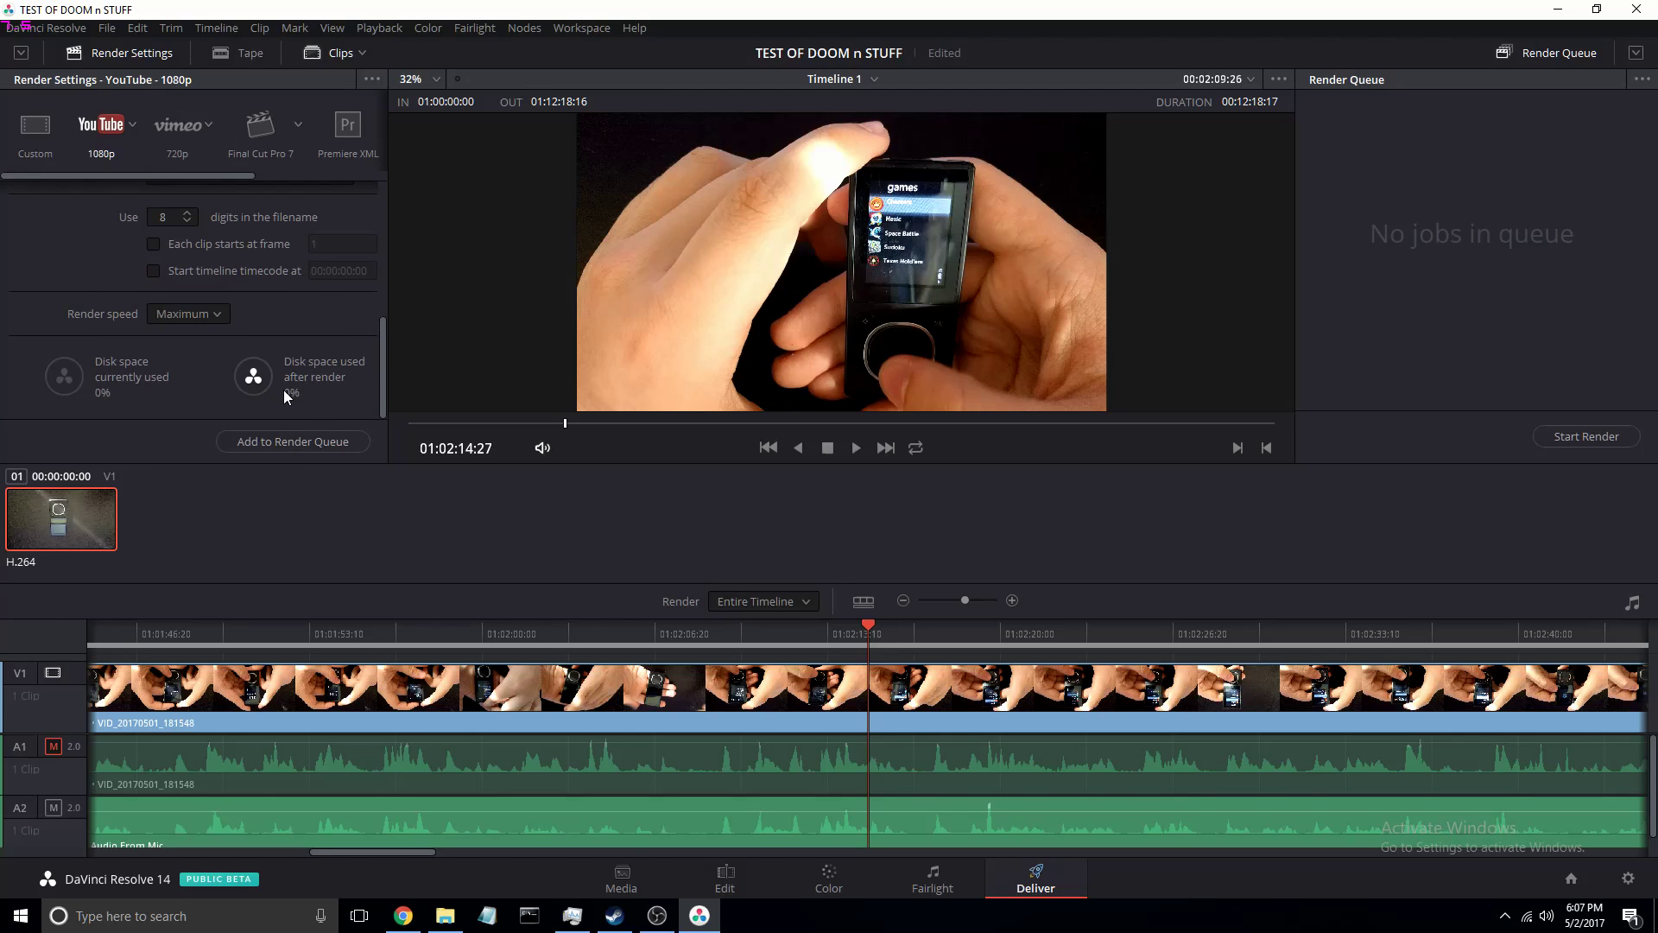
scroll(279, 386, "up", 2)
scroll(280, 386, "down", 2)
scroll(256, 369, "up", 3)
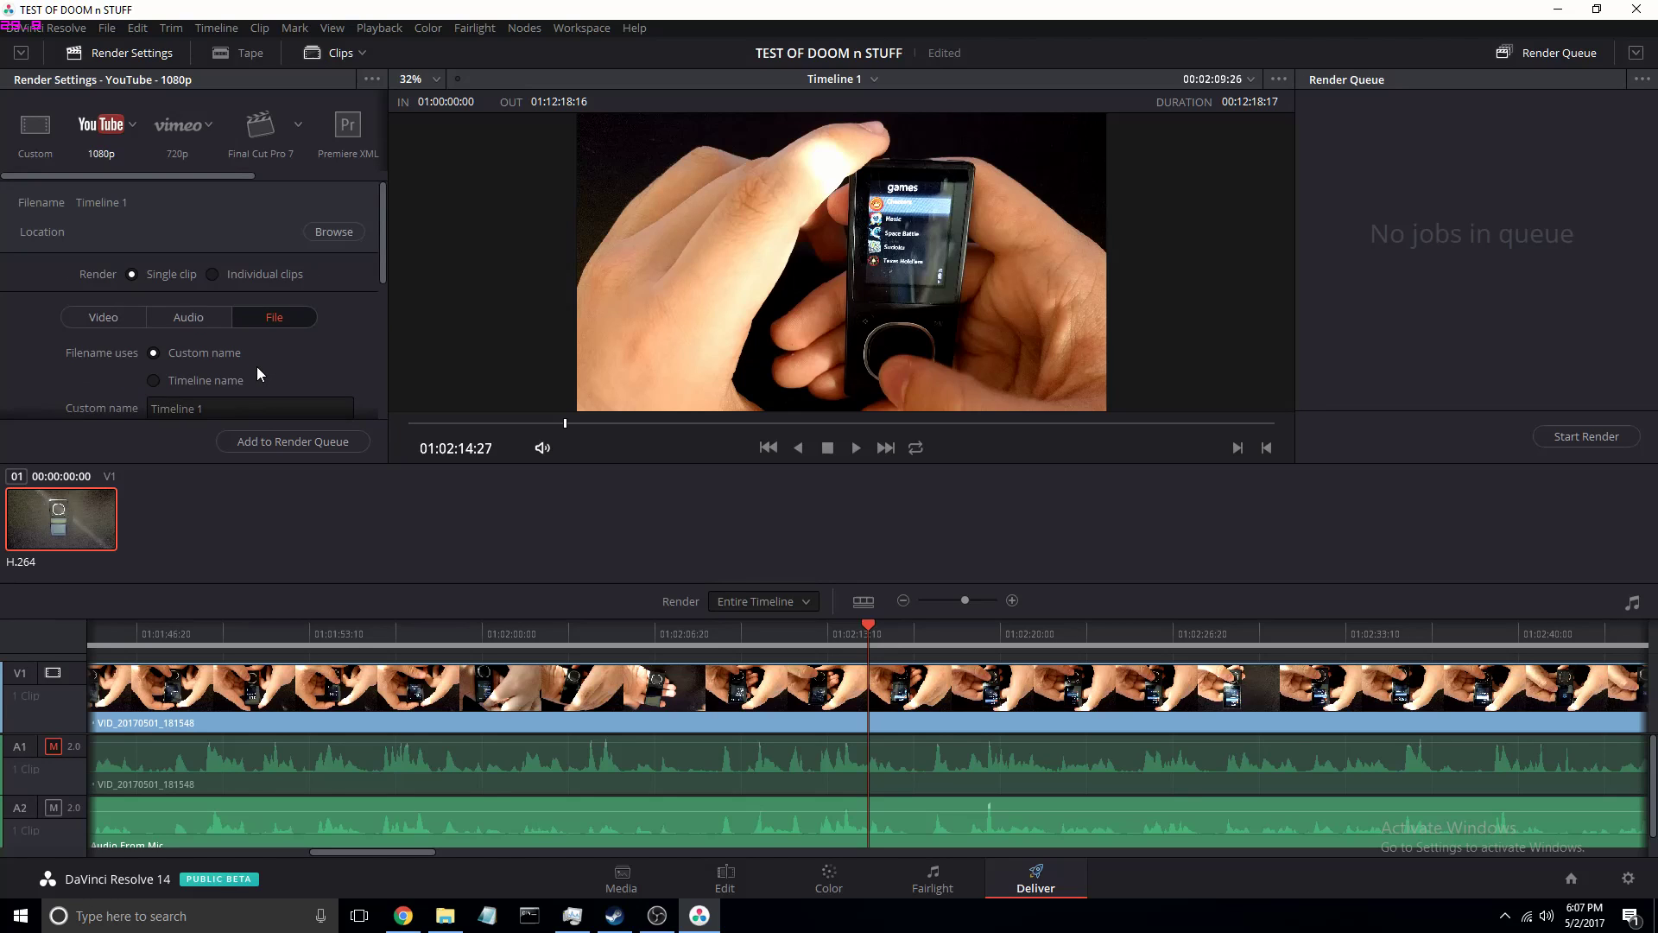
scroll(266, 401, "down", 2)
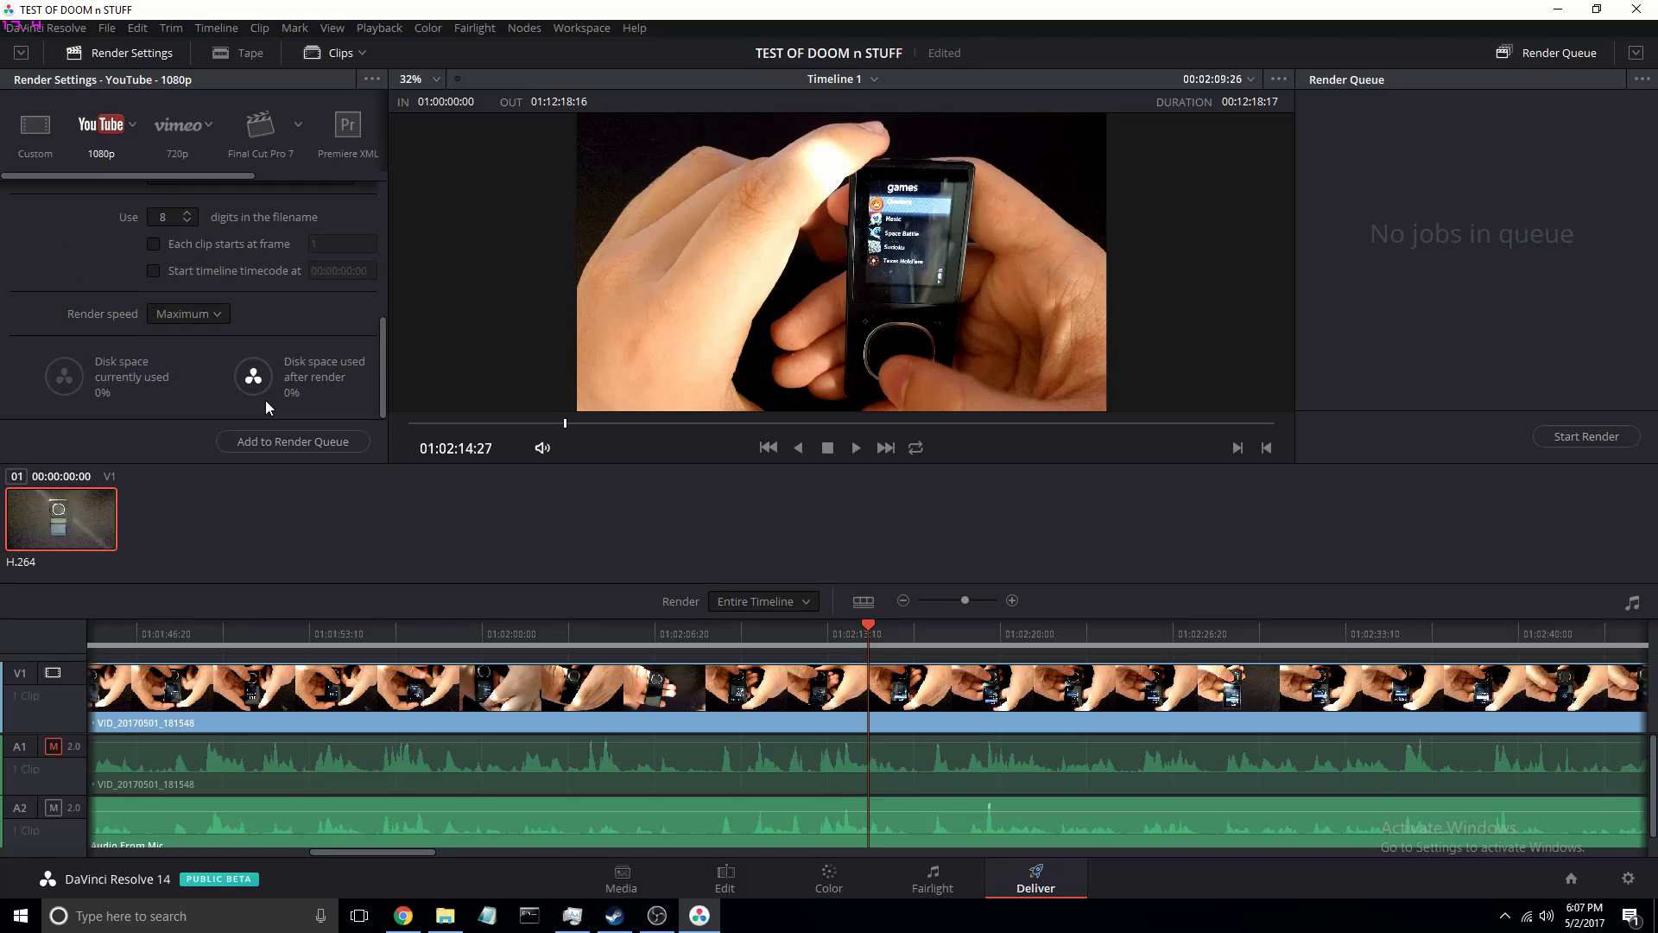
scroll(266, 401, "up", 2)
left_click(255, 409)
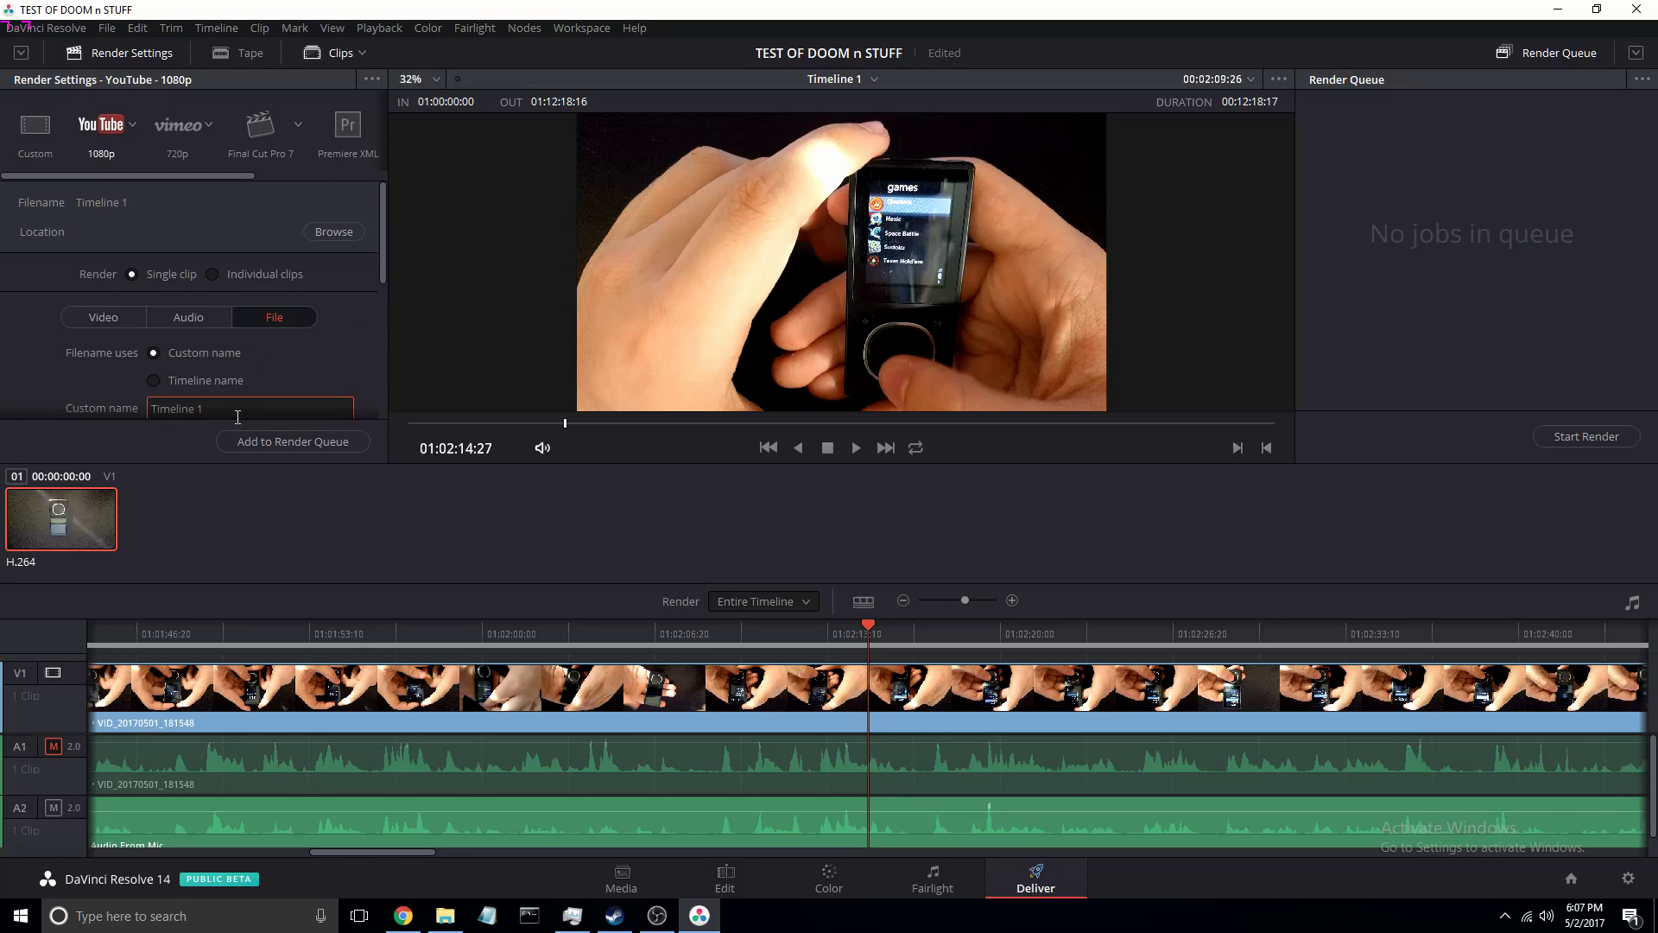
scroll(248, 401, "down", 2)
scroll(247, 404, "up", 2)
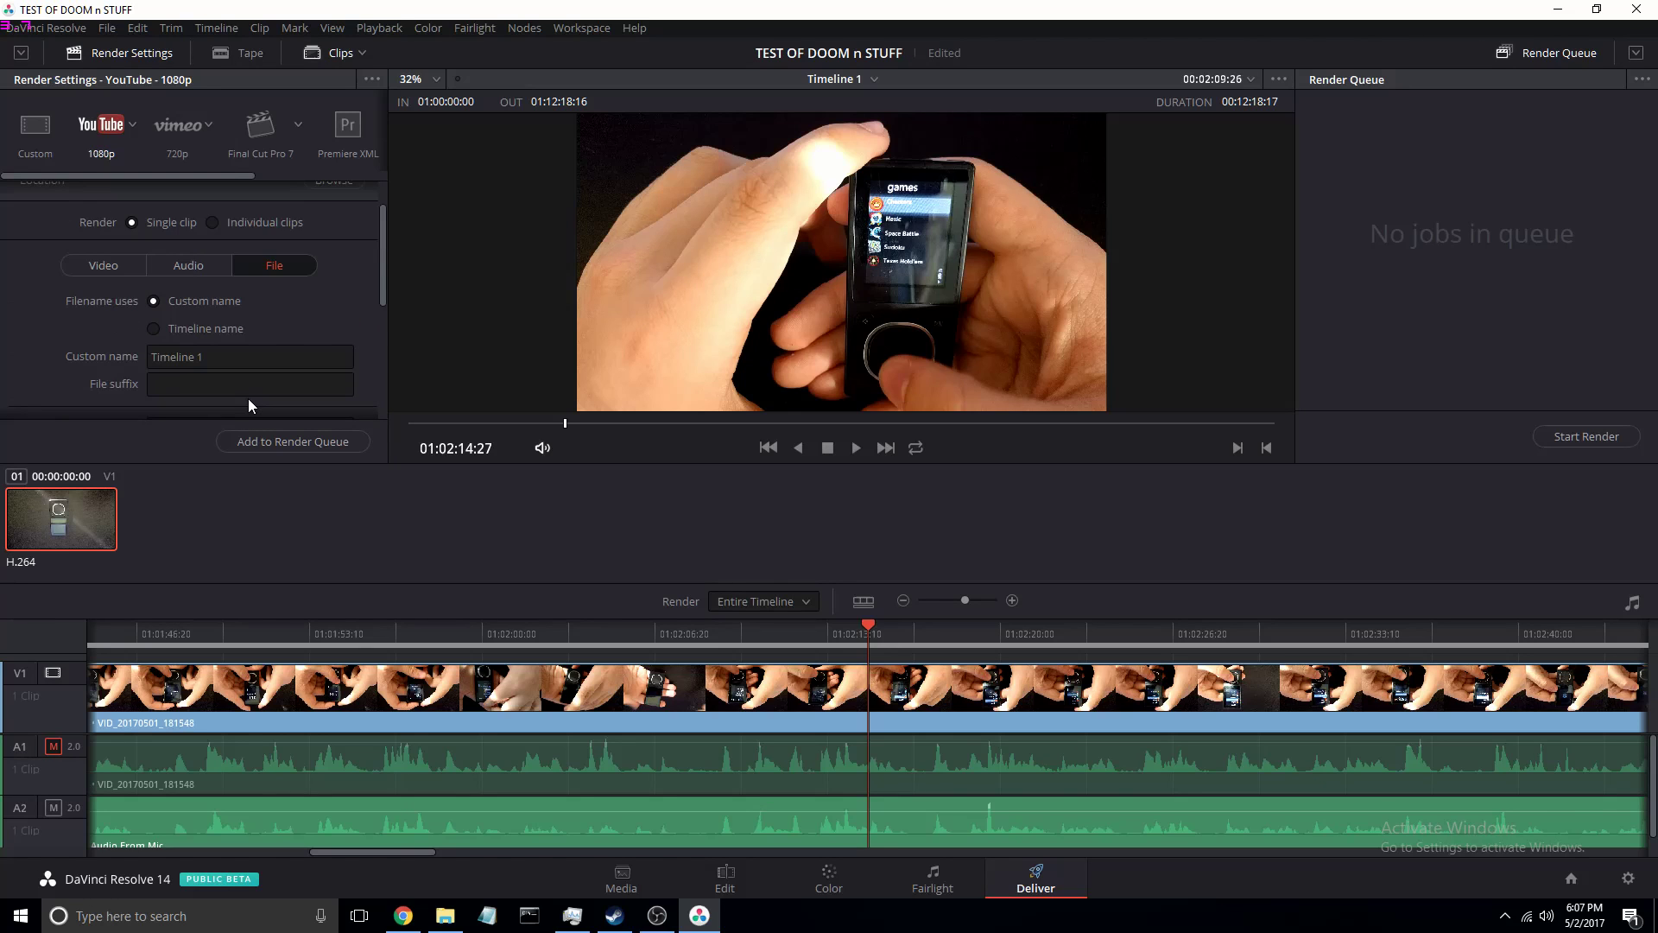
scroll(249, 404, "up", 1)
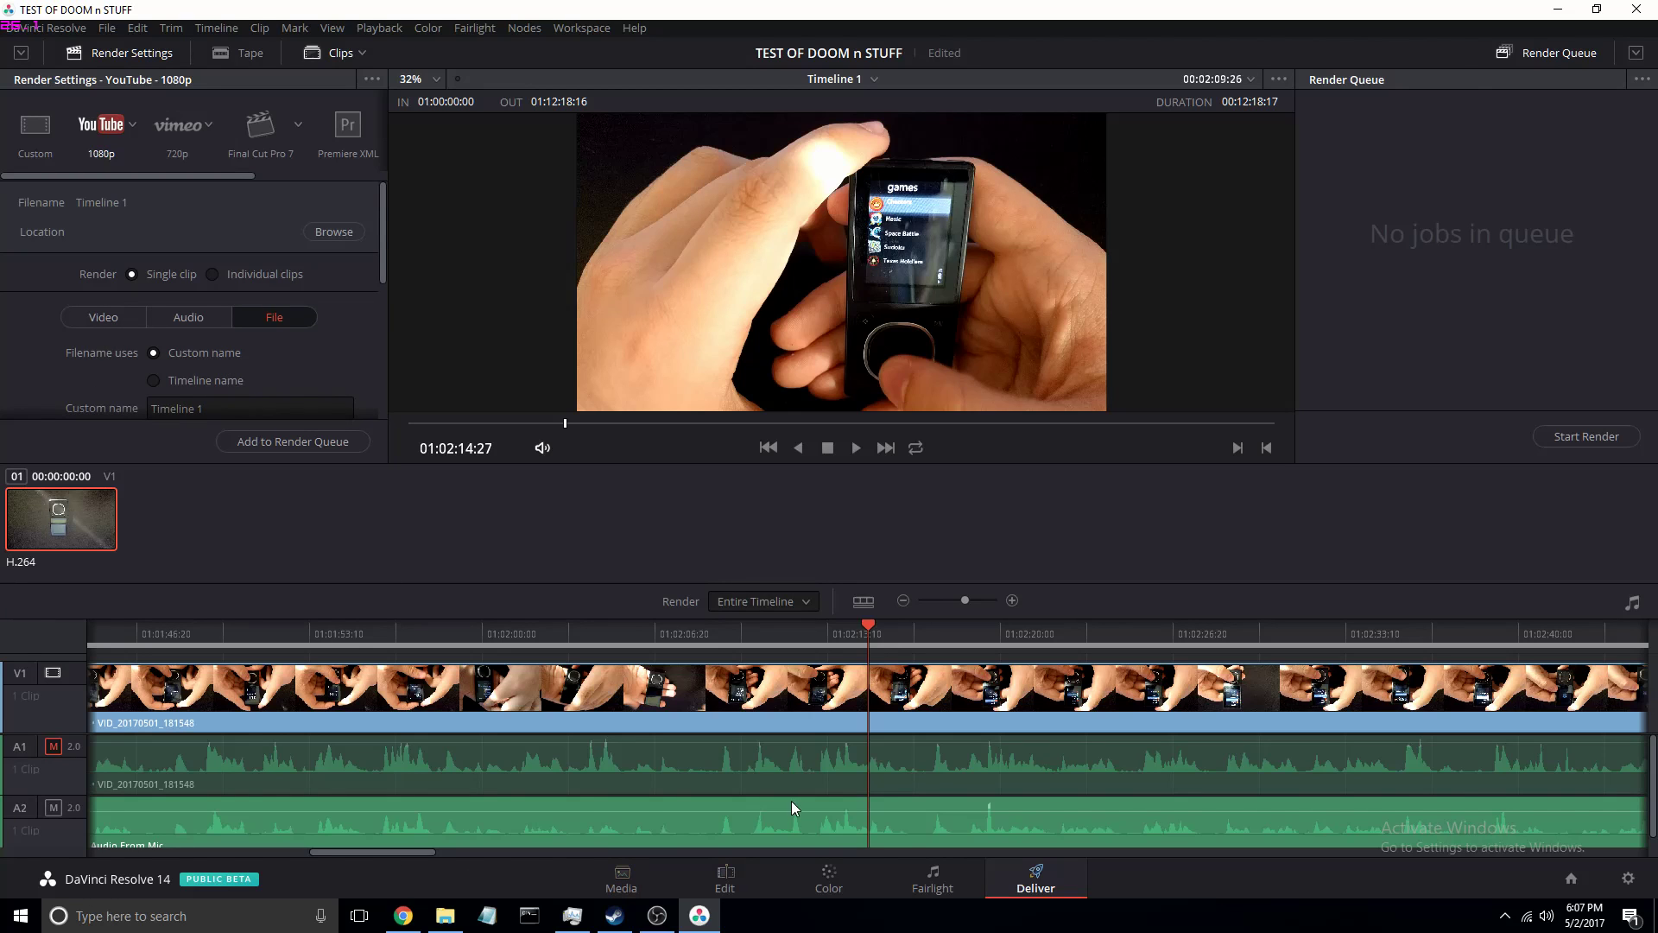
left_click(932, 880)
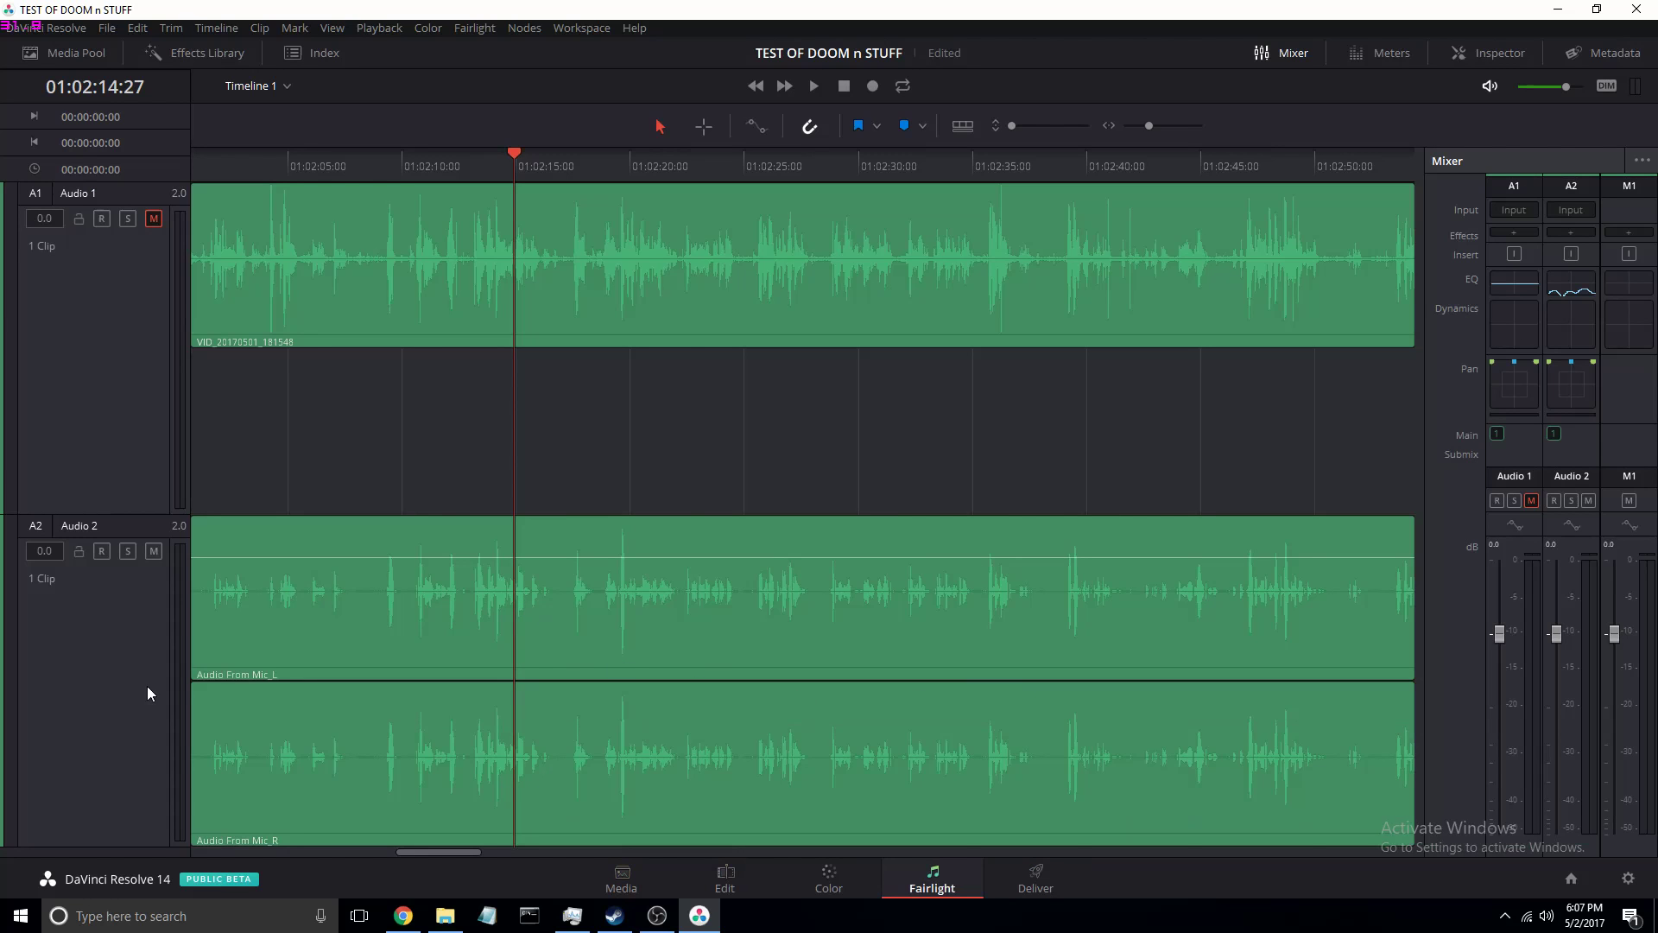
- Scroll and pan around the Fairlight timeline, then return to the Edit page
scroll(603, 350, "up", 3)
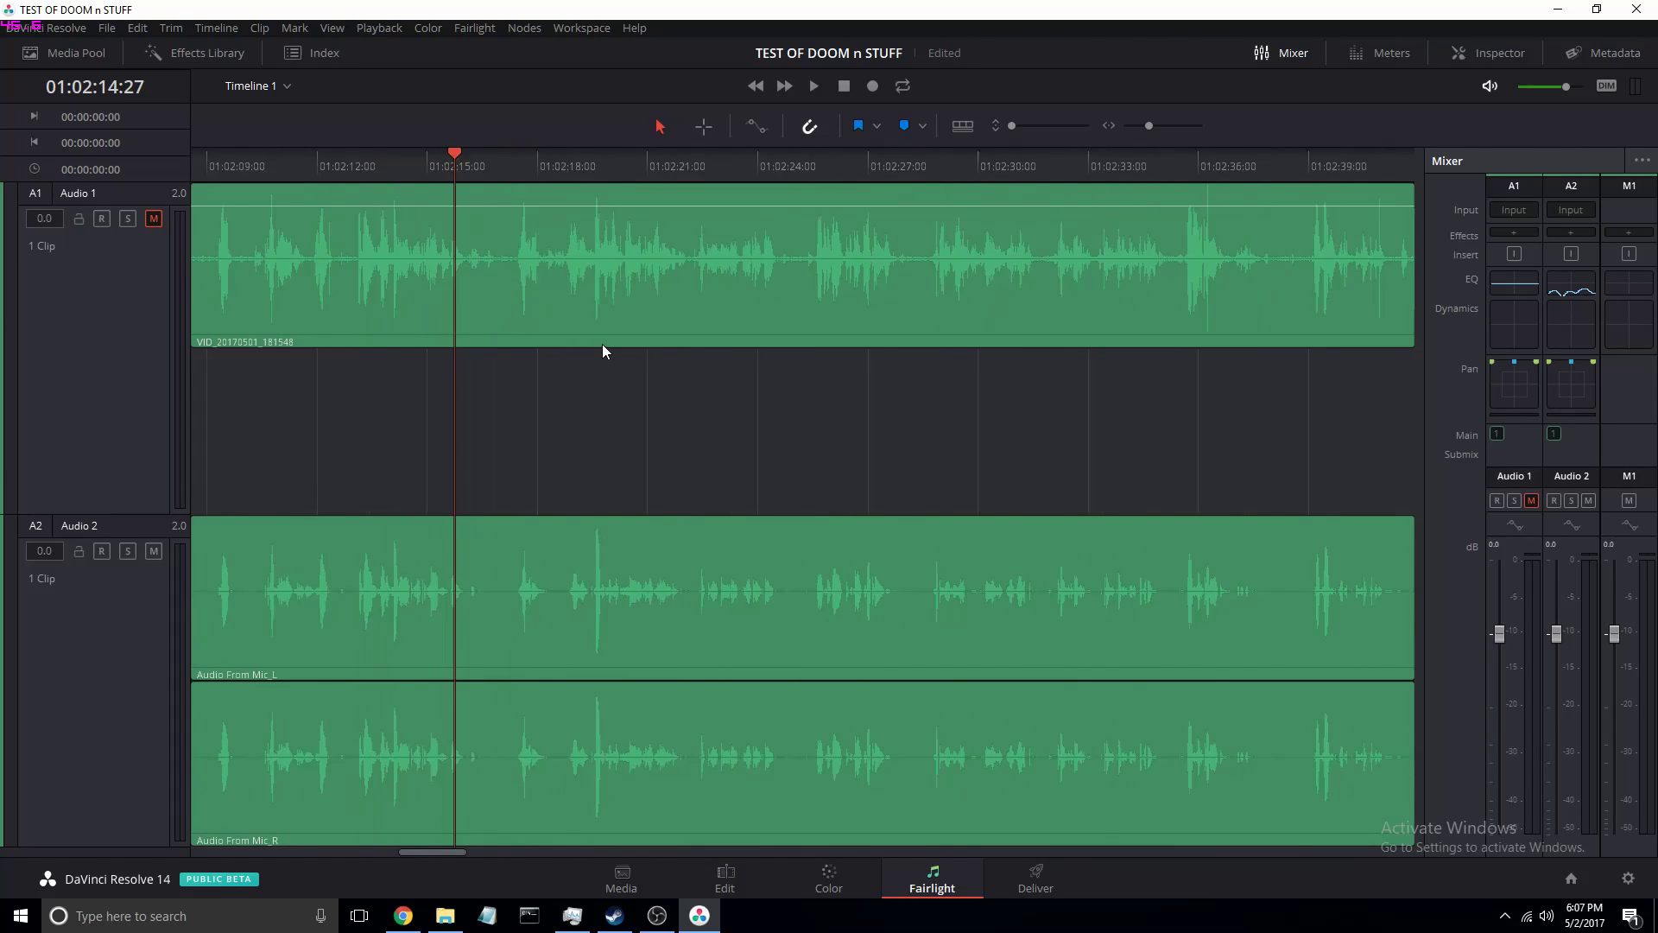
scroll(602, 344, "down", 10)
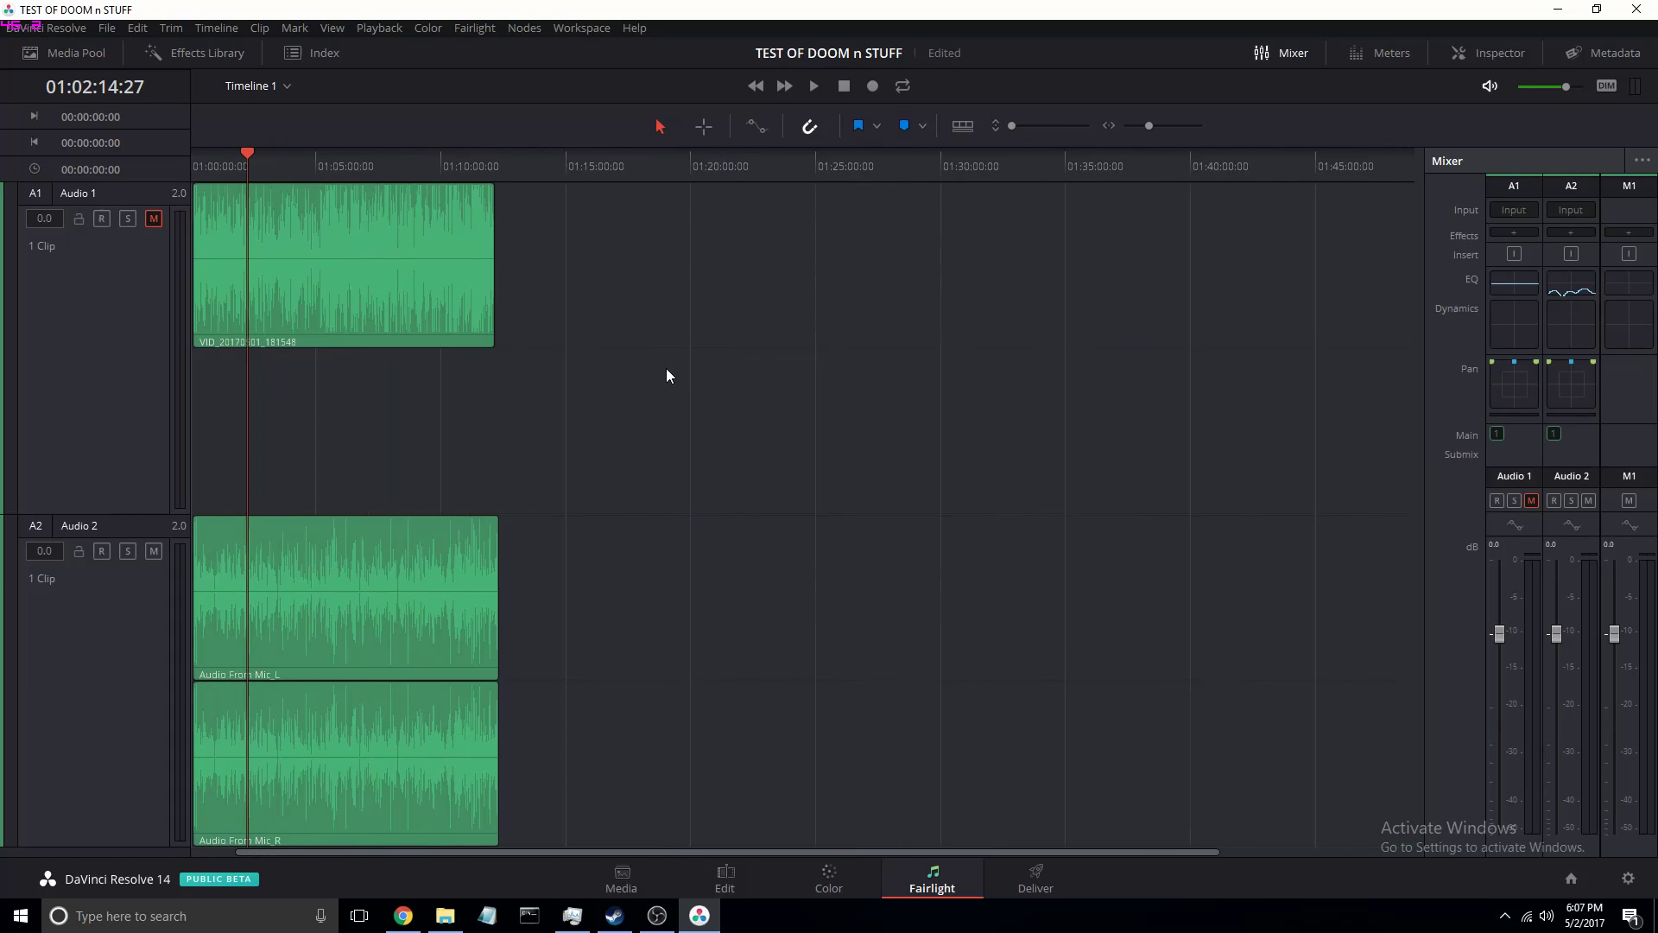
scroll(666, 368, "down", 5)
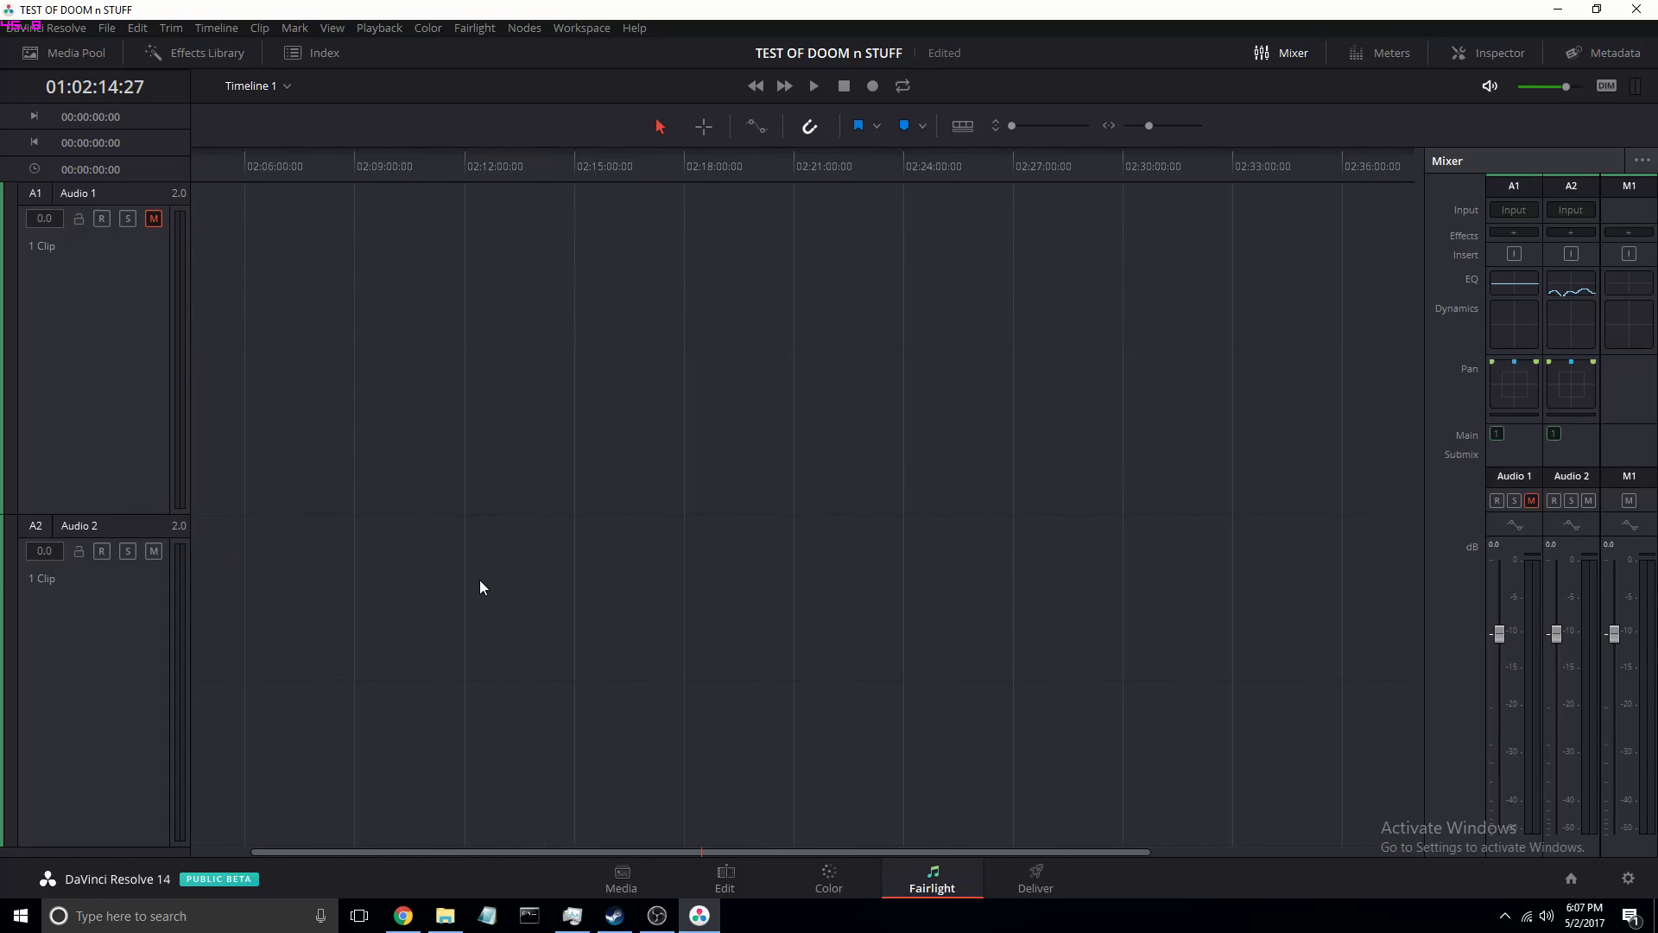
scroll(480, 581, "up", 8)
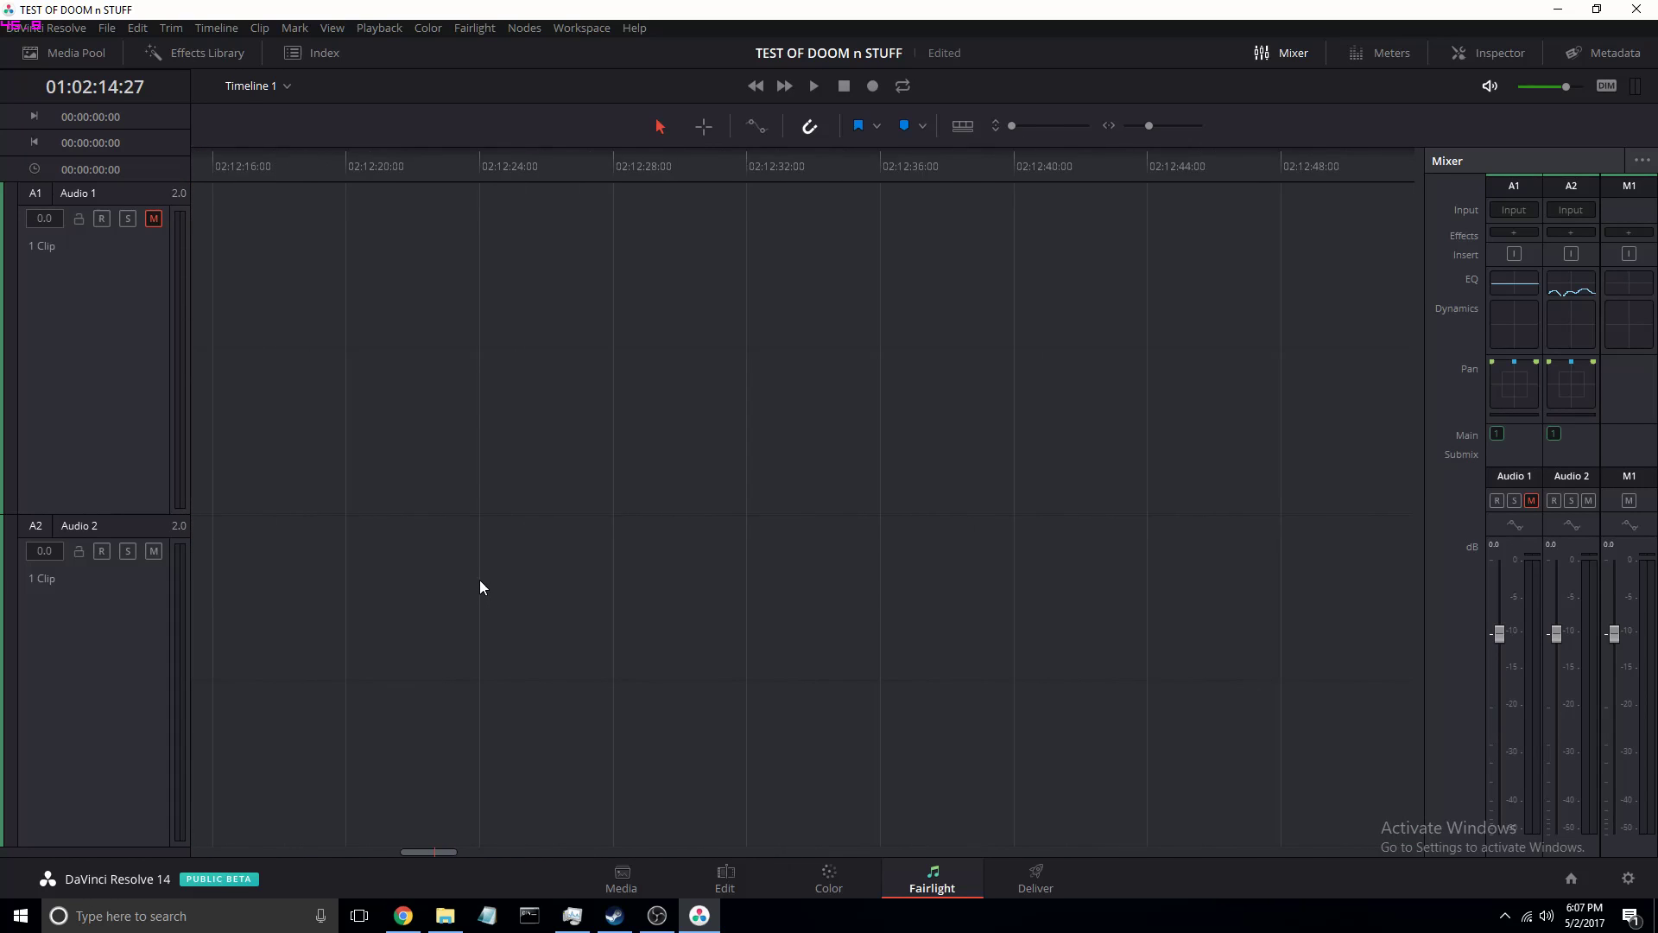
scroll(480, 582, "up", 8)
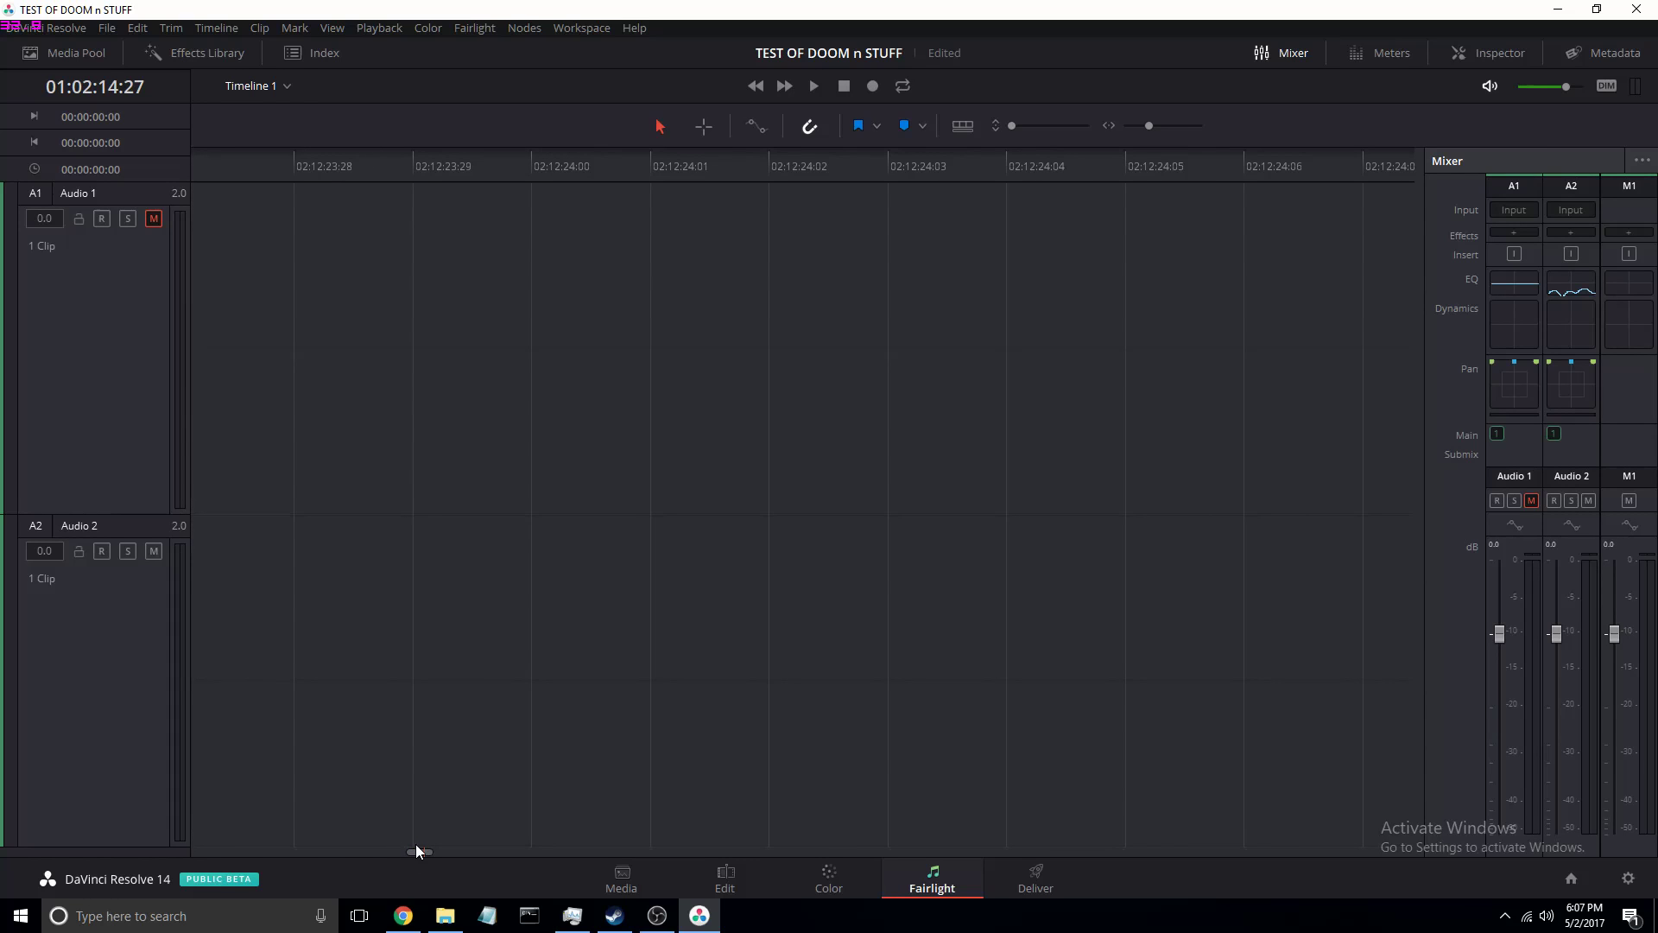
left_click_drag(417, 850, 241, 879)
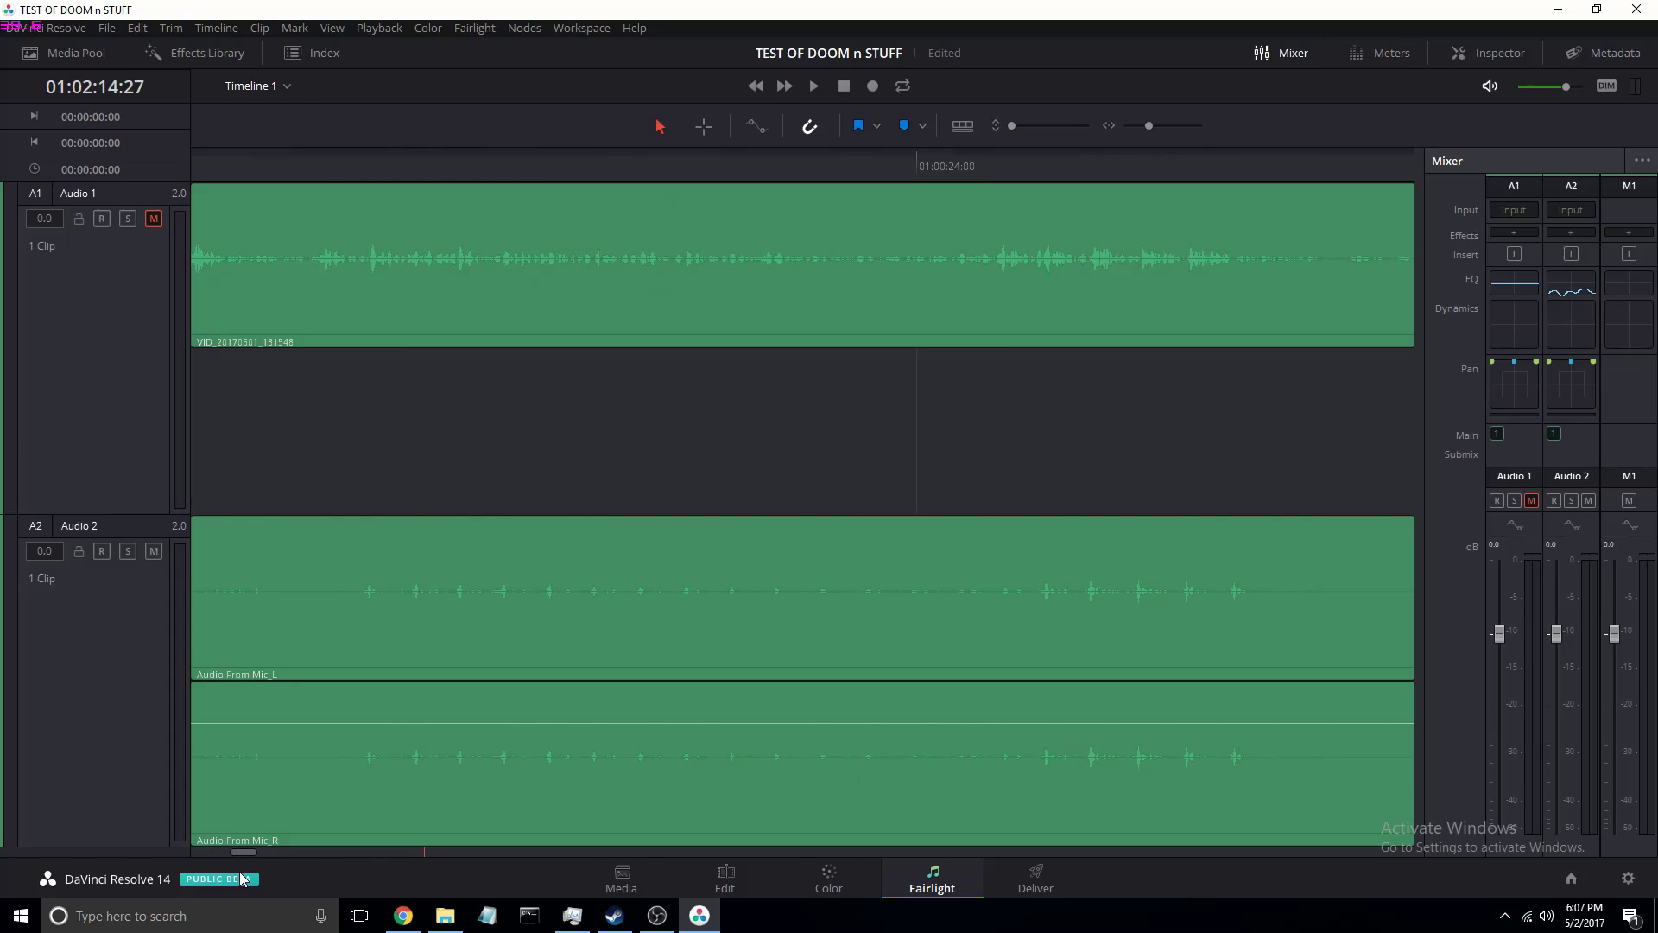
scroll(640, 721, "up", 10)
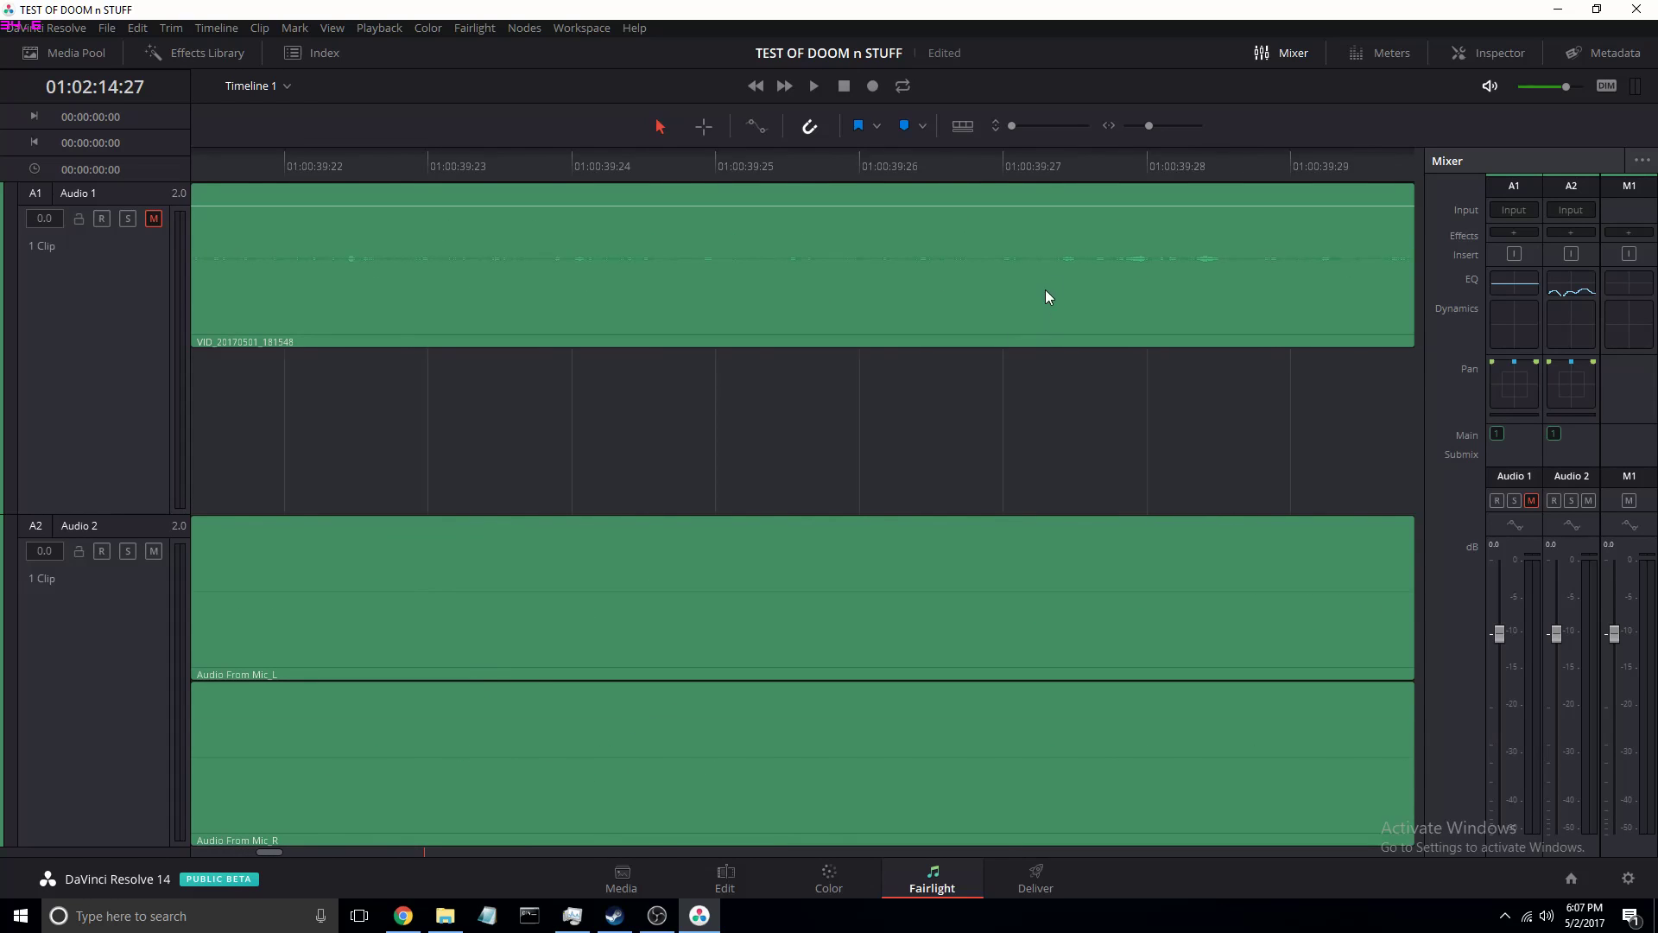
scroll(1049, 268, "up", 3)
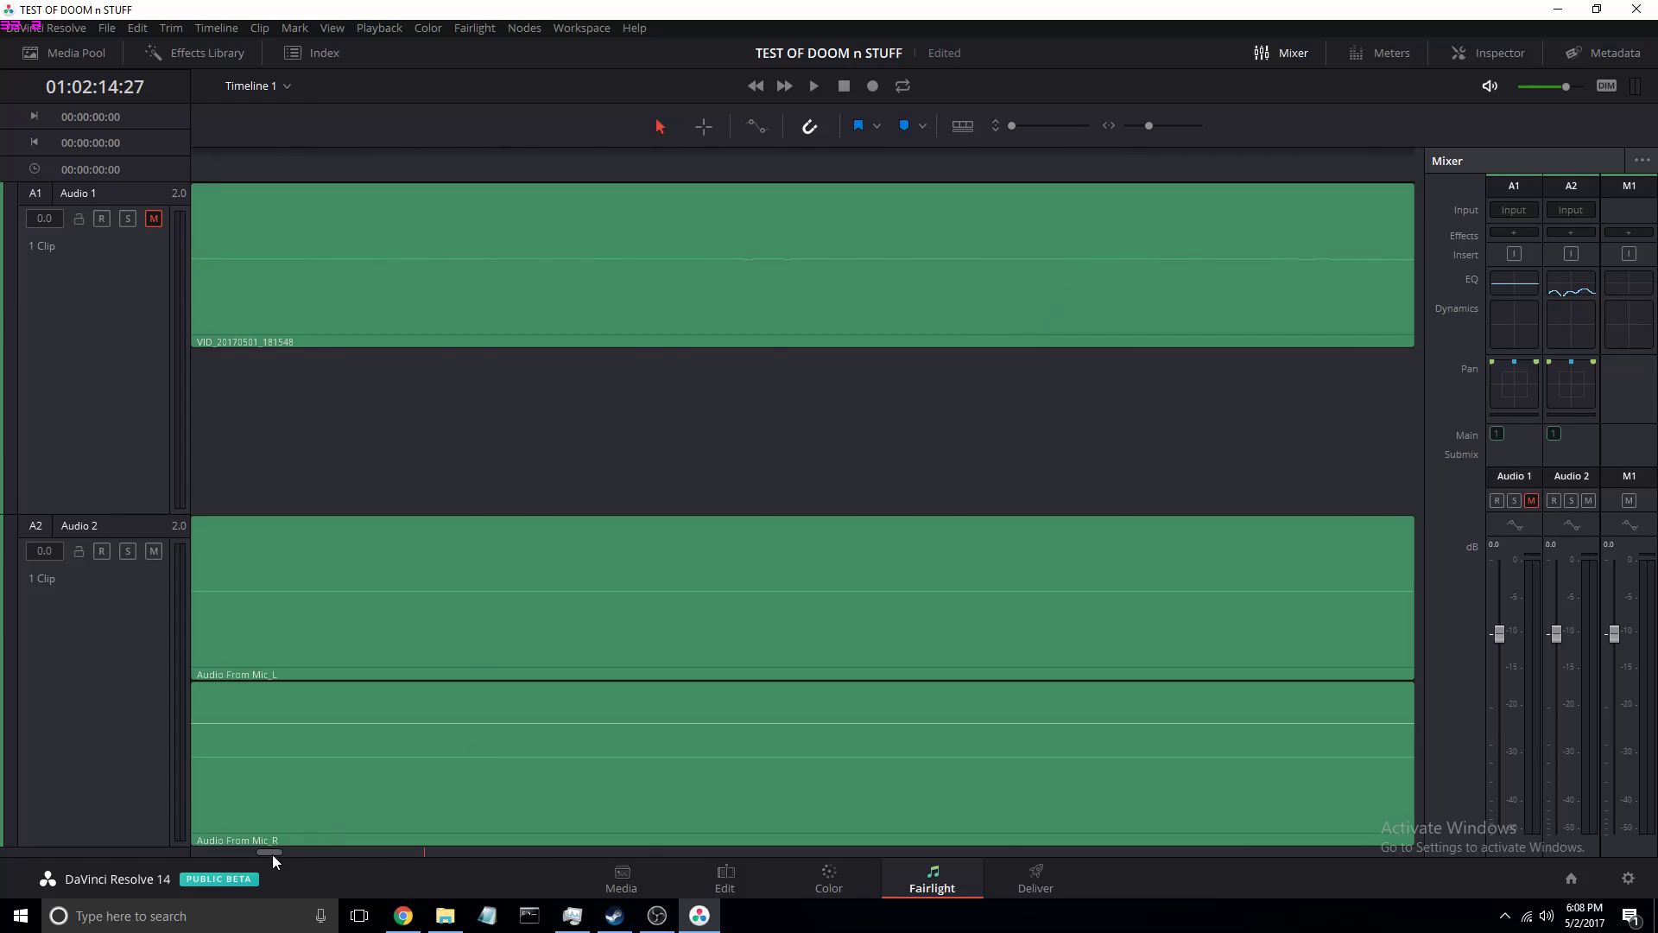
mouse_move(269, 850)
left_mouse_down()
mouse_move(463, 843)
mouse_move(555, 881)
mouse_move(819, 898)
mouse_move(1388, 758)
mouse_move(152, 714)
mouse_move(28, 780)
left_mouse_up()
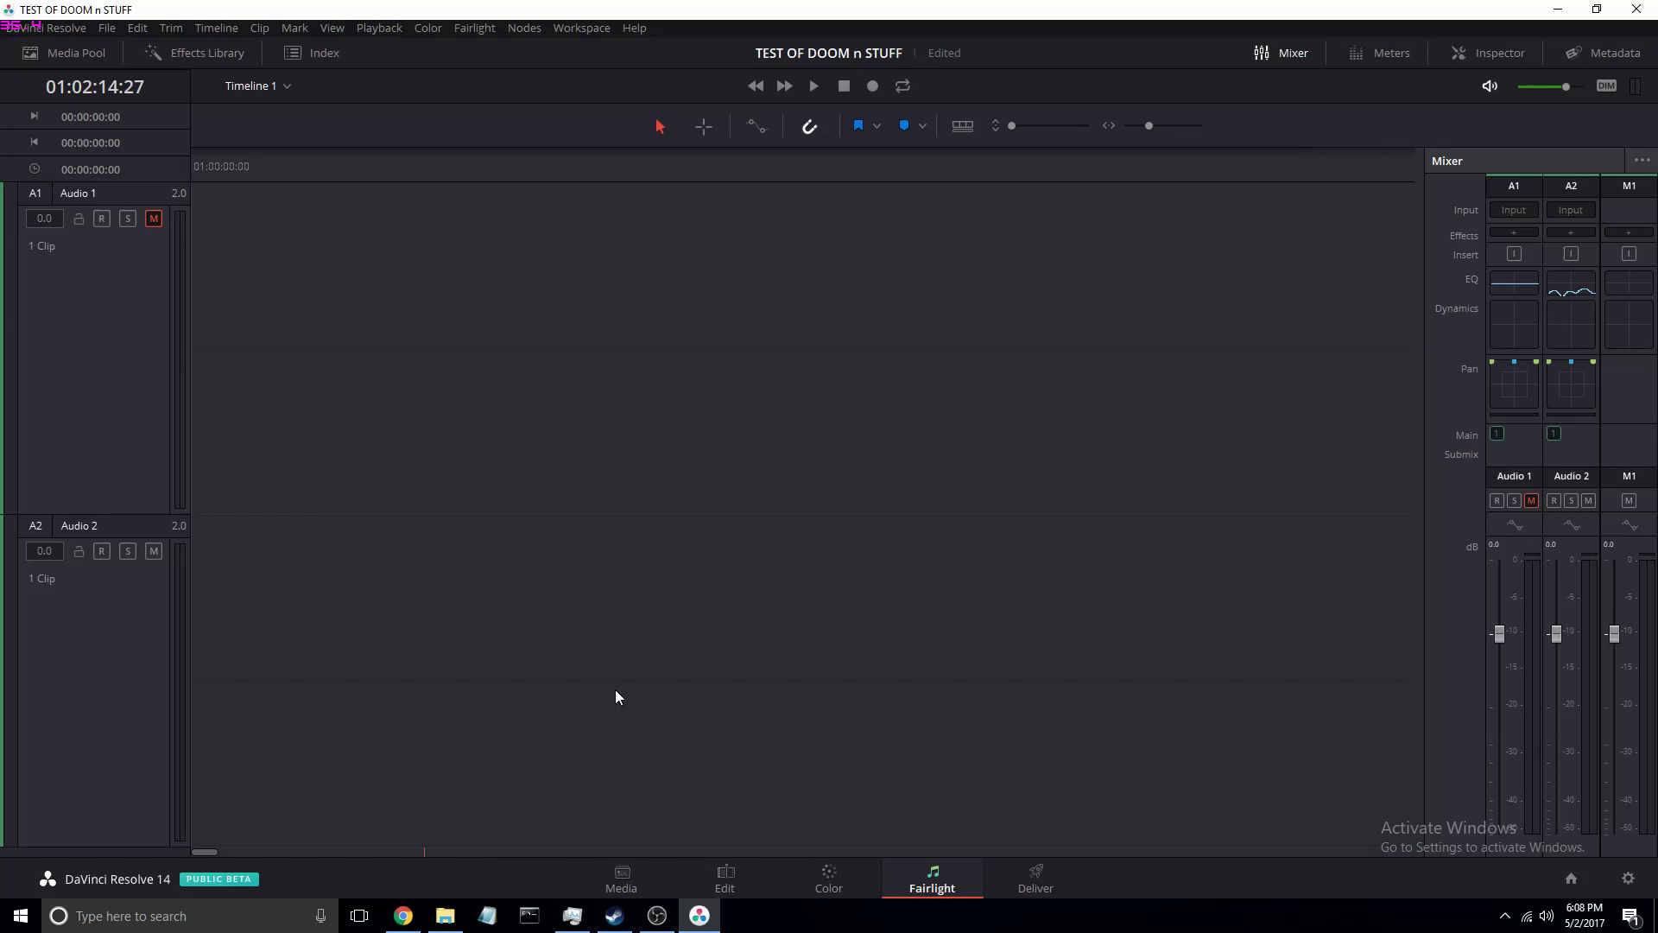
left_click(725, 881)
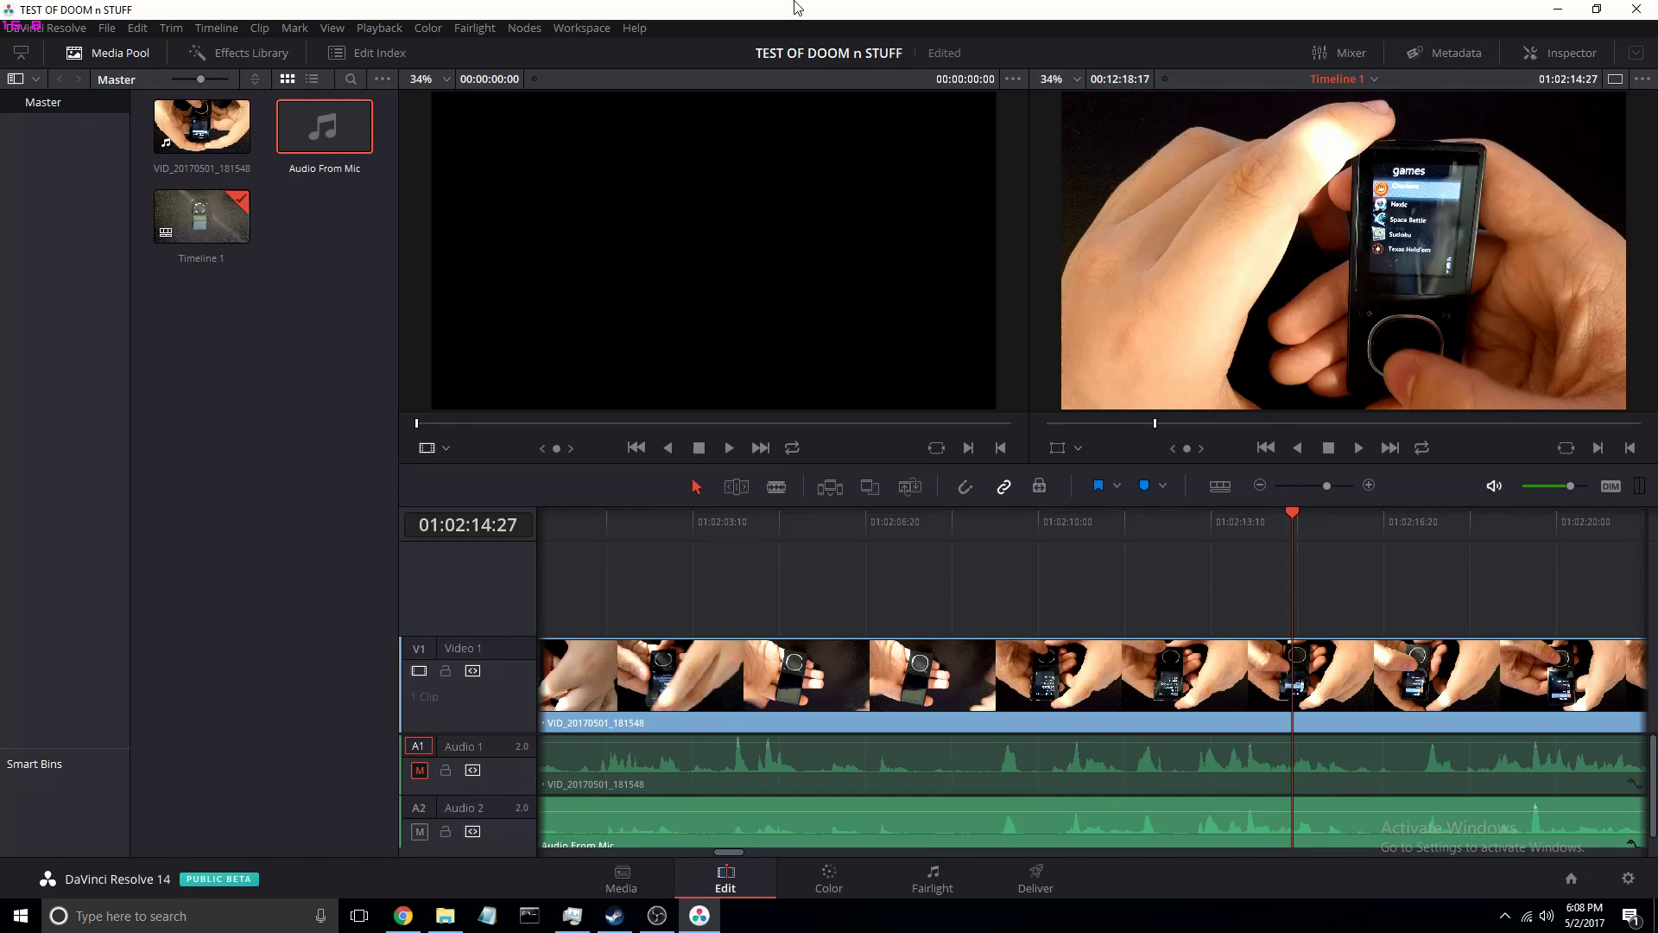
- Toggle track position lock on and back off, and disable Linked Selection
left_click(1034, 492)
left_click(627, 702)
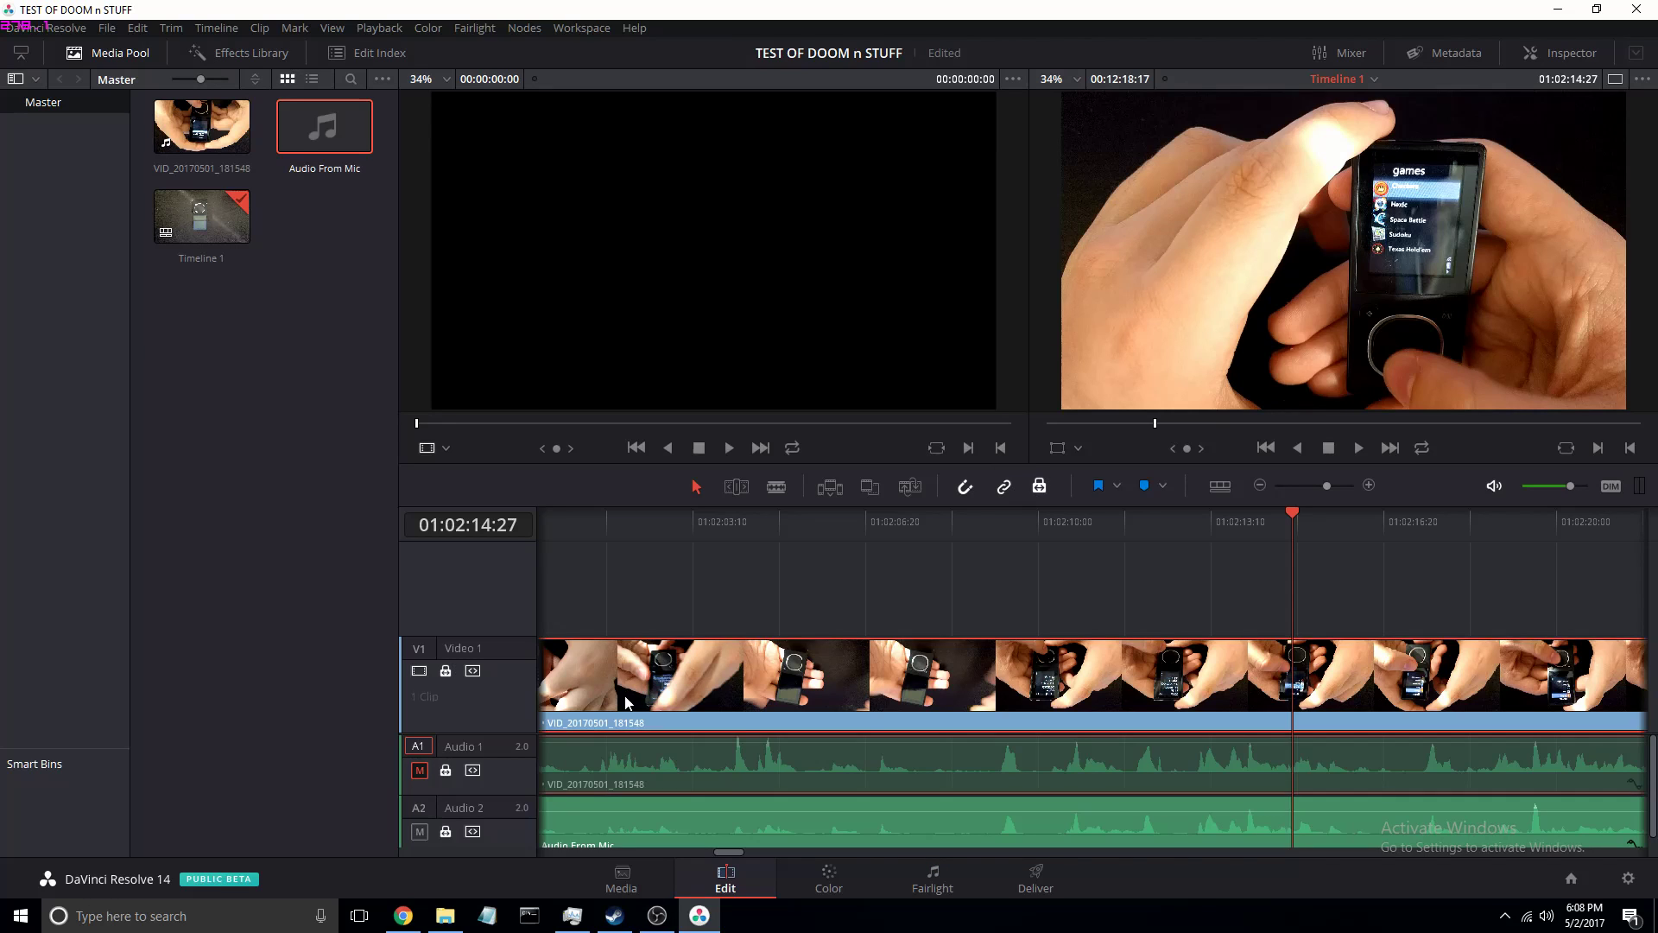
left_click_drag(703, 699, 1044, 673)
left_click_drag(737, 847, 519, 886)
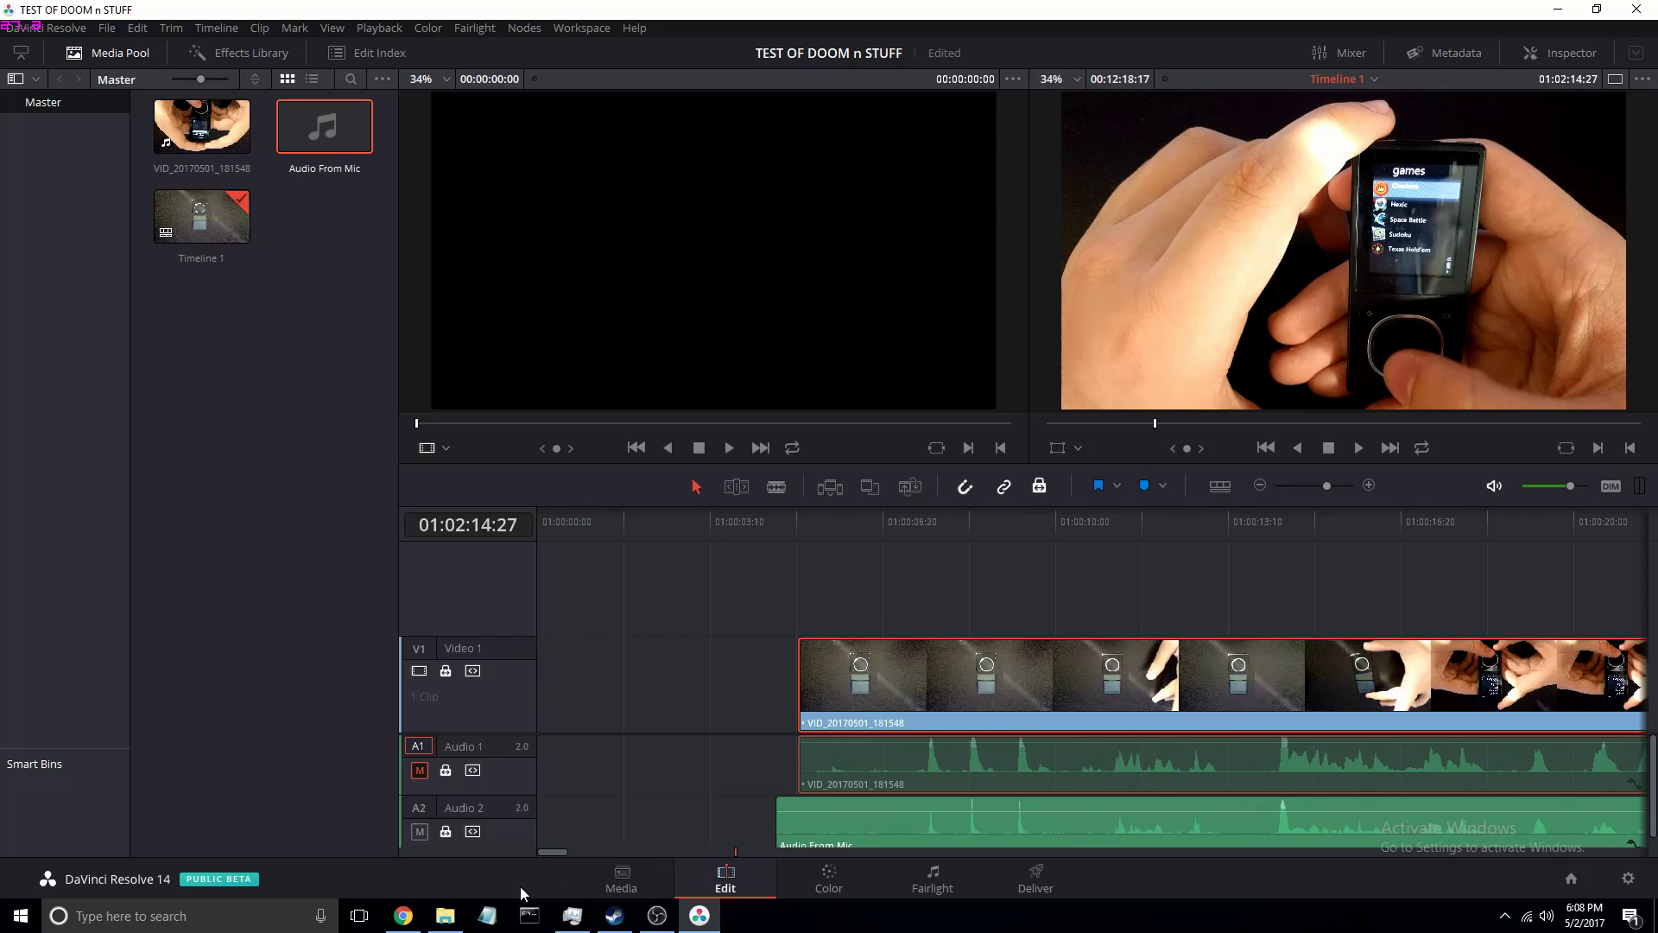
left_click(1040, 485)
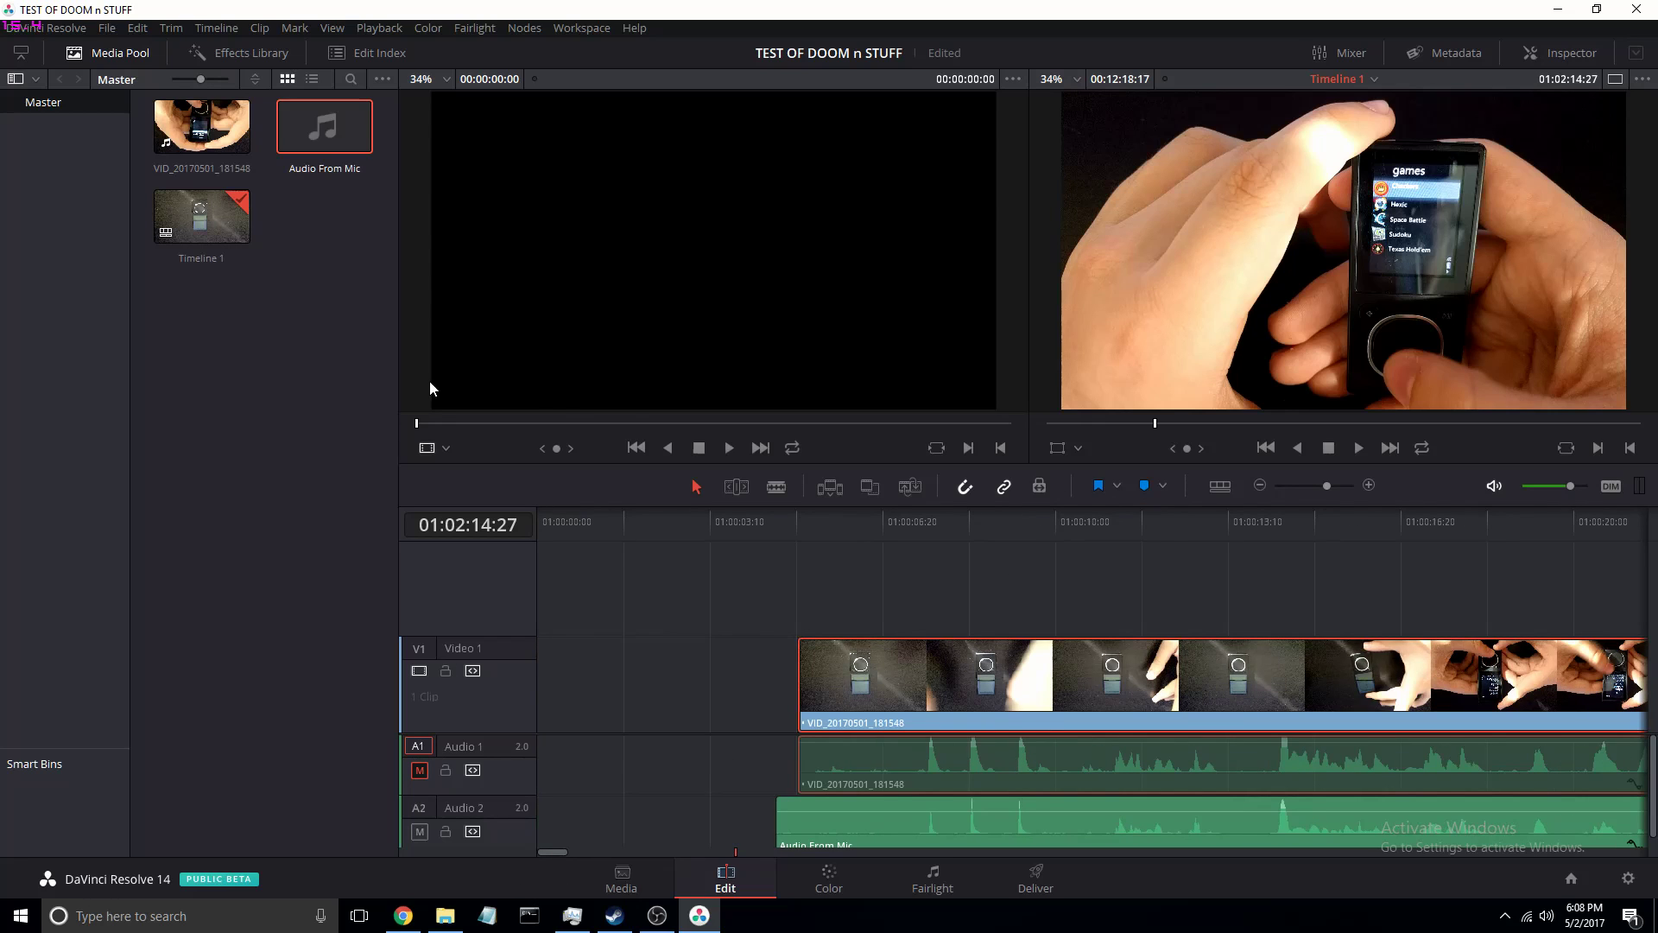
left_click(1004, 488)
- Link the mic audio to the Zune clip and move all three clips about four seconds earlier
left_click_drag(732, 836, 922, 671)
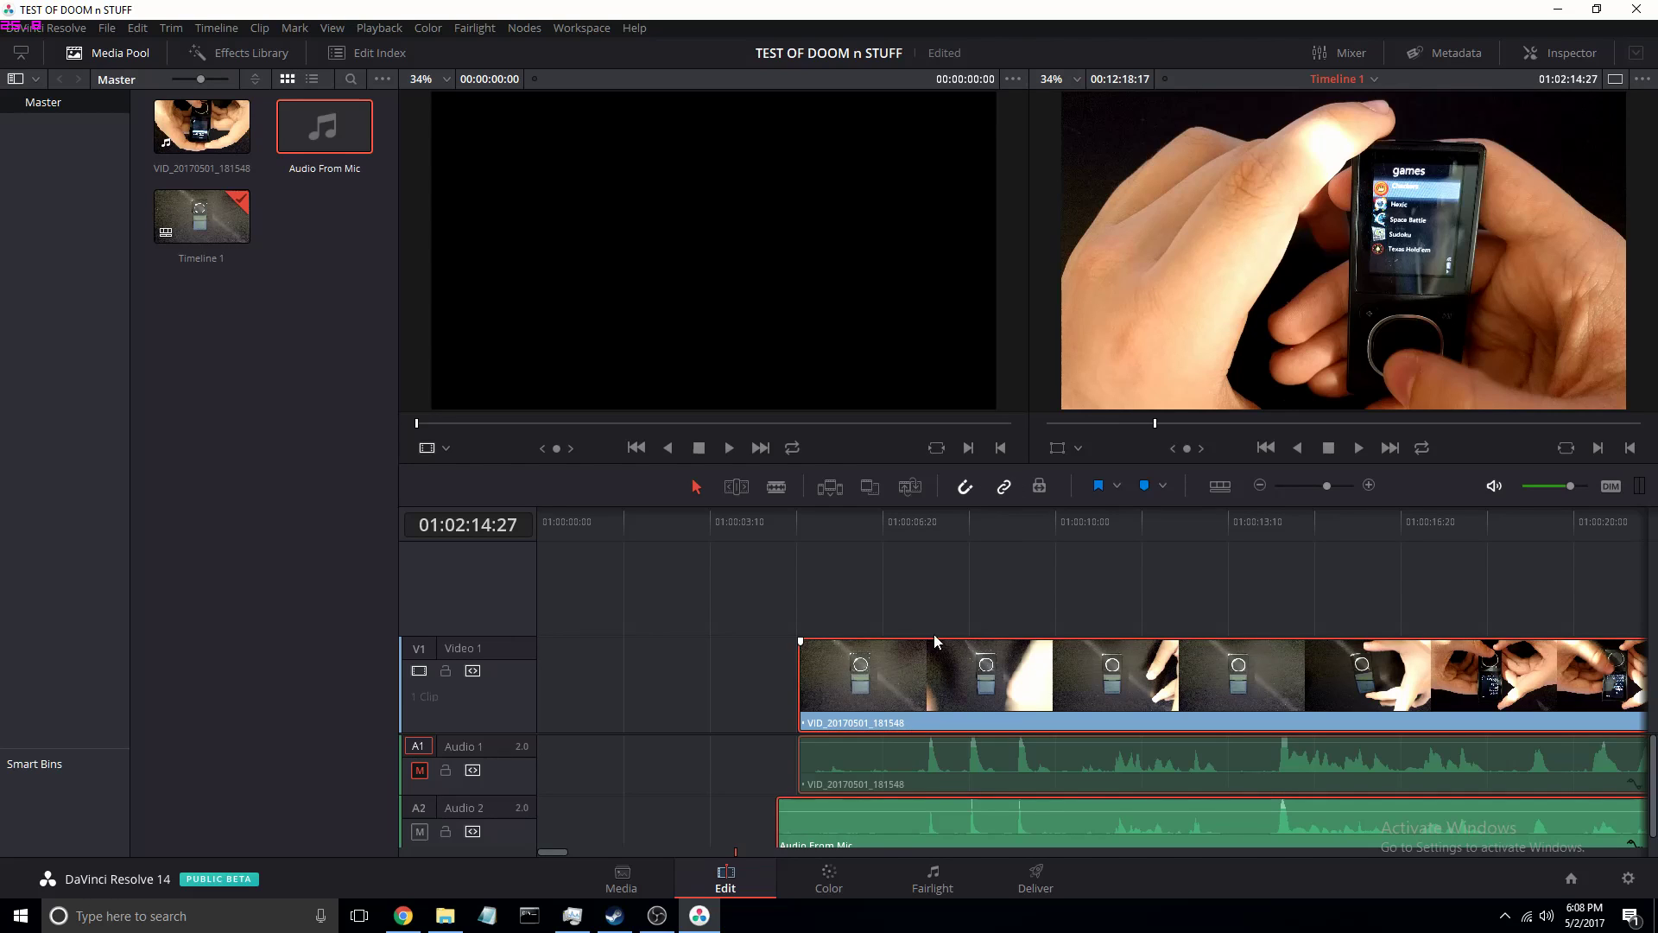
right_click(877, 681)
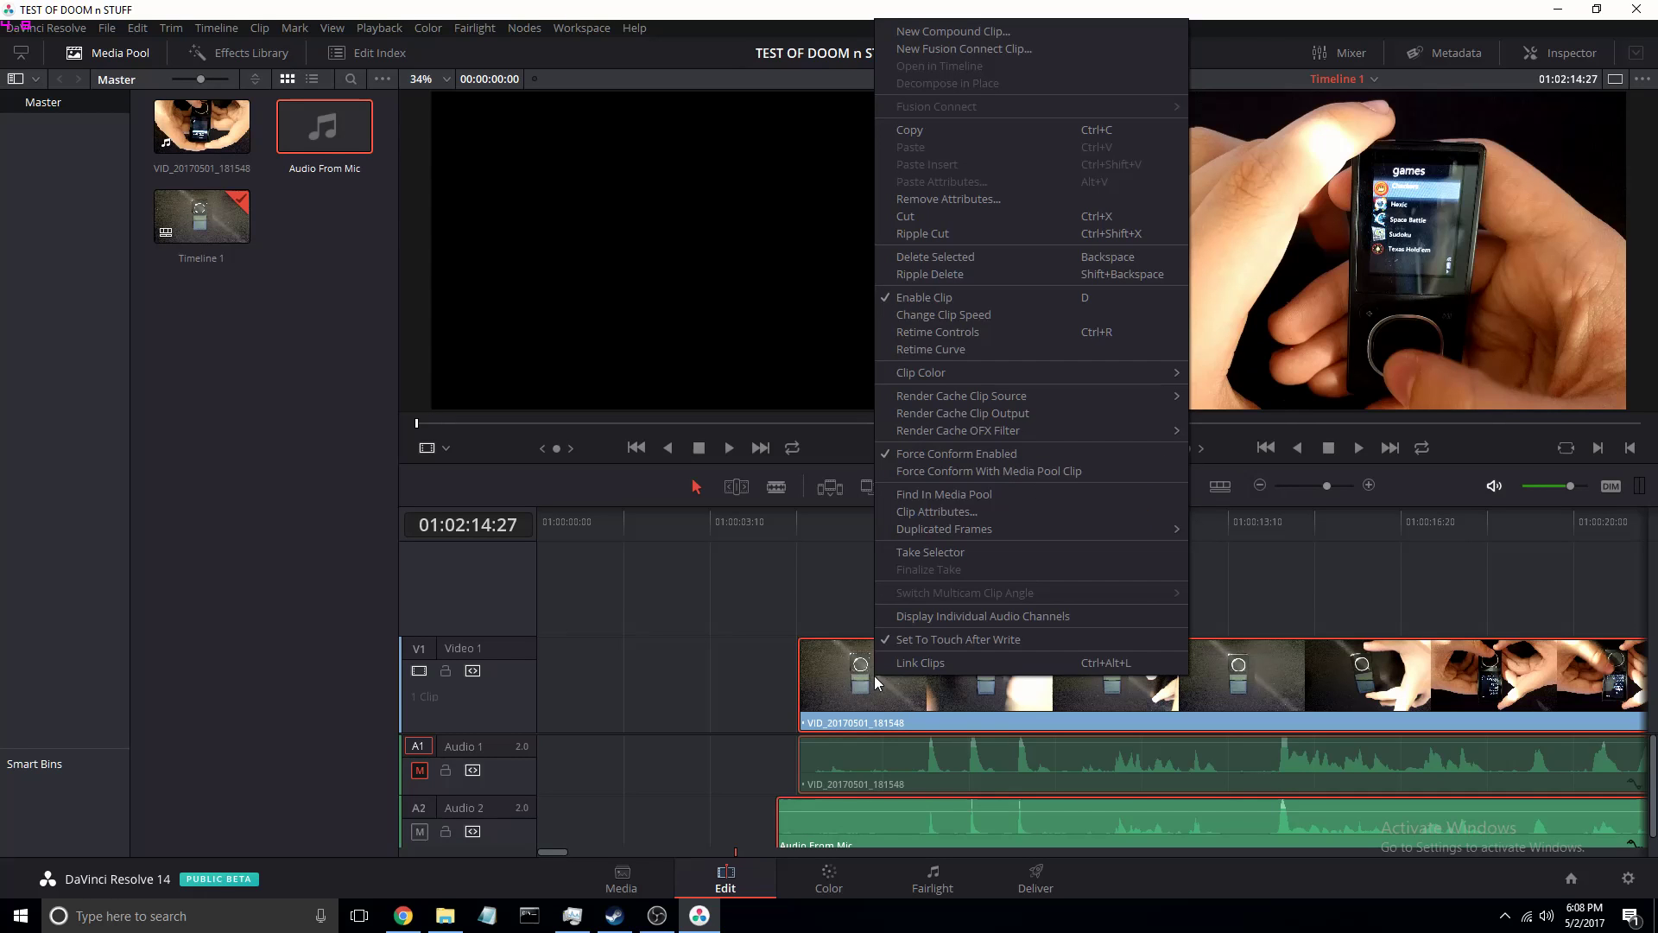
left_click(910, 661)
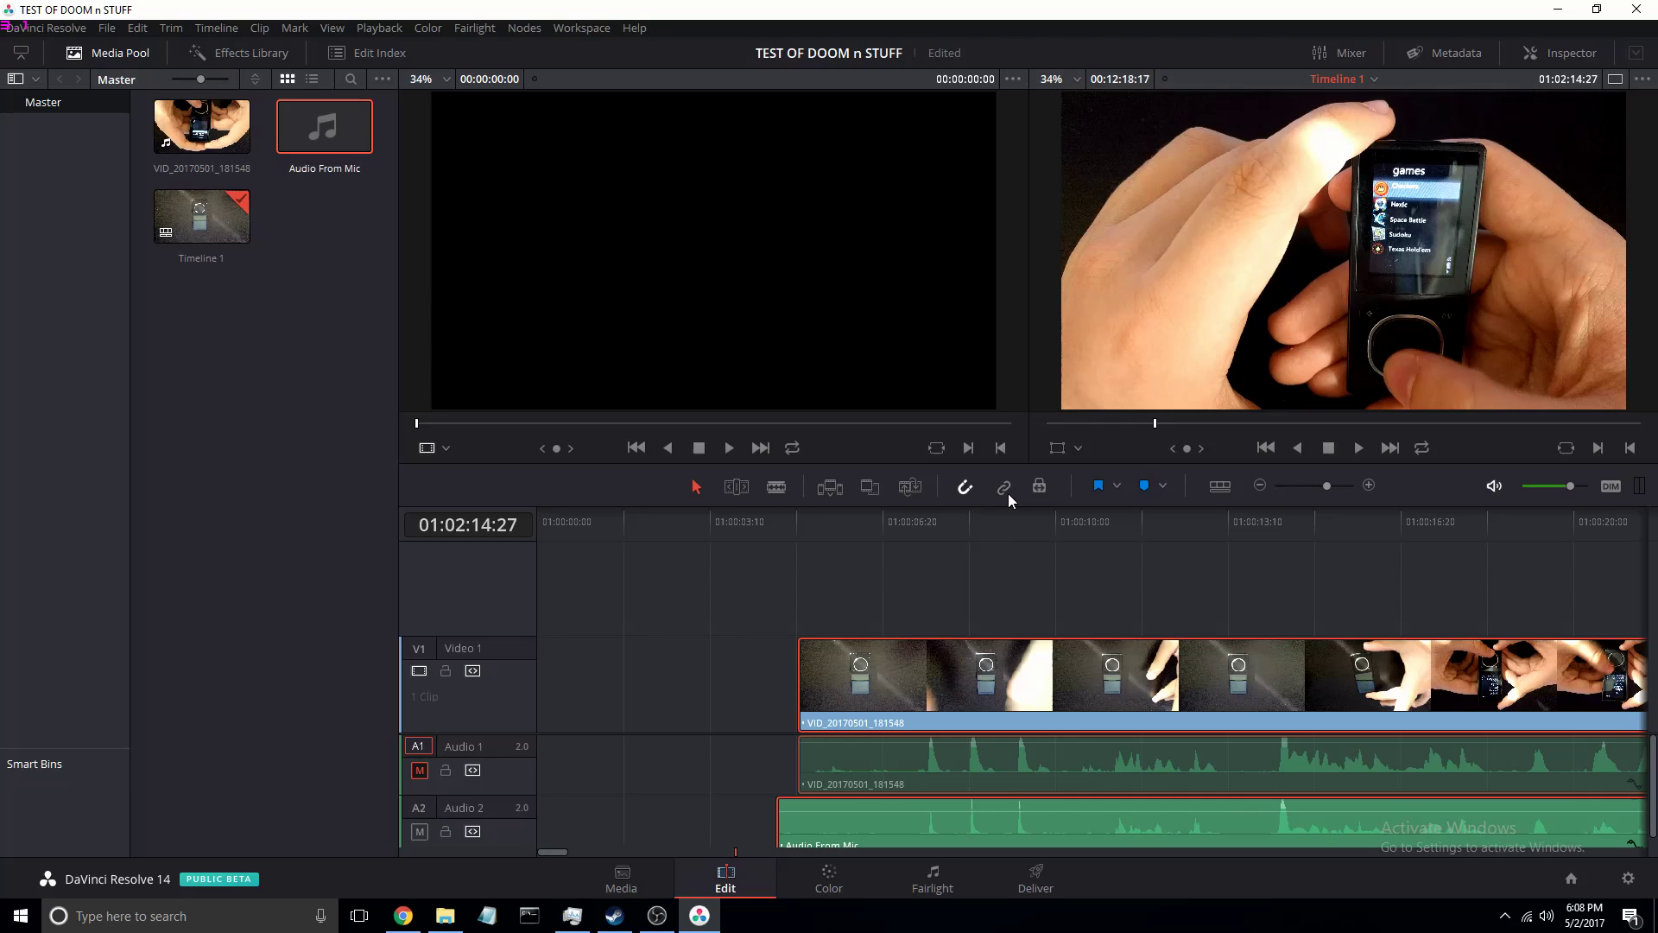
right_click(945, 740)
left_click(587, 637)
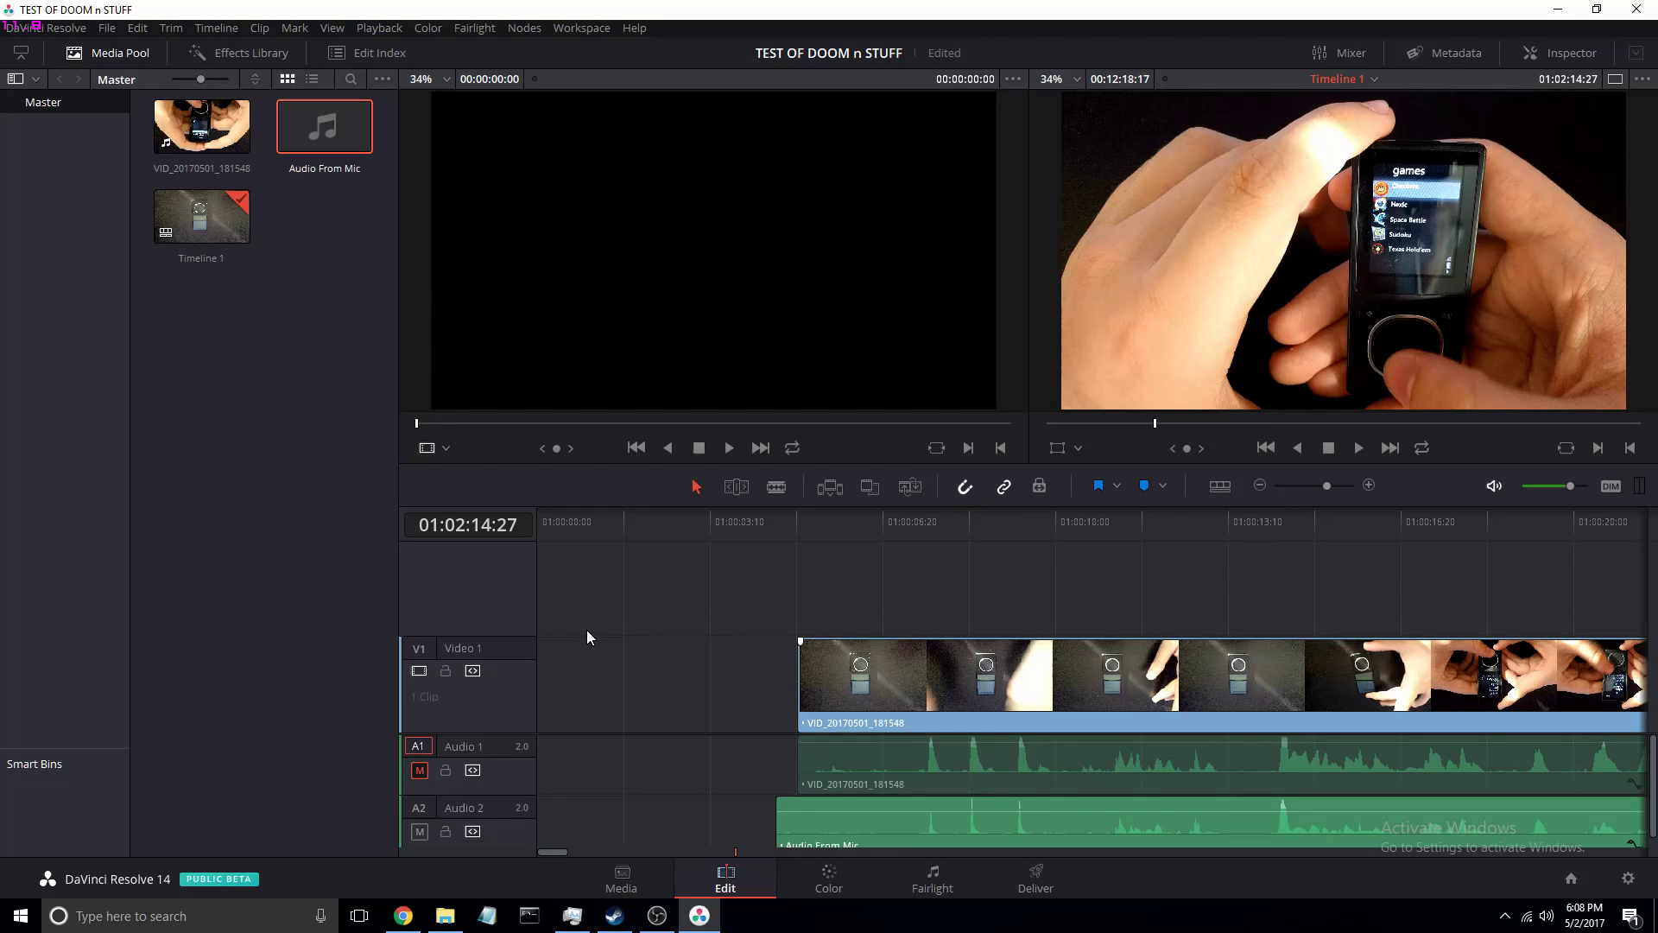
left_click(989, 690)
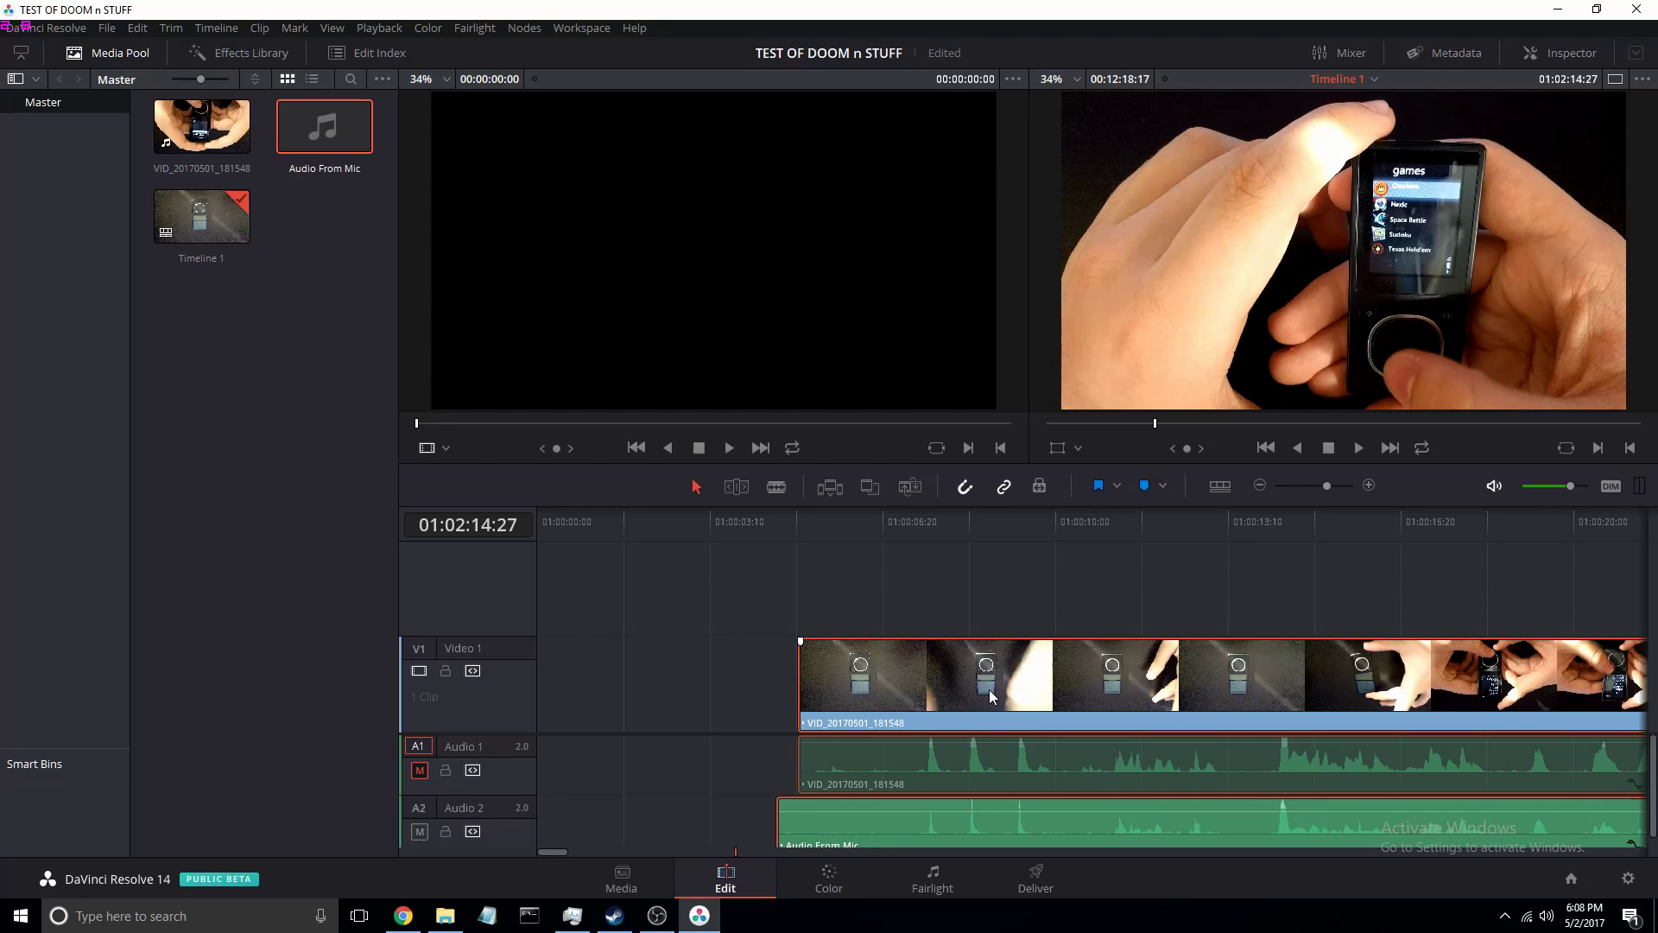
left_click_drag(989, 690, 708, 691)
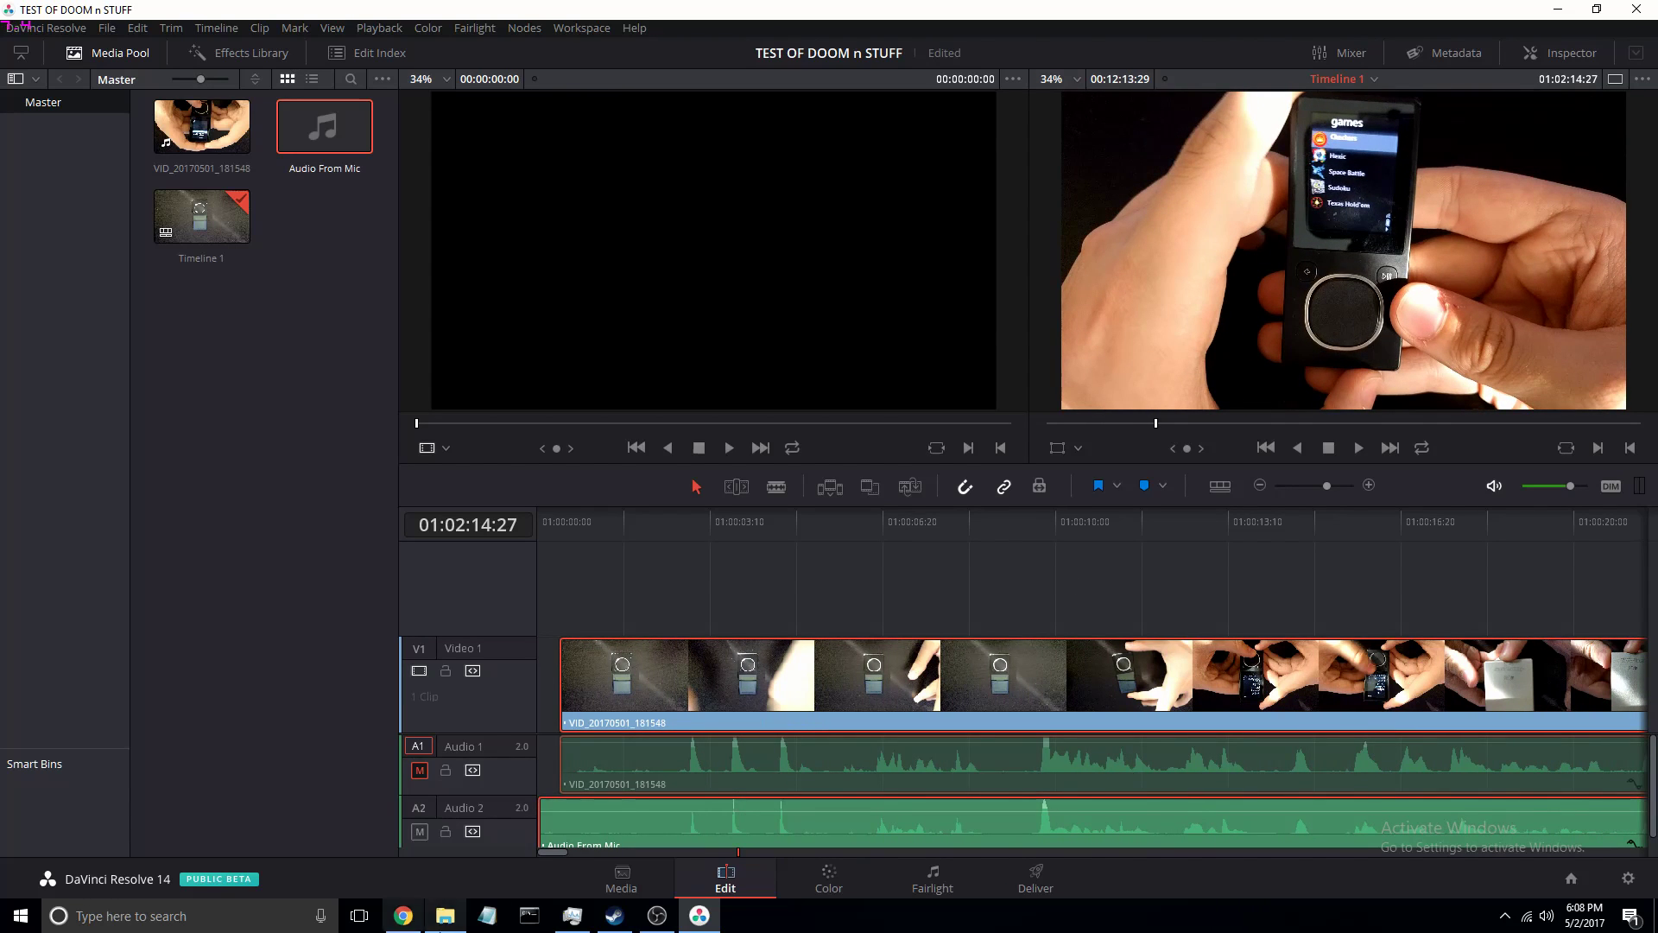
left_click(1037, 874)
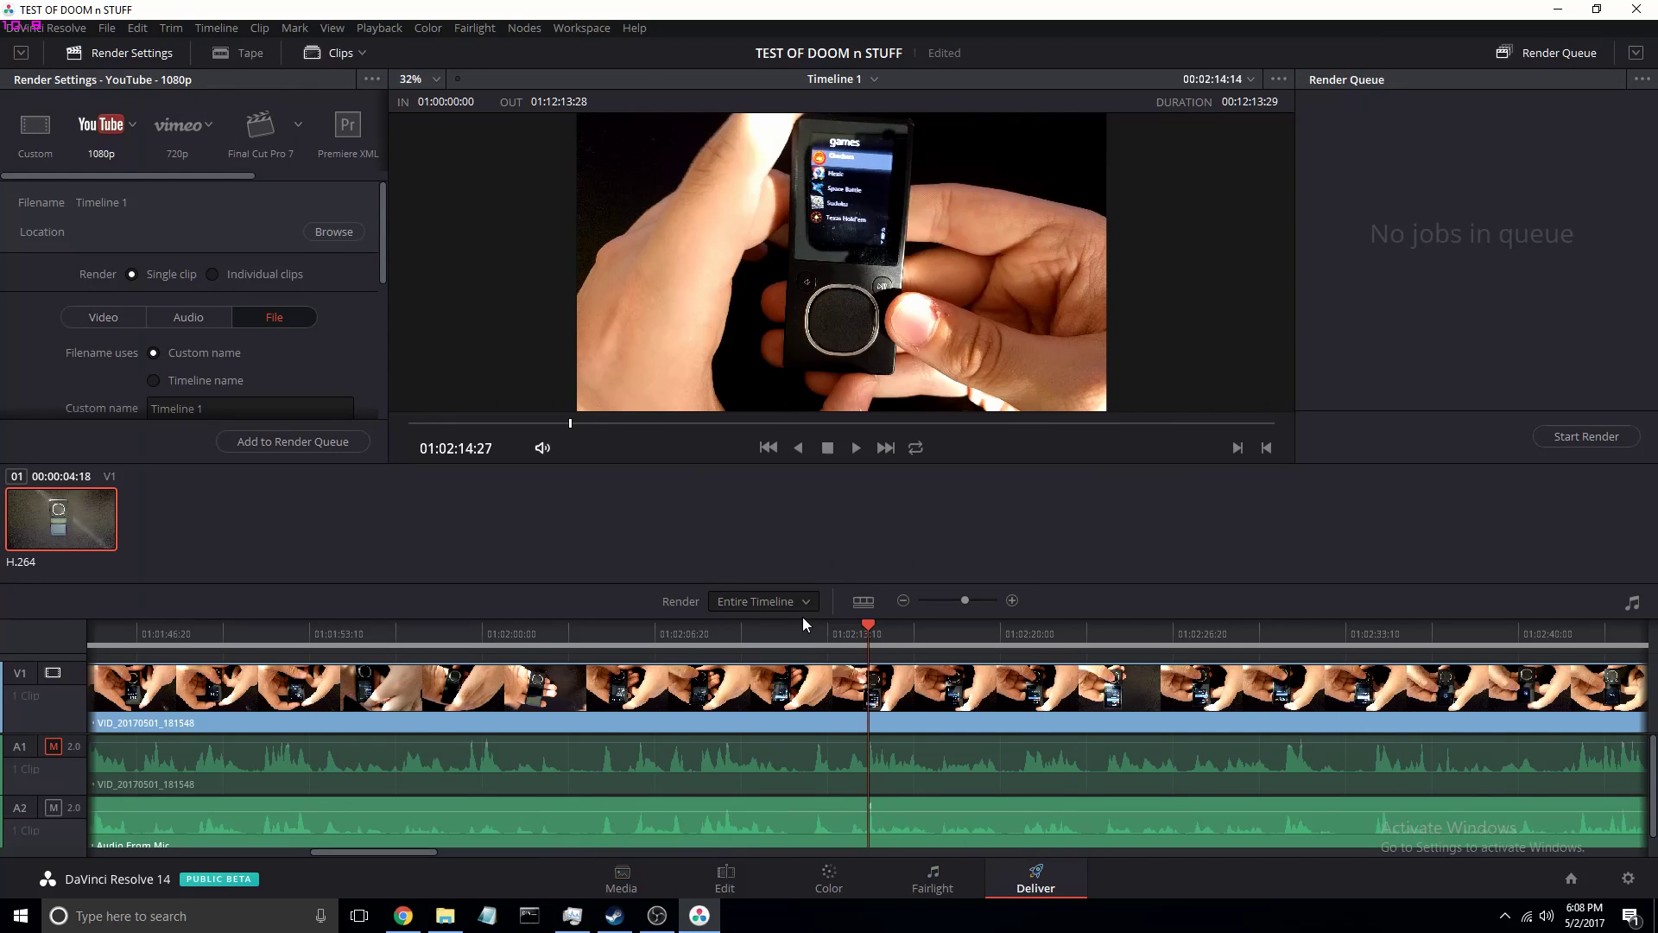